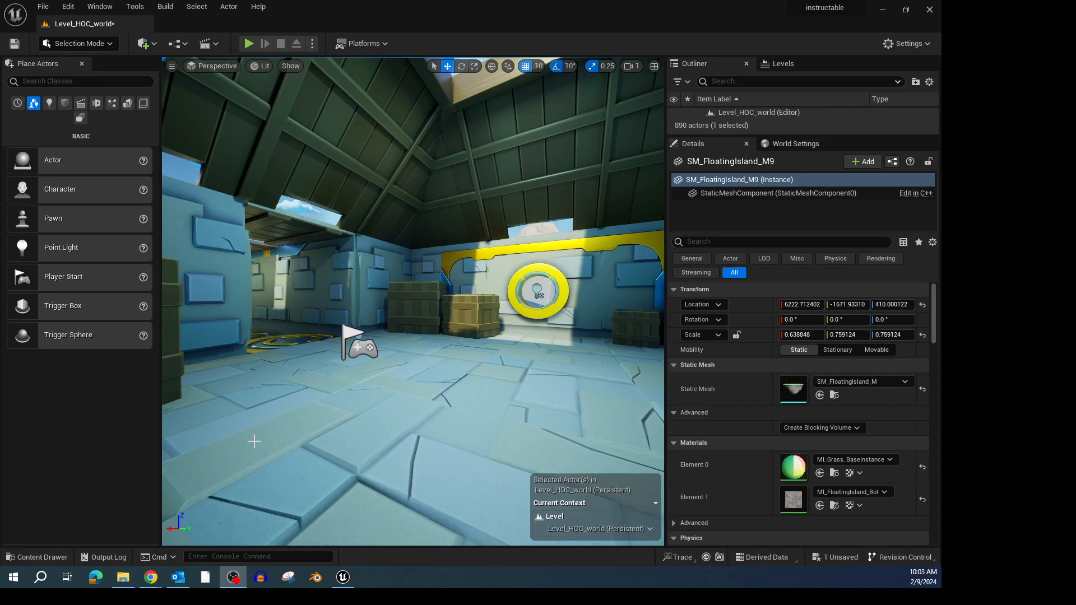
Place the BP_checkpoint blueprint from Hour_of_Code/Blueprints on the grass beside the Activity 1 destination marker, at about 6140, -1400, 410
click(355, 407)
key(1)
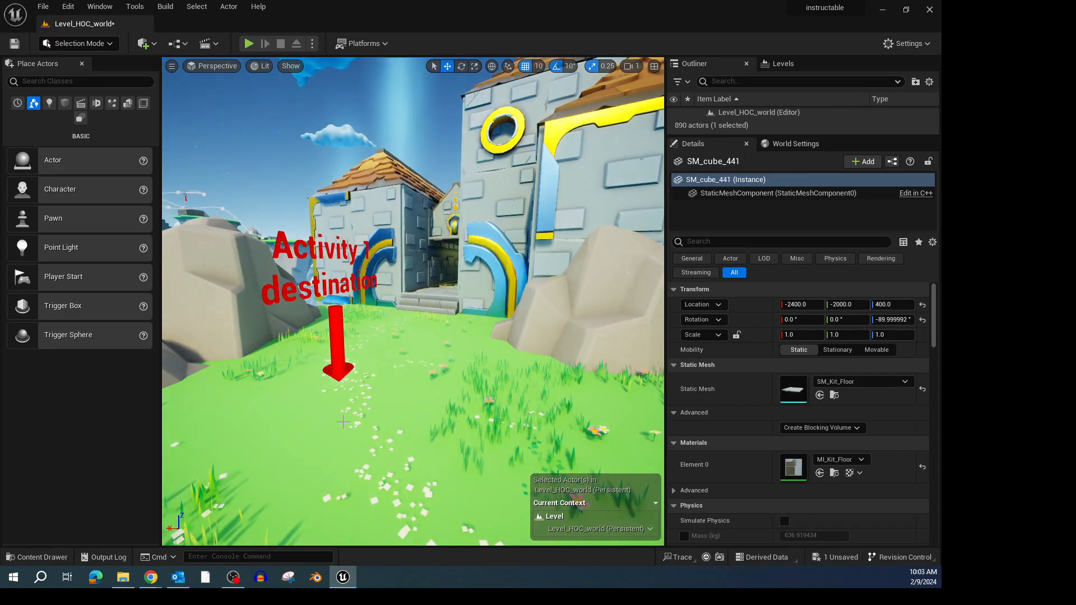
mouse_move(410, 418)
right_down()
mouse_move(207, 403)
mouse_move(204, 376)
mouse_move(213, 408)
mouse_move(275, 417)
mouse_move(476, 415)
mouse_move(417, 418)
right_up()
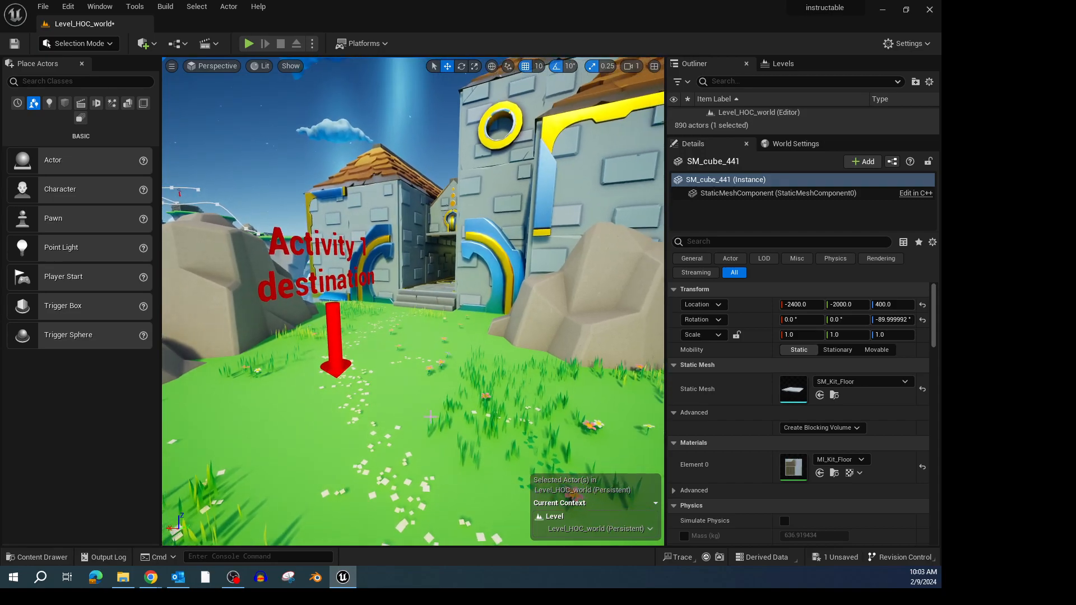
click(34, 557)
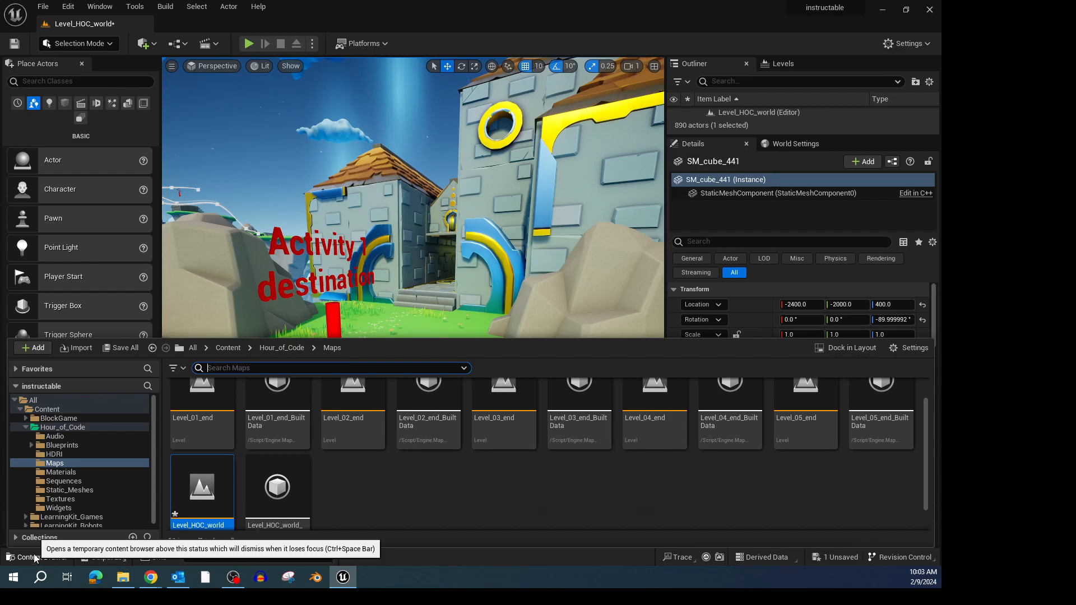
click(66, 448)
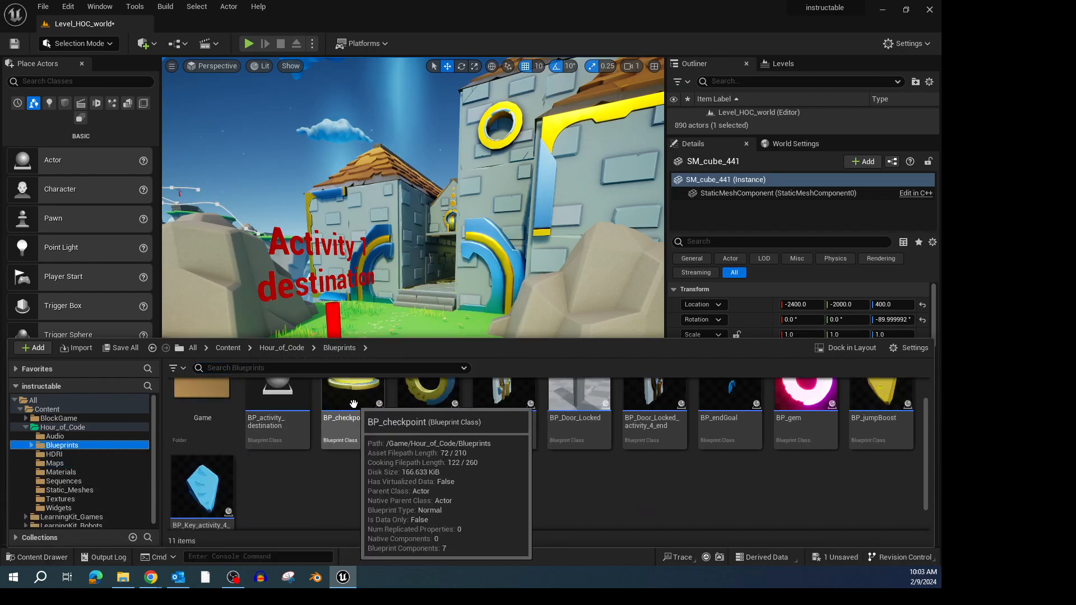
drag(353, 402, 394, 341)
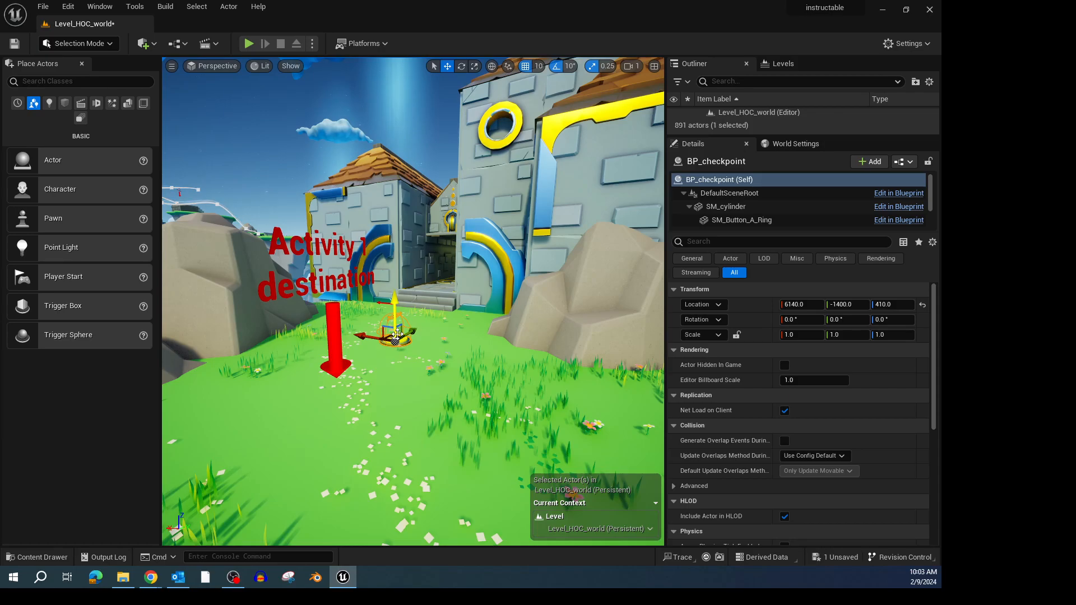
Rotate the checkpoint about 80° around the Z axis so it faces the castle entrance
scroll(400, 340, up, 5)
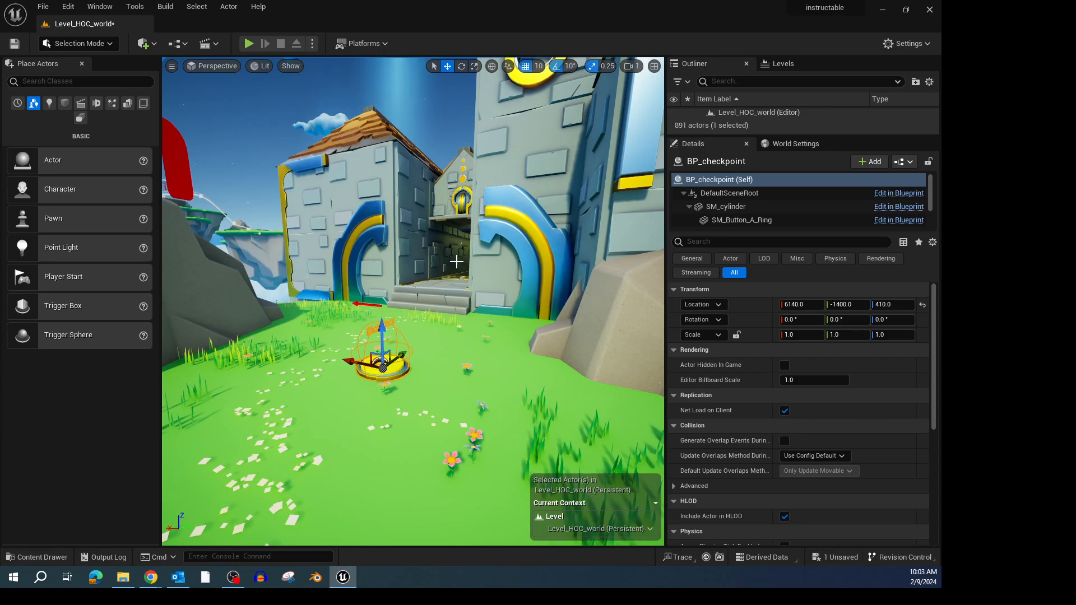
click(462, 66)
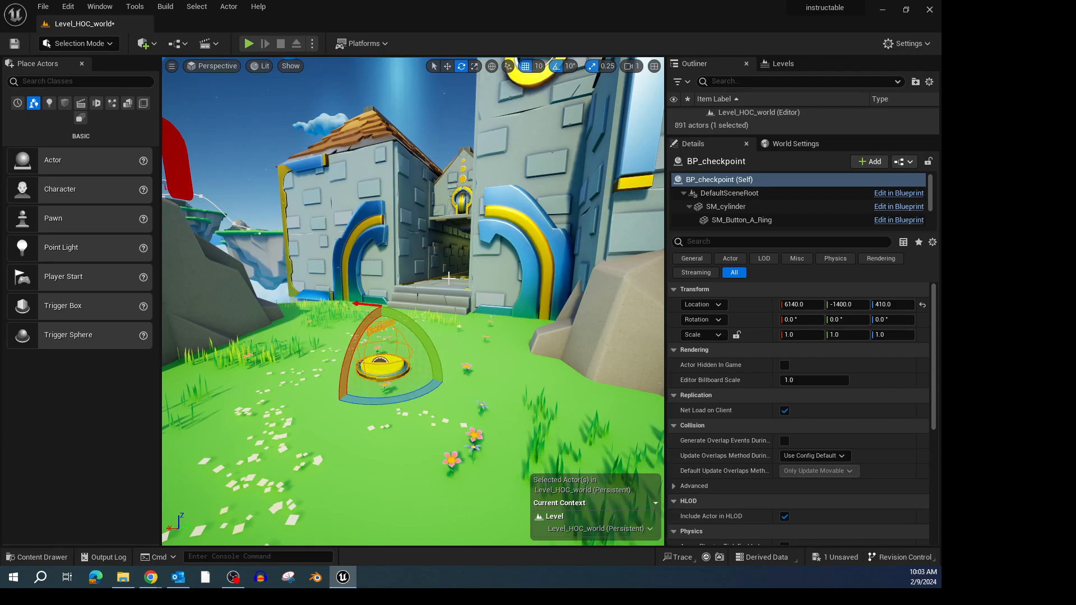
drag(424, 393, 373, 399)
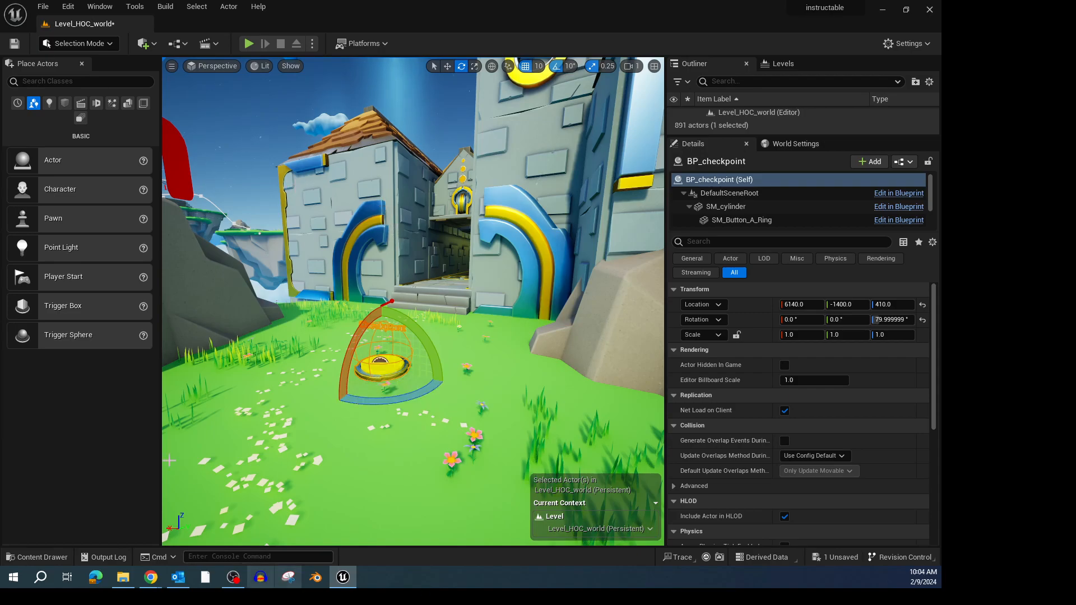
click(39, 557)
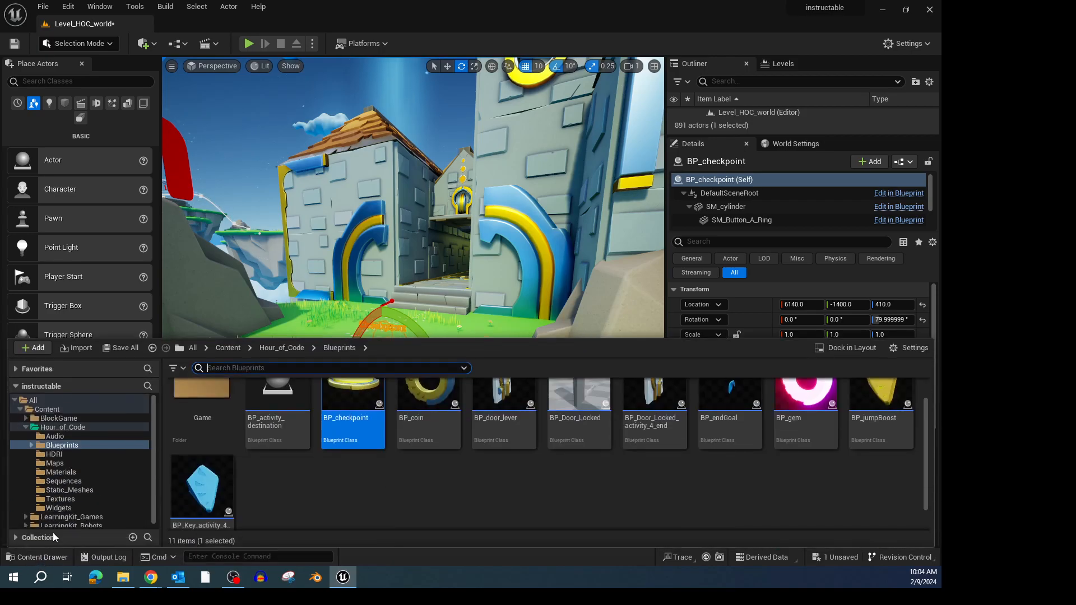
click(52, 464)
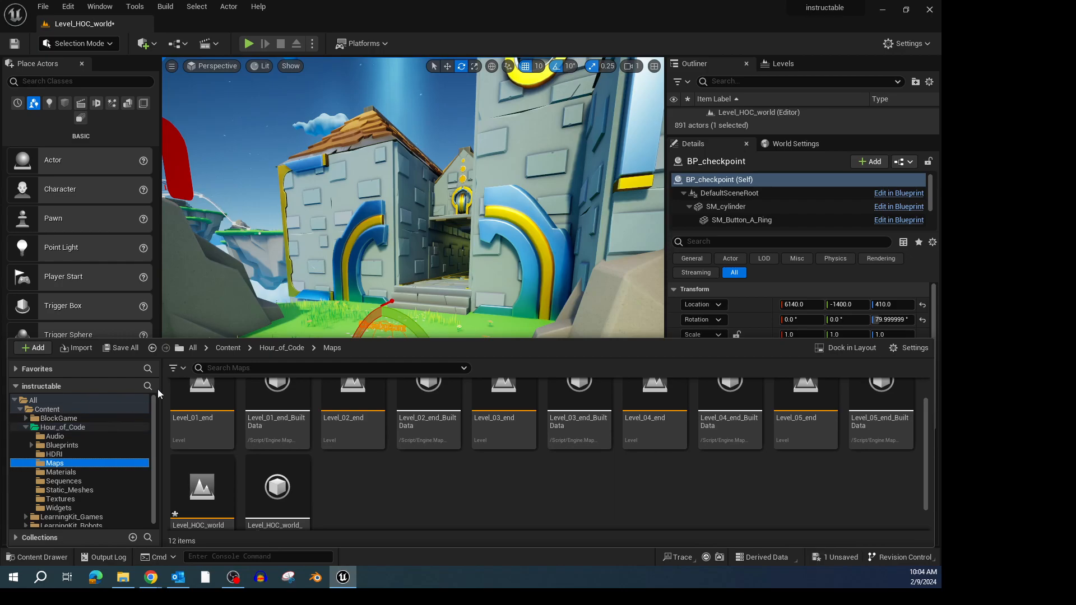
click(24, 557)
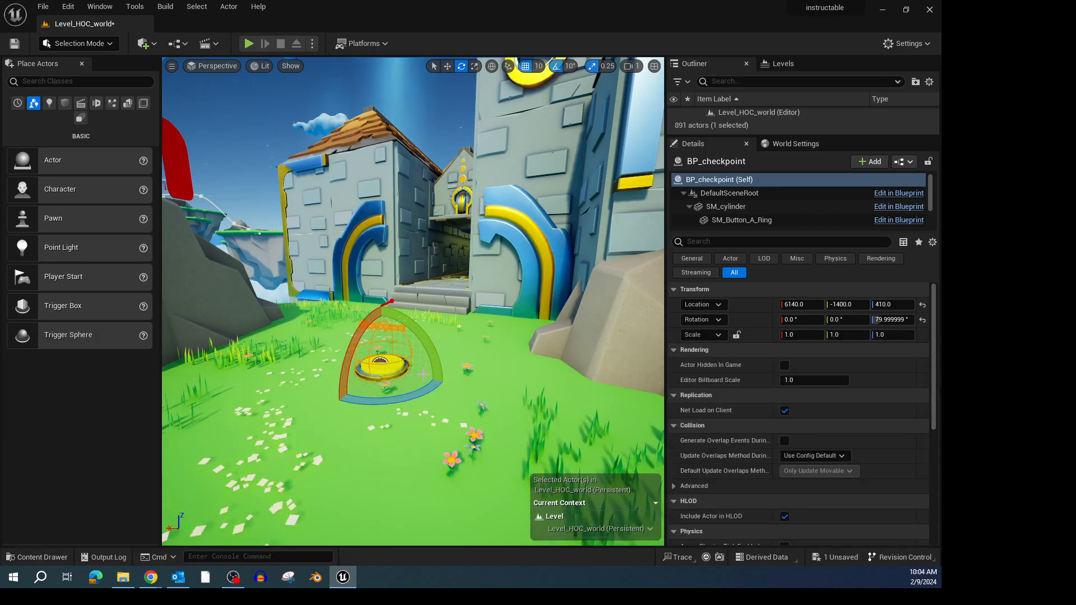
Playtest the level by running over the checkpoint and into the castle to the open edge, and end the play session
scroll(475, 370, up, 3)
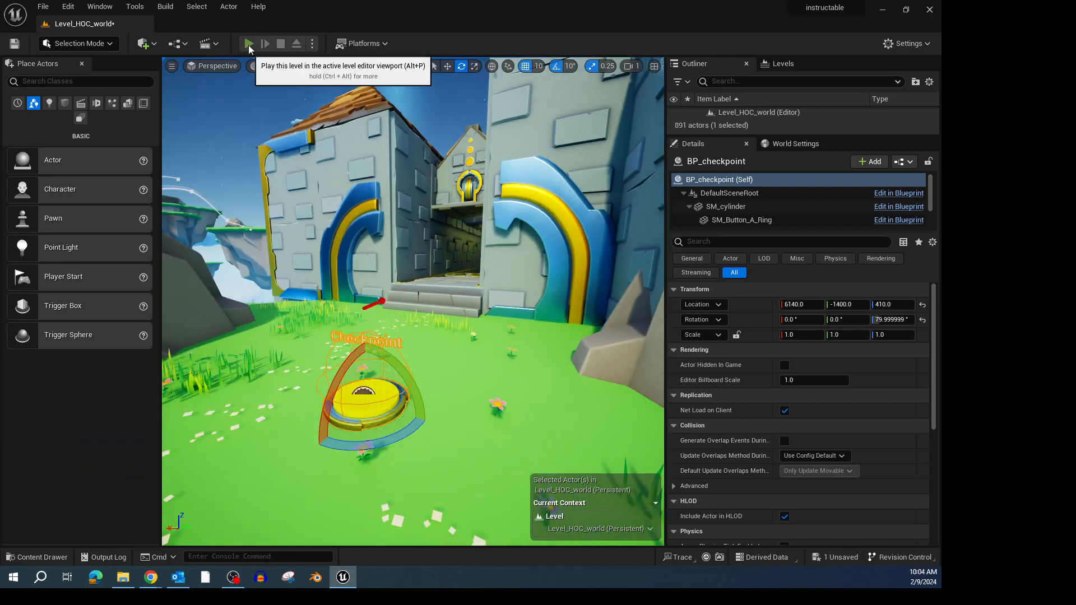
click(248, 44)
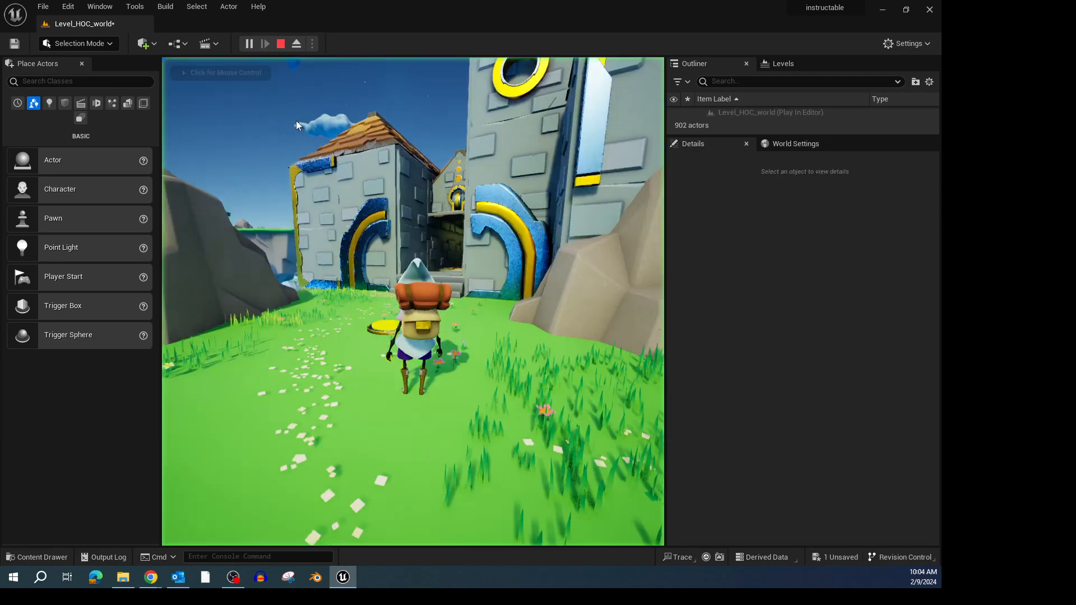
click(351, 300)
key(w)
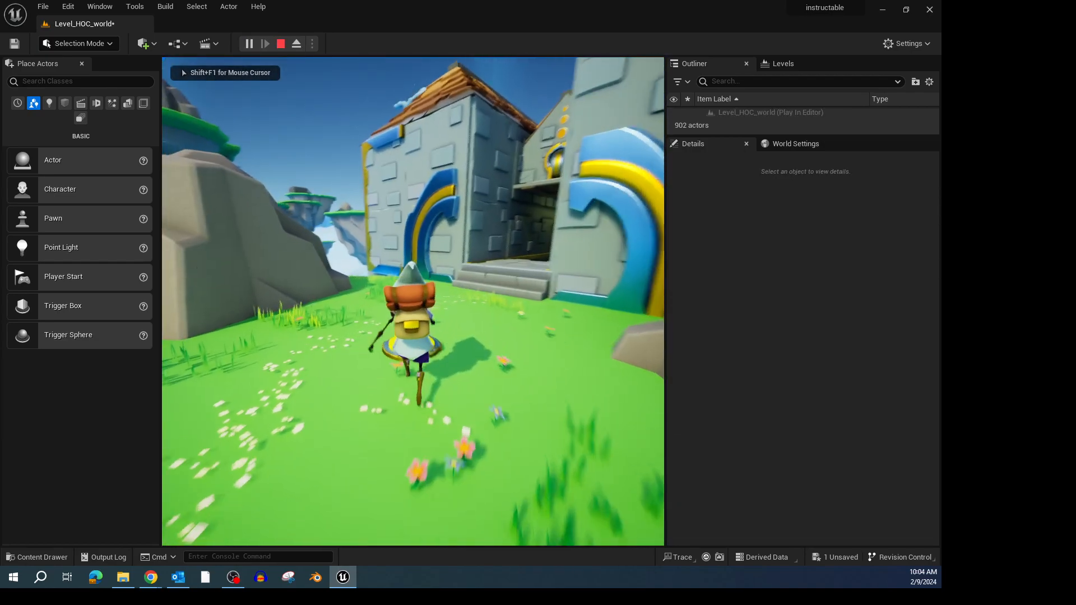
key(w)
key(a)
key(w)
key(w)
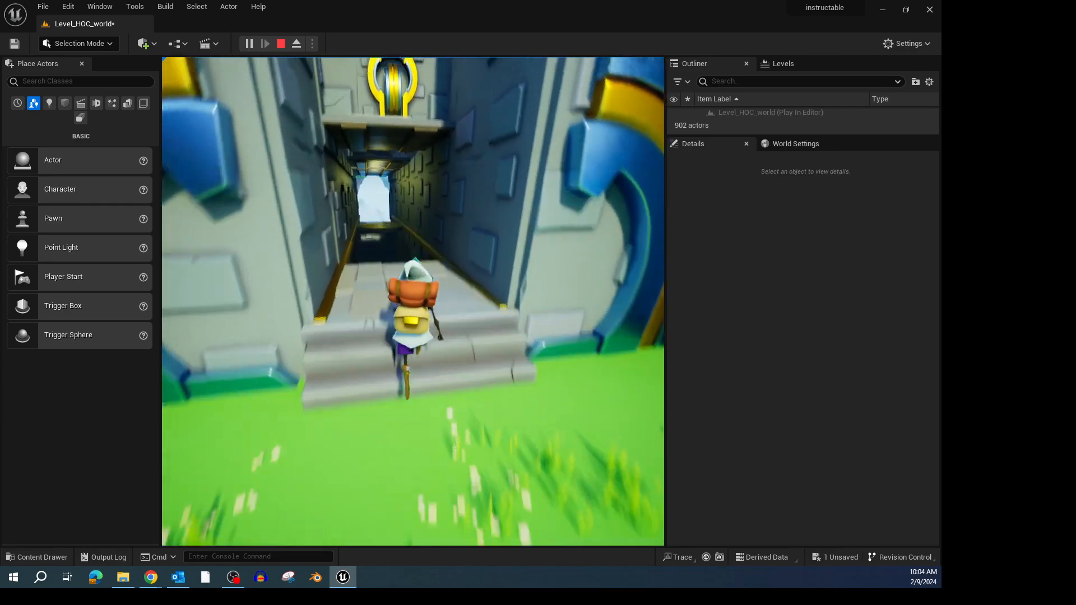
key(w)
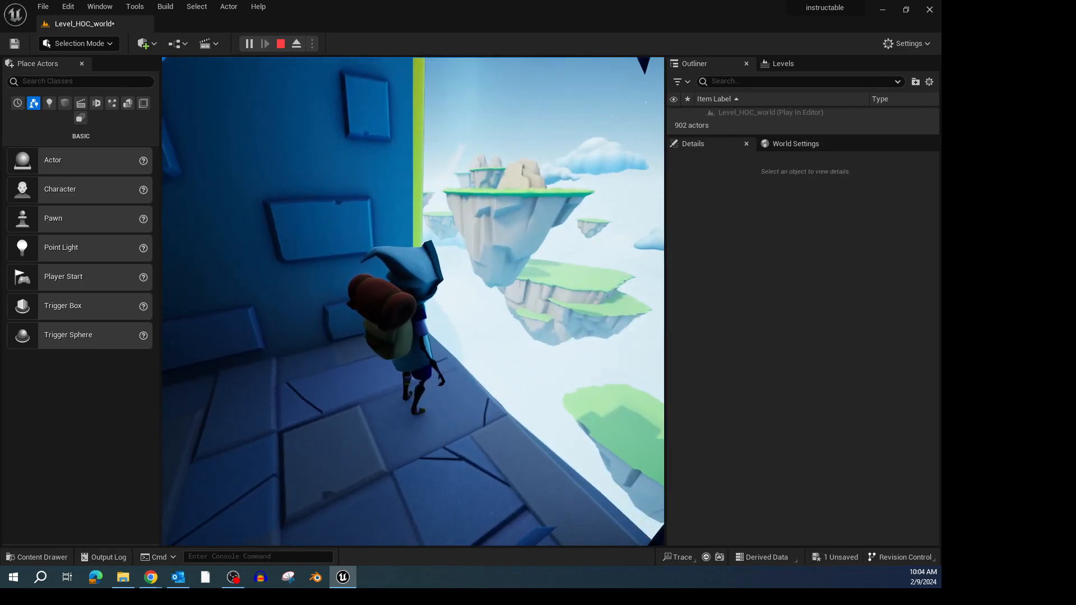
key(Escape)
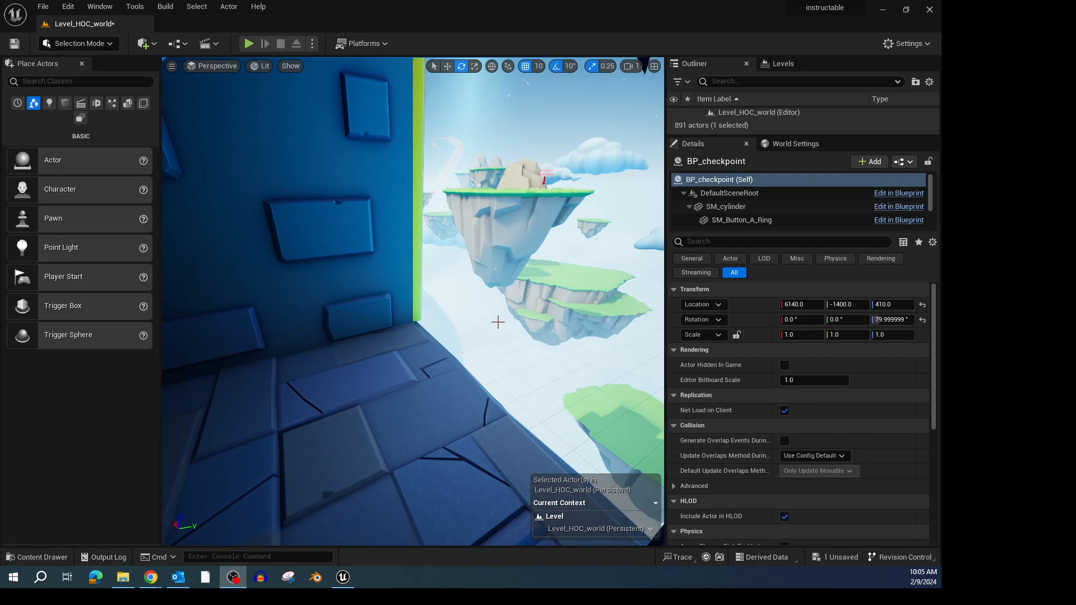
Place an SM_FloatingIsland_S mesh from Static_Meshes outside the castle's open edge and move it along Y to about 6390, 2850, 300
click(66, 557)
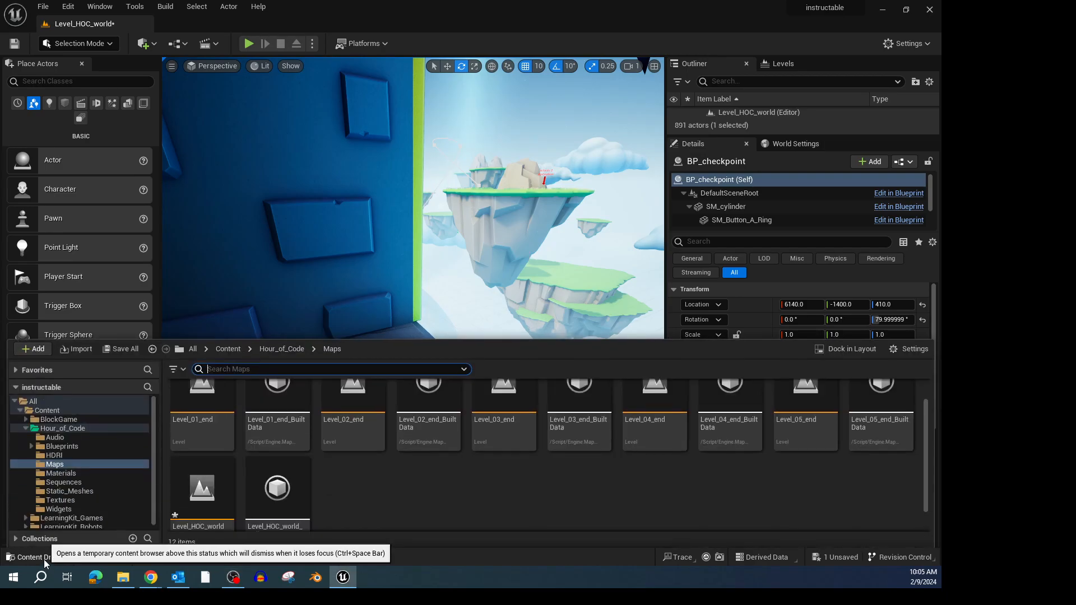
click(66, 489)
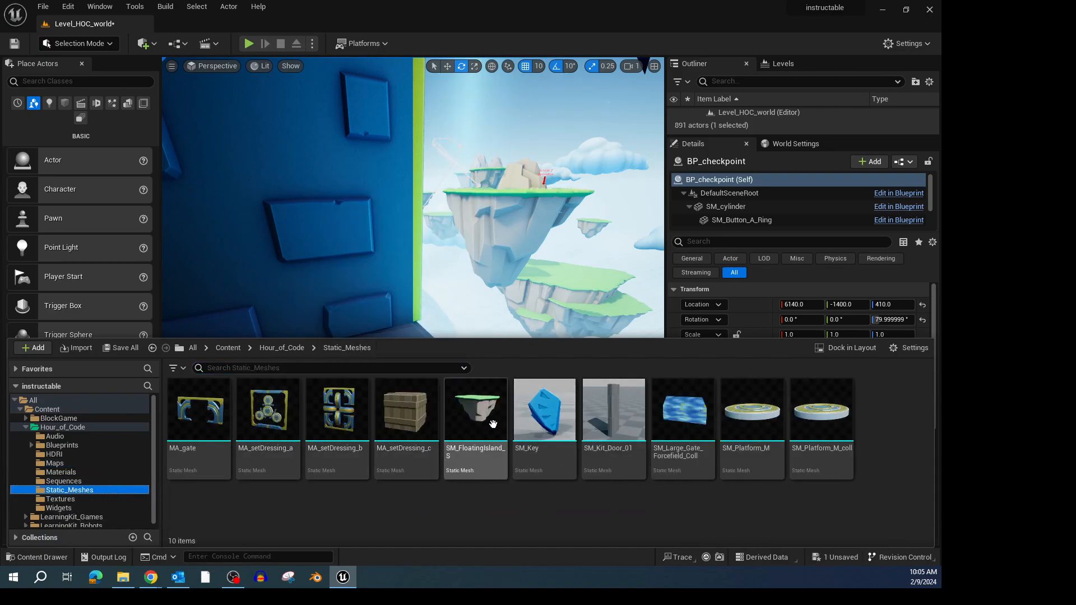
mouse_move(473, 413)
drag(474, 413, 575, 341)
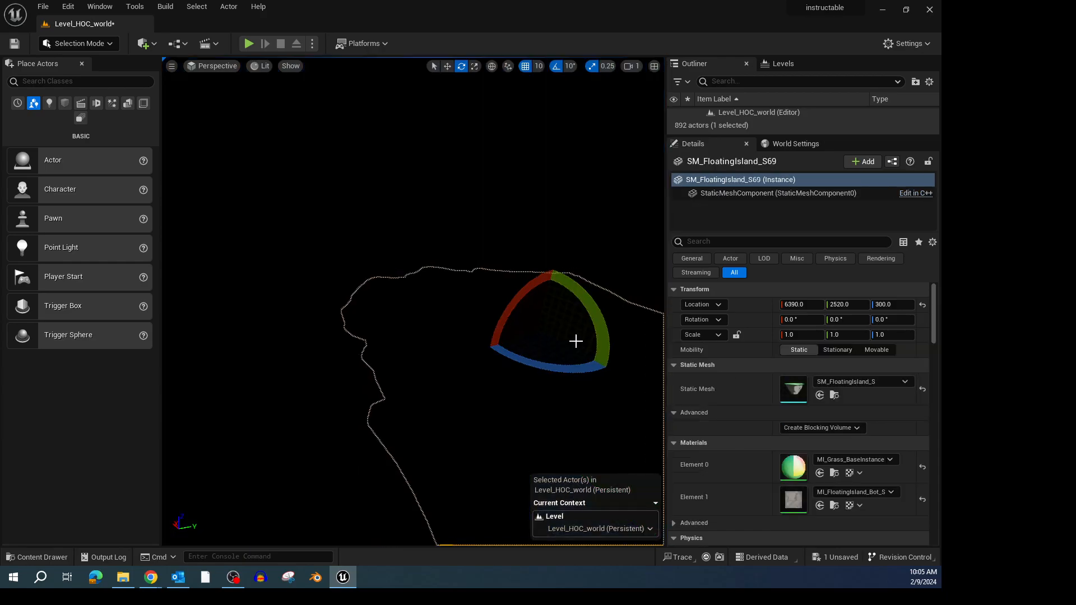
right_drag(573, 329, 495, 351)
right_drag(353, 447, 325, 362)
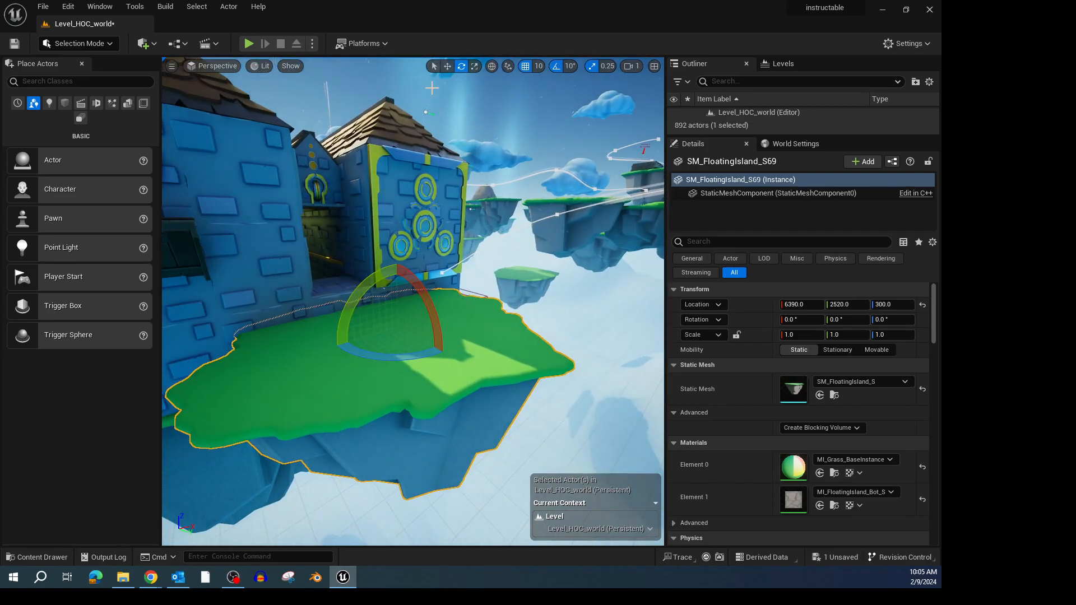
click(447, 66)
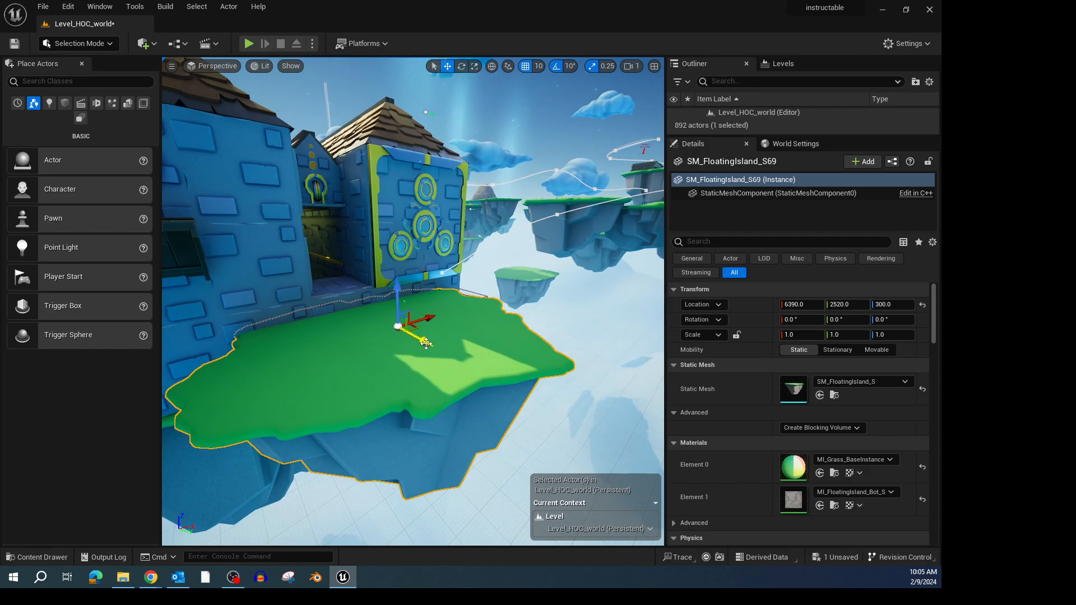
drag(426, 345, 491, 395)
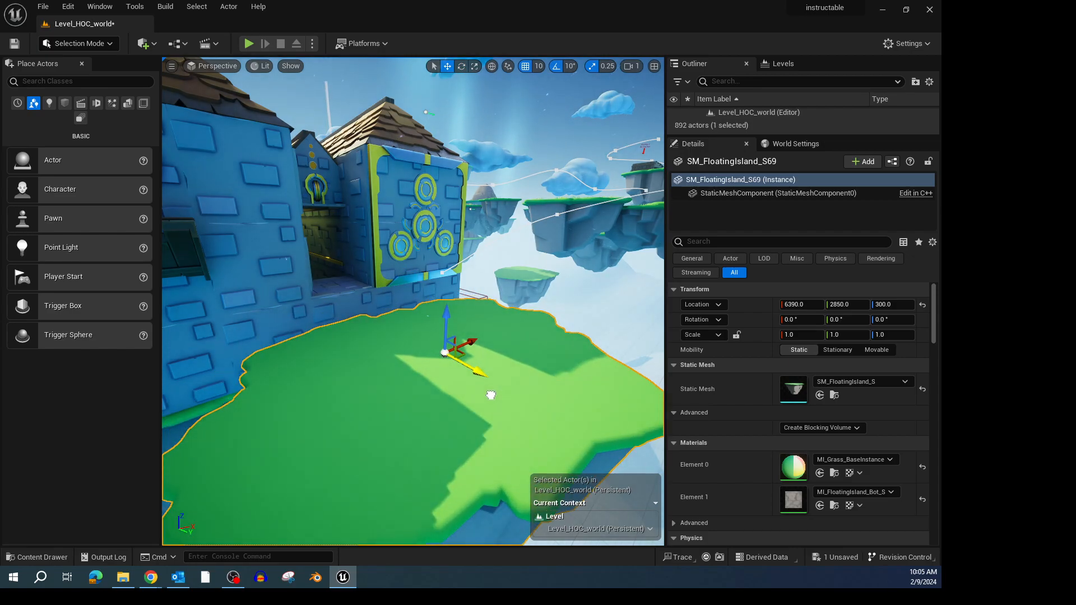
Duplicate the new floating island towards the island with the red marker, placing the copy at about 7080, 4230, 300
scroll(527, 414, down, 7)
right_drag(526, 414, 600, 413)
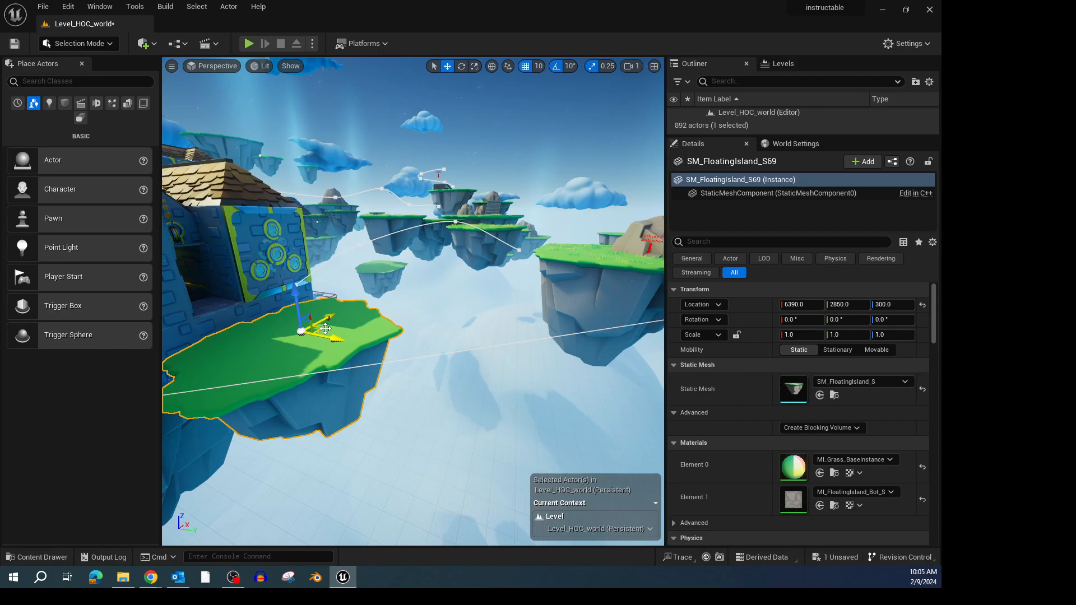
mouse_move(335, 328)
alt+shift+mouse_down()
mouse_move(354, 335)
mouse_move(334, 326)
alt+shift+mouse_up()
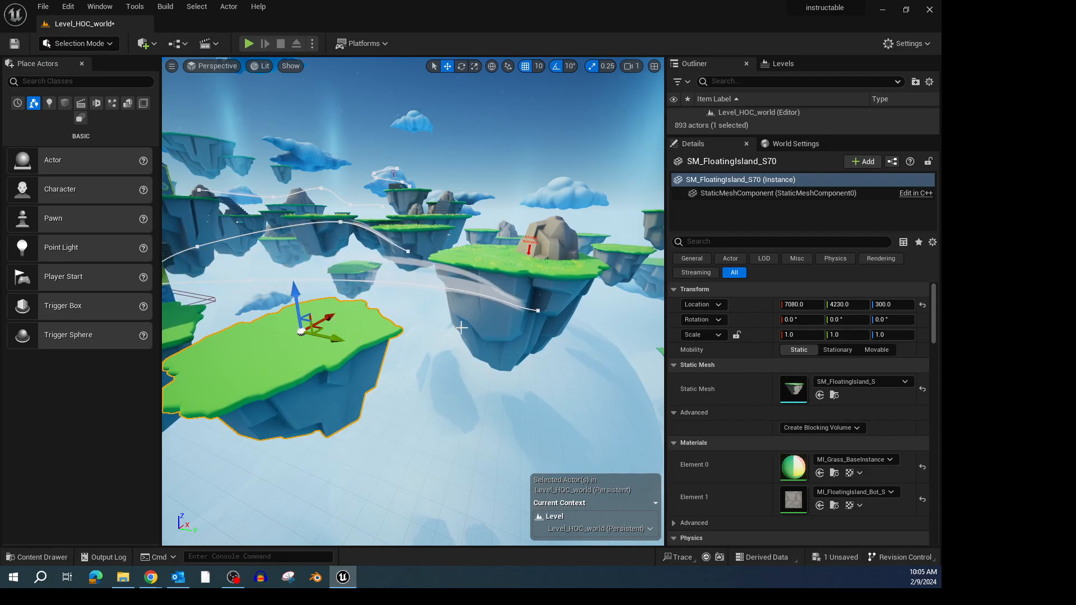
Duplicate the copied island again to about 8030, 5360, 300, and tilt this last copy 10° around the Y axis
key(f)
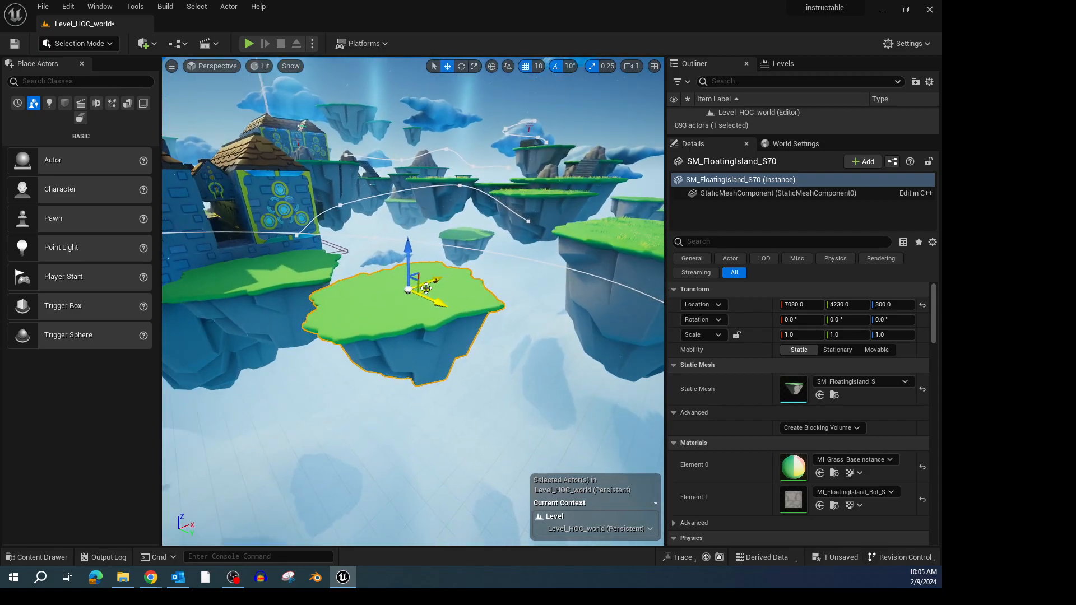
alt+shift+drag(426, 288, 454, 332)
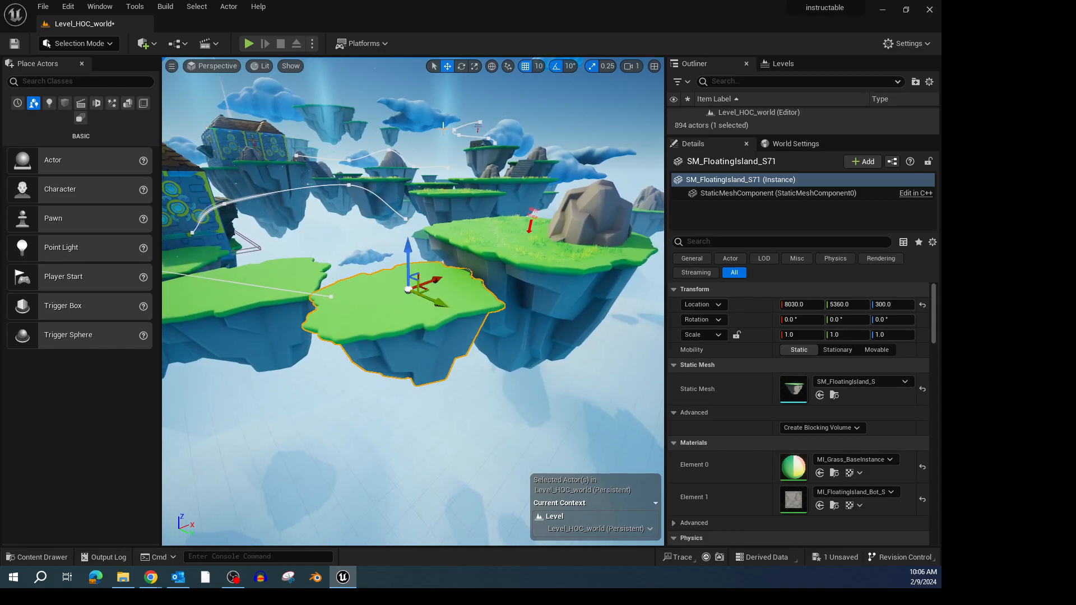
click(461, 66)
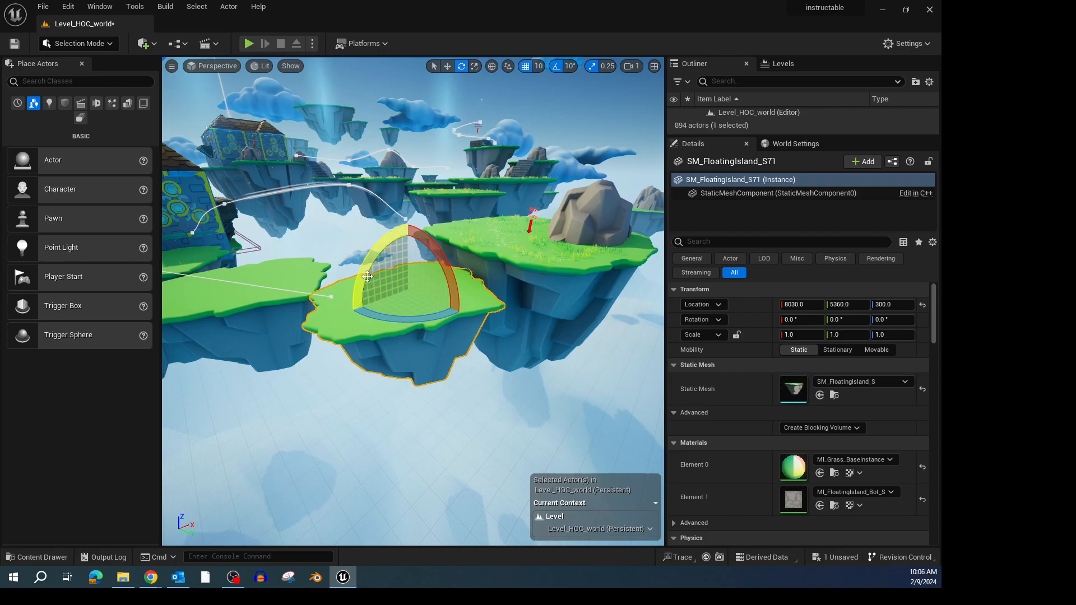
drag(448, 275, 448, 262)
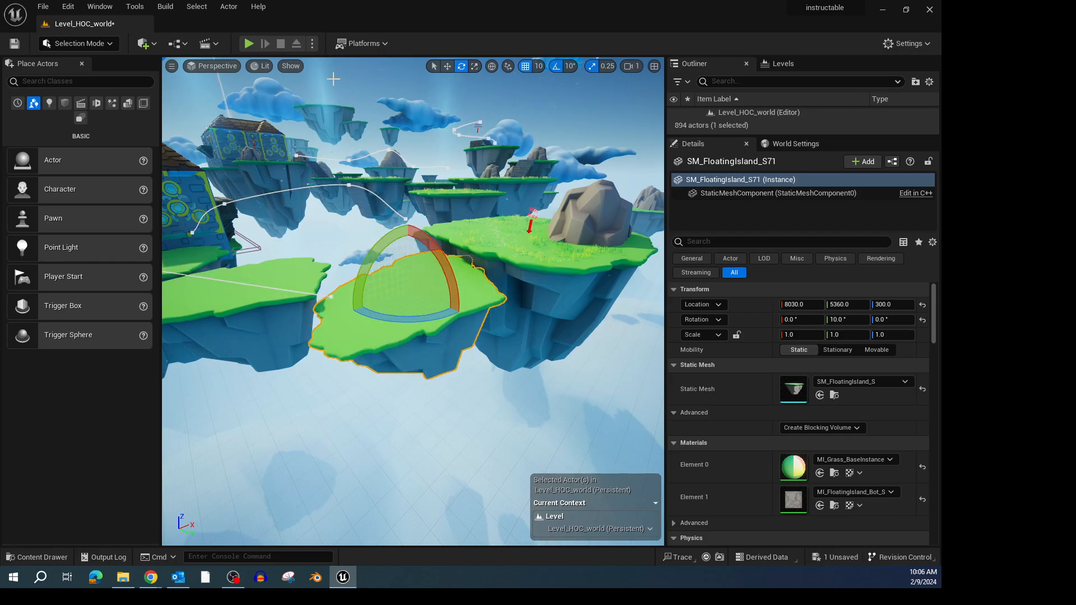
Start a playtest and jump across the first building's round platforms and the floating islands to reach the castle grounds
click(250, 44)
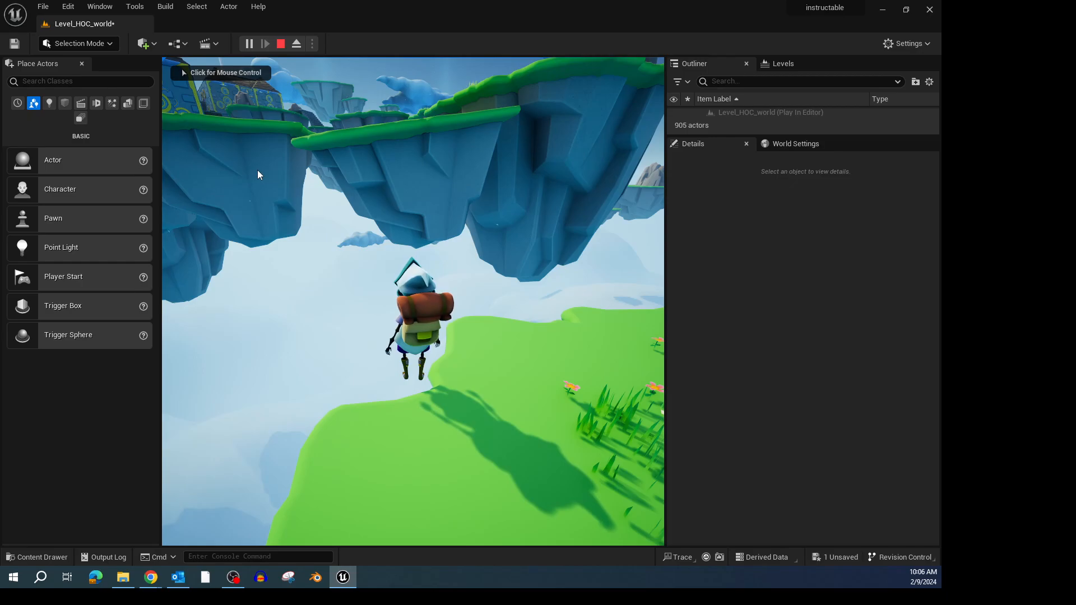
click(266, 279)
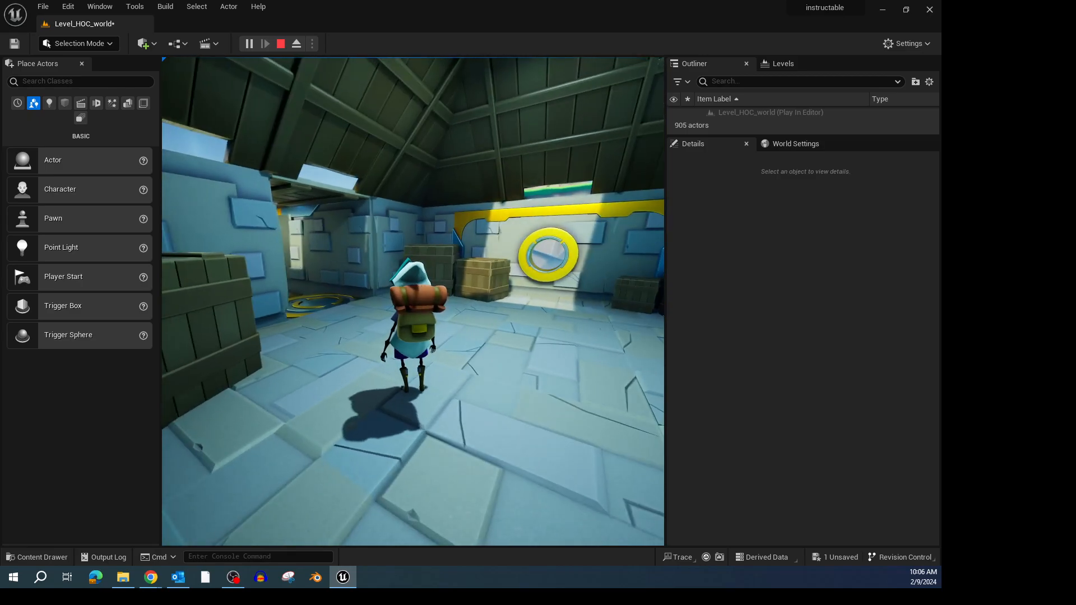
key(w)
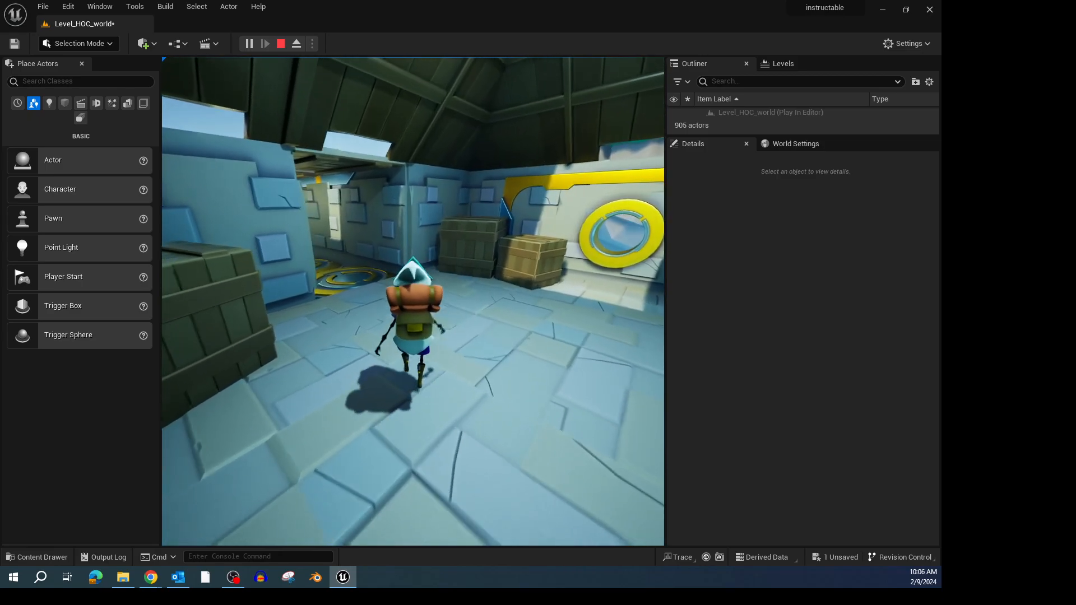
key(space)
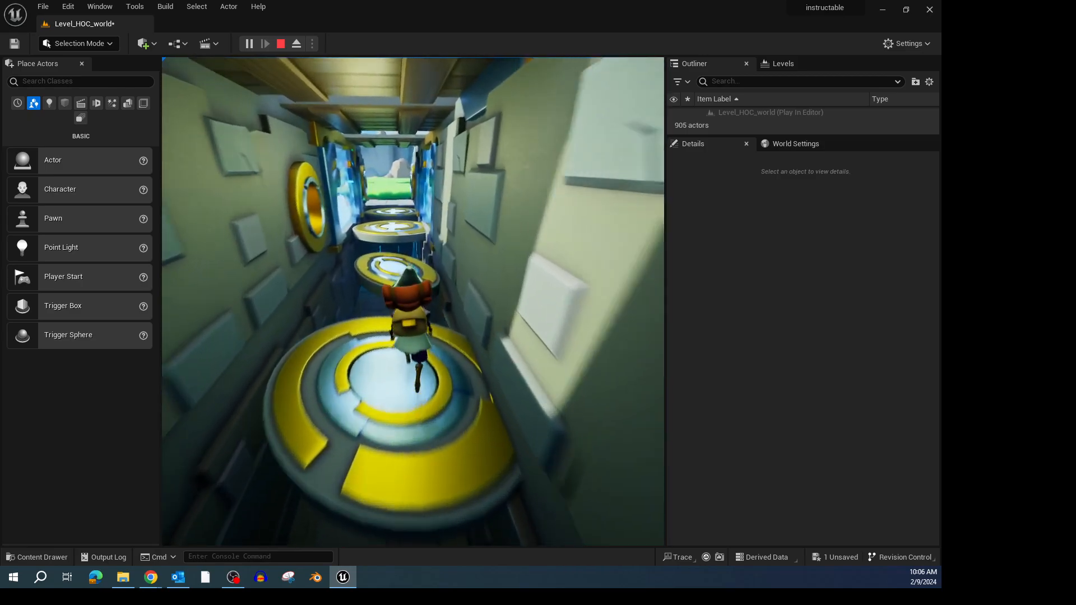
key(space)
key(space)
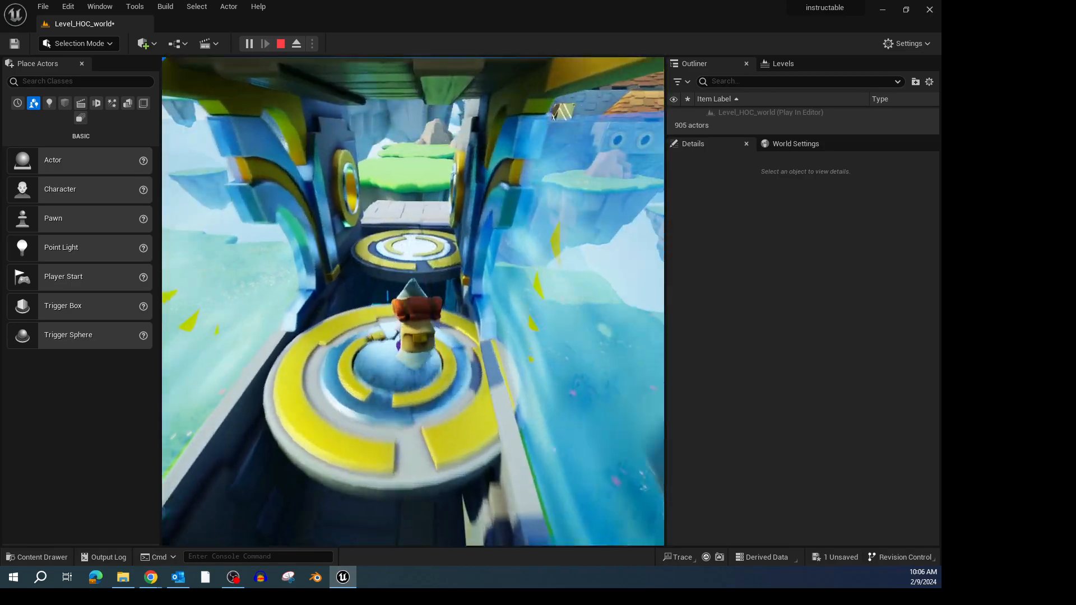
key(space)
key(space)
key(space)
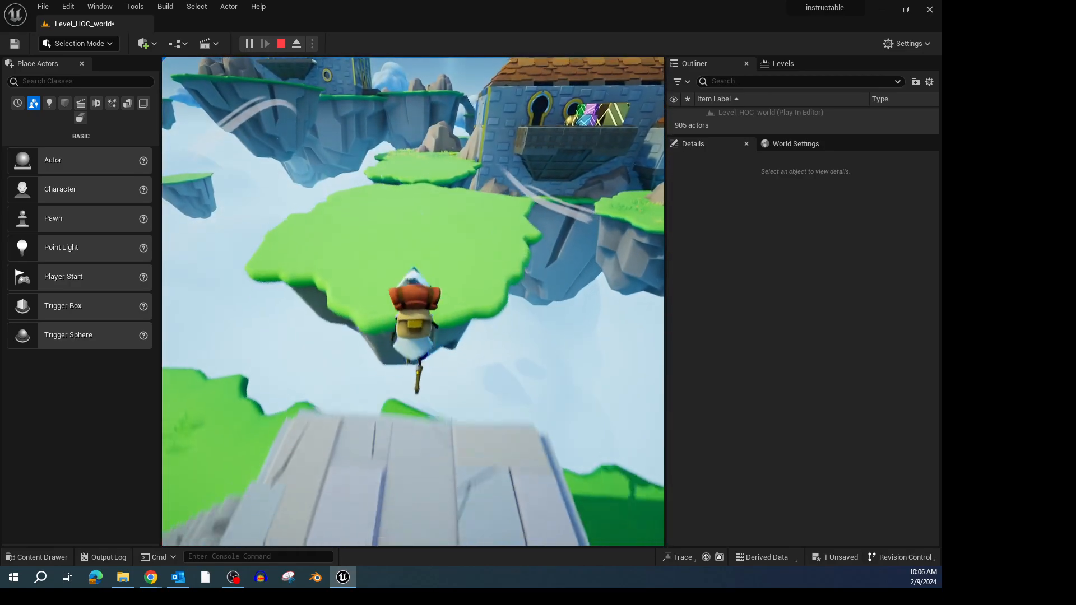
key(w)
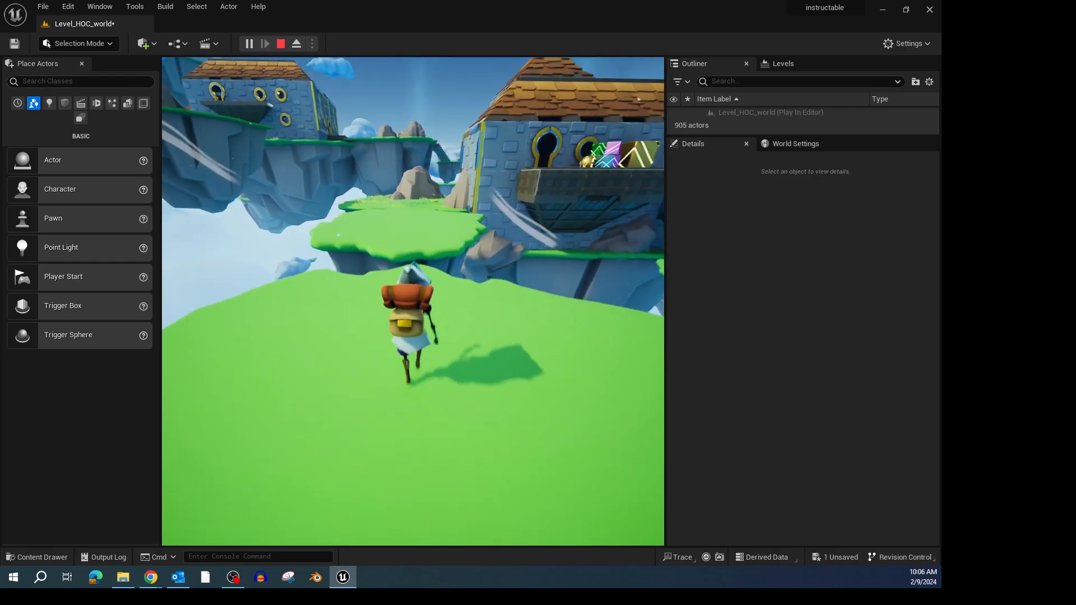
key(space)
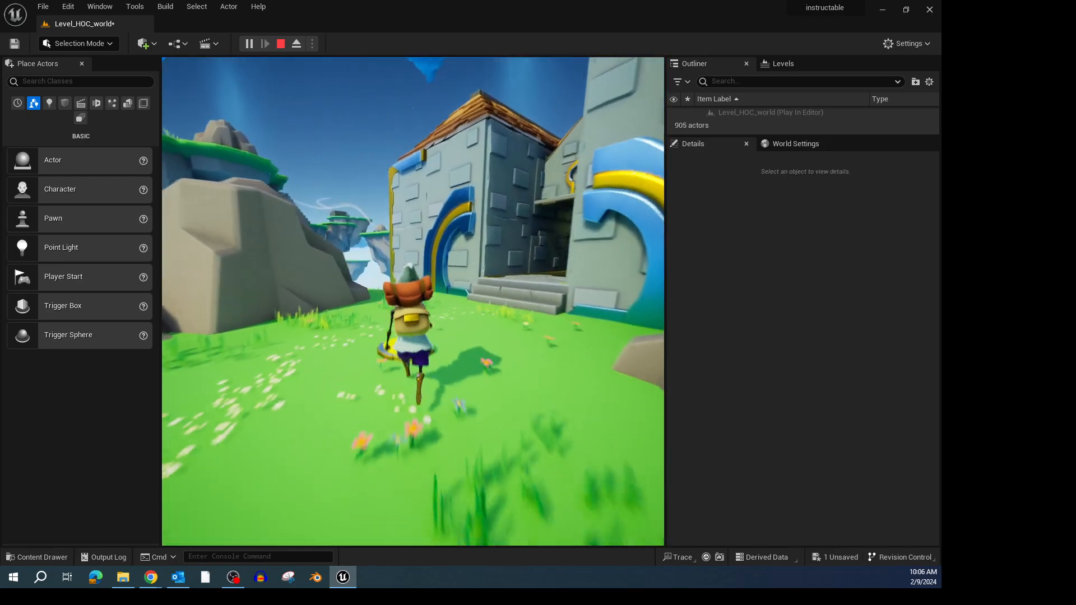
Playtest the castle corridor by riding its round platform to the open edge and crossing the first new floating island
key(w)
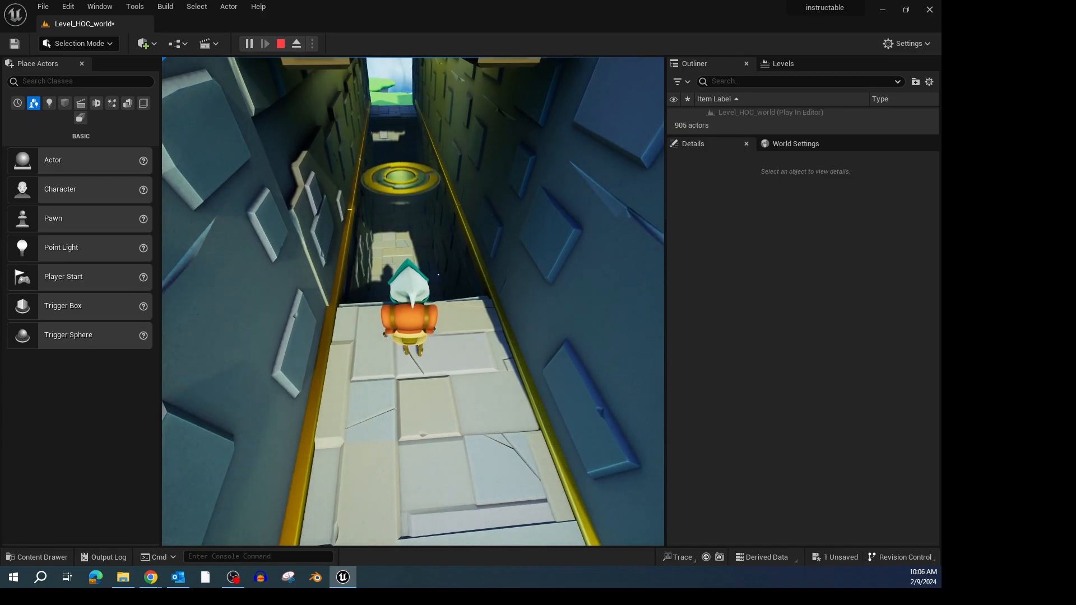
key(w)
key(space)
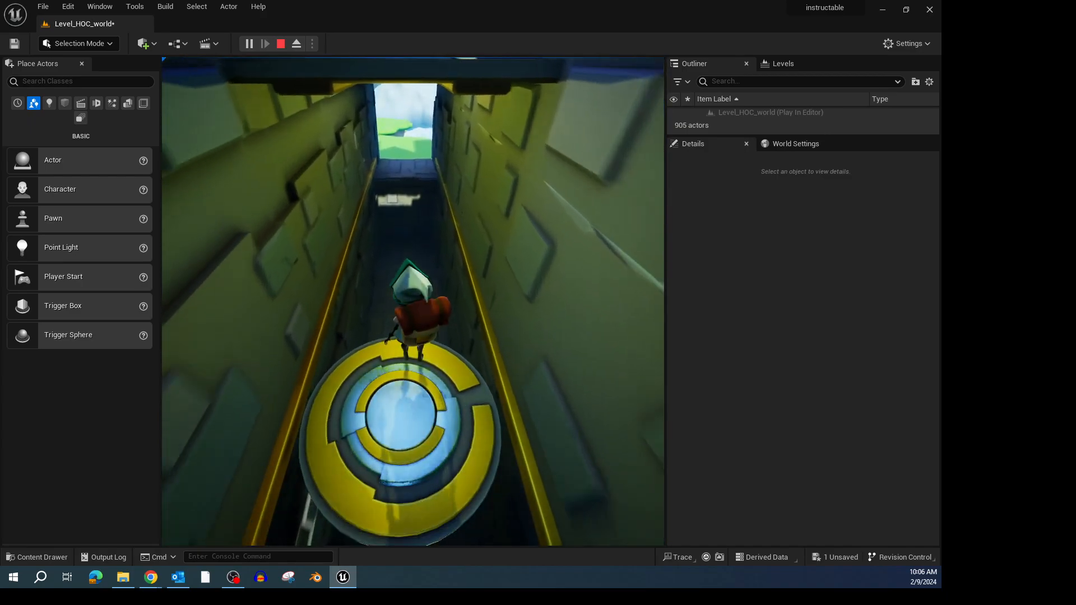
key(w)
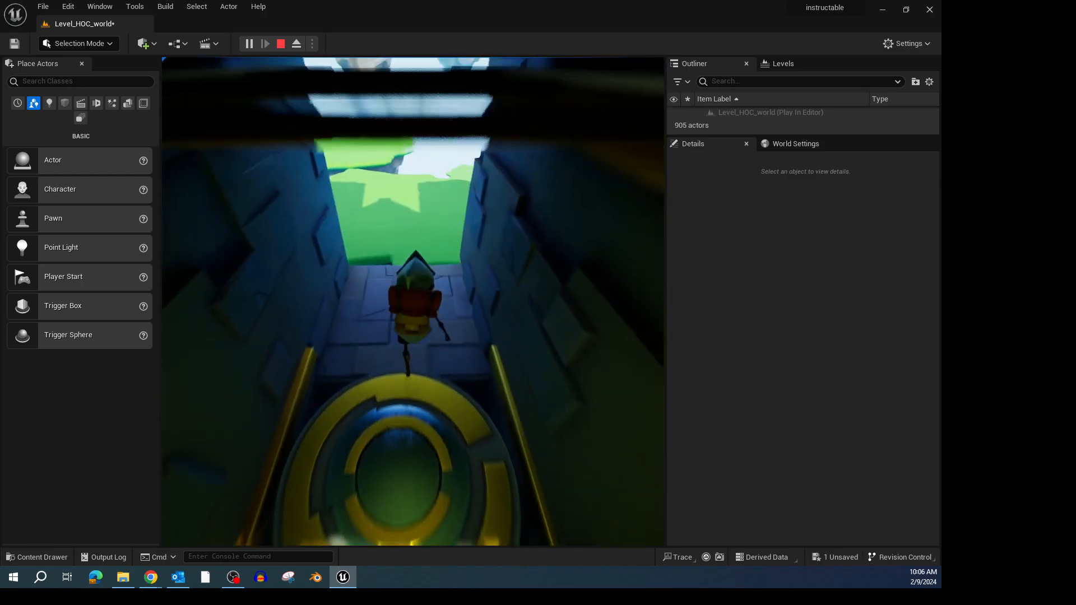
key(w)
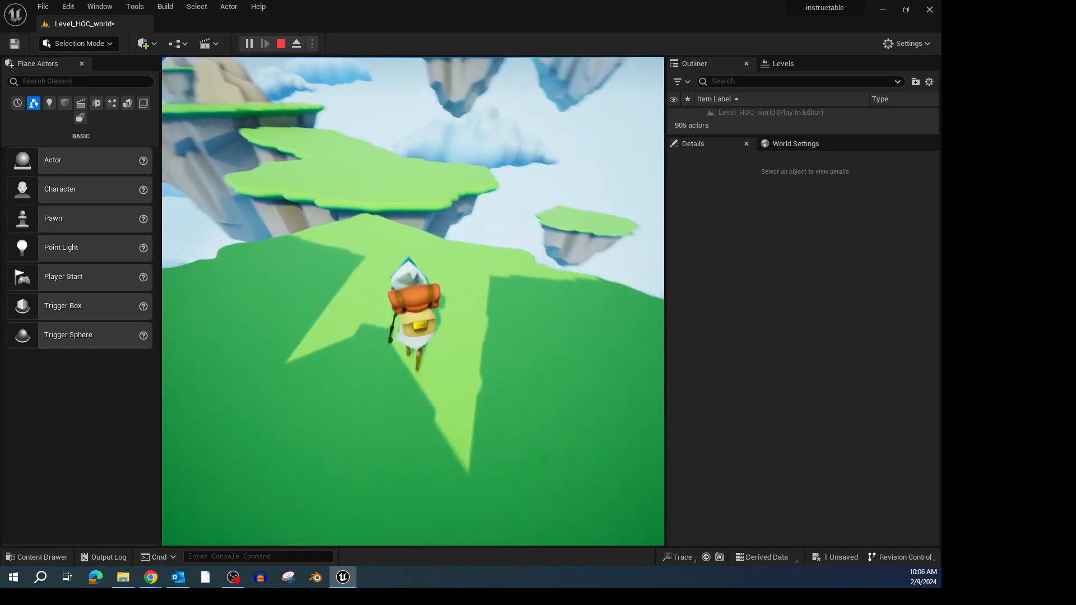
key(space)
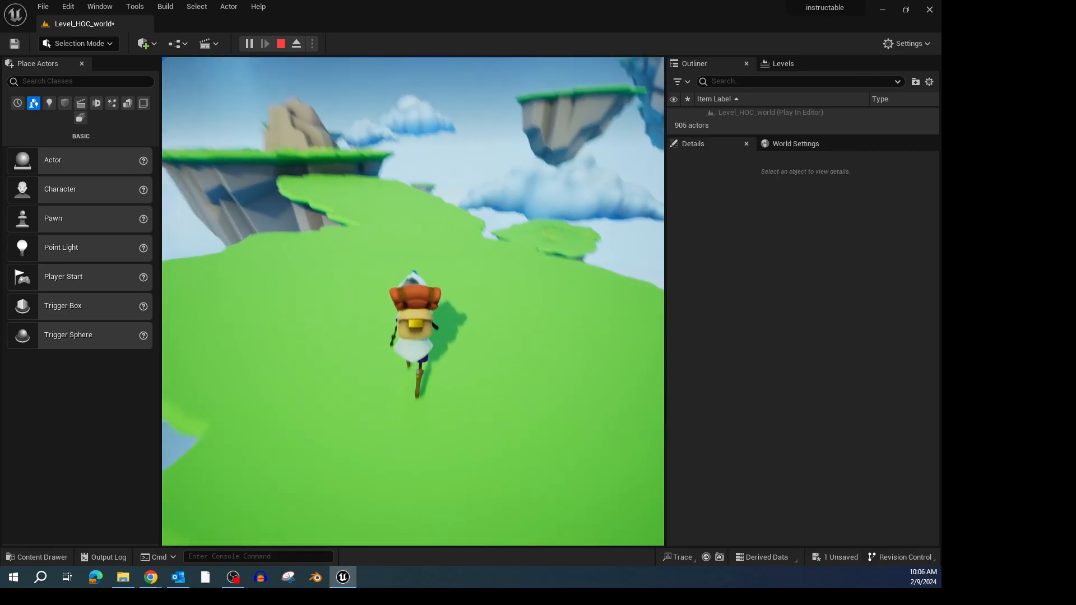
Playtest the tilted floating island by trying to jump up onto the Activity 2 destination island, and end the play session
key(w)
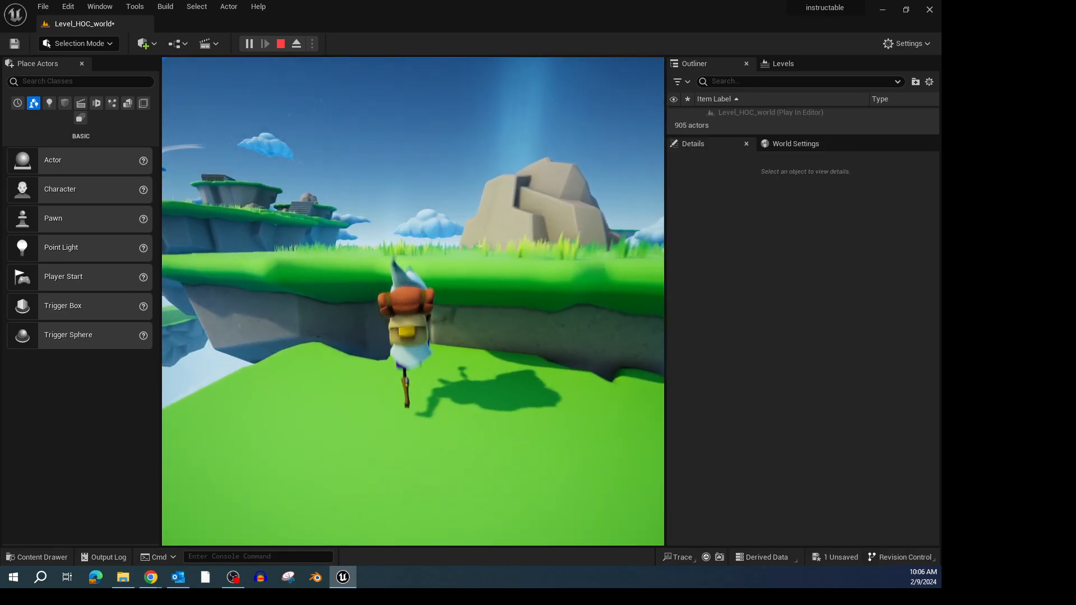
key(space)
key(w)
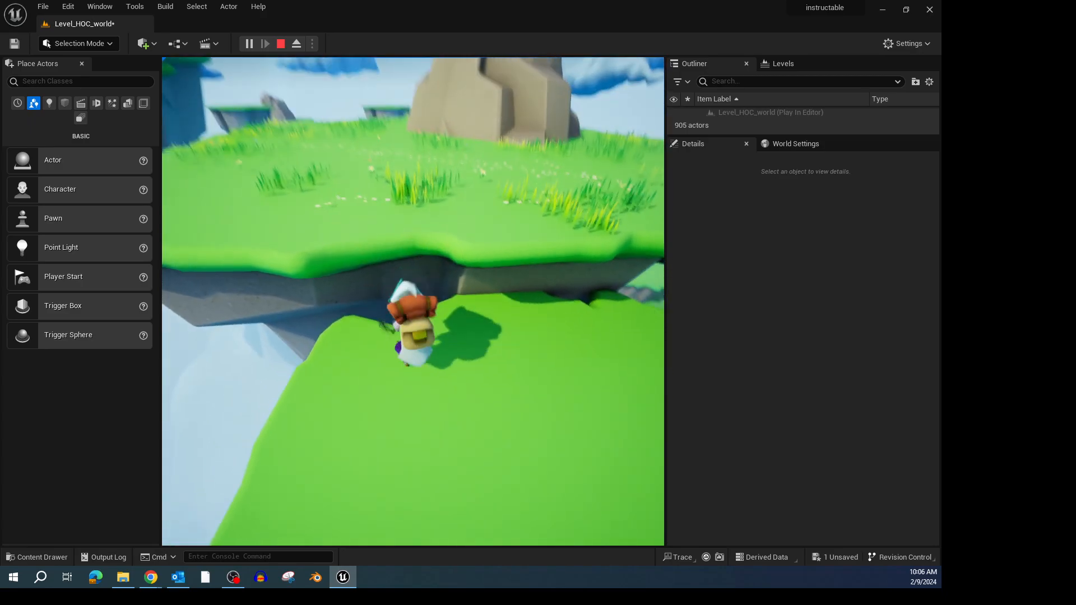
key(s)
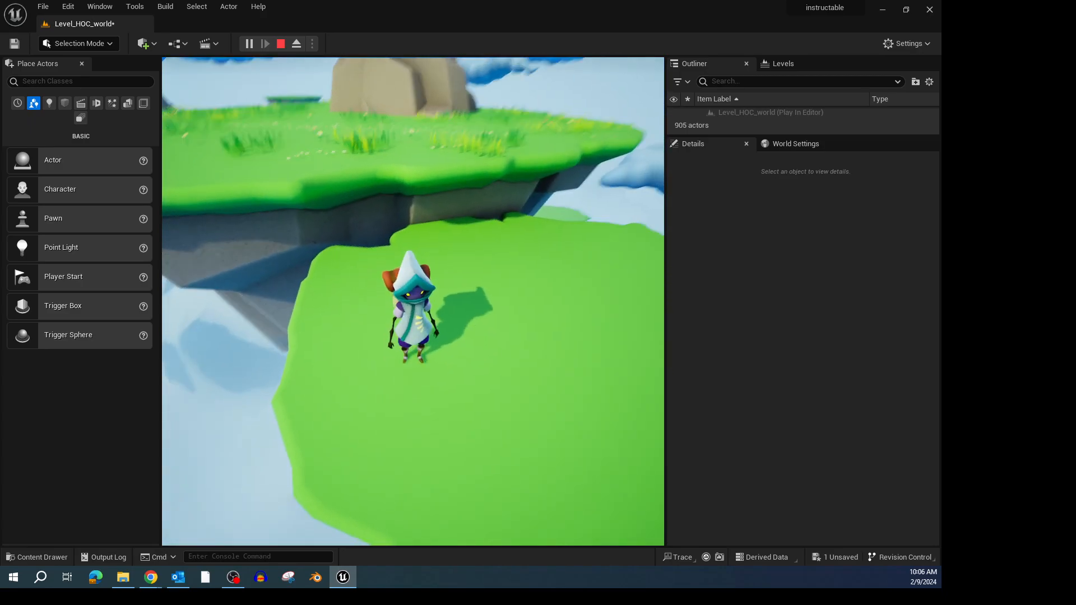
key(w)
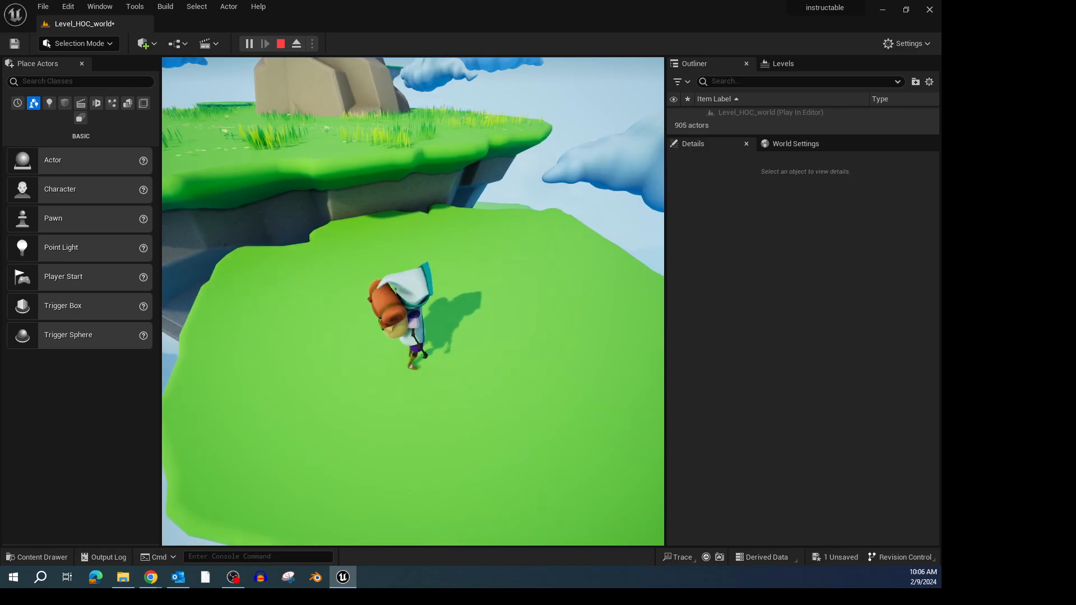
key(Escape)
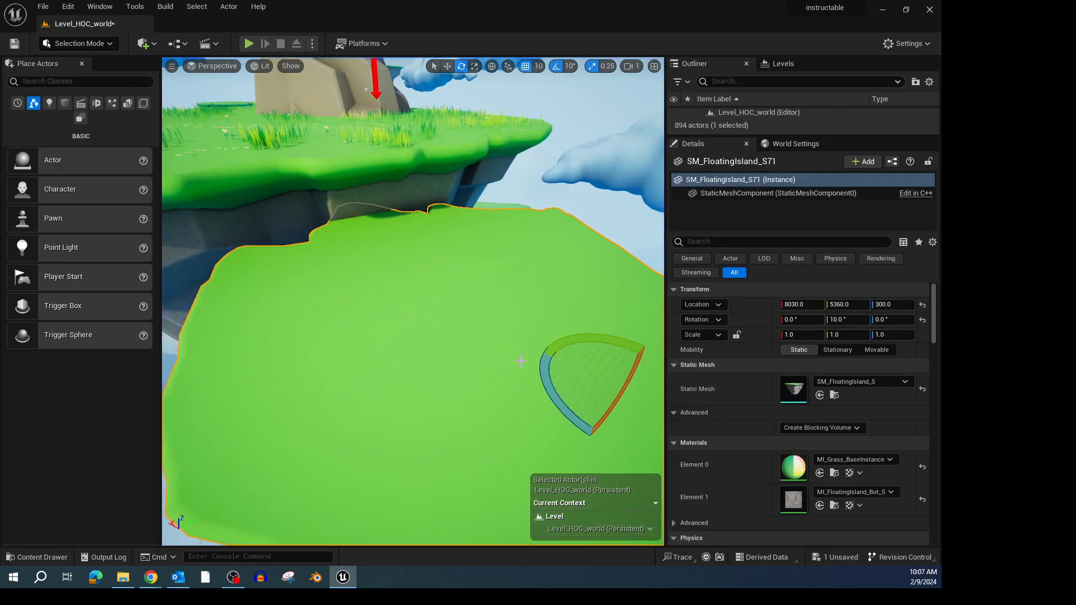
Tilt the last floating island, the one next to the Activity 2 destination, to 20° around the Y axis
right_drag(518, 389, 437, 387)
scroll(519, 391, down, 6)
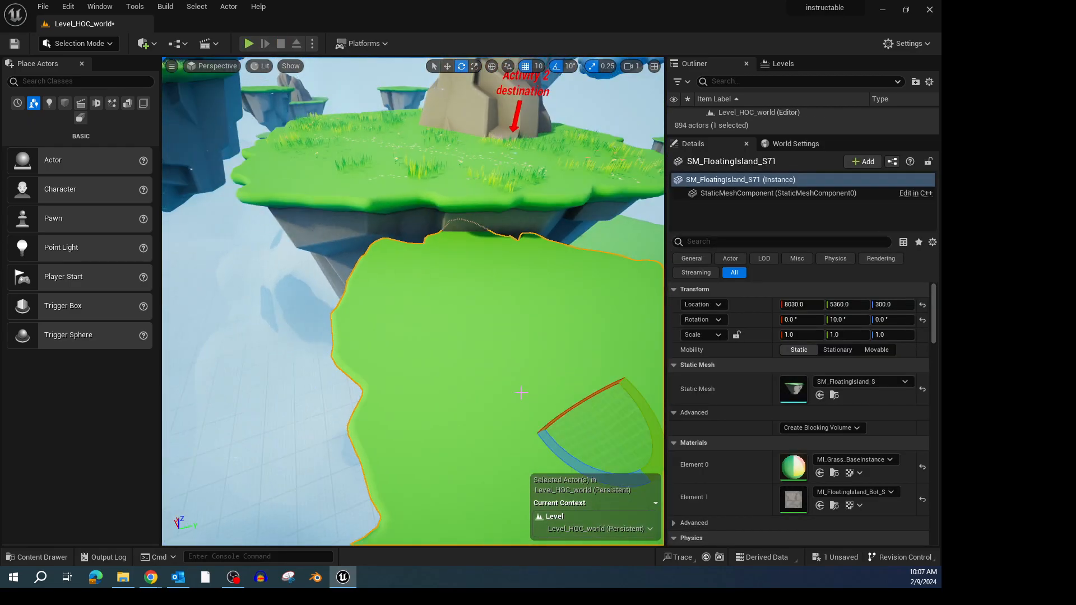
scroll(522, 398, down, 4)
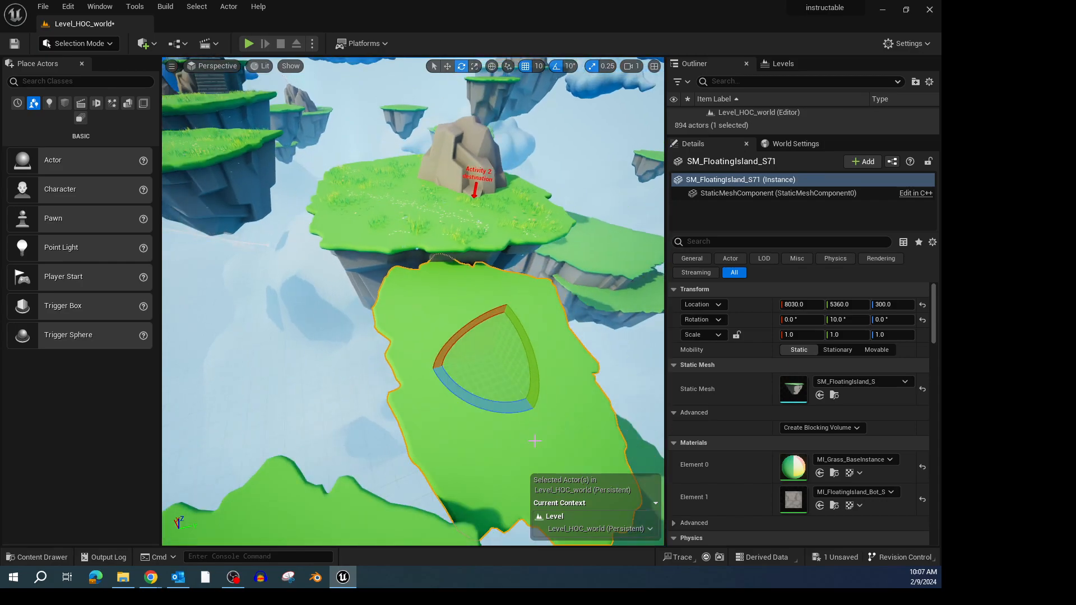
drag(536, 390, 528, 364)
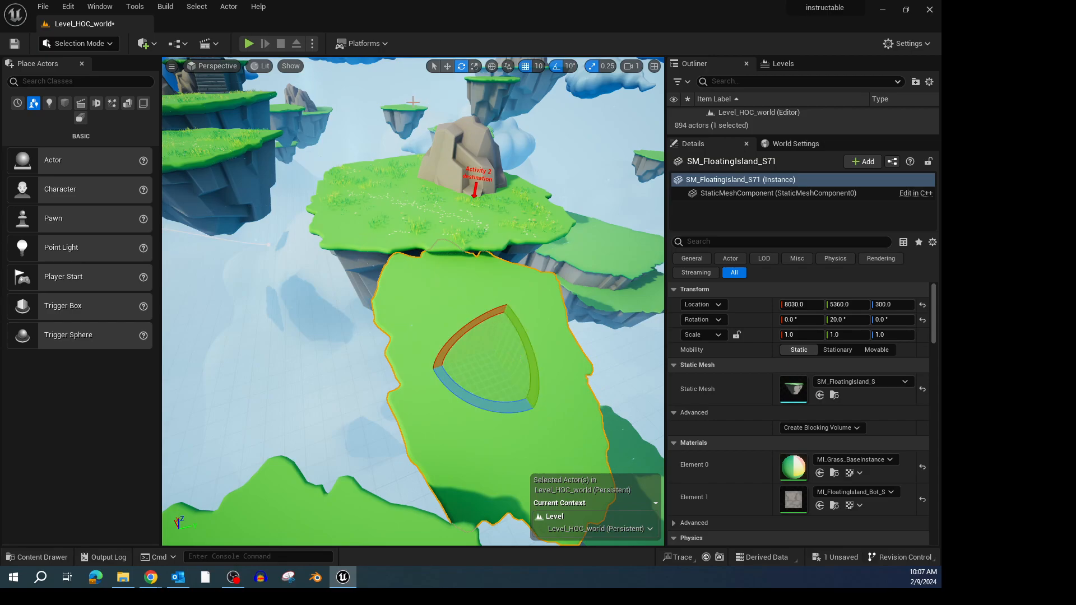
Start a playtest from the middle floating island and run up the tilted island onto the Activity 2 destination island
scroll(398, 448, down, 1)
right_click(355, 509)
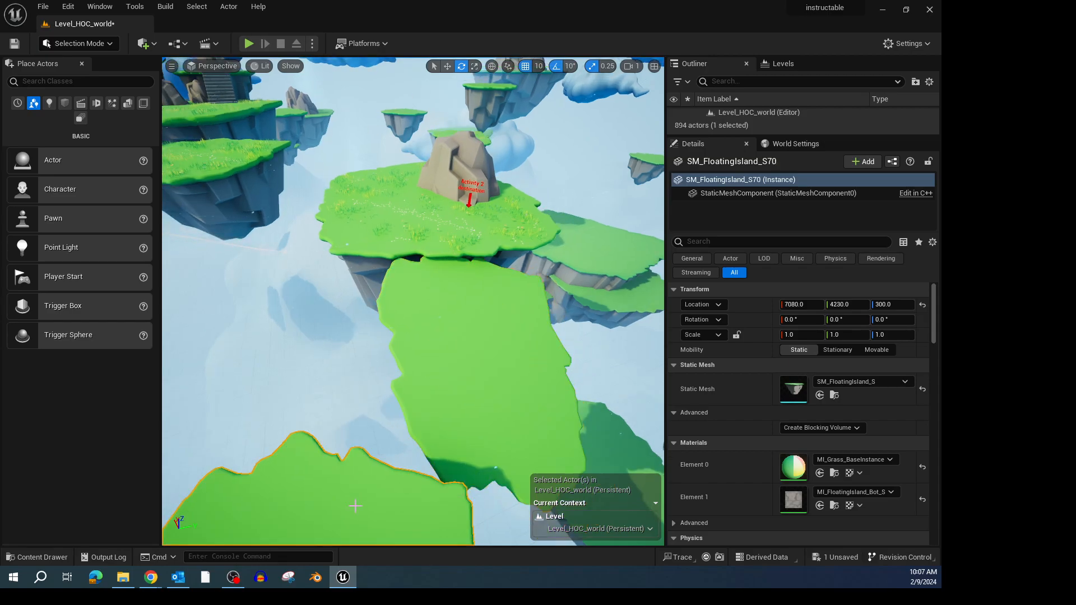
click(398, 496)
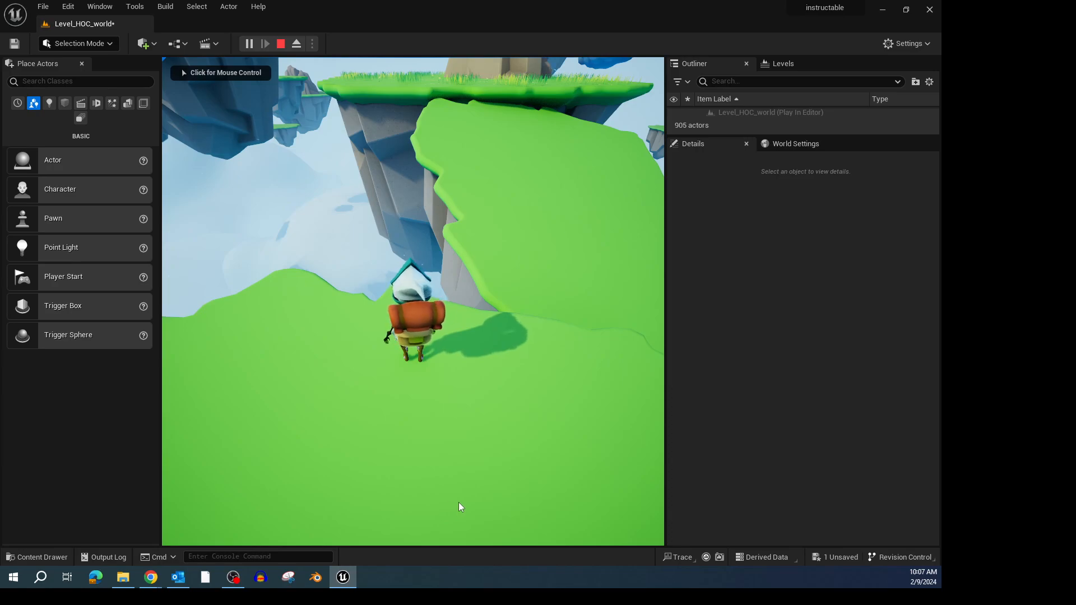
click(413, 301)
key(s)
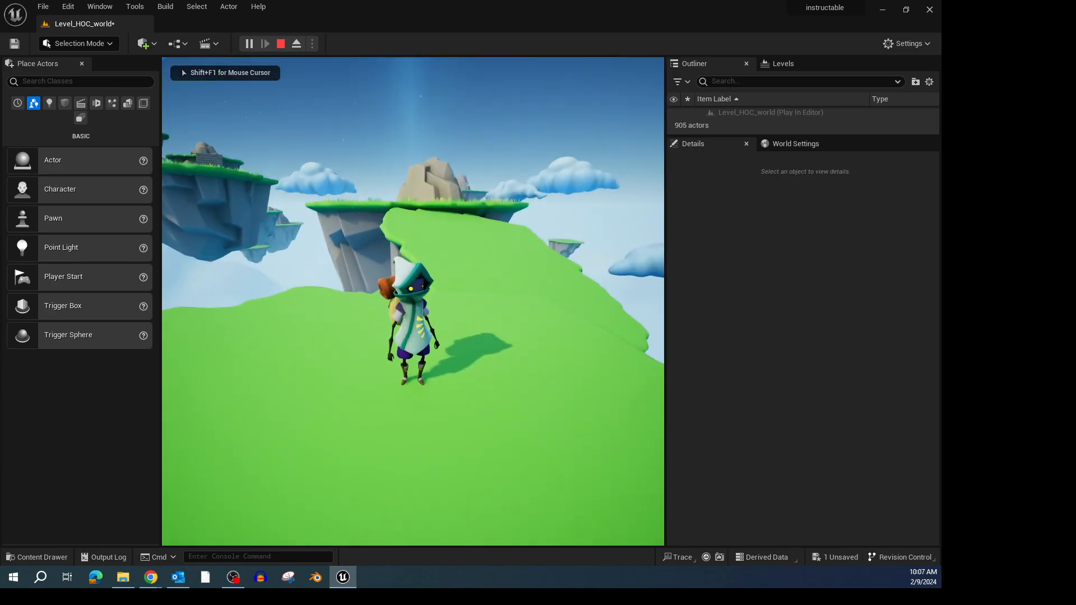
key(w)
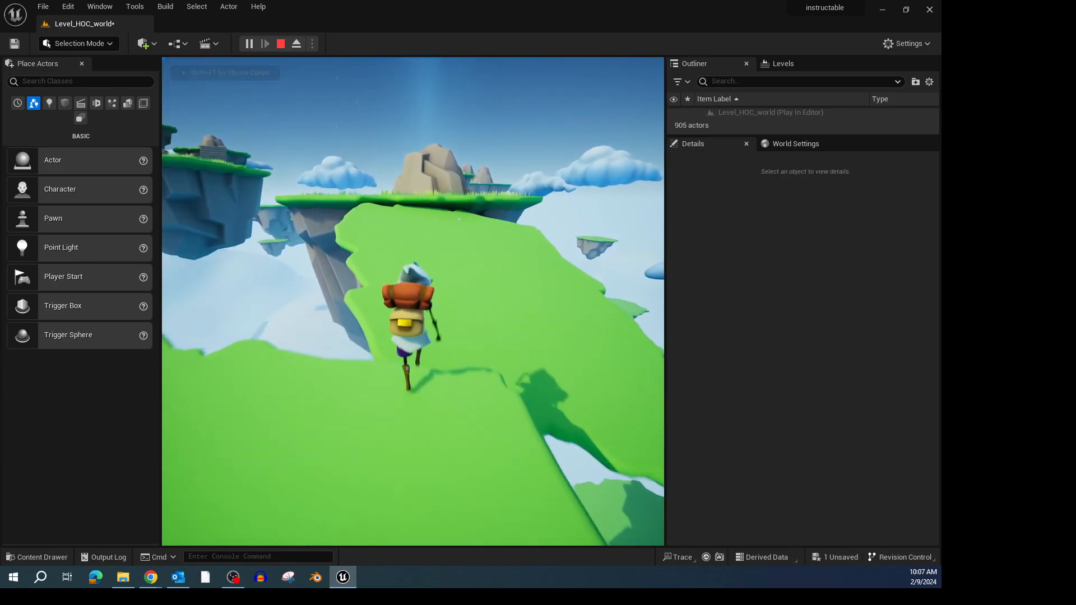
key(space)
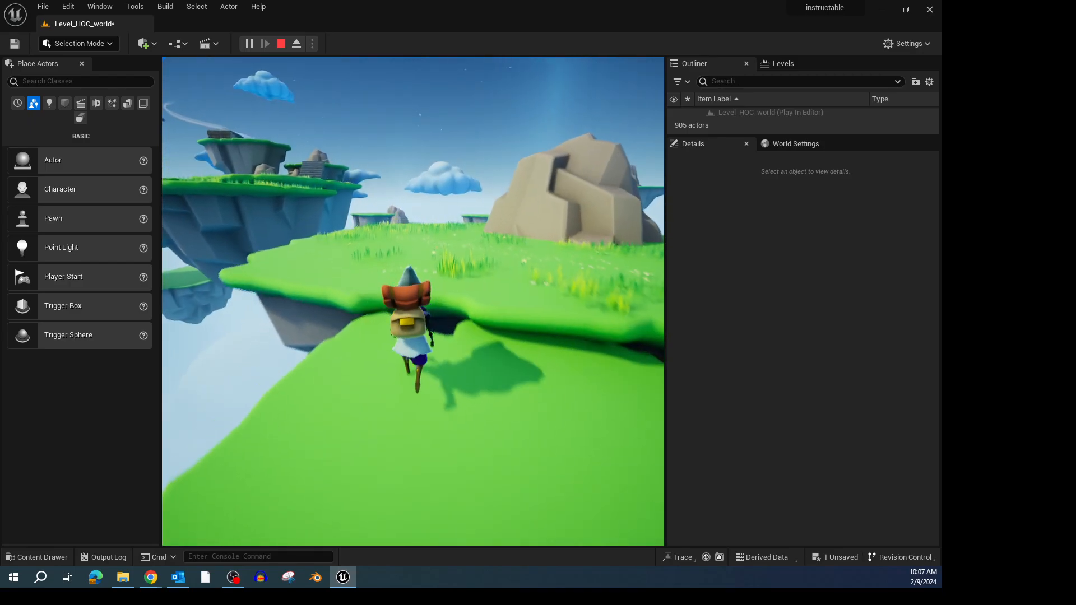
key(space)
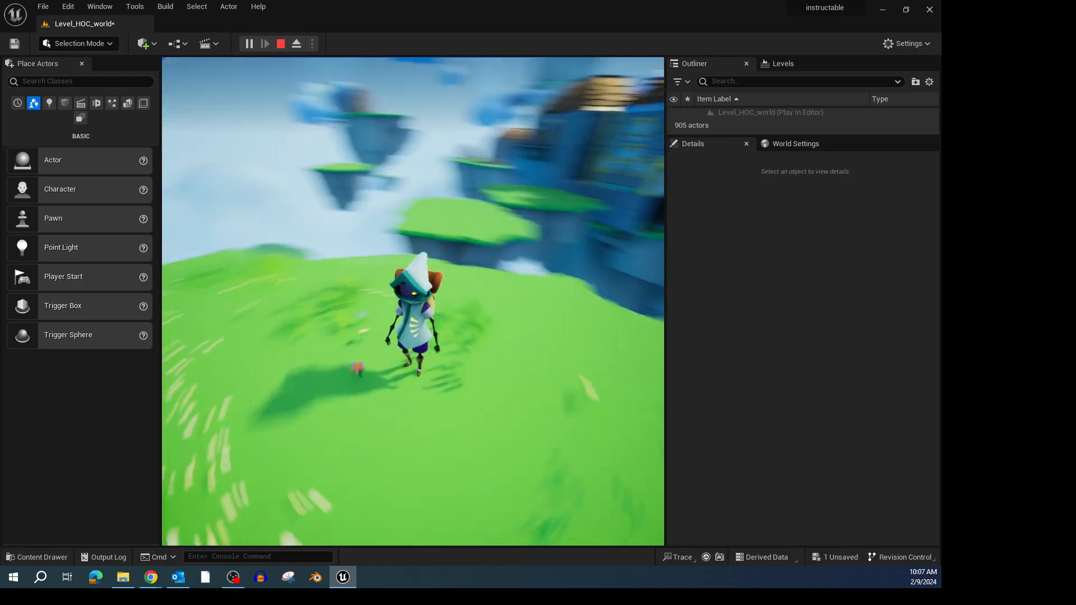
Playtest the way back over the floating islands to the castle's open edge, and end the play session
key(w)
key(w)
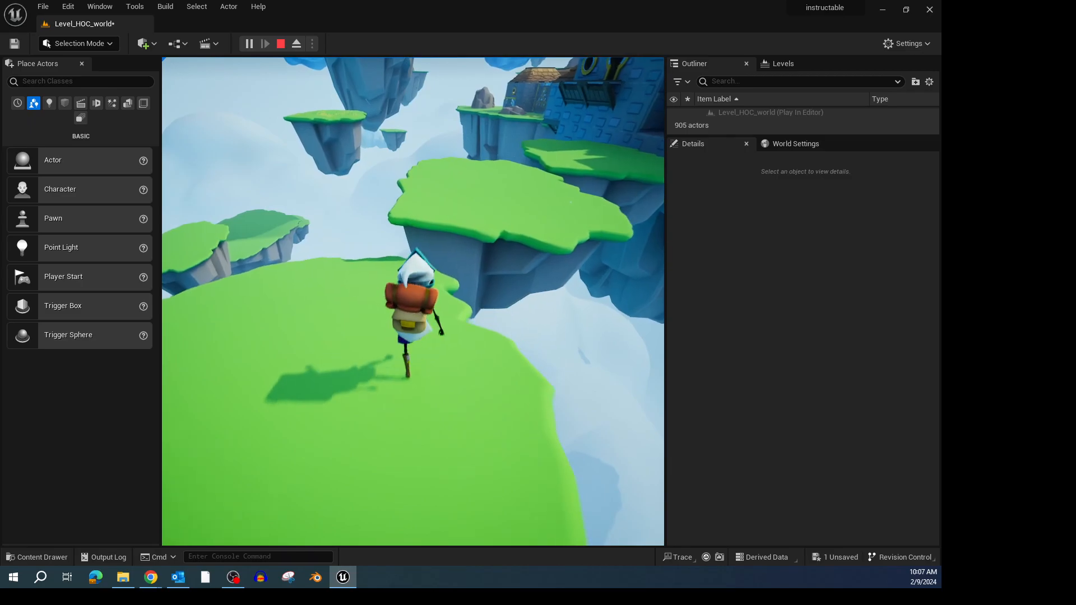
key(w)
key(space)
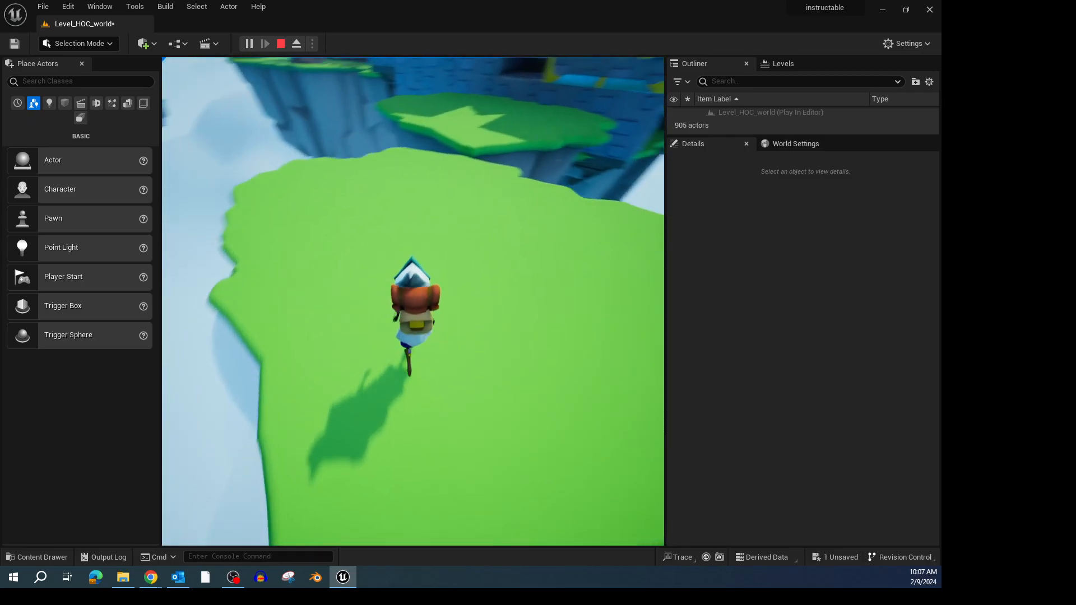
key(w)
key(space)
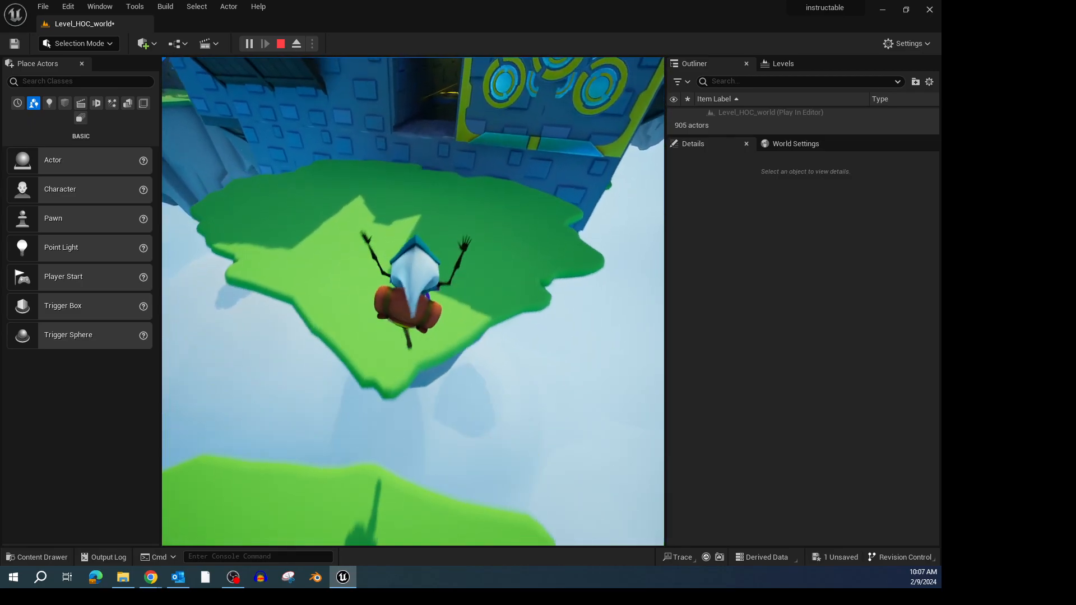
key(w)
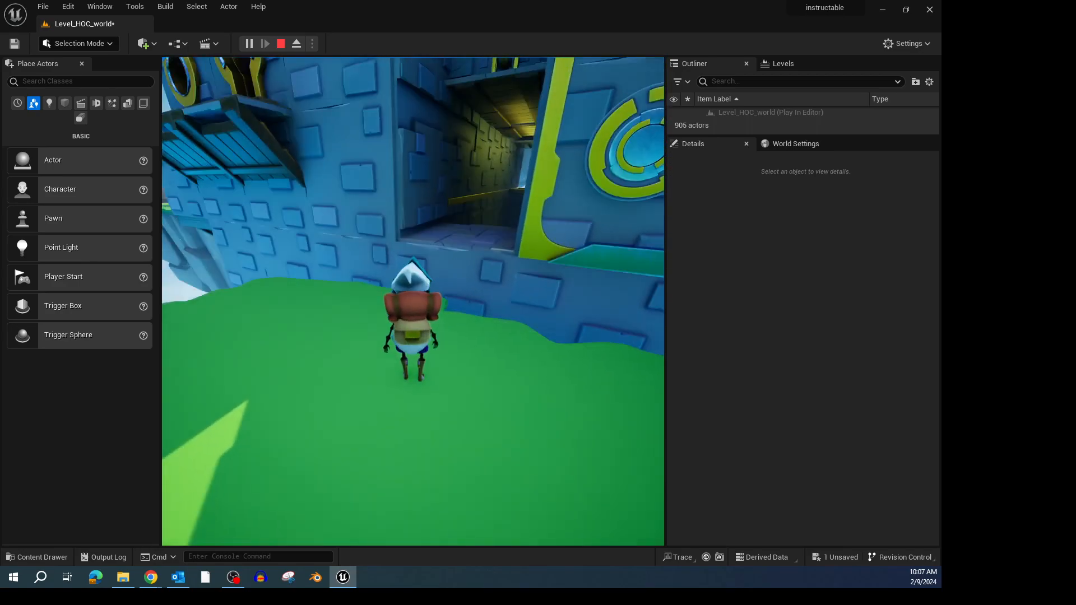
key(Escape)
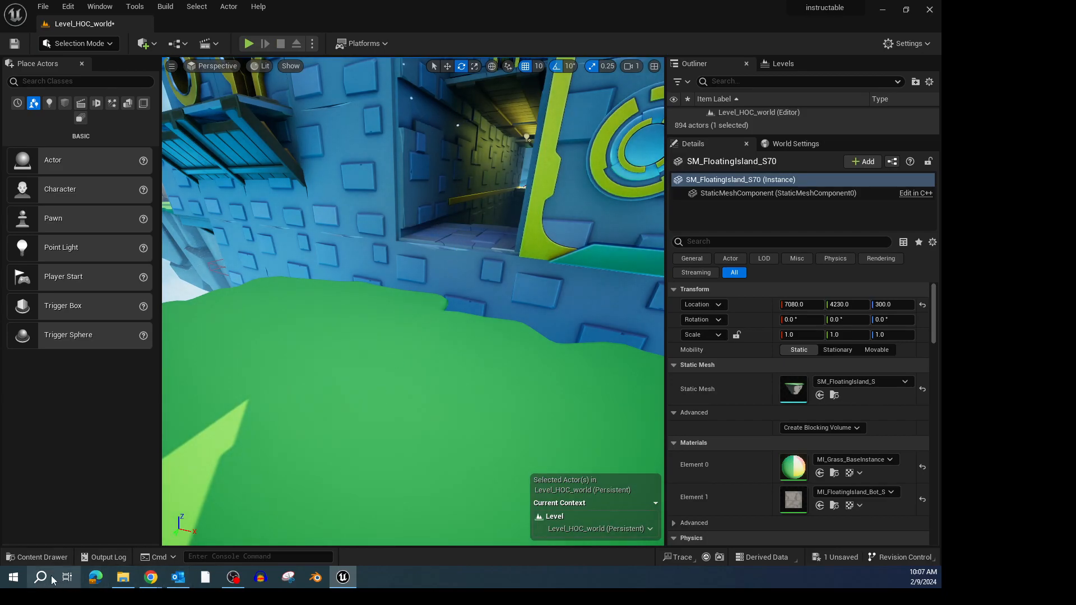
Place a BP_checkpoint from the Hour_of_Code Blueprints folder on the castle corridor's open edge at about 6290, 1970, 410
click(46, 558)
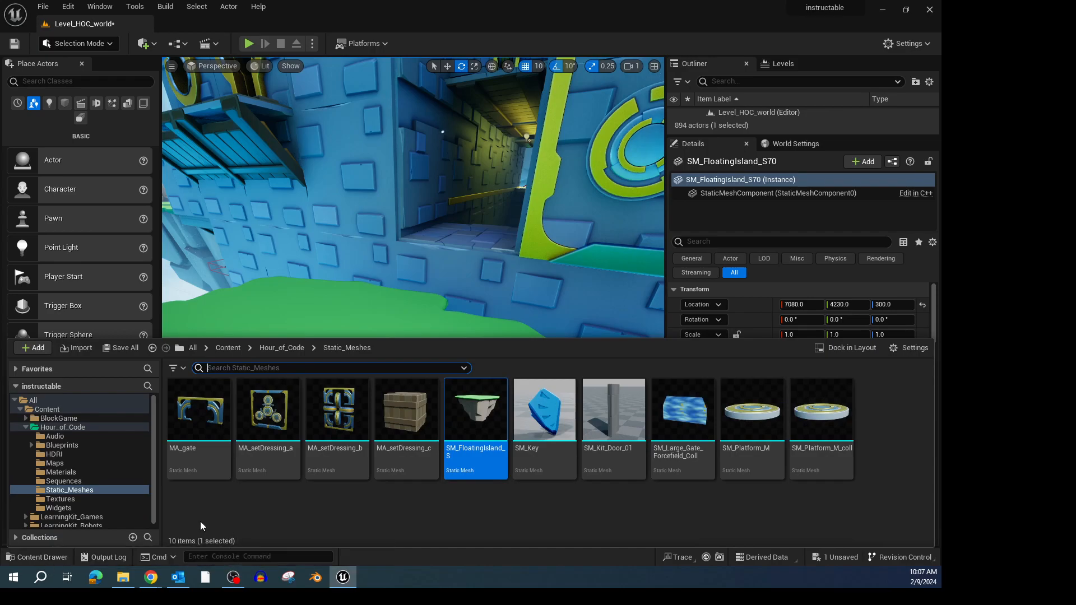
click(62, 445)
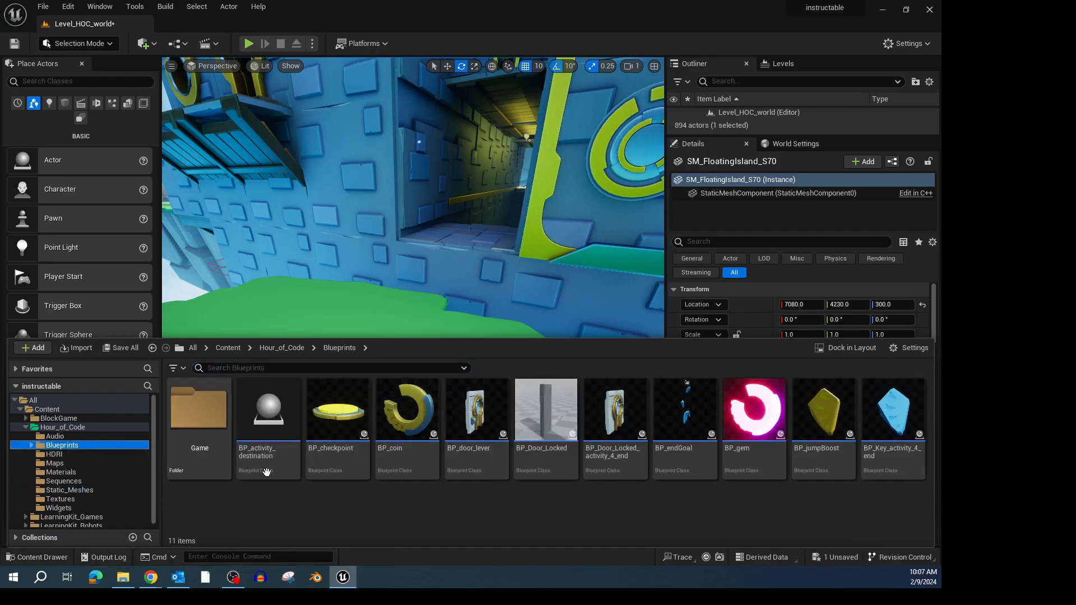
drag(338, 414, 463, 236)
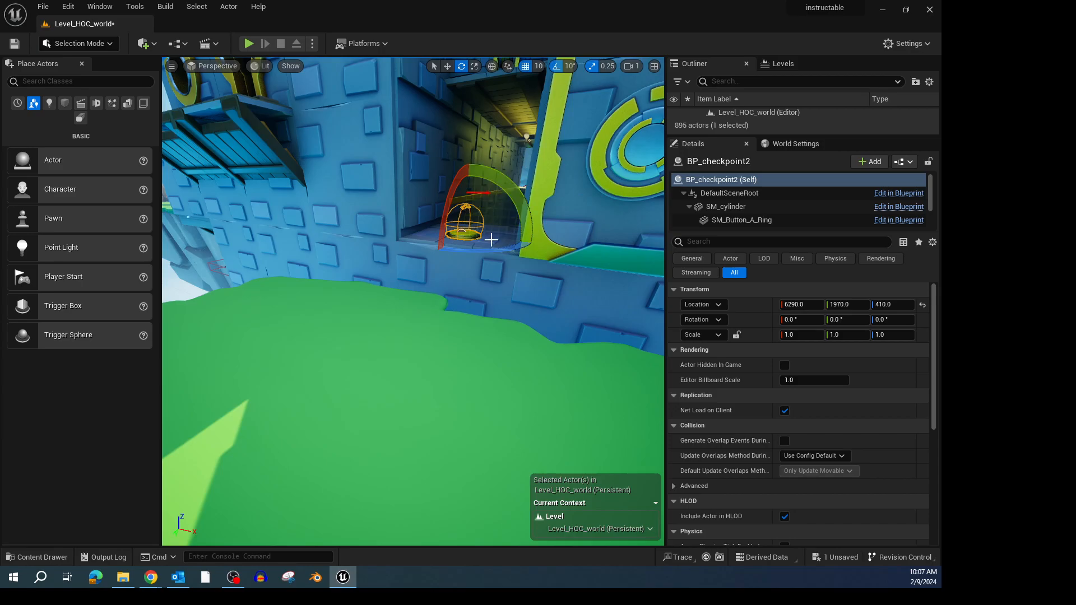
Rotate the checkpoint on the castle corridor's open edge to about 80° around the Z axis
mouse_move(491, 240)
mouse_down()
mouse_move(527, 252)
mouse_move(503, 252)
mouse_up()
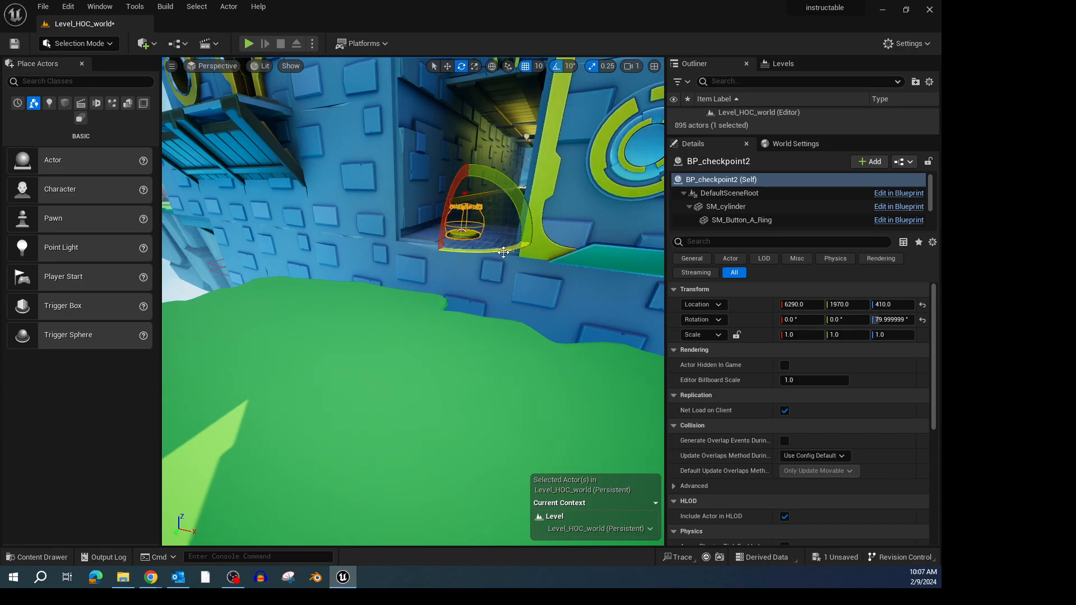
Switch to plain selection mode, select the second floating island from the castle, and enlarge the component list in its details
click(428, 343)
key(f)
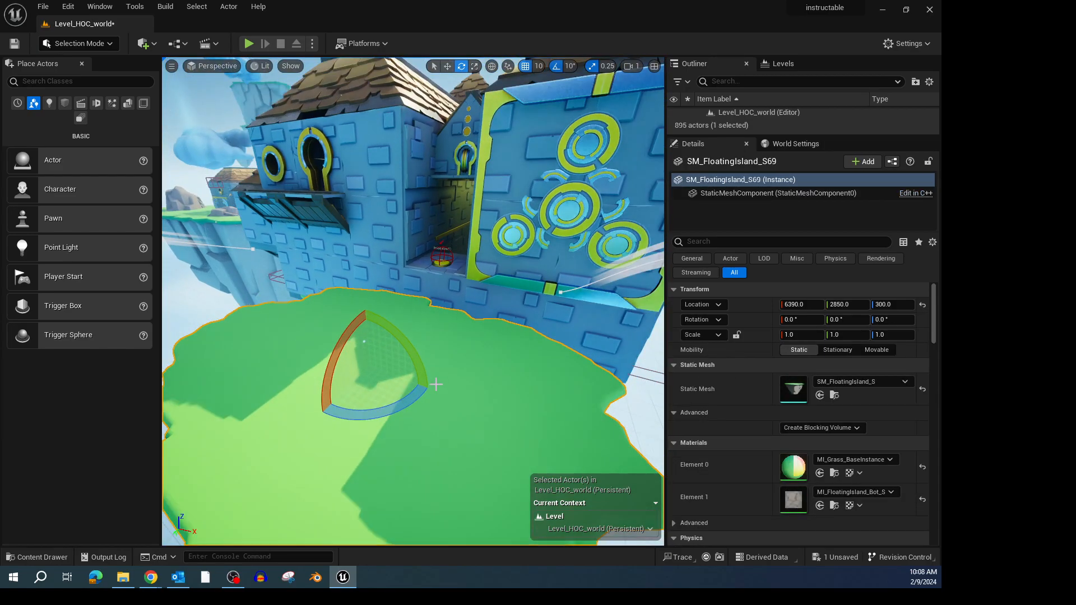
scroll(256, 415, down, 6)
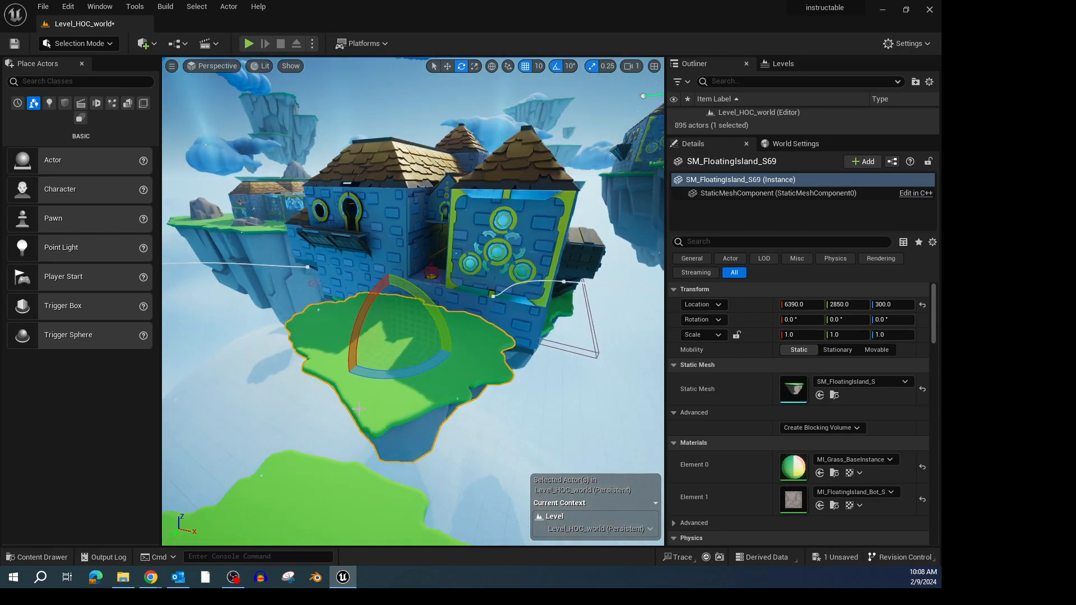
scroll(338, 481, down, 6)
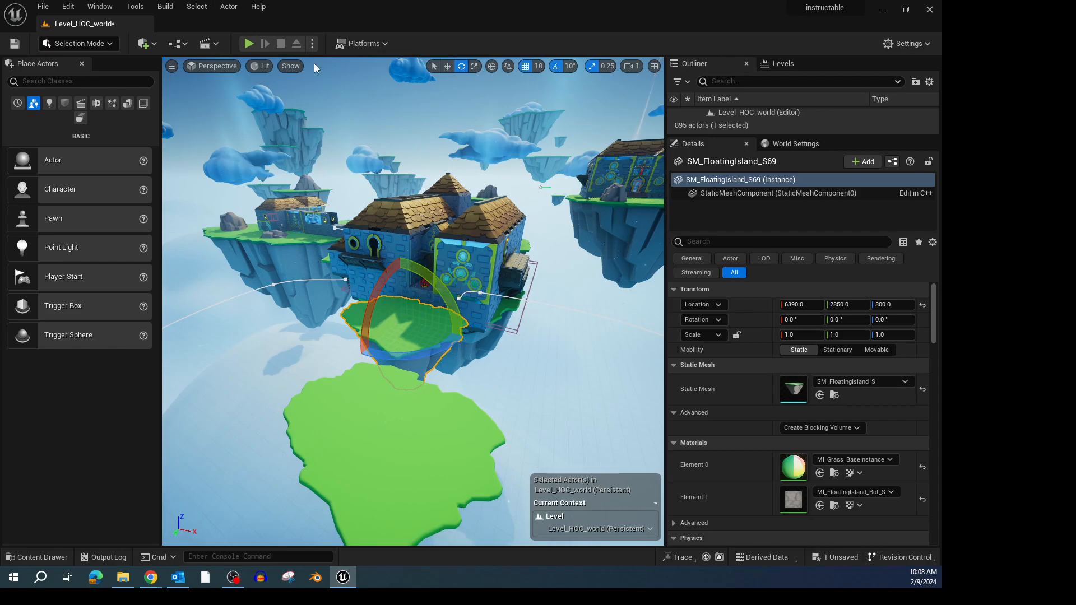
click(435, 67)
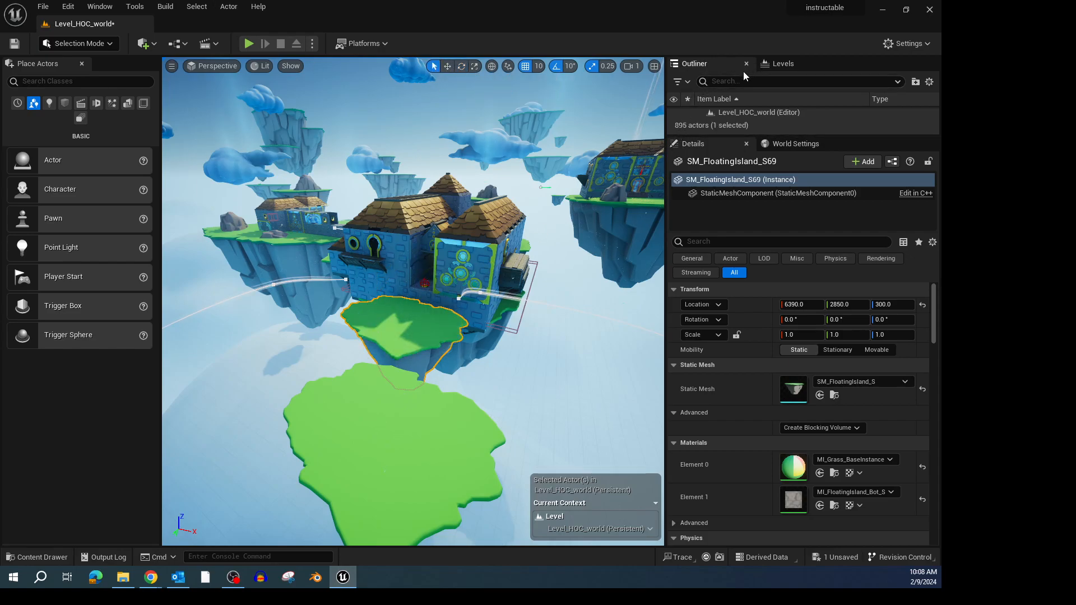
click(731, 183)
click(418, 466)
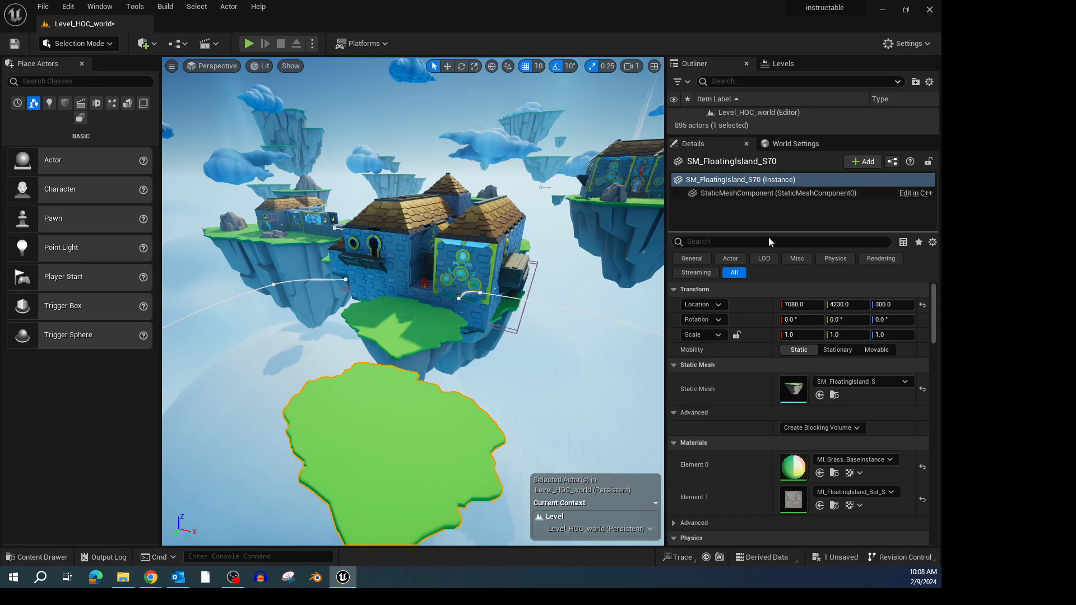
drag(768, 234, 759, 415)
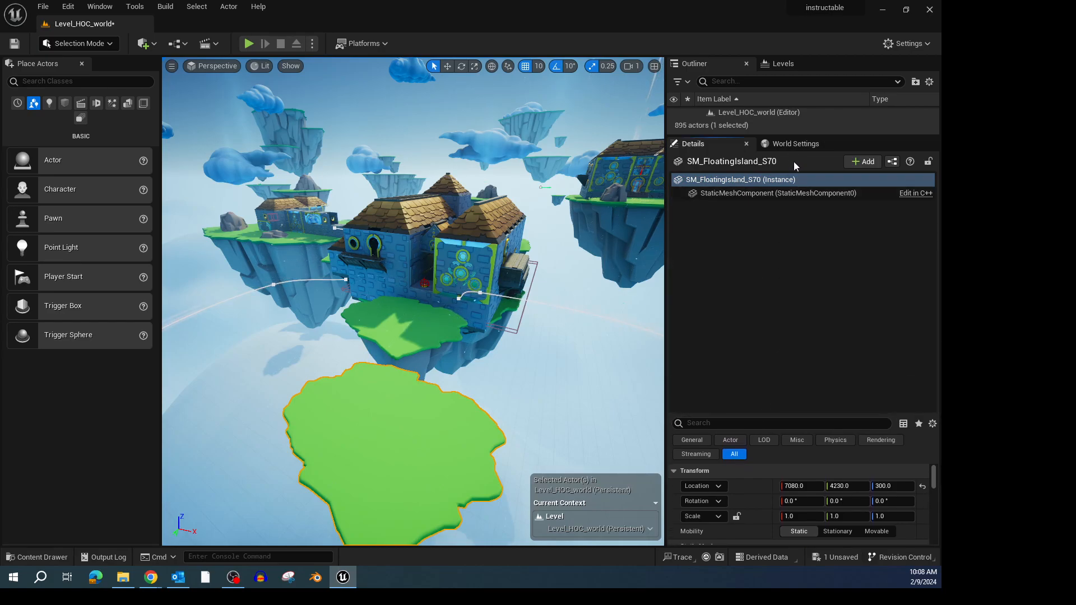
Rename the floating island nearest the castle corridor as SM_Plat_01
click(386, 330)
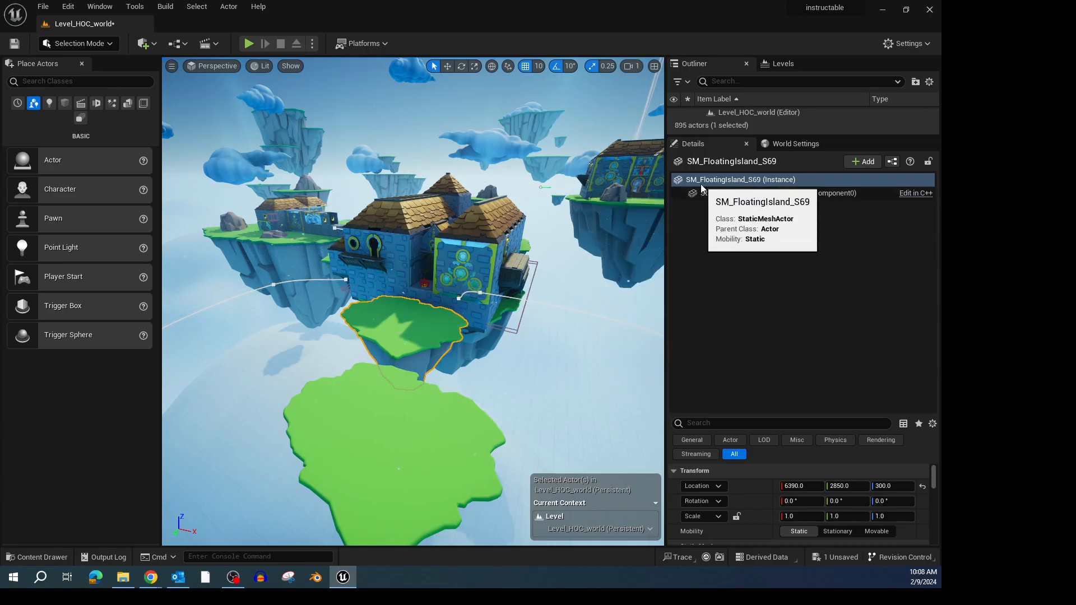
click(746, 181)
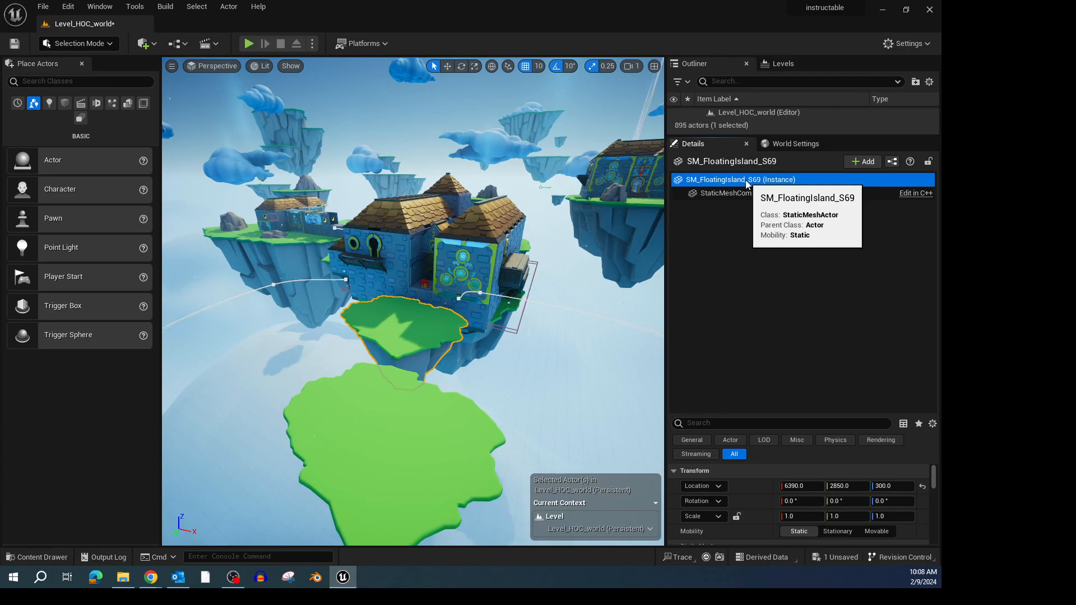
double_click(793, 180)
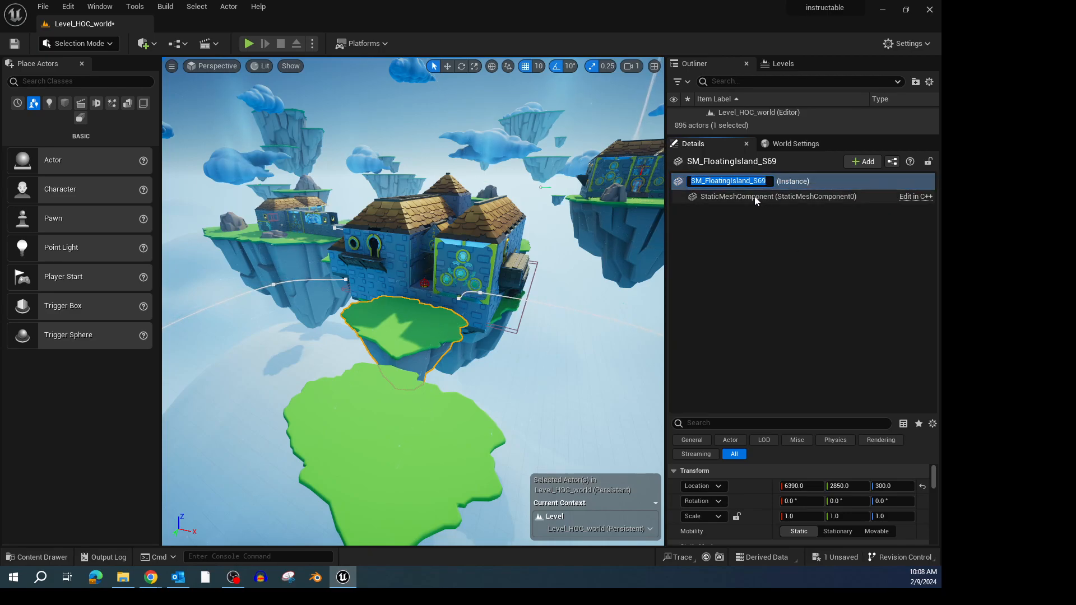
key(Escape)
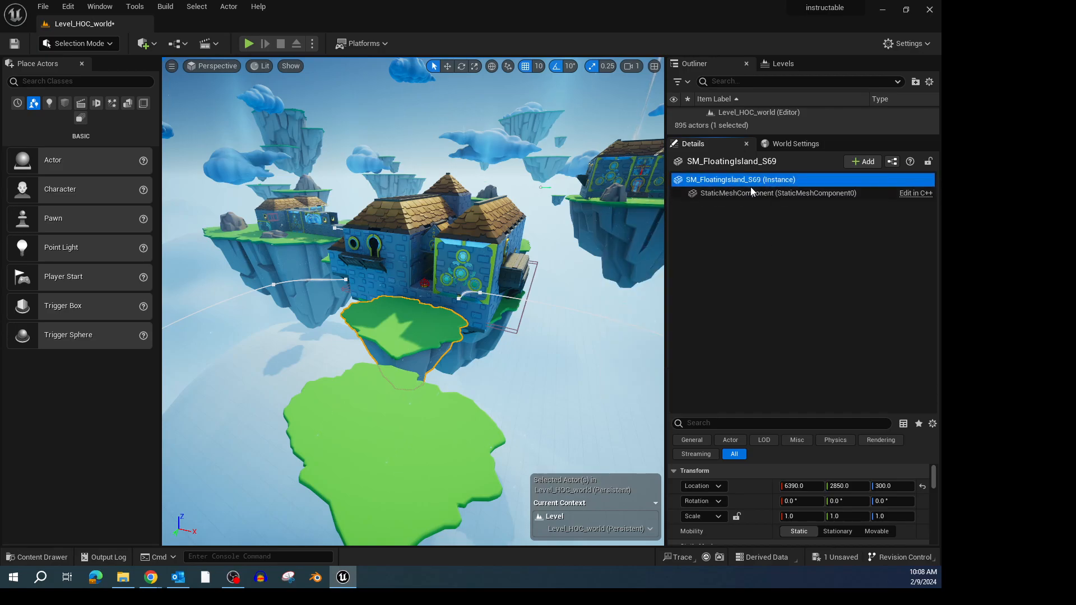
double_click(753, 182)
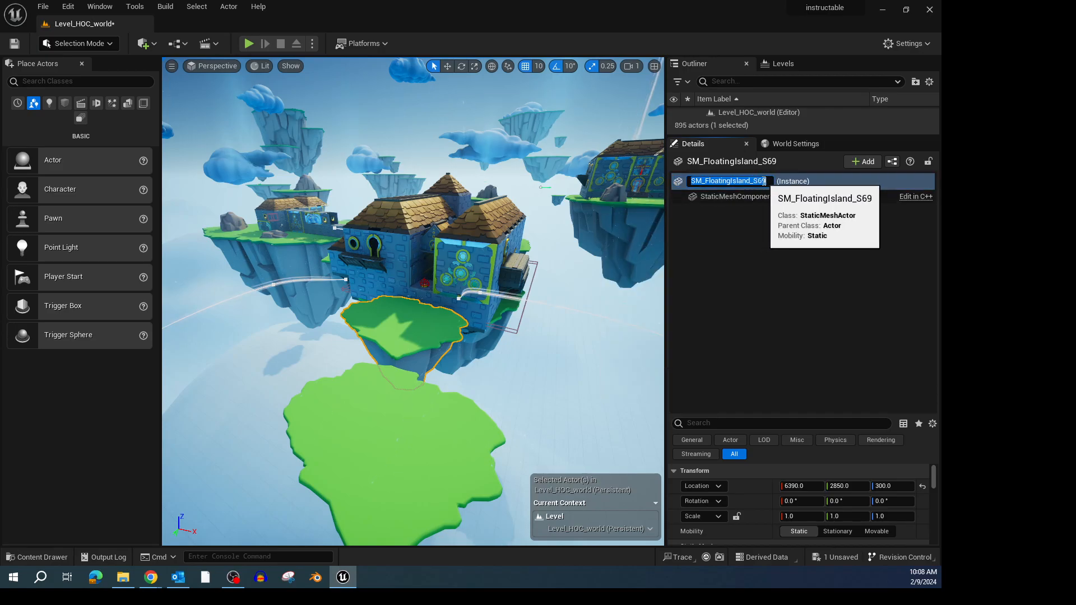
key(BackSpace)
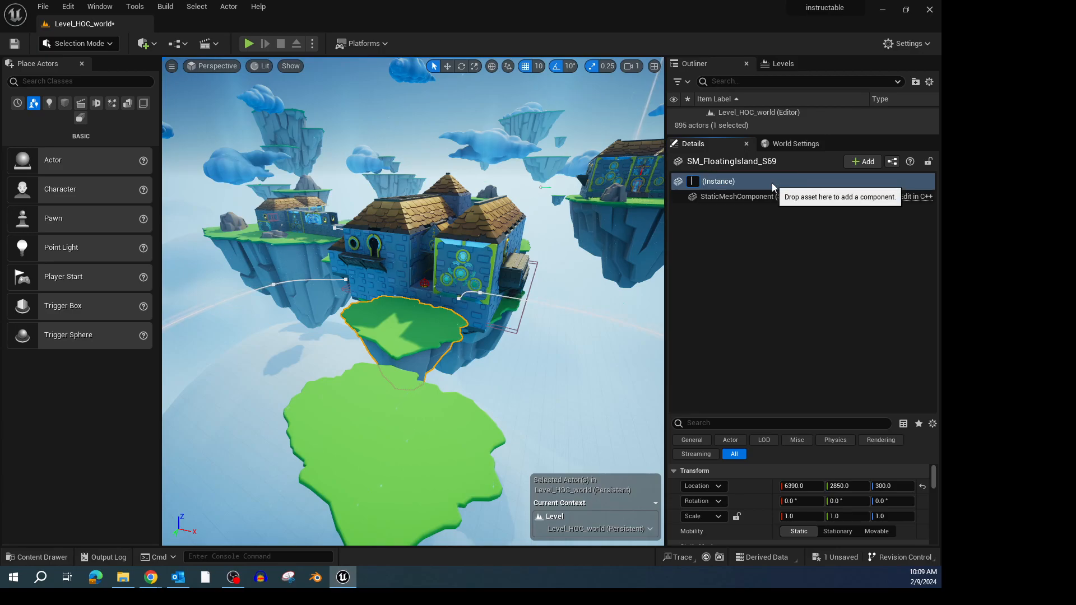
text(SM_Plat)
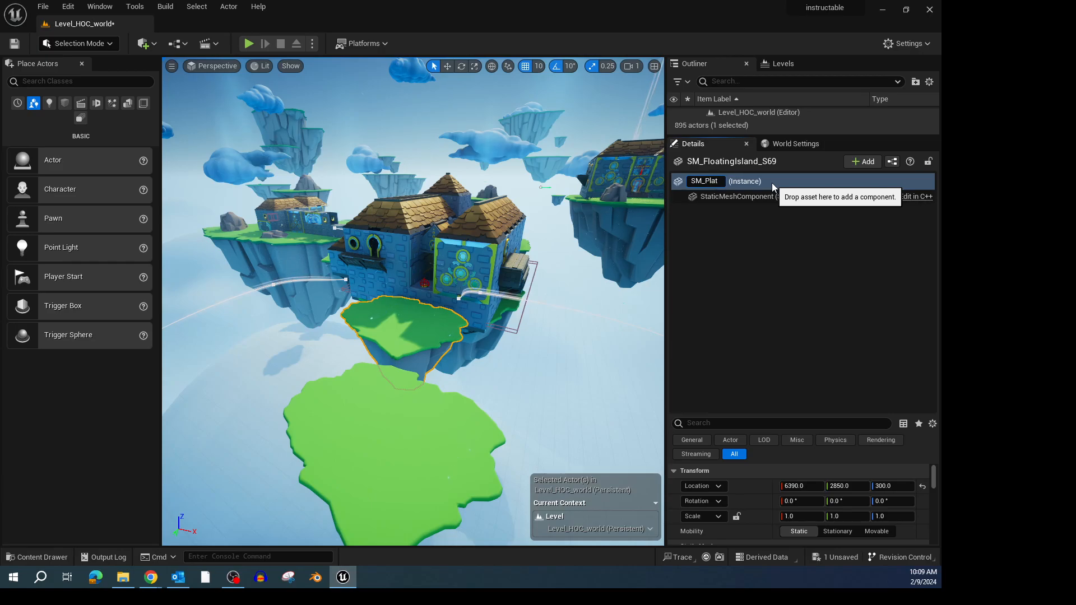
text(_)
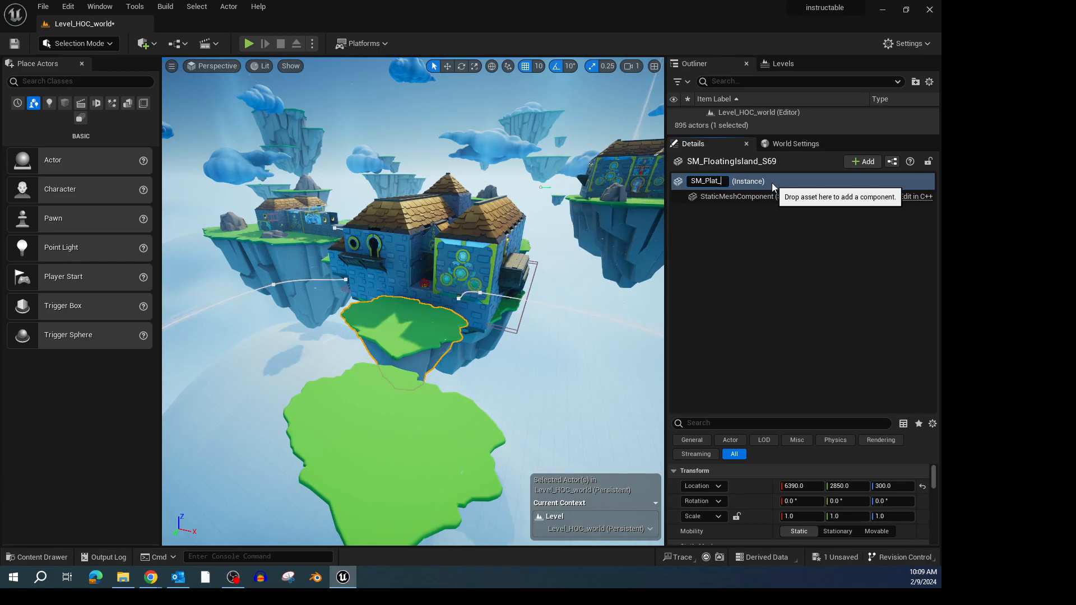
text(01)
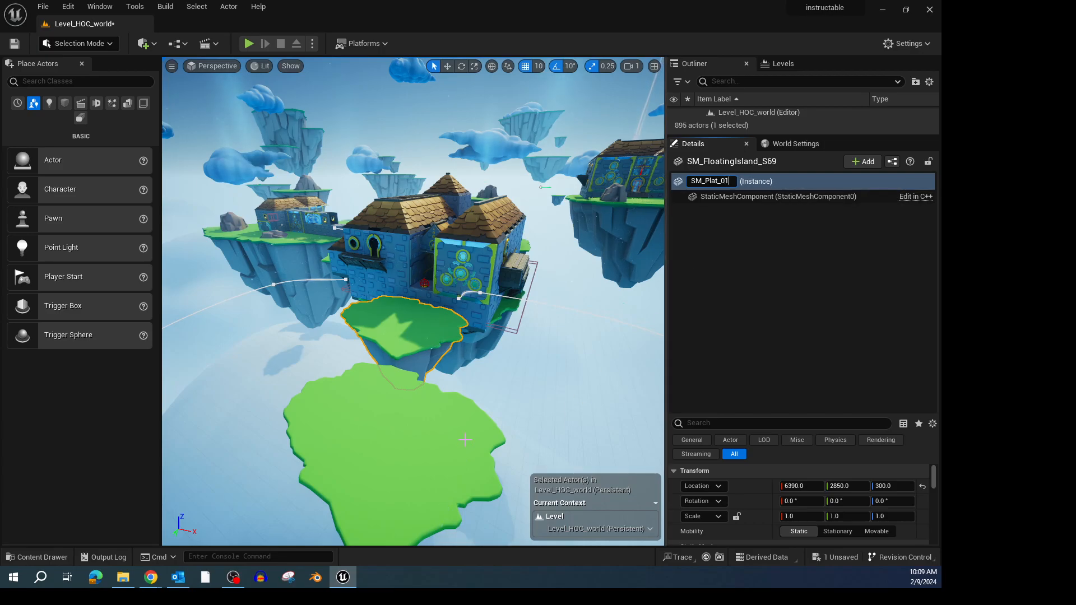
key(Return)
Rename the middle floating island of the path as SM_Plat_02
click(395, 452)
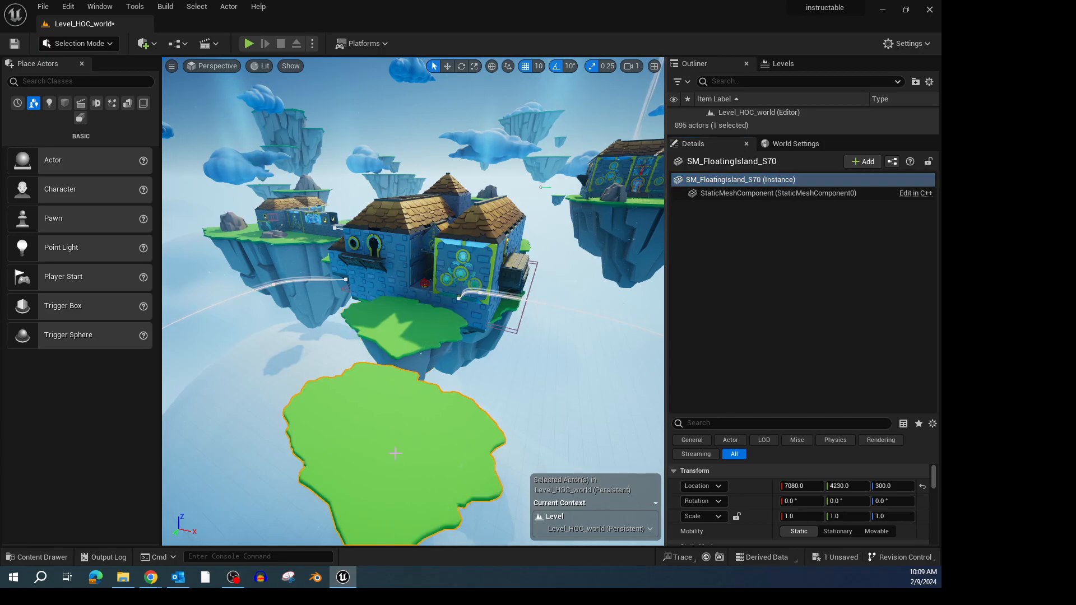
click(722, 179)
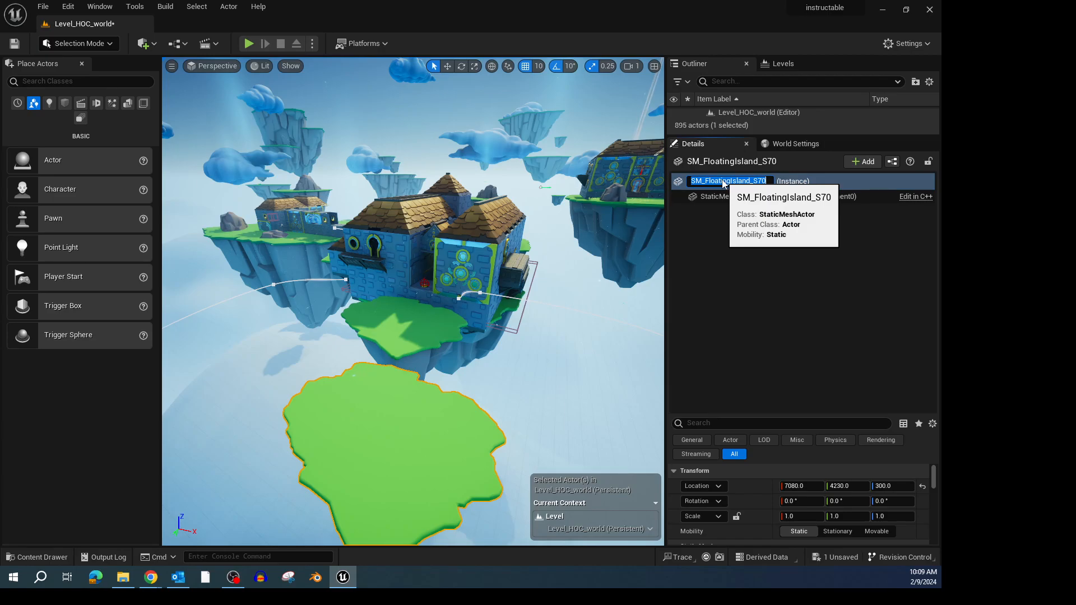
text(SM_Plat_02)
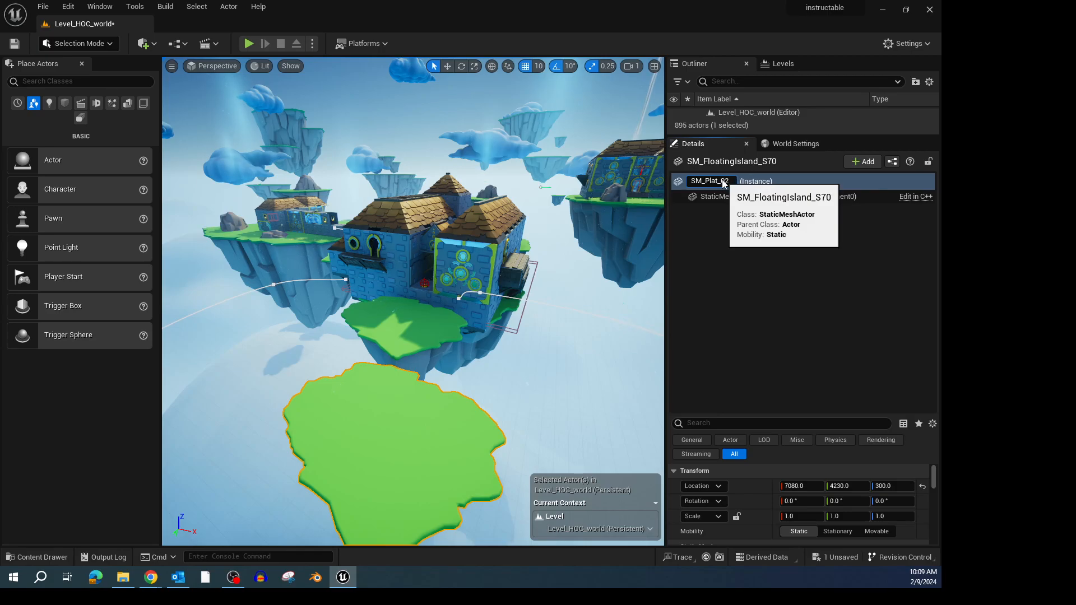
scroll(470, 459, down, 5)
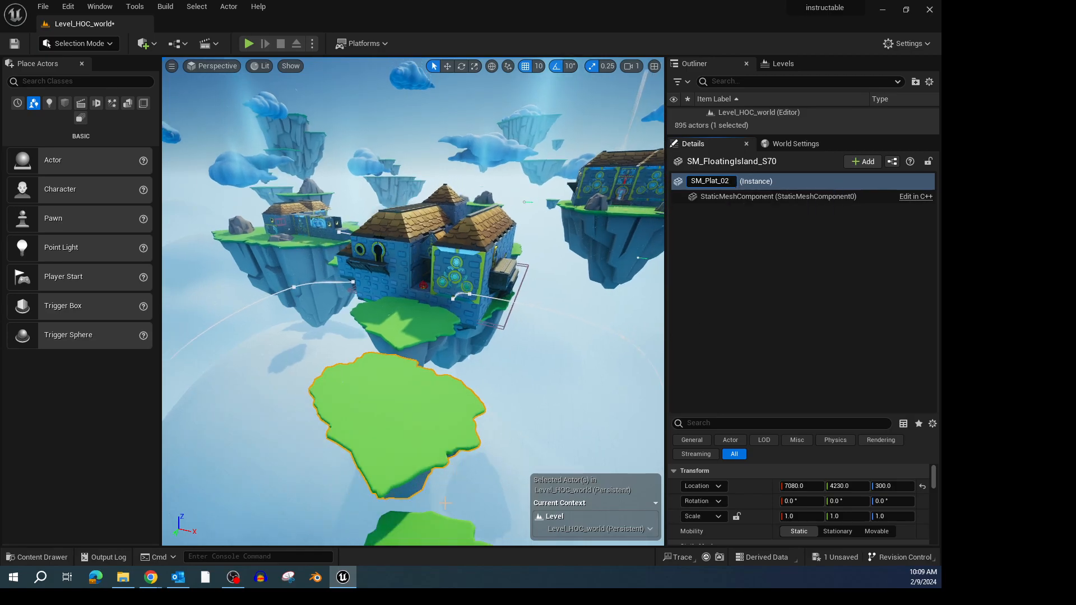
key(Return)
Rename the tilted third floating island of the path as SM_Plat_03
click(435, 524)
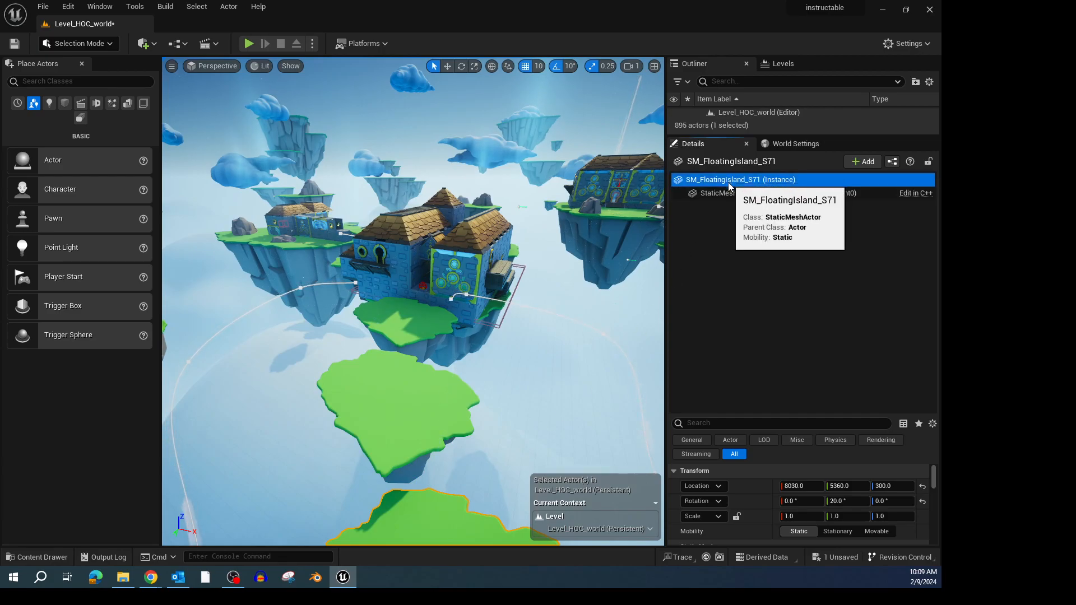
key(Escape)
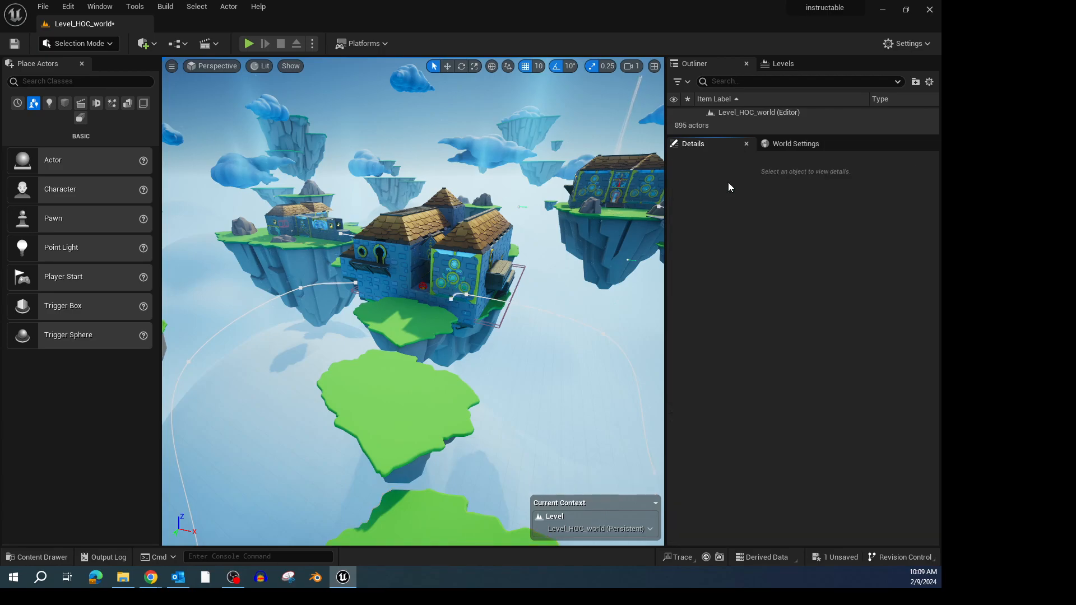
click(454, 531)
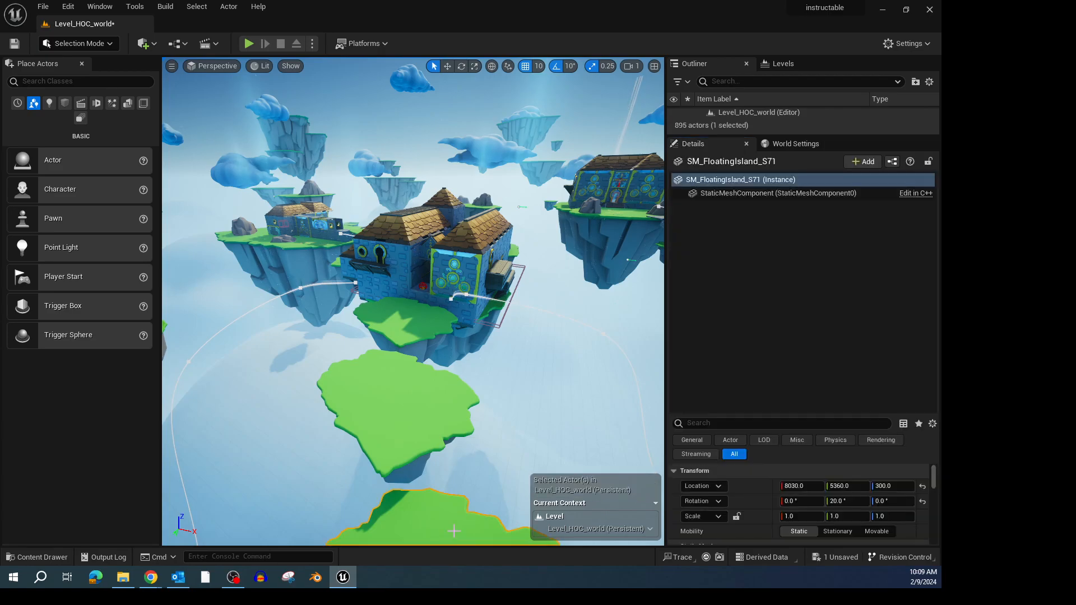
click(771, 182)
click(769, 181)
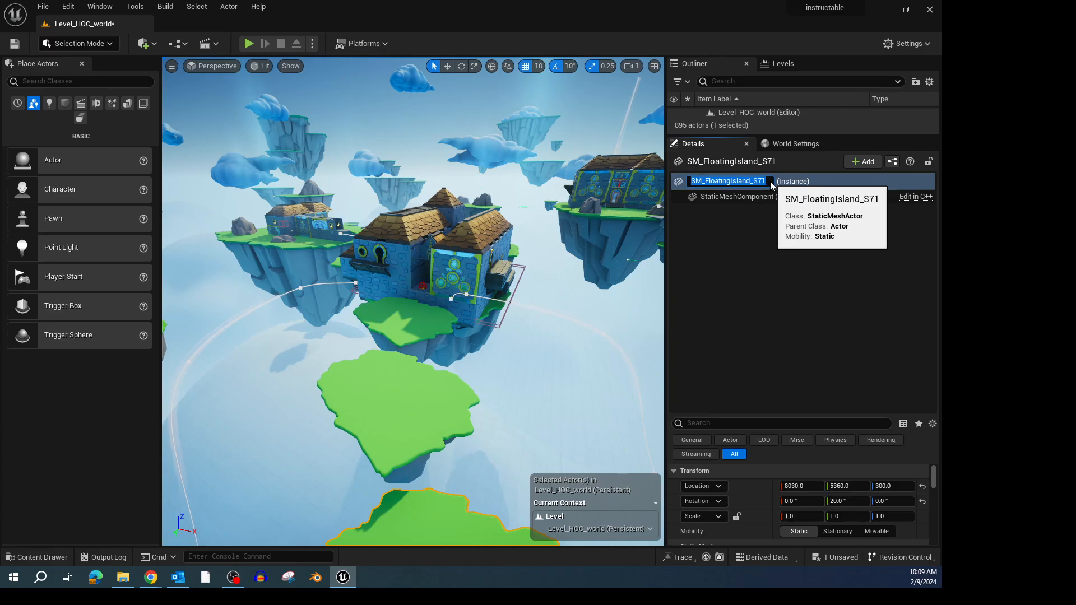
text(SM)
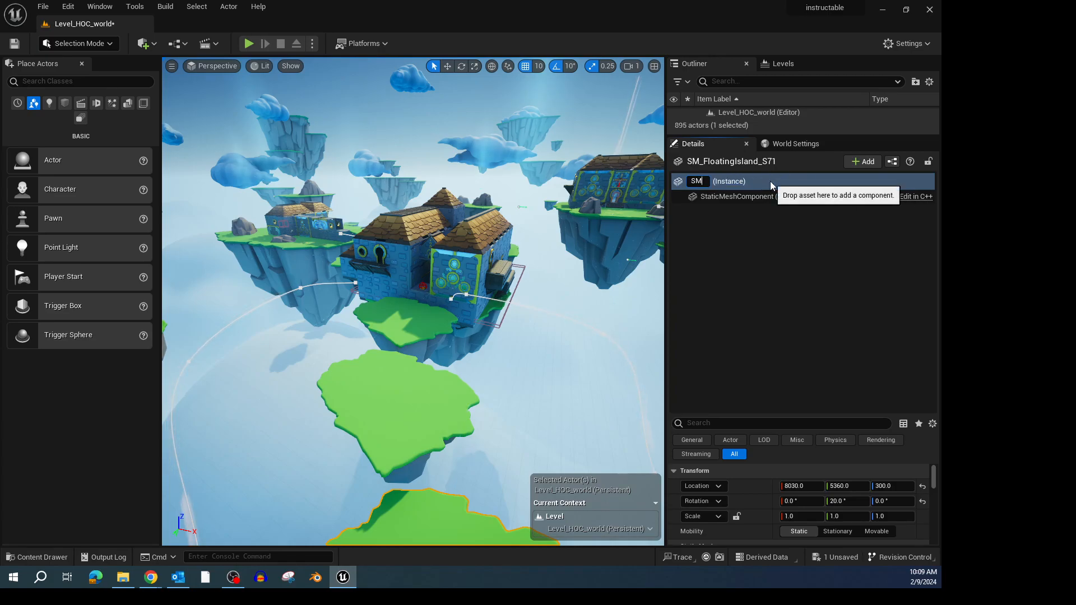
text(_)
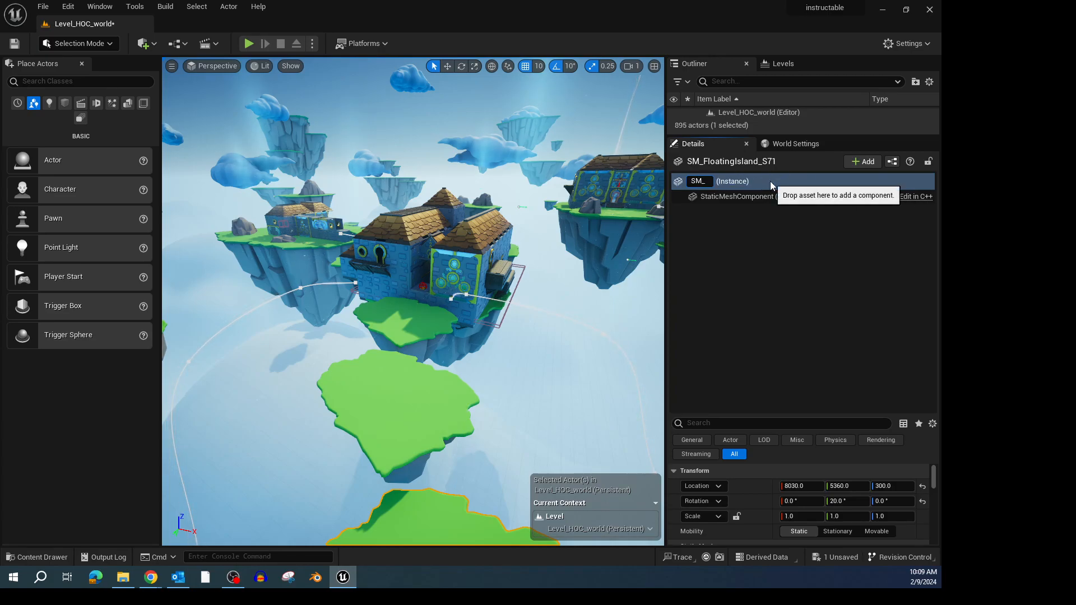
text(Plat_)
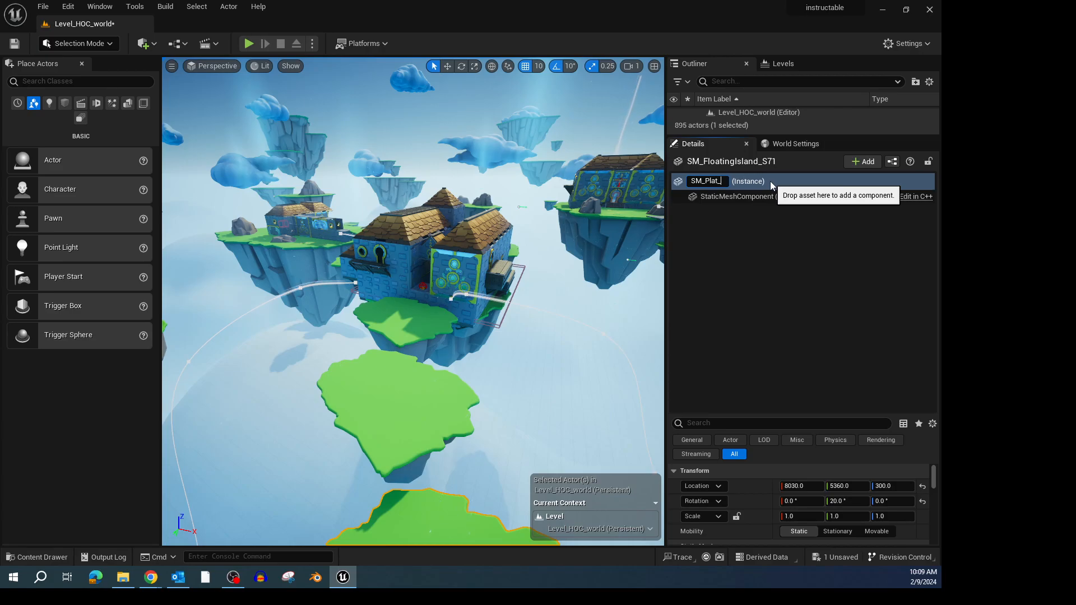
text(03)
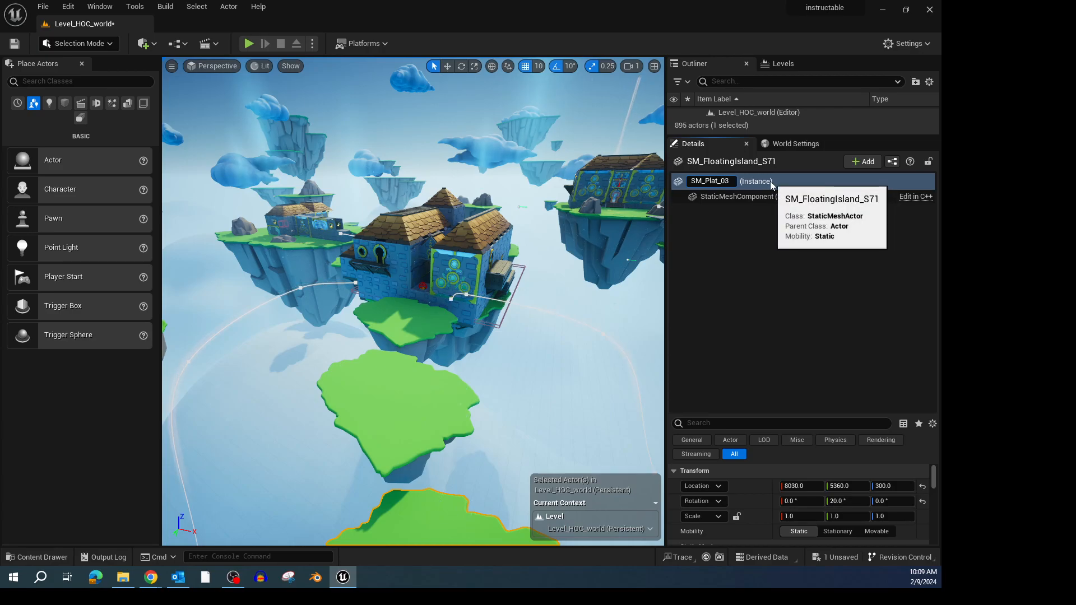
key(Return)
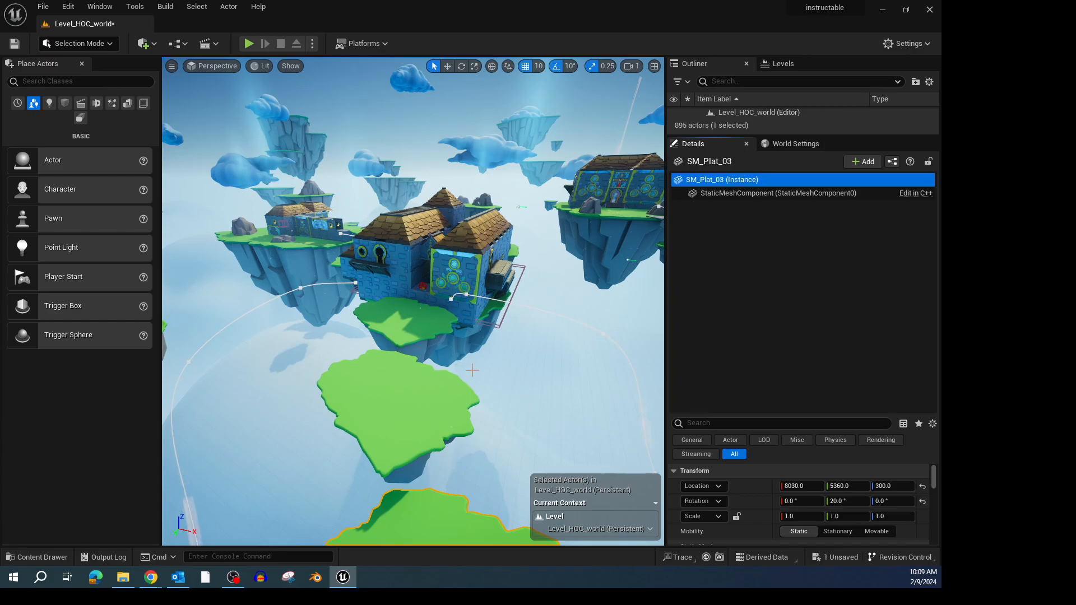
Select the three SM_Plat islands together, look over the World Settings, and return to the islands' details
click(420, 328)
ctrl+click(419, 427)
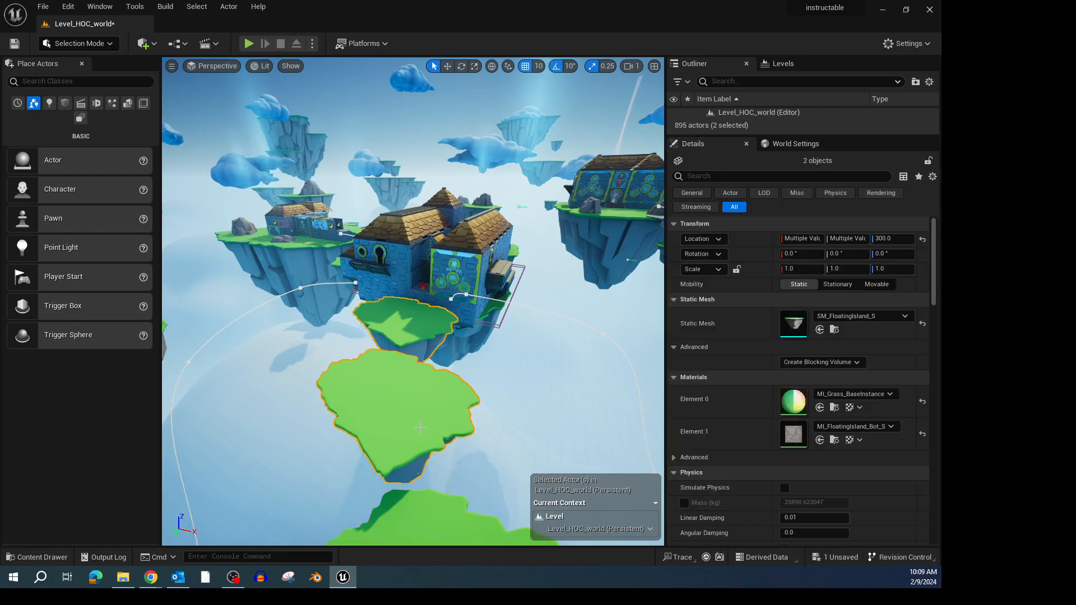
ctrl+click(429, 520)
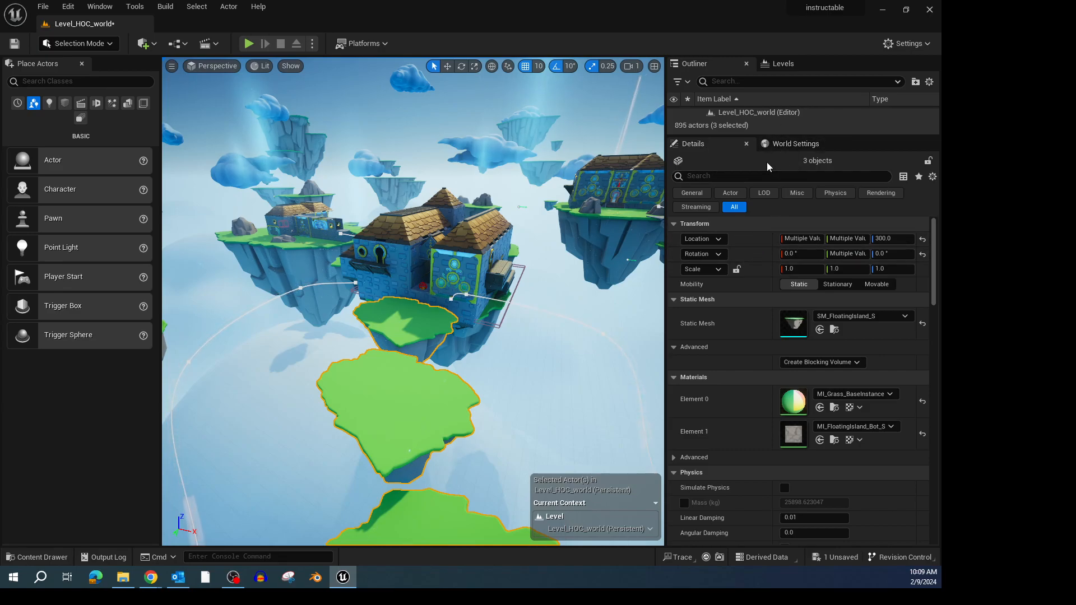
click(788, 146)
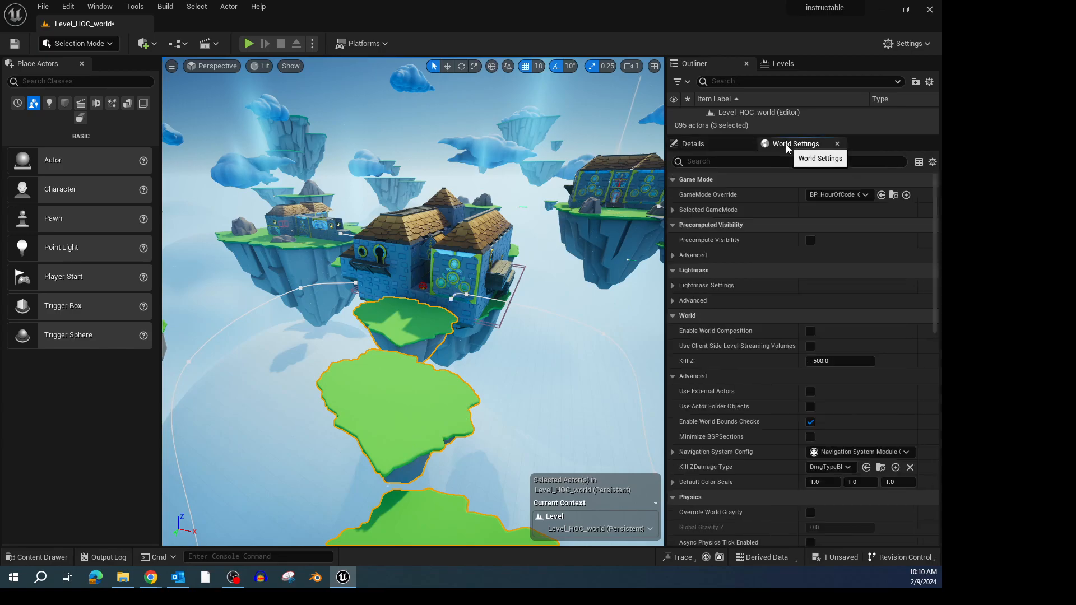
scroll(754, 262, down, 3)
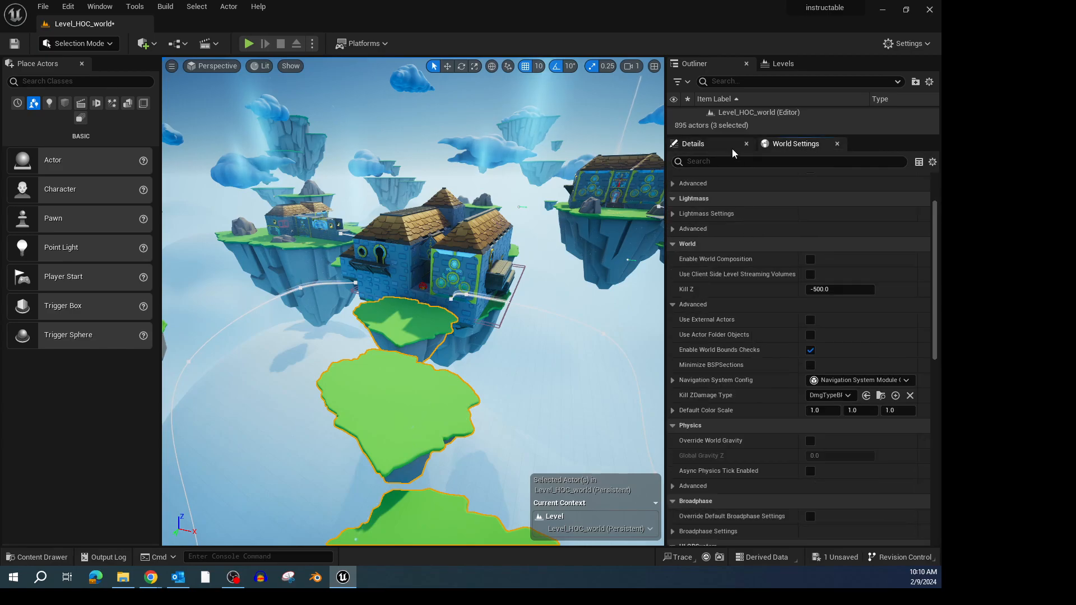
click(727, 145)
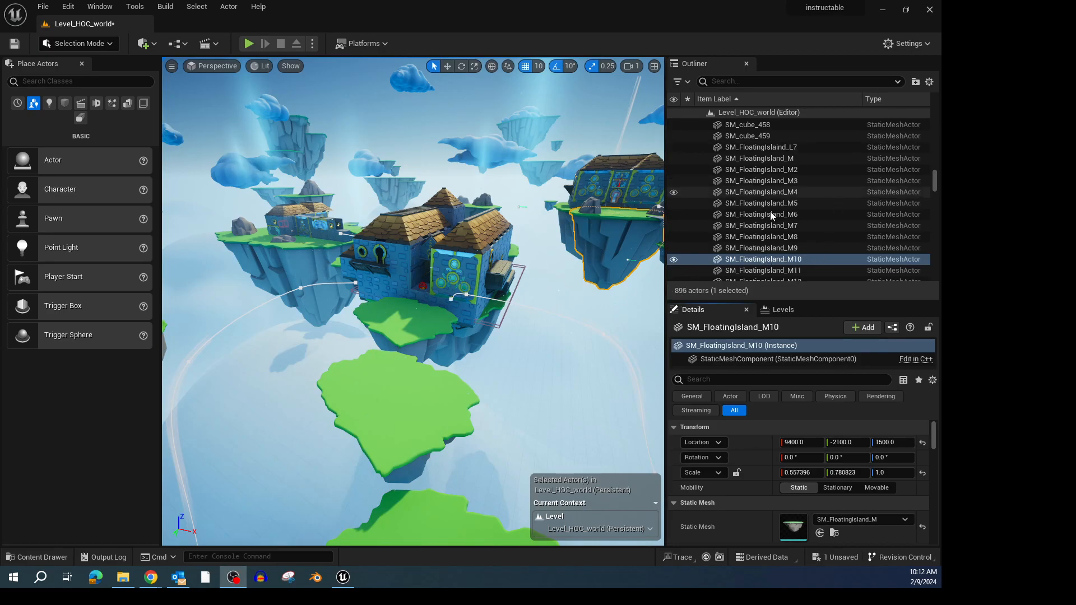
Select the SM_Plat_01 island, close the Details and Levels panels, and reopen only the Details panel
click(404, 318)
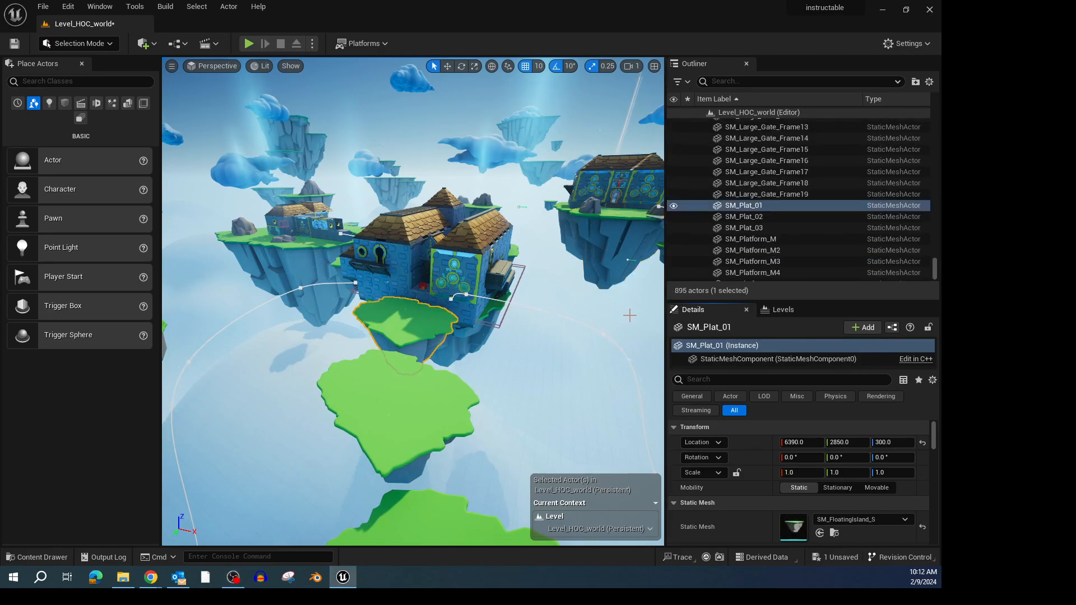
click(746, 310)
click(746, 310)
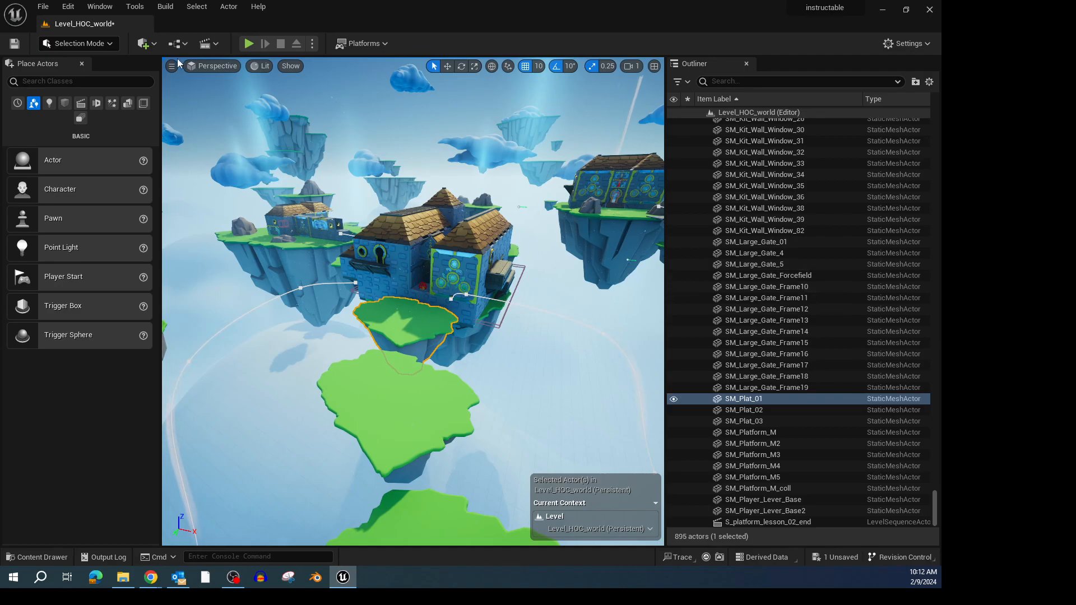
click(101, 7)
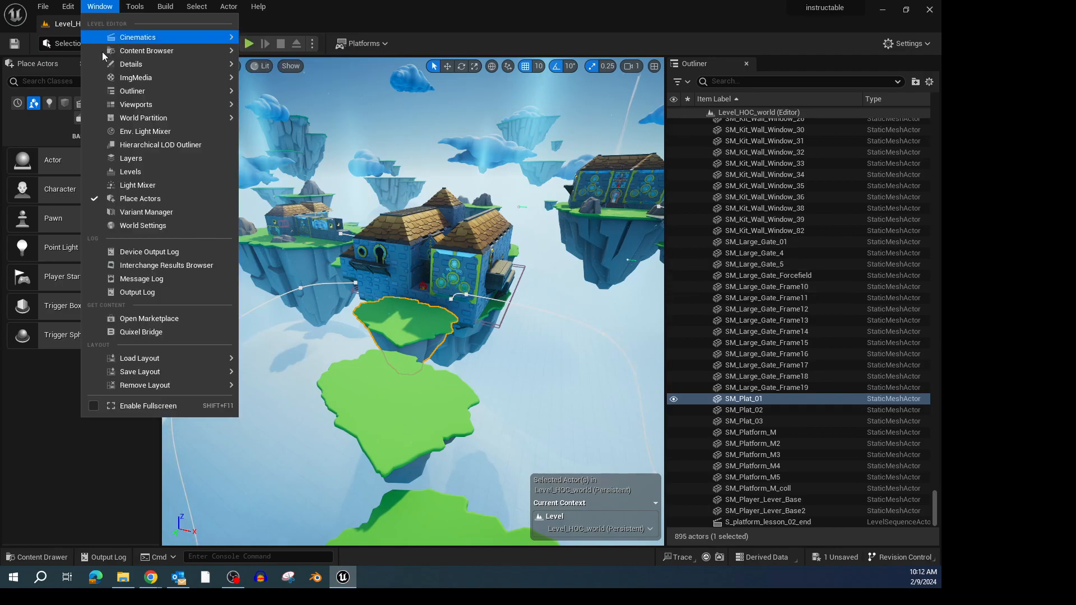
mouse_move(168, 64)
click(294, 68)
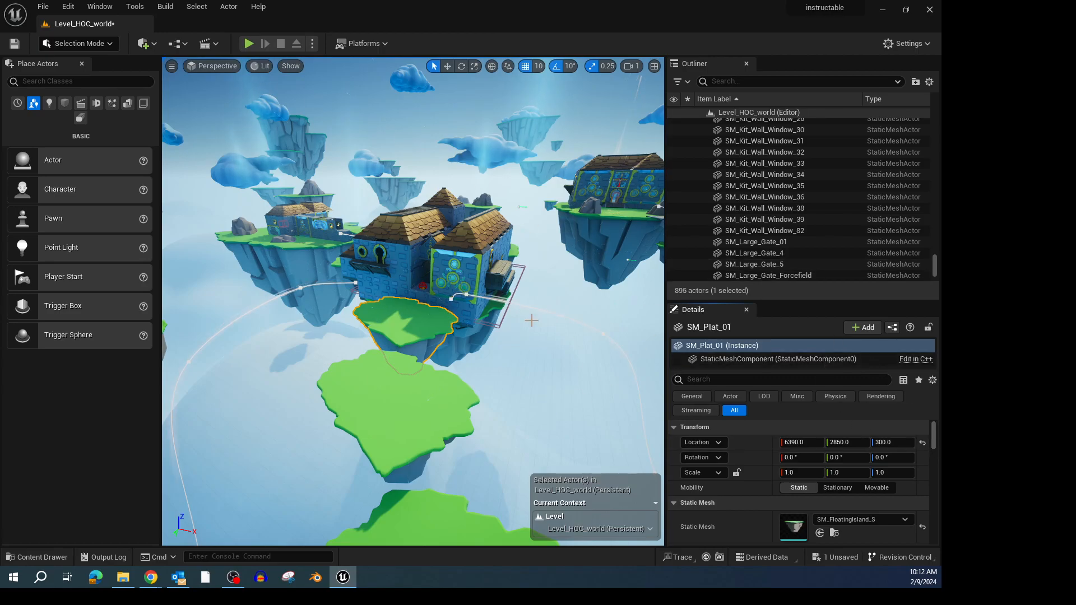
Add the SM_Plat_02 and SM_Plat_03 islands to the selection with SM_Plat_01
ctrl+click(395, 431)
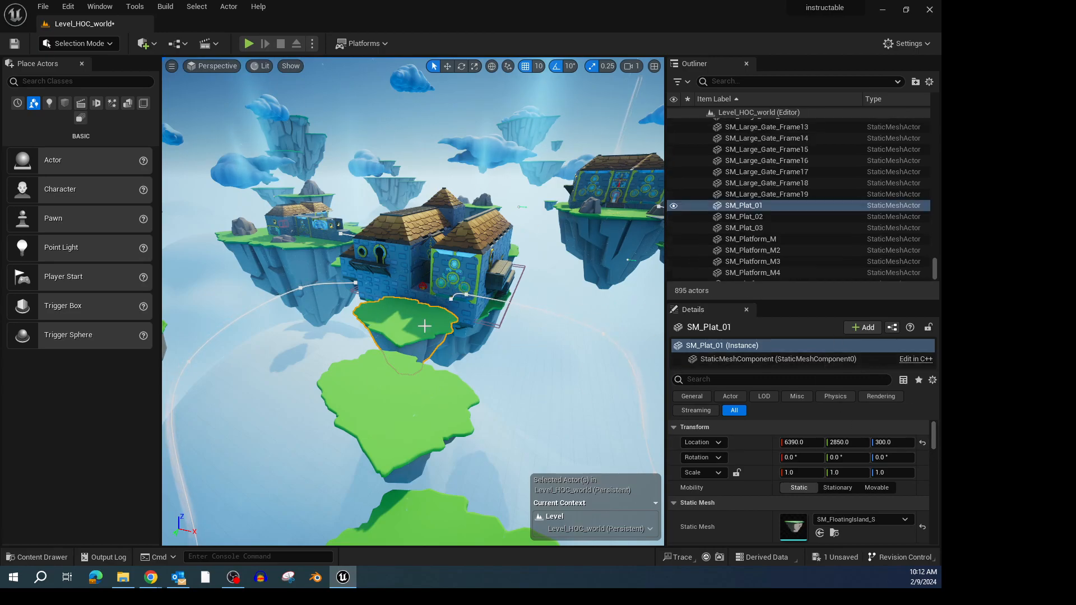
ctrl+click(416, 511)
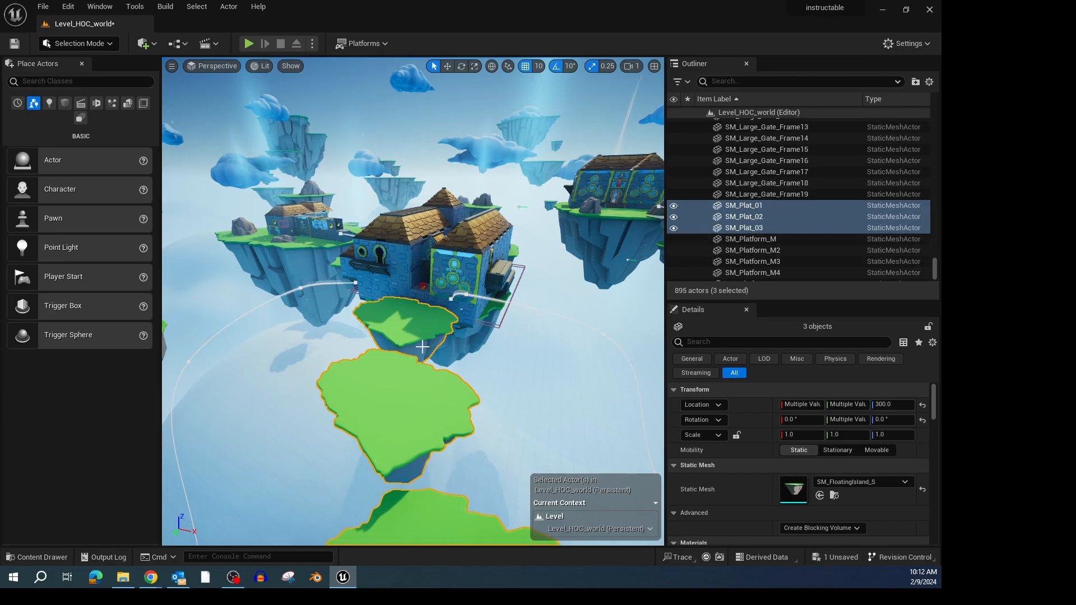
scroll(420, 316, up, 3)
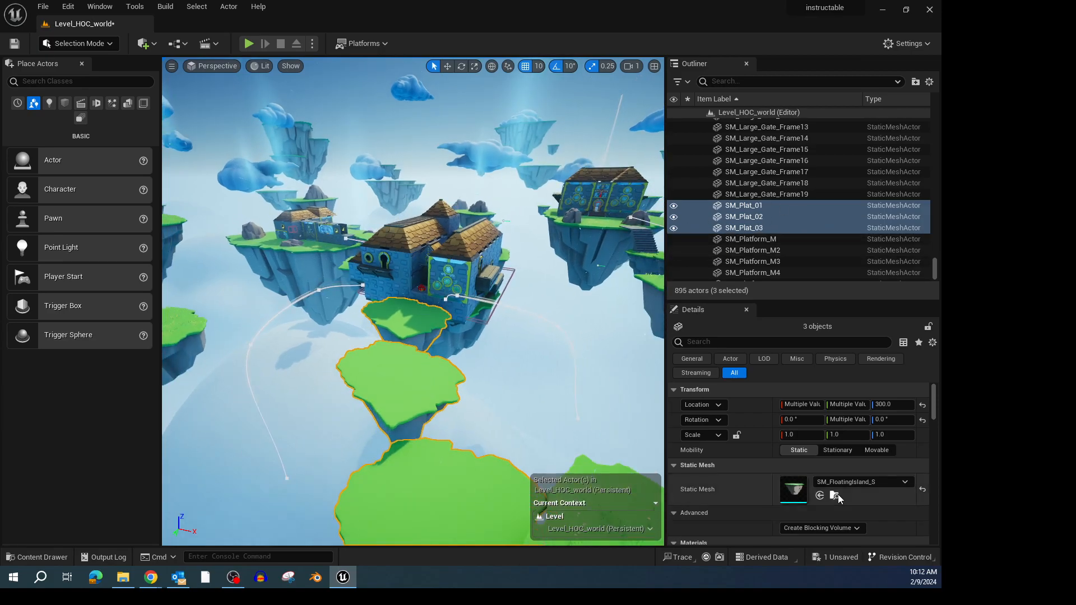
key(alt+Tab)
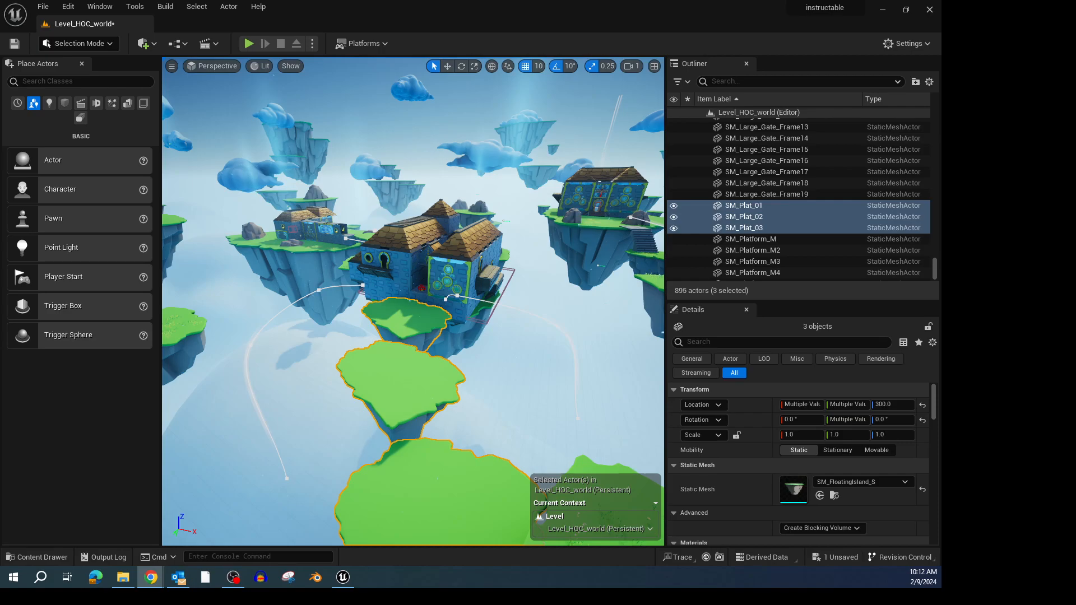
Create a Level Sequence named SM_Plat in the Sequences folder of Hour_of_Code
click(51, 559)
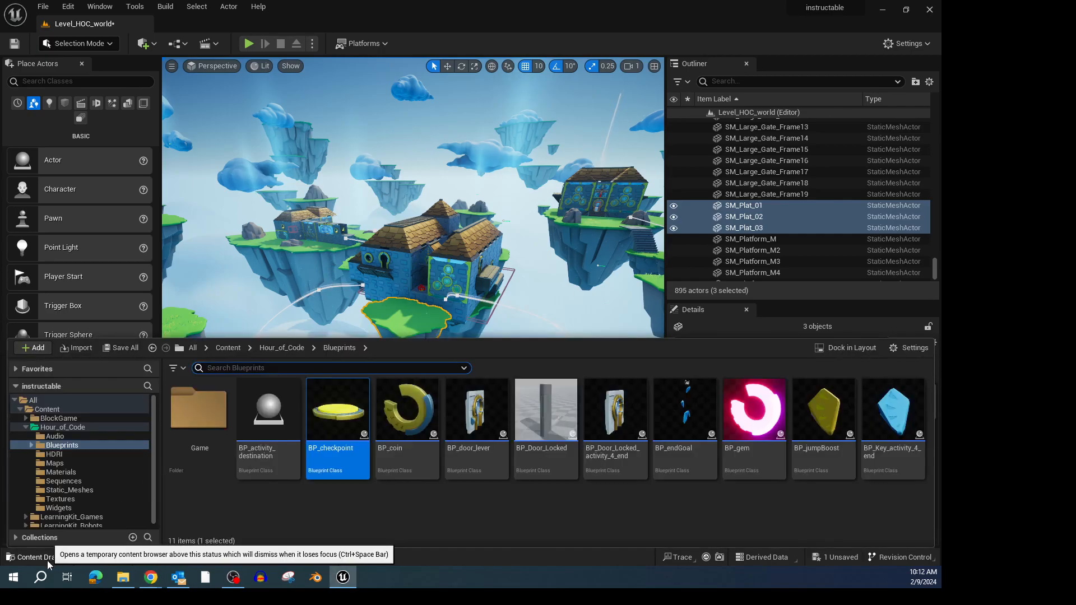
click(44, 482)
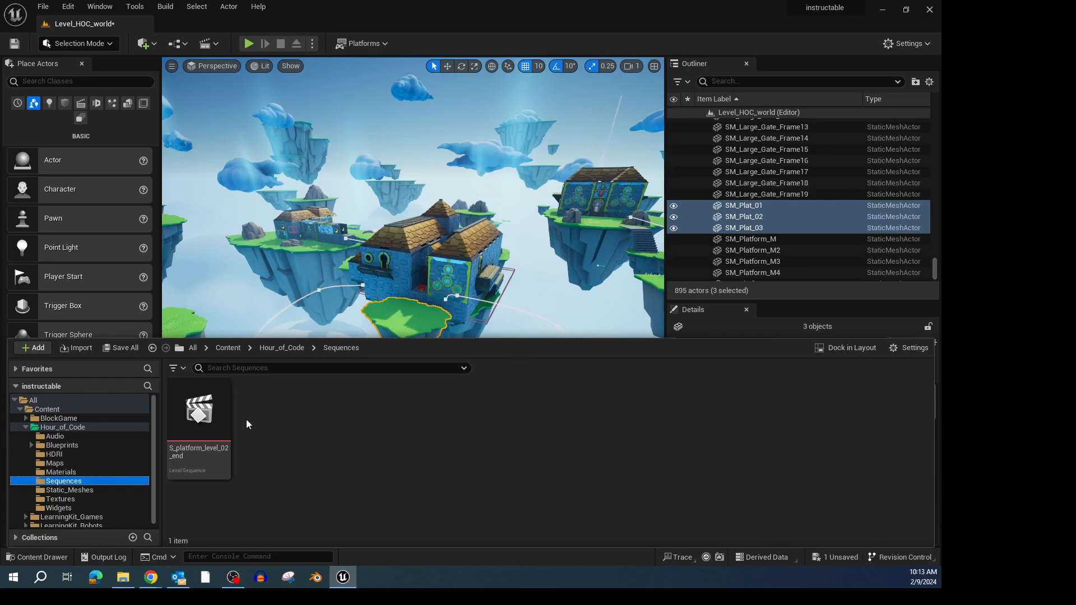
click(31, 348)
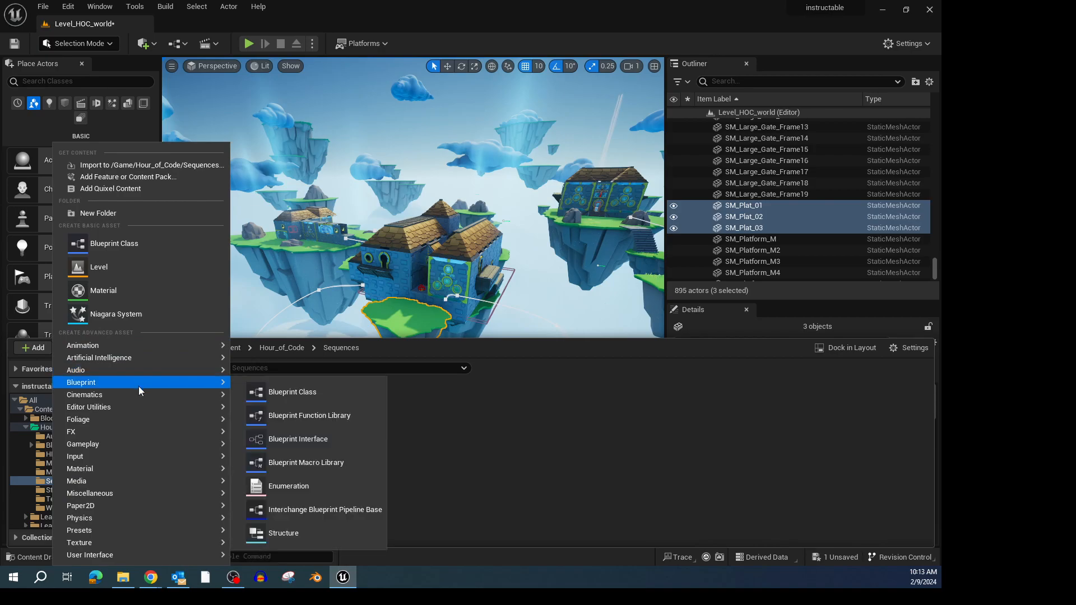
mouse_move(161, 351)
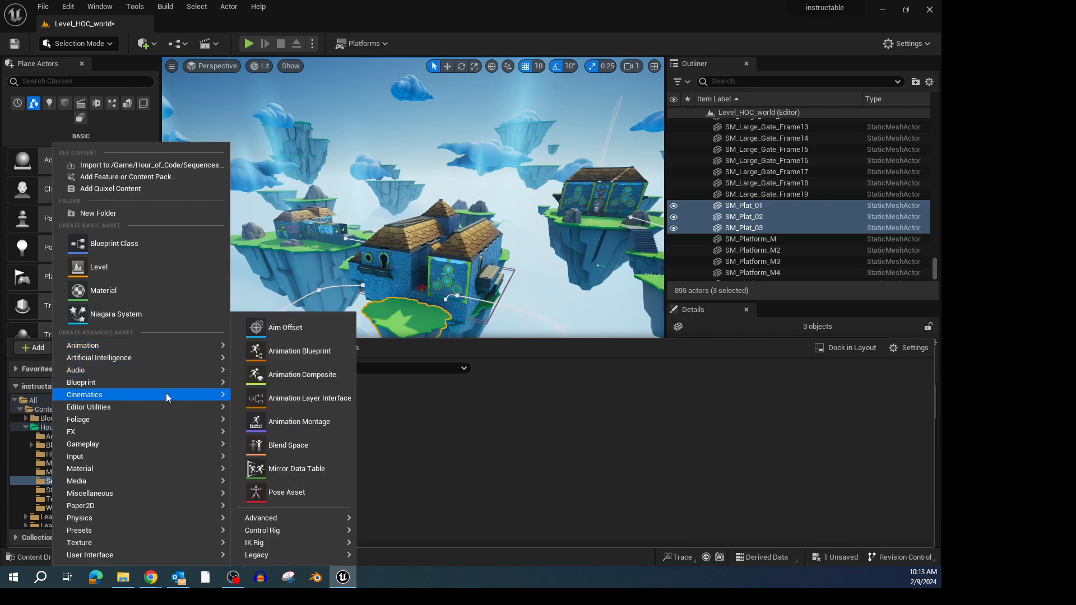
mouse_move(166, 397)
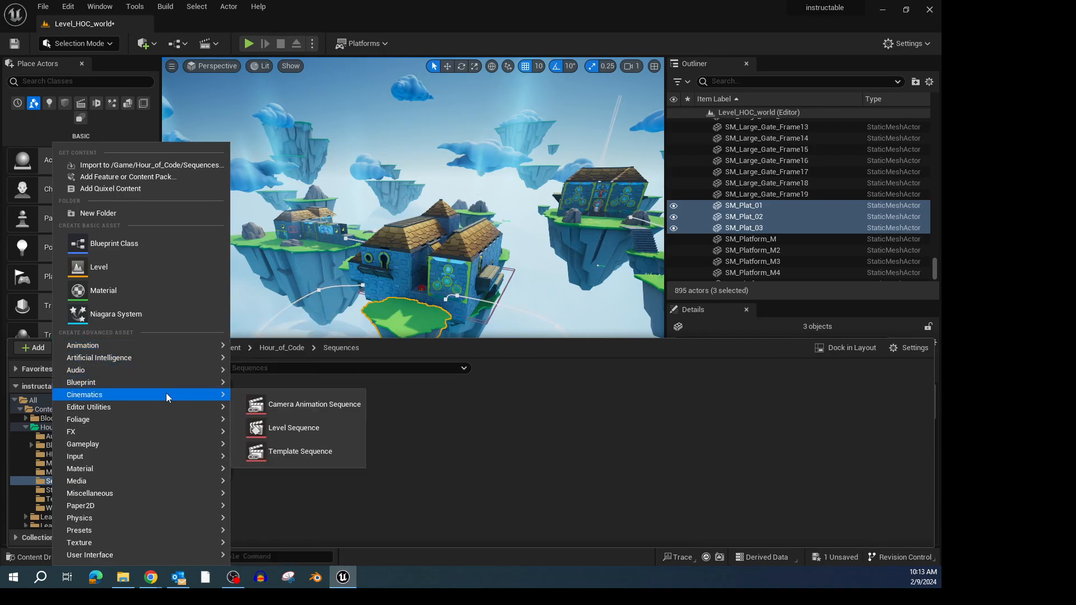
click(320, 435)
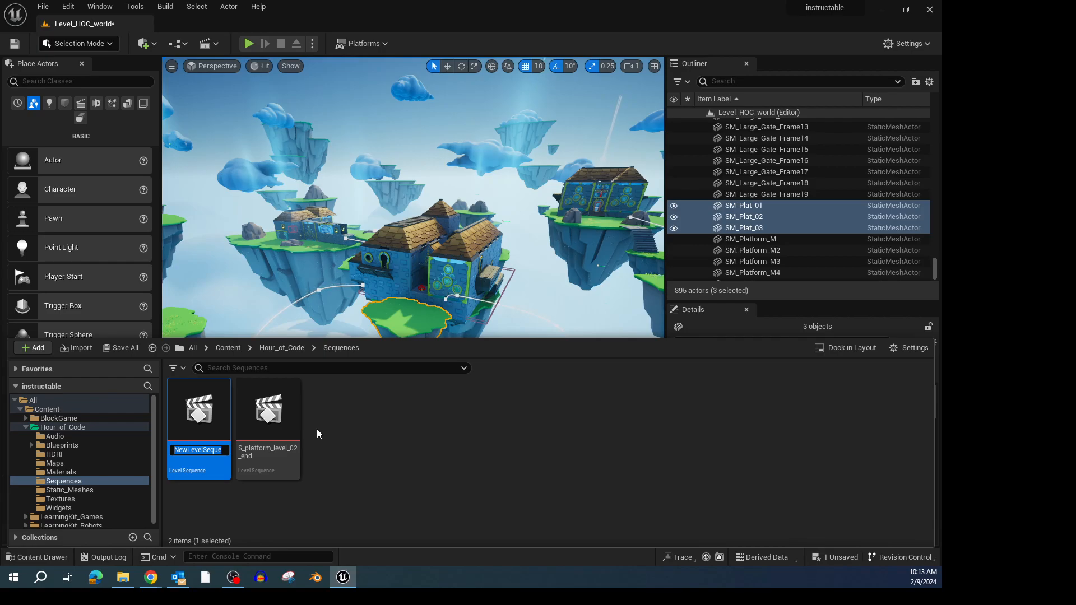
text(SM)
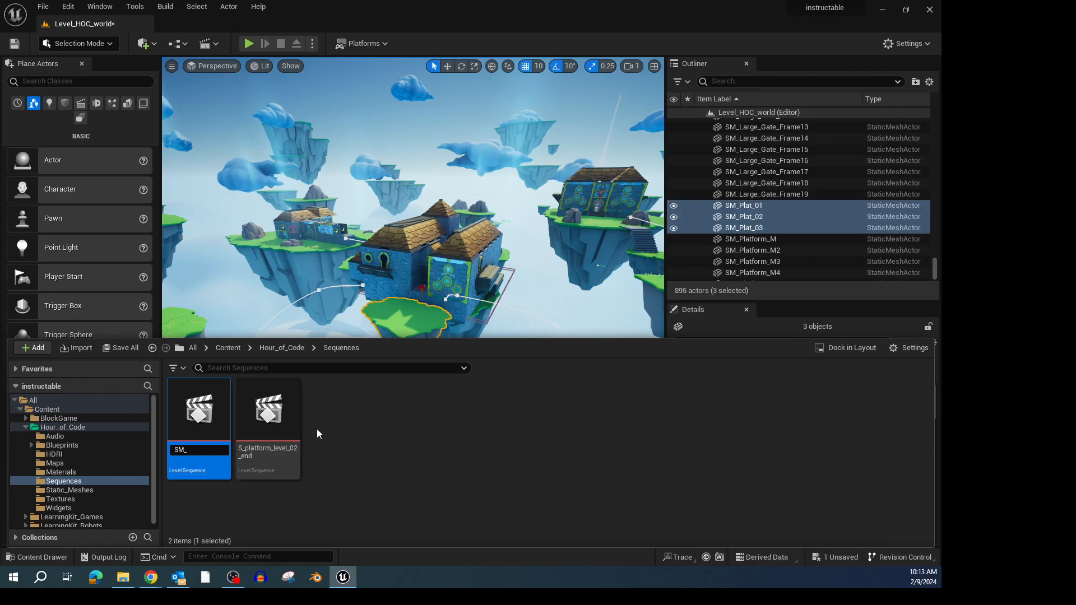
text(_Plat)
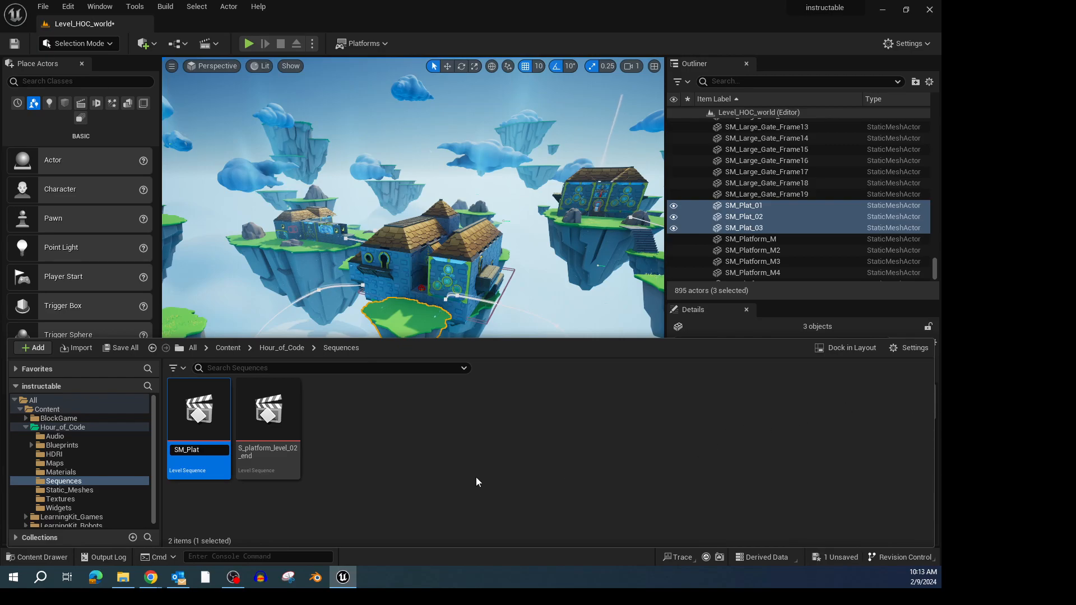
key(Return)
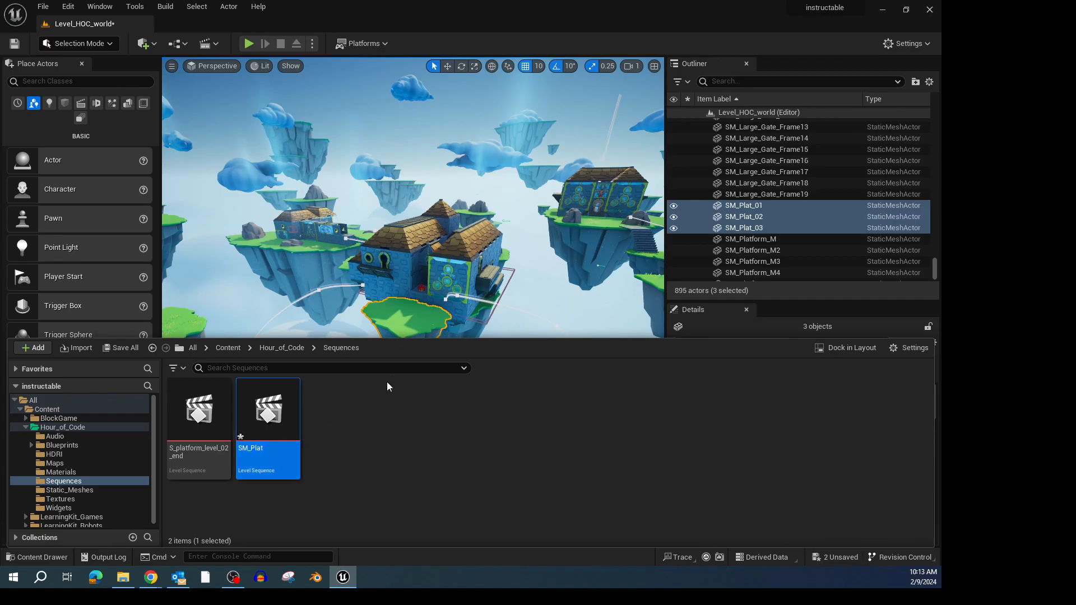
Place the SM_Plat level sequence in the level beside the checkpoint at the castle corridor's entrance
right_drag(367, 271, 367, 271)
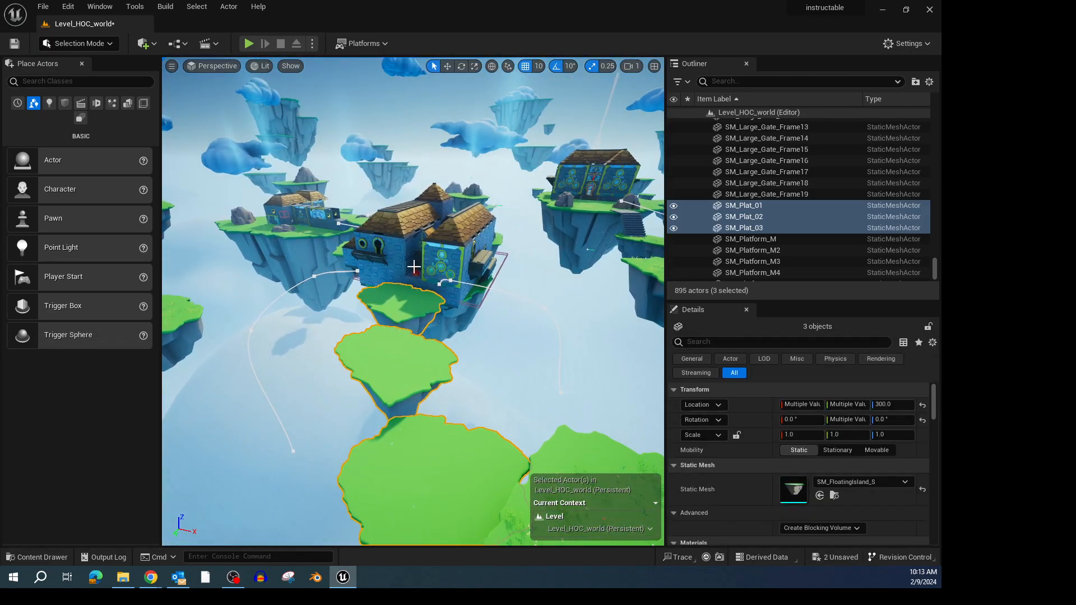
scroll(418, 269, up, 5)
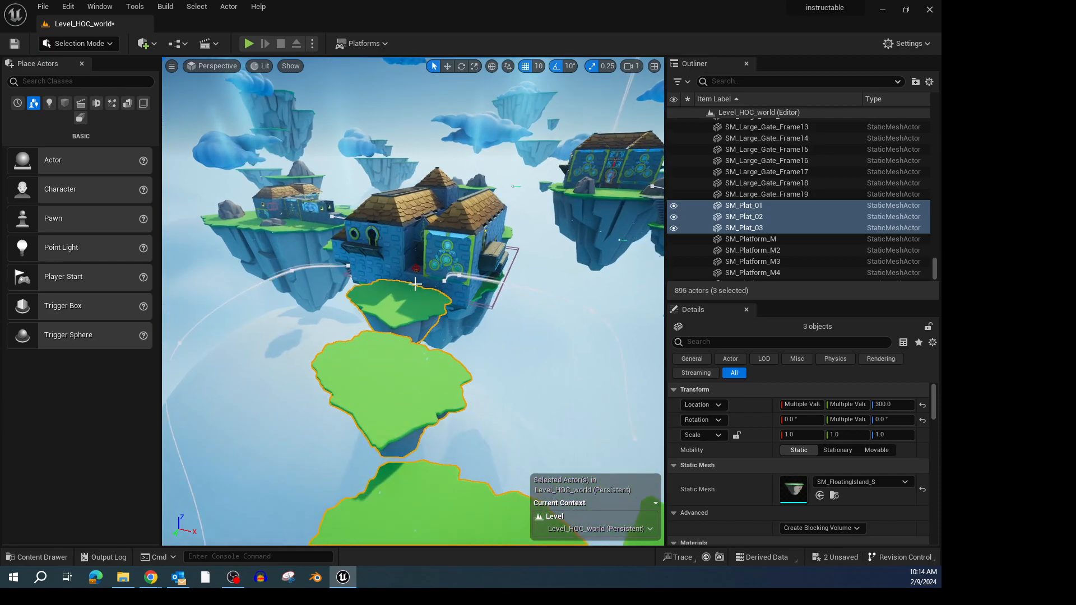
scroll(418, 277, up, 8)
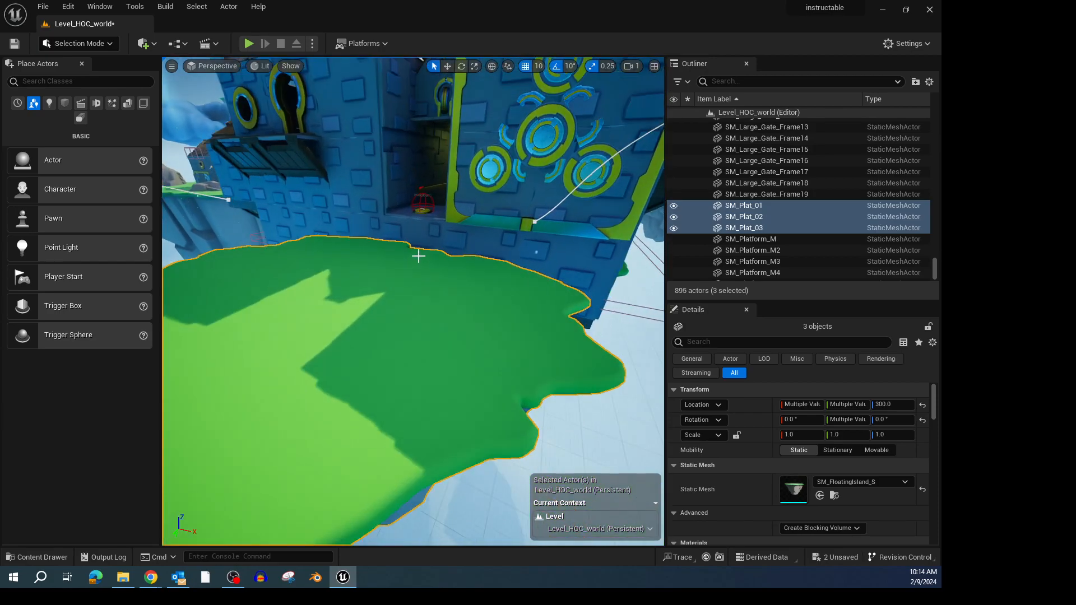
scroll(394, 315, up, 8)
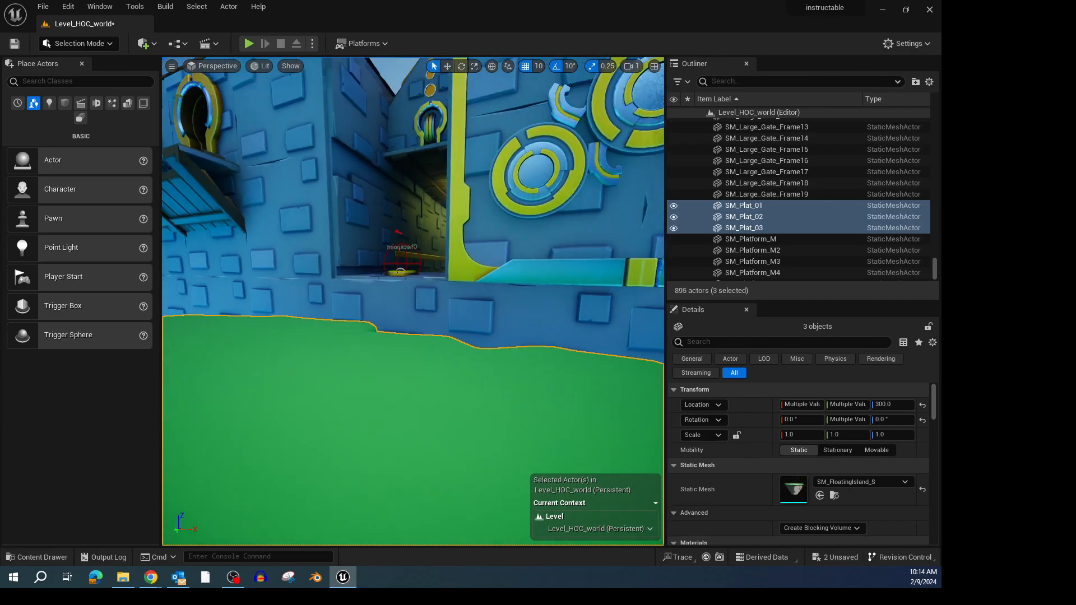
scroll(394, 315, up, 3)
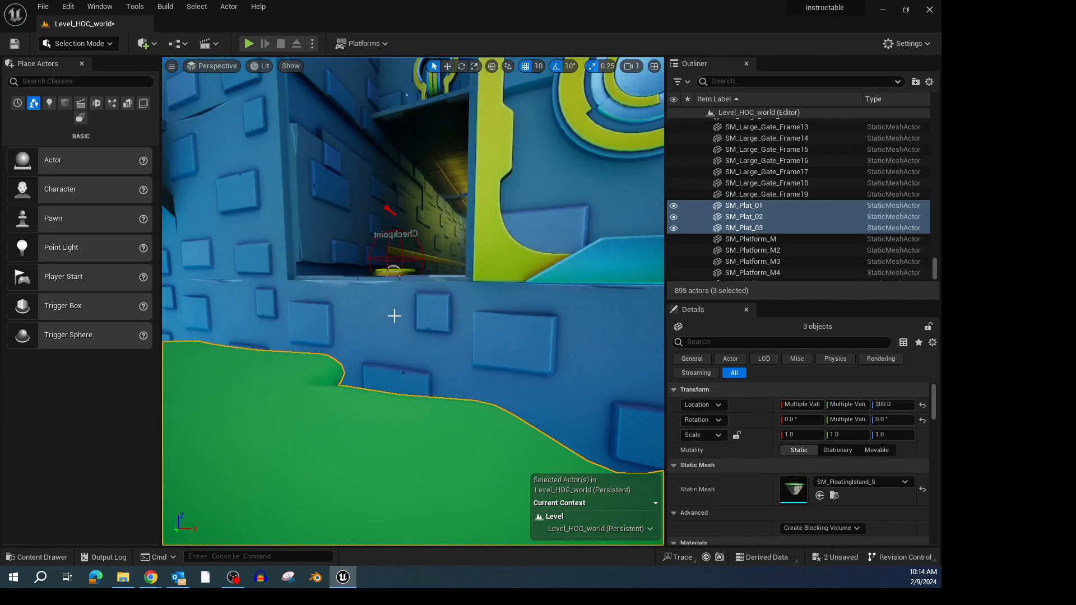
click(37, 559)
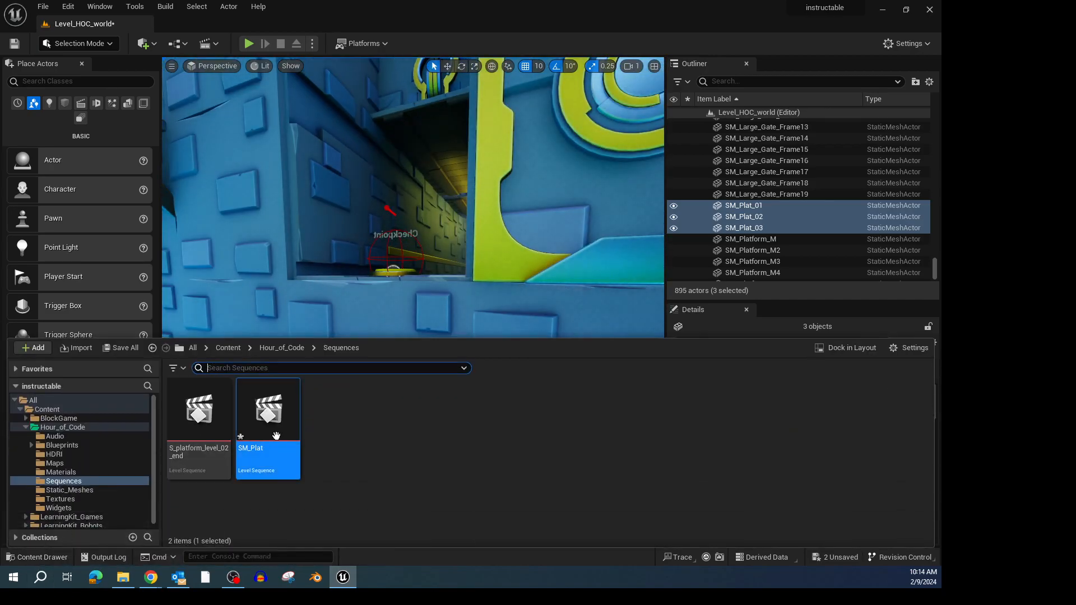
drag(275, 427, 373, 270)
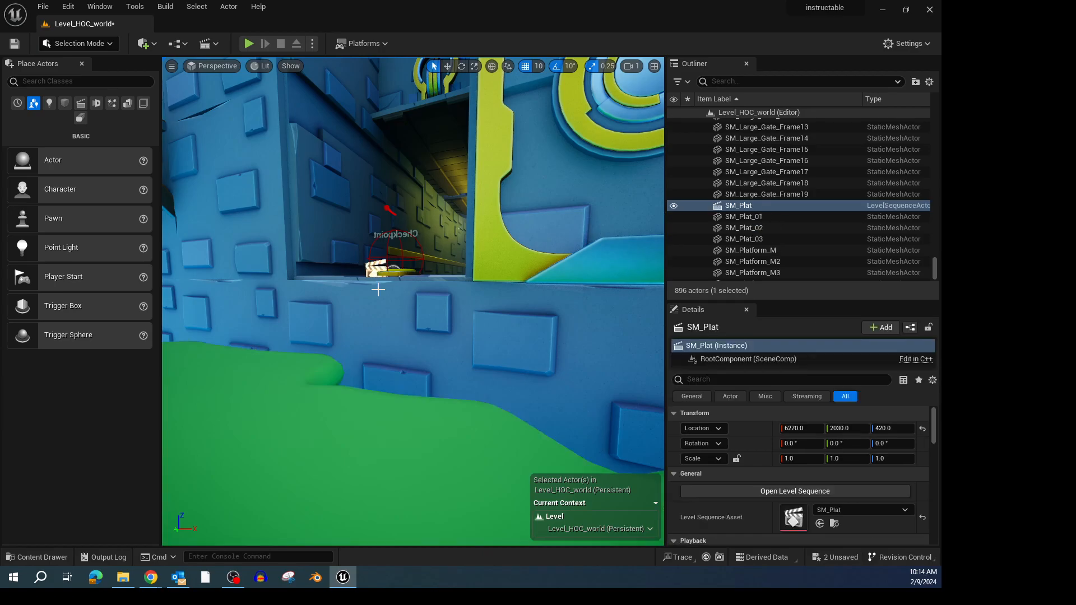
Raise the SM_Plat sequence actor to Z 440 and shift it along X to 6260
click(447, 67)
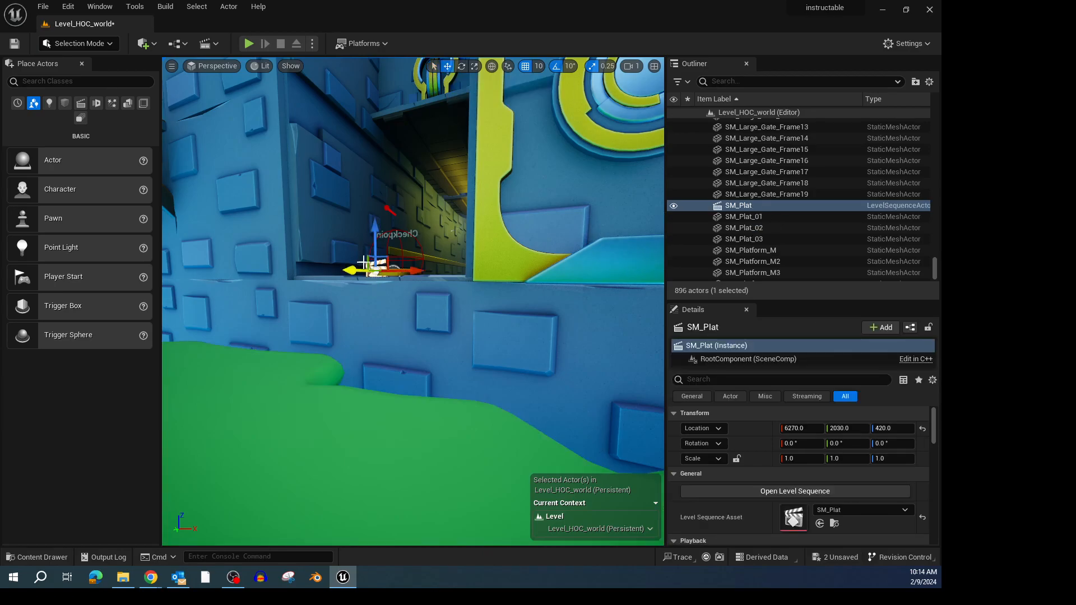
drag(373, 236, 374, 226)
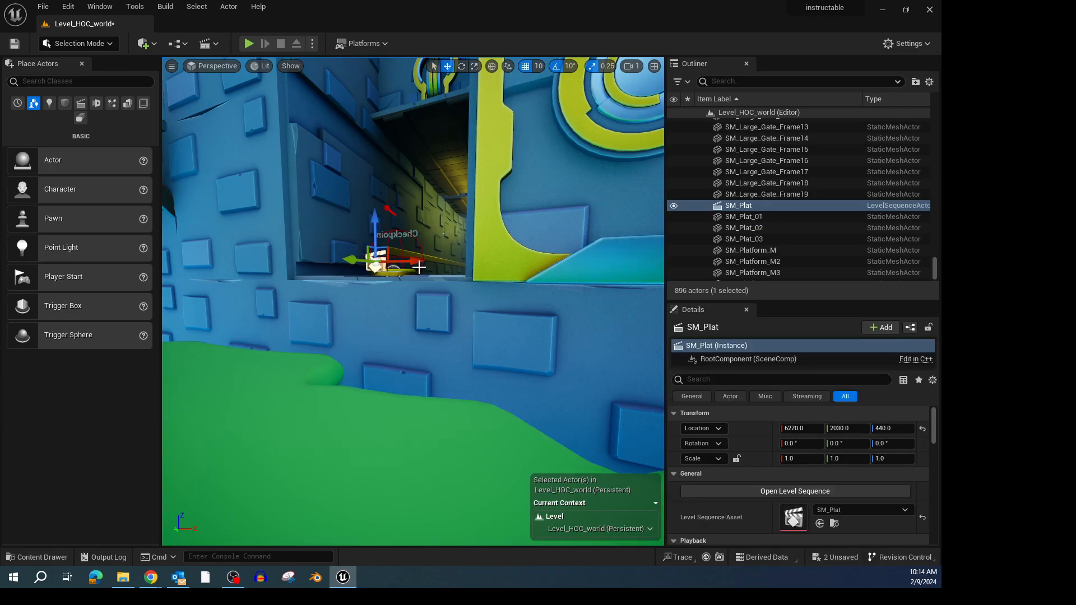
drag(419, 267, 408, 266)
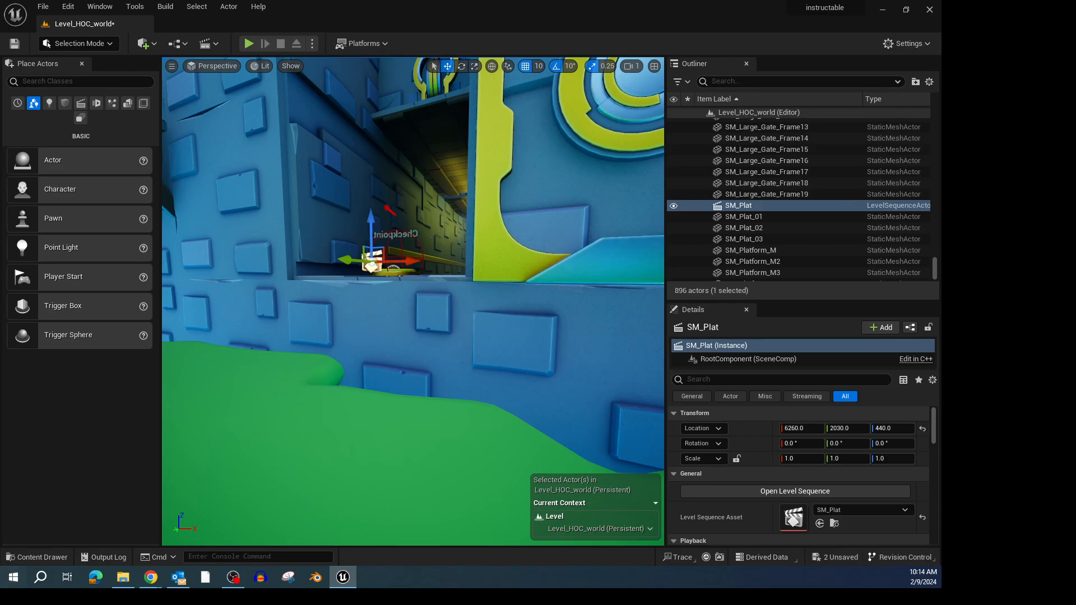
Open the SM_Plat level sequence in Sequencer and turn on automatic keyframing
click(26, 556)
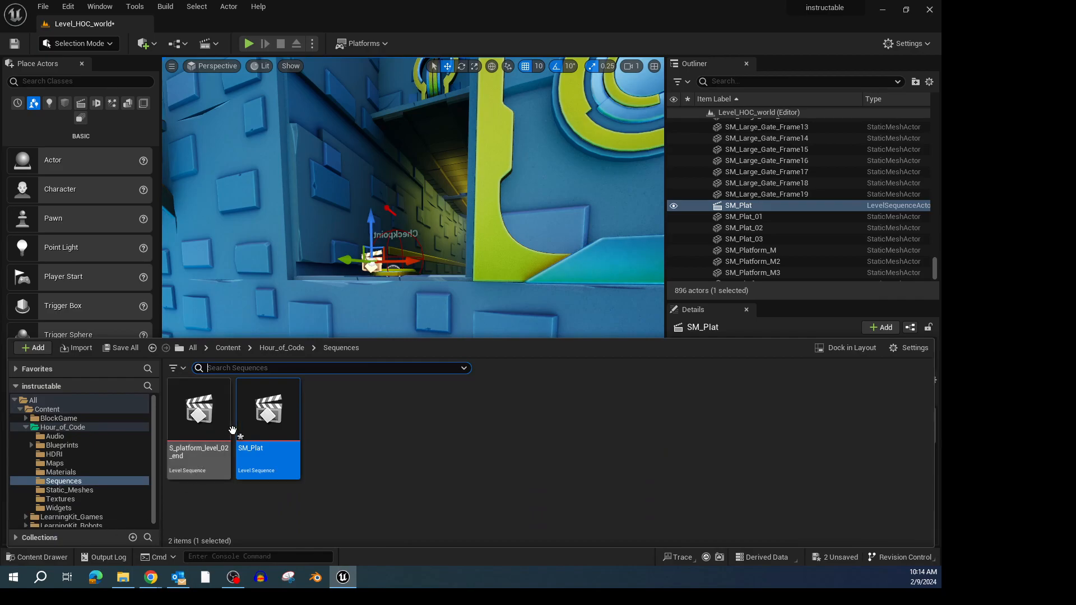
double_click(273, 422)
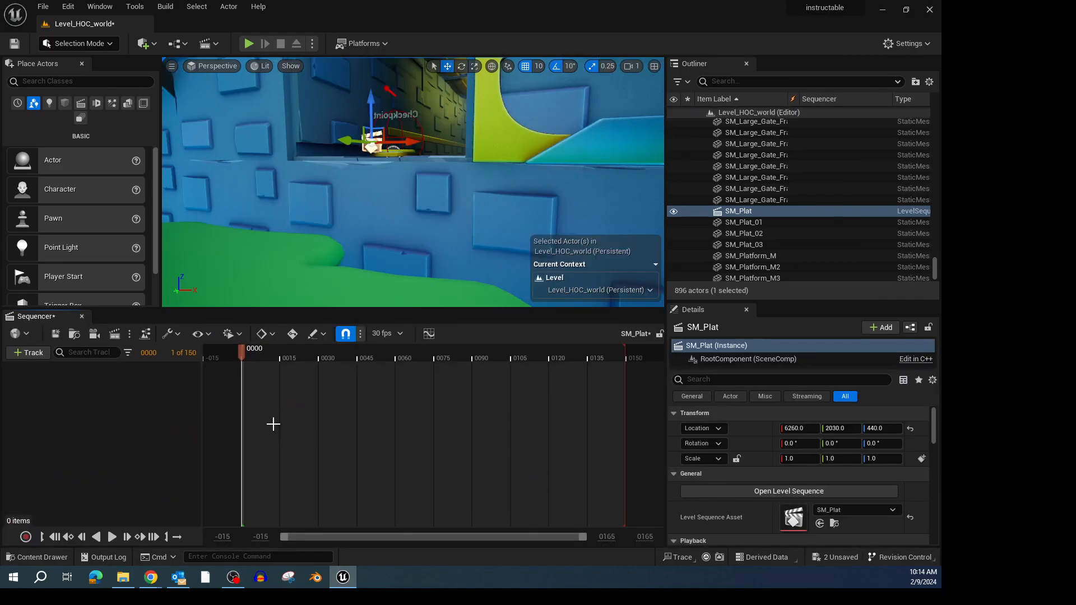
scroll(326, 248, down, 10)
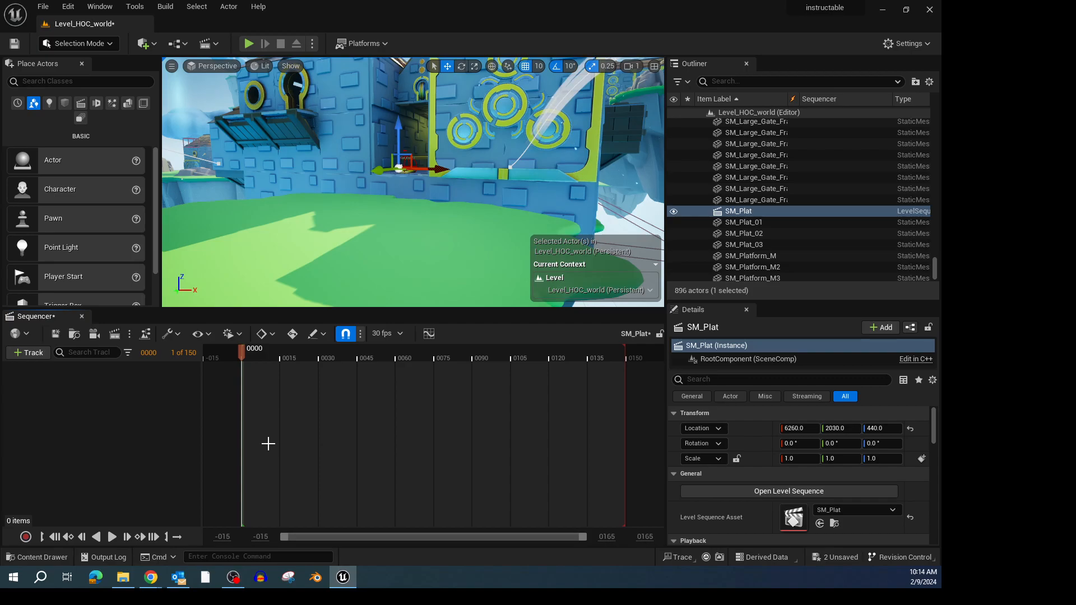
click(293, 335)
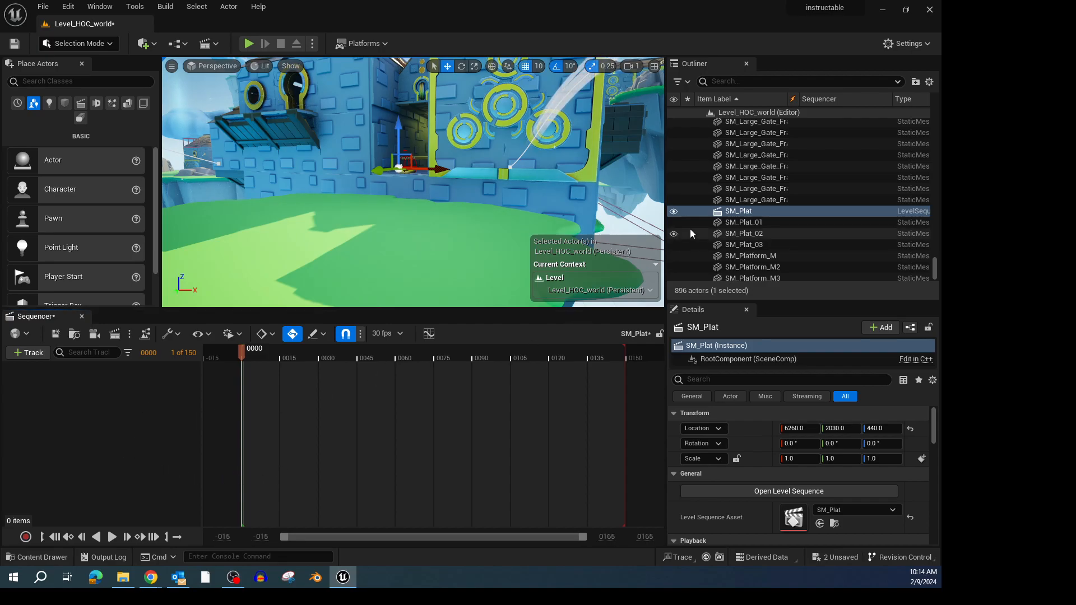
Add the SM_Plat_01, SM_Plat_02 and SM_Plat_03 islands together as actor tracks in the SM_Plat sequence
click(740, 234)
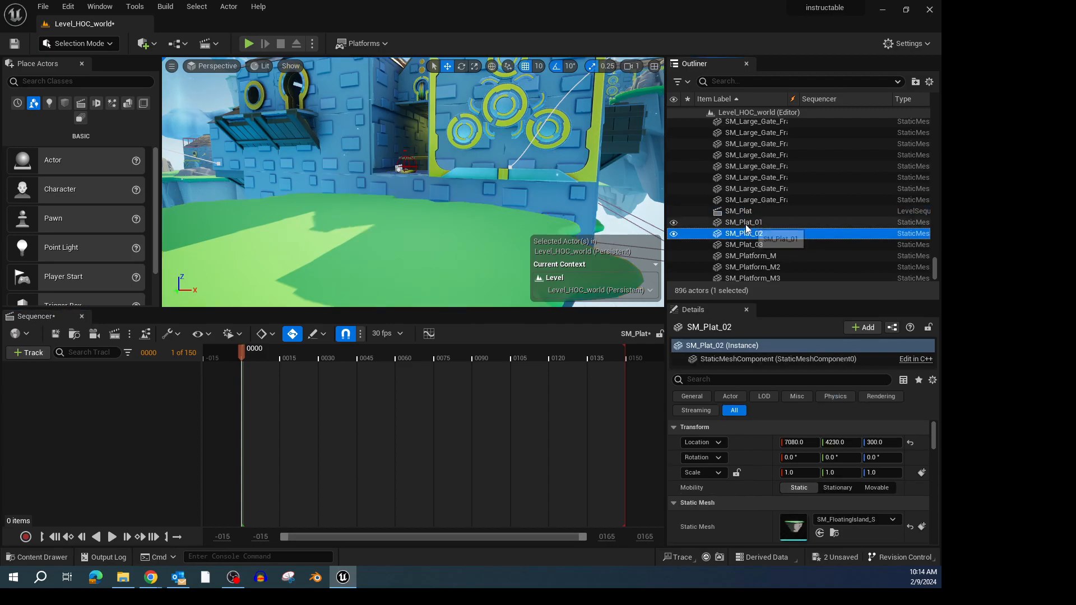
click(744, 225)
shift+click(746, 235)
shift+click(747, 244)
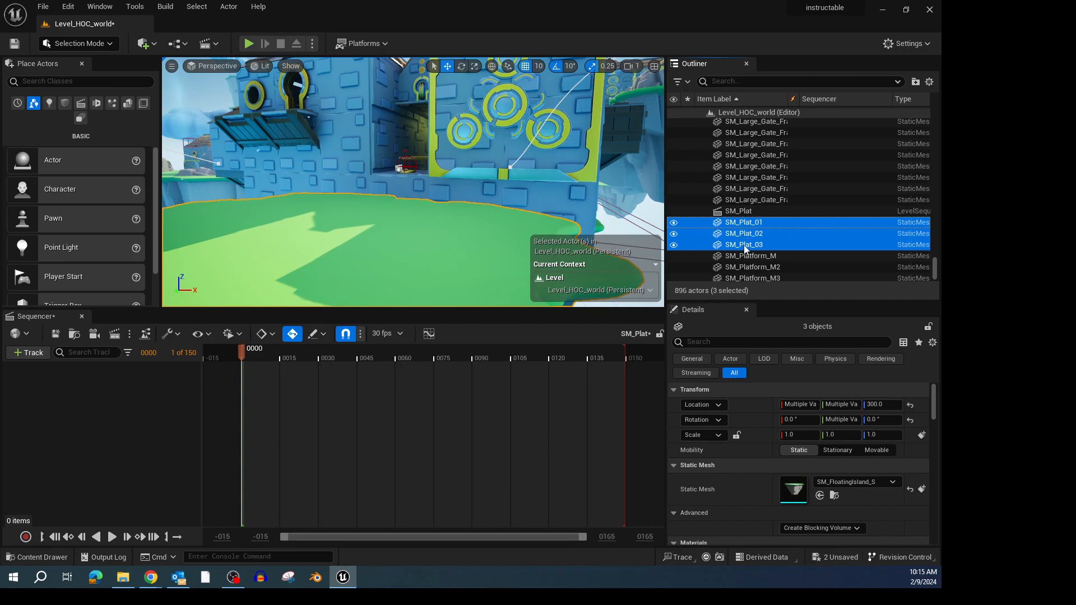
right_click(112, 433)
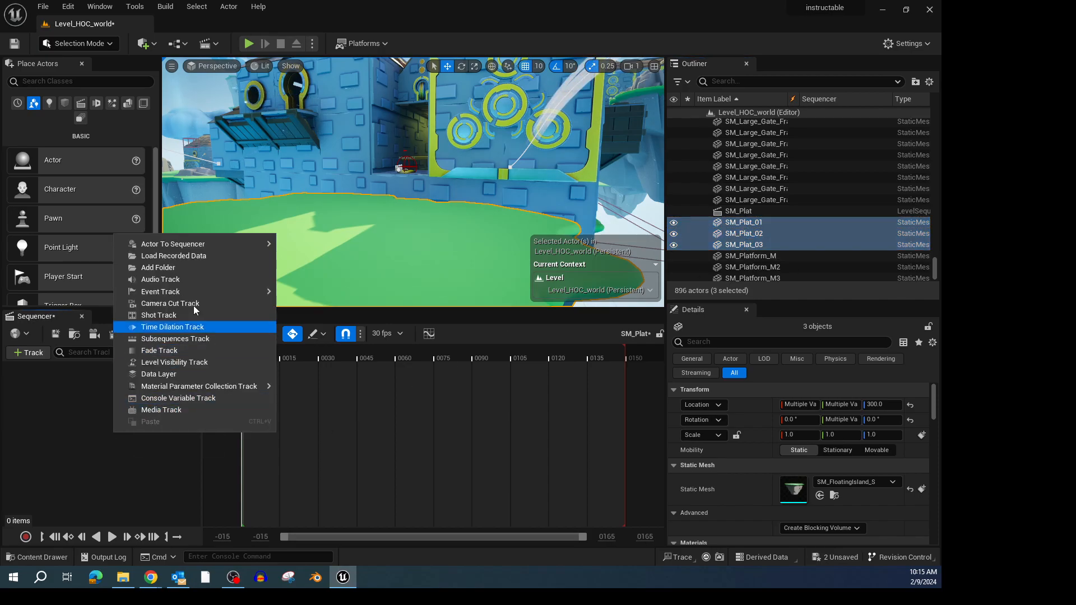
mouse_move(224, 245)
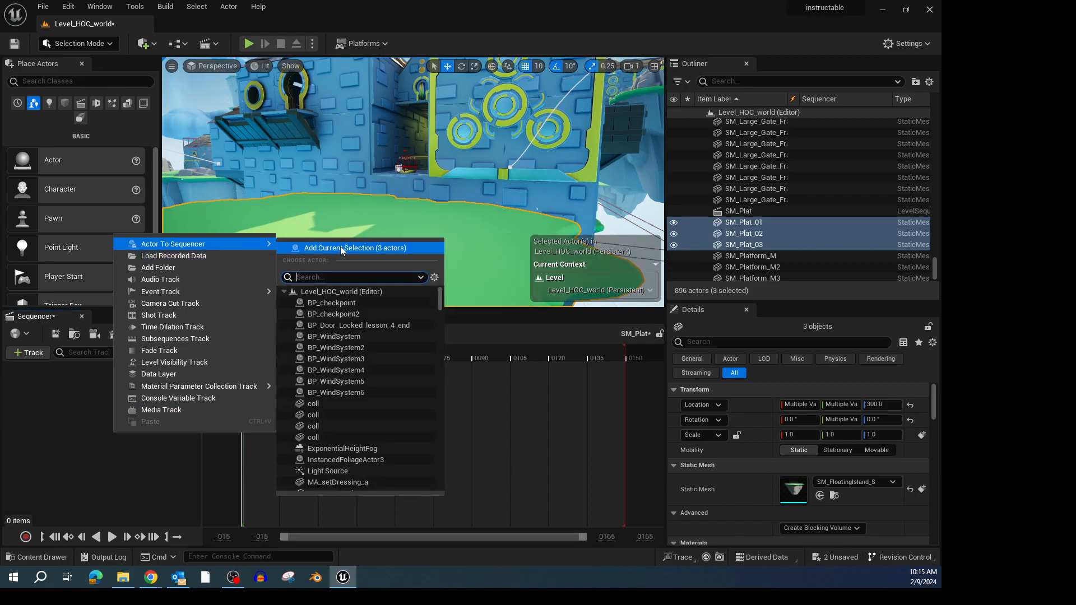
click(394, 248)
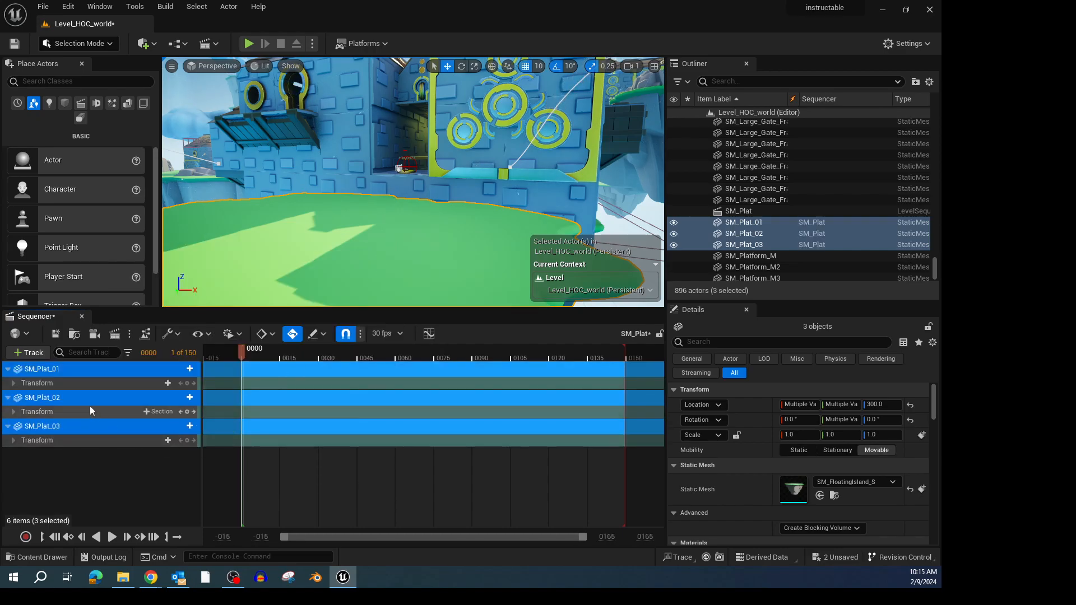
Add a transform key for SM_Plat_01 at frame 15, keeping the island at its starting position
click(70, 371)
click(69, 397)
click(70, 426)
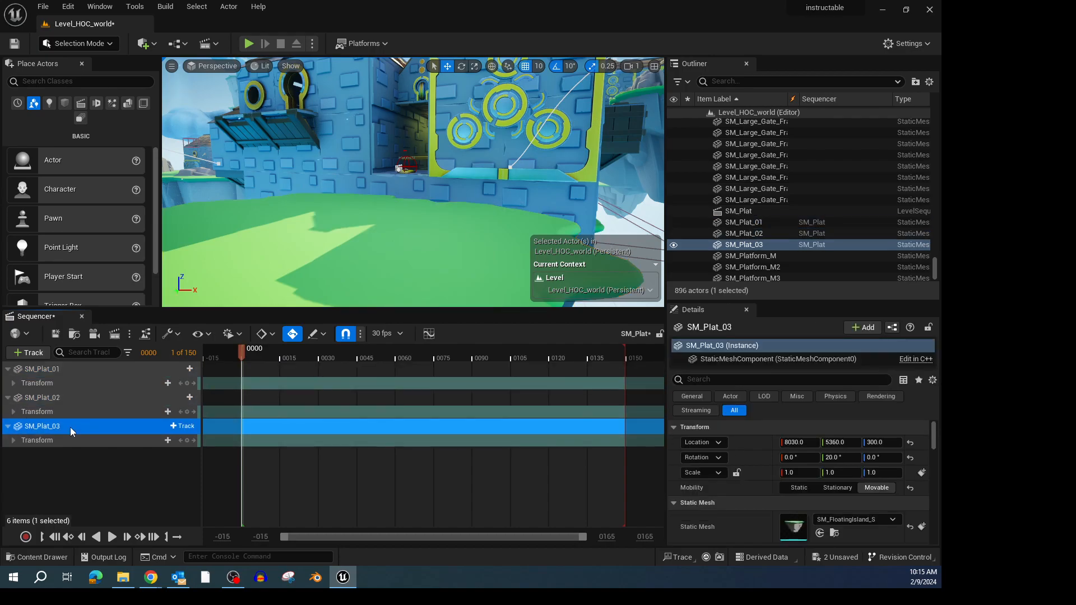
click(92, 373)
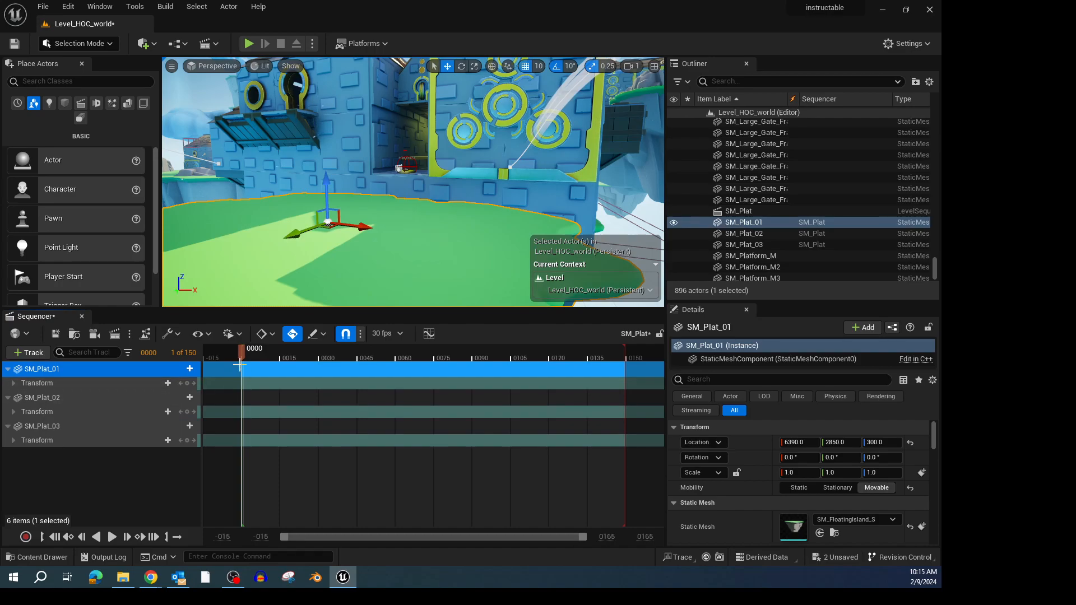
drag(242, 351, 270, 354)
drag(532, 379, 242, 392)
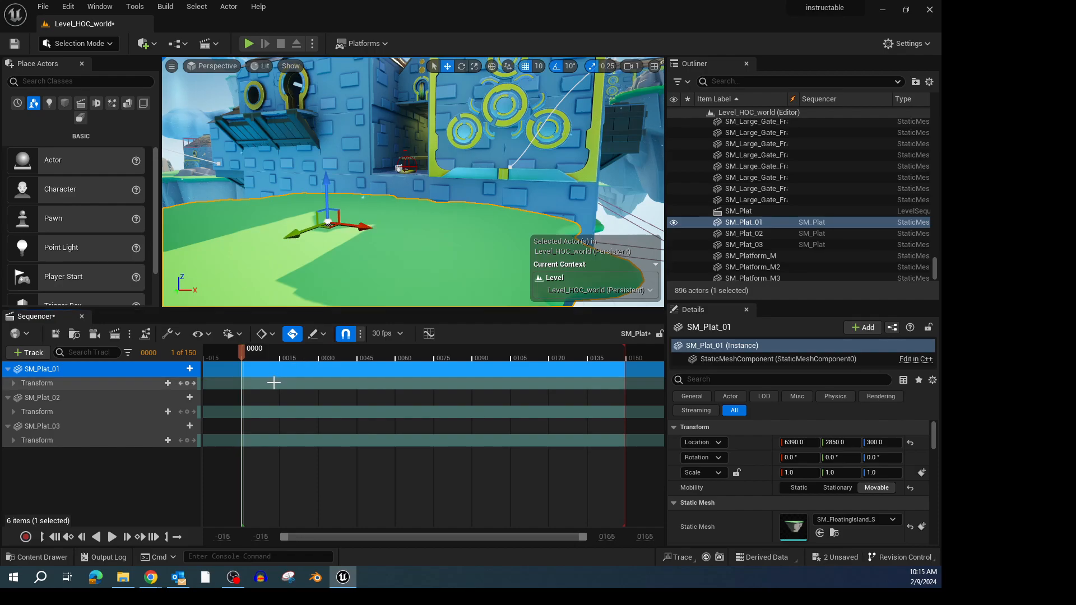
drag(242, 352, 281, 359)
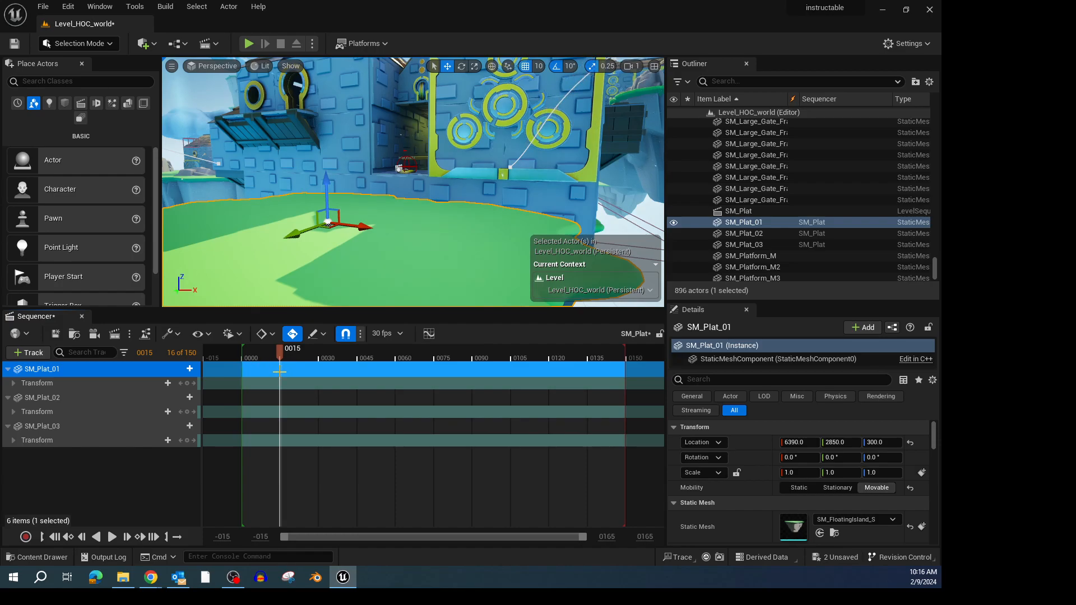
click(187, 383)
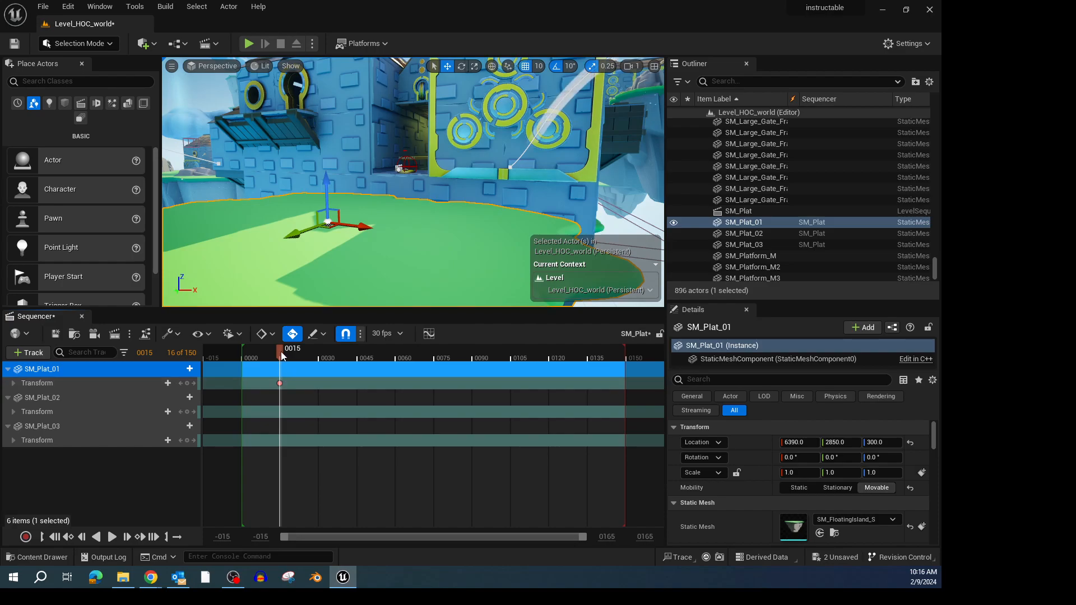
Key SM_Plat_01's transform at frame 45 and shift the island along X to 6100 and along Y to 3010
drag(282, 355, 359, 367)
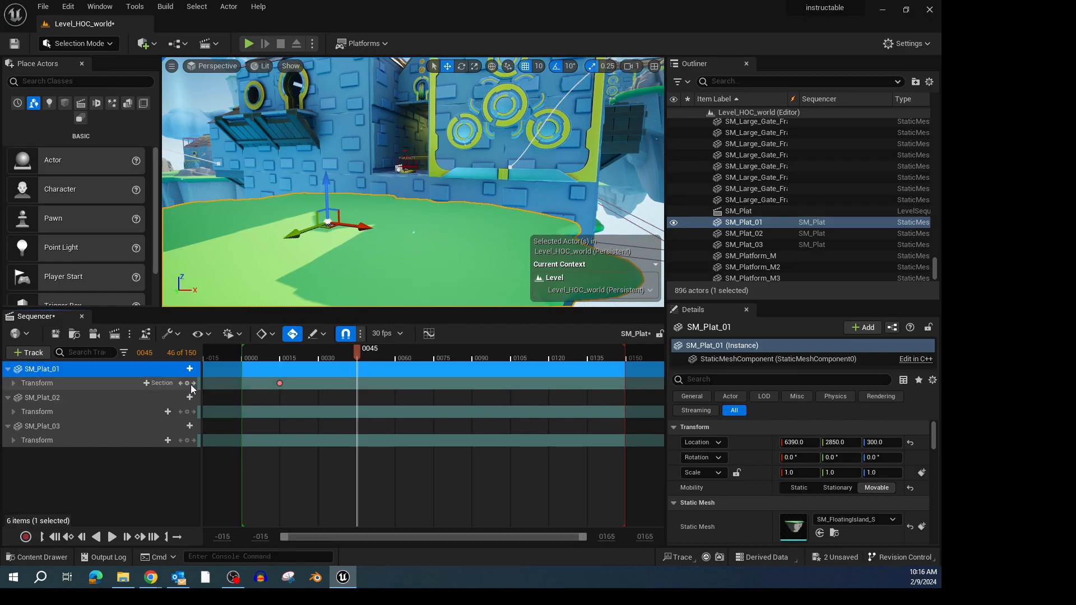
click(190, 383)
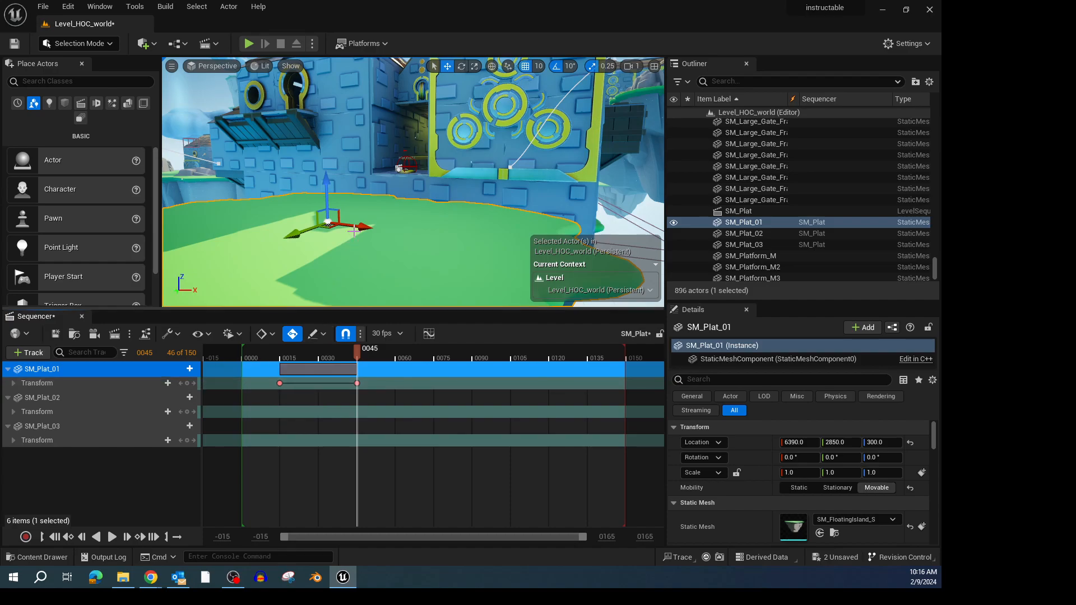
scroll(358, 245, down, 1)
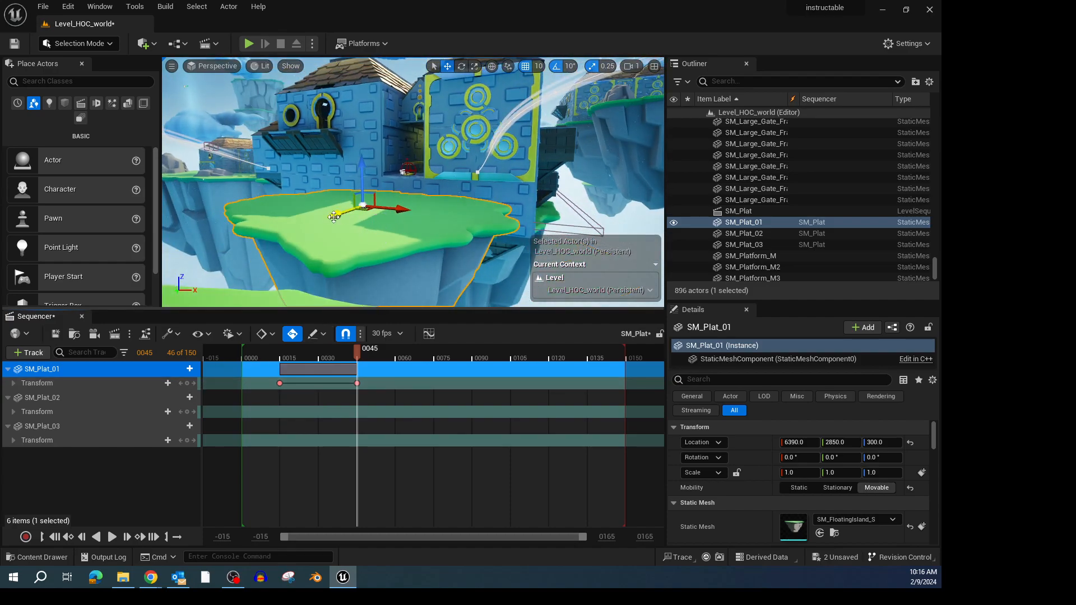
drag(338, 214, 323, 224)
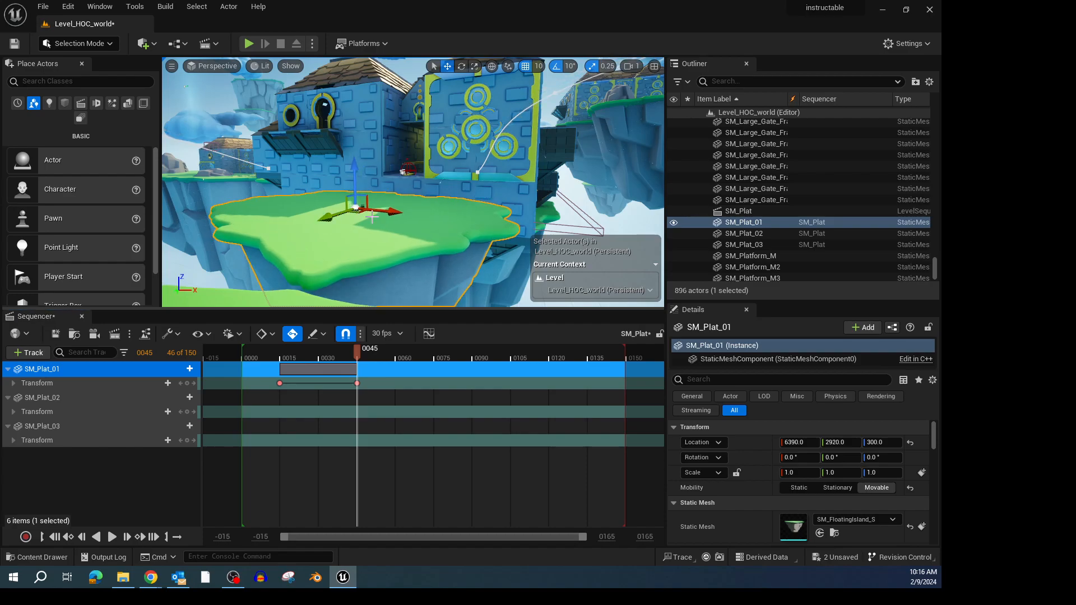
drag(388, 213, 328, 212)
drag(263, 216, 260, 219)
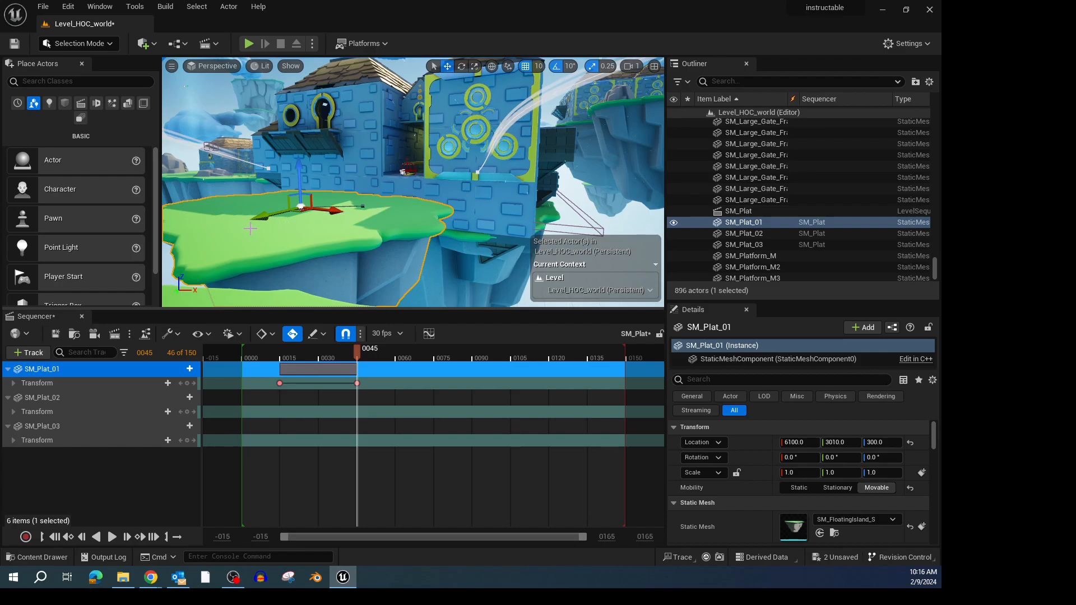
Add a transform key holding SM_Plat_01's shifted position at frame 60, and advance the playhead to frame 90
drag(357, 356, 398, 363)
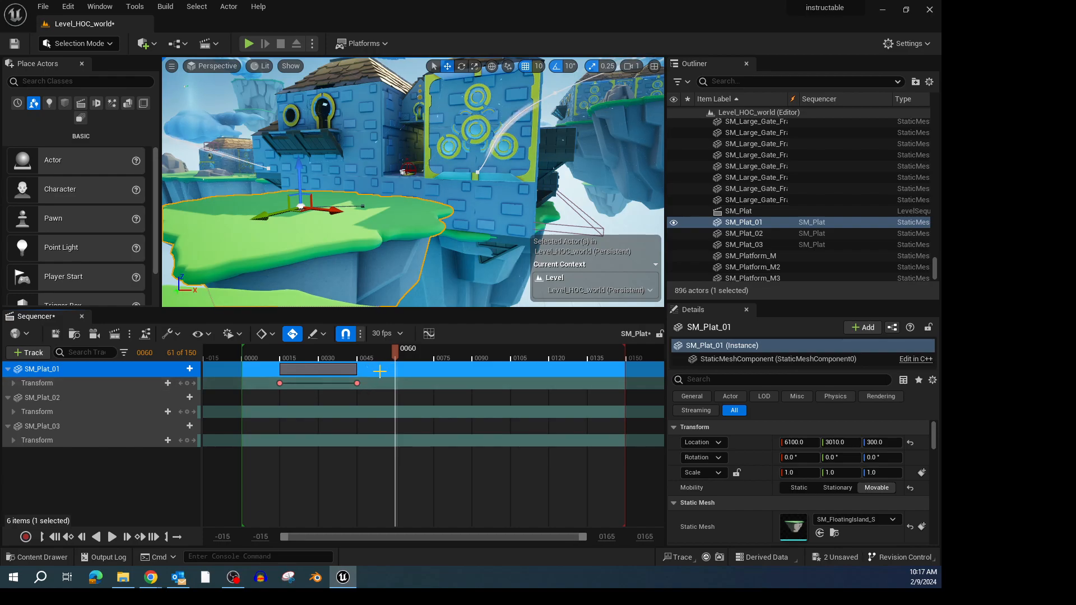
click(187, 384)
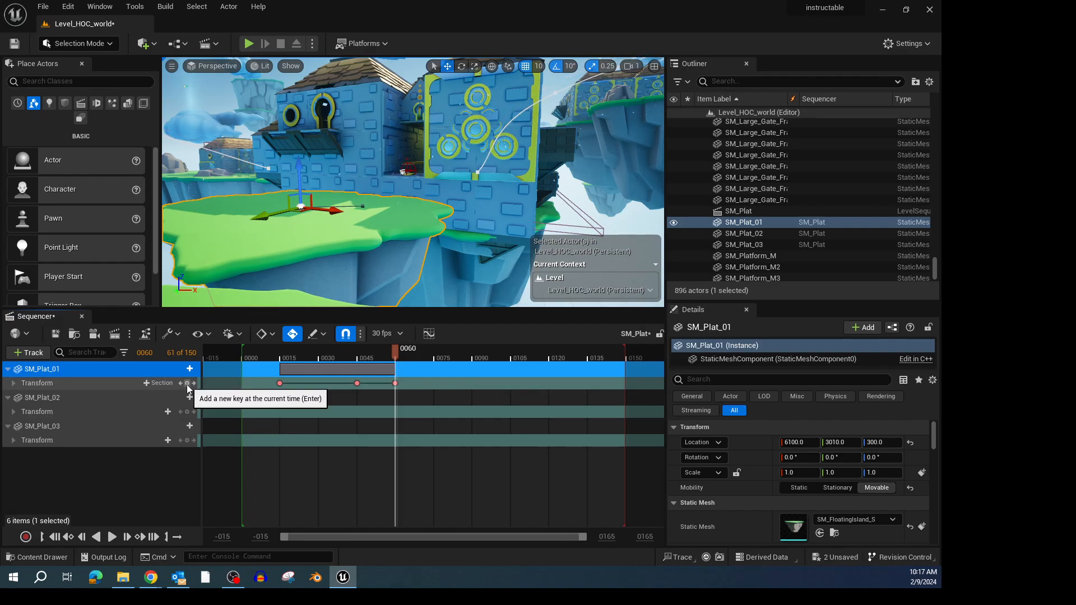
drag(395, 354, 435, 364)
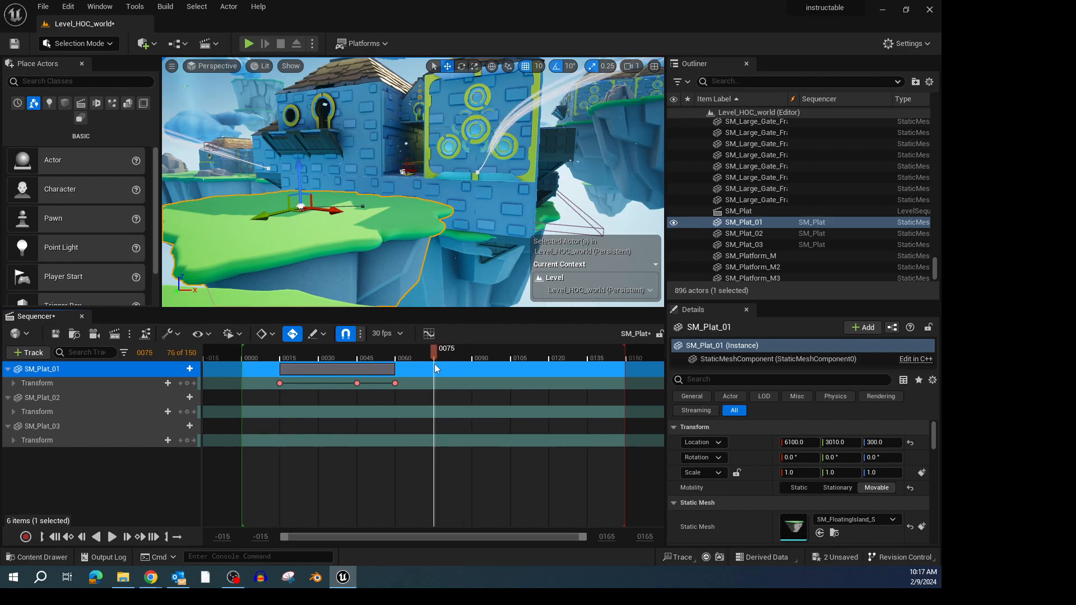
drag(435, 368, 473, 364)
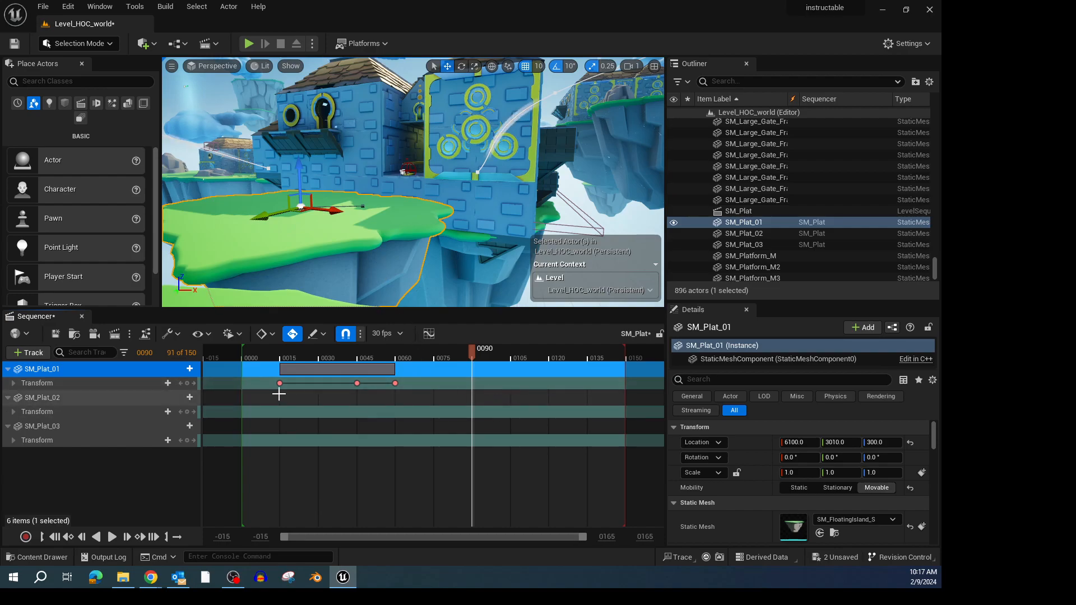
click(187, 383)
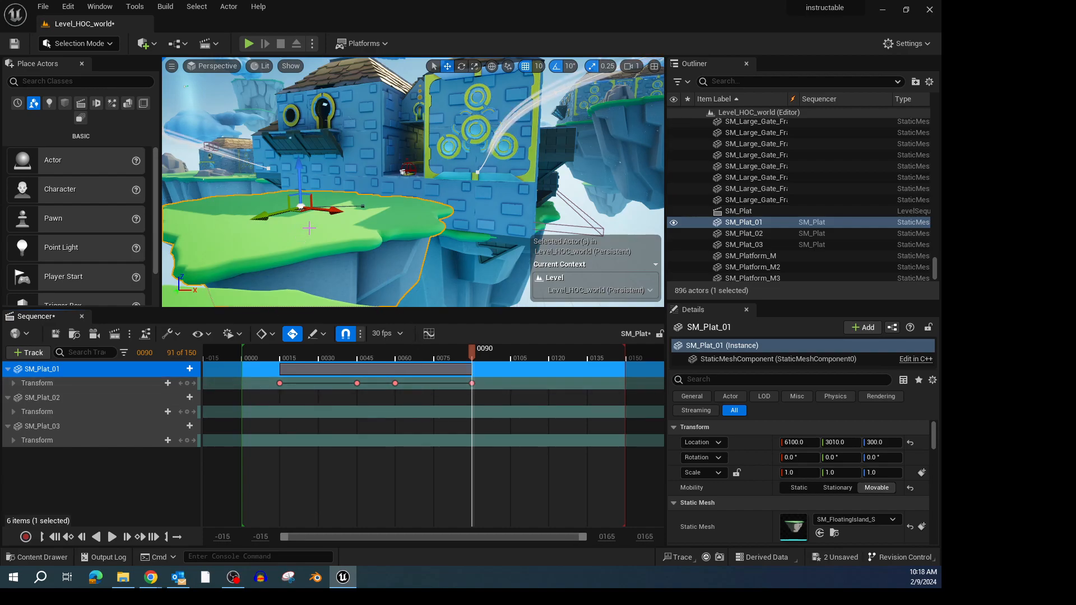
right_click(472, 383)
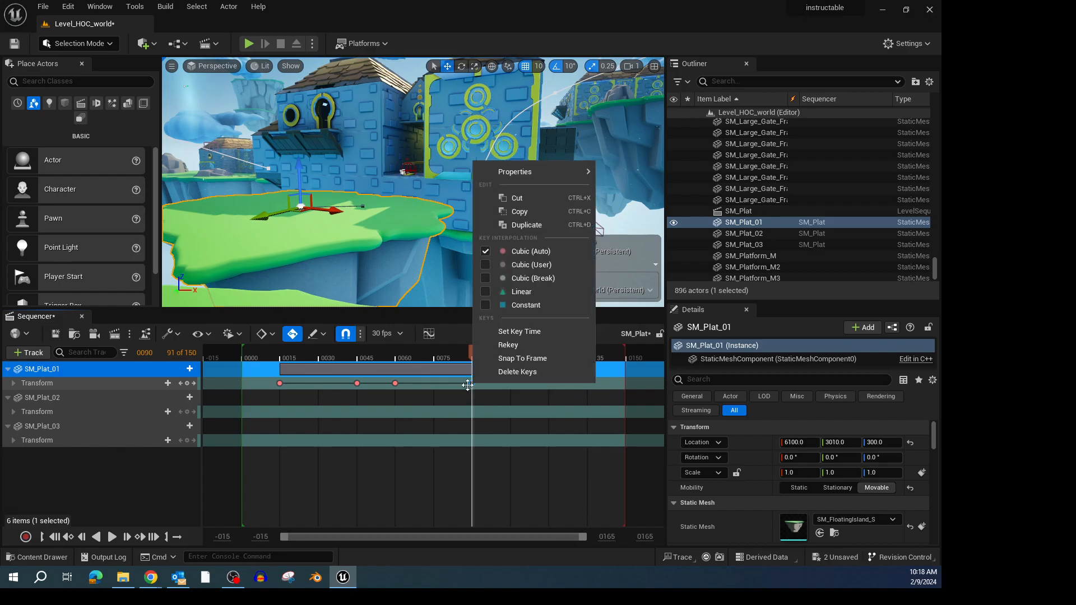
click(513, 200)
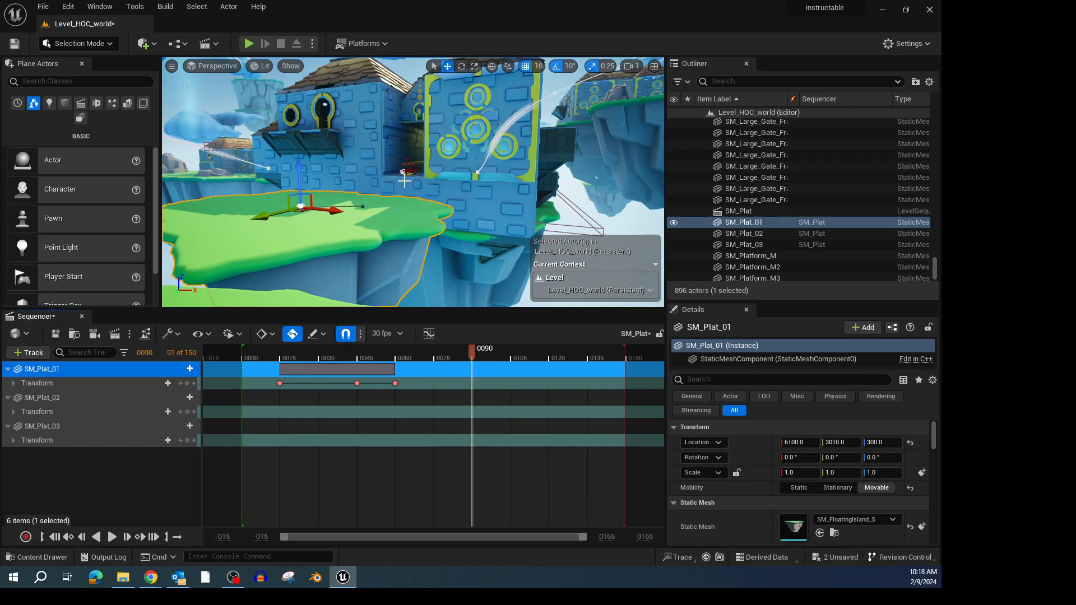
Copy SM_Plat_01's frame 15 key, paste it into the transform track's Location at frame 90, and scrub through the return movement
right_click(279, 383)
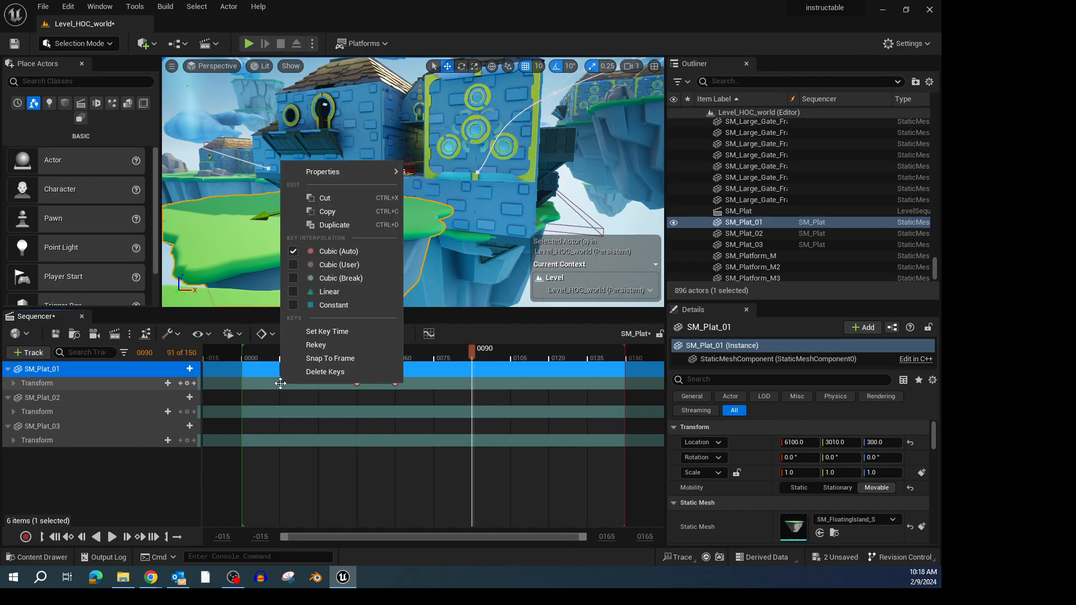
click(327, 211)
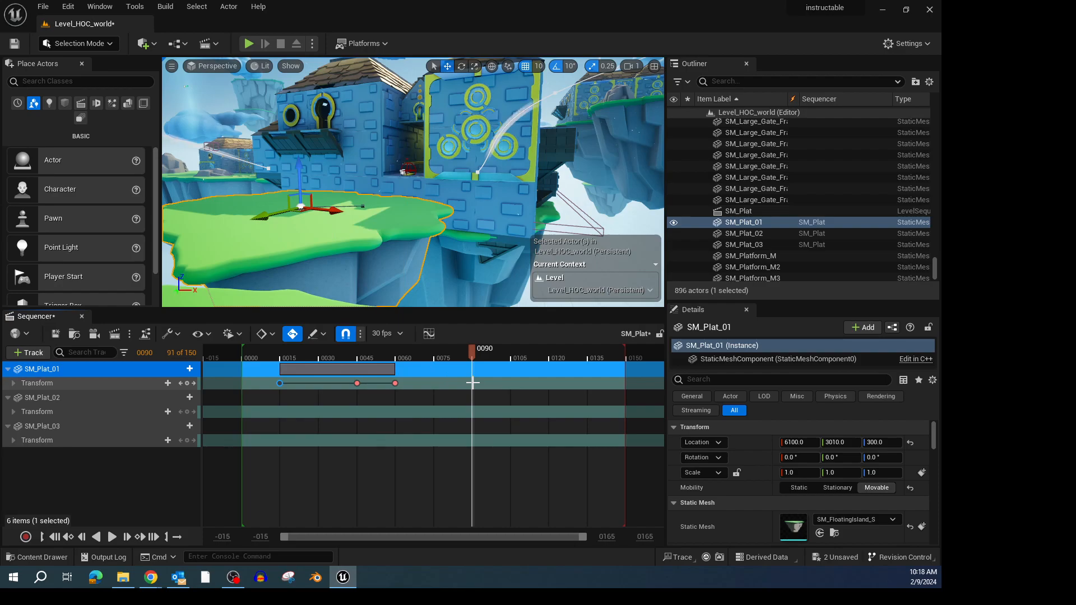
right_click(471, 382)
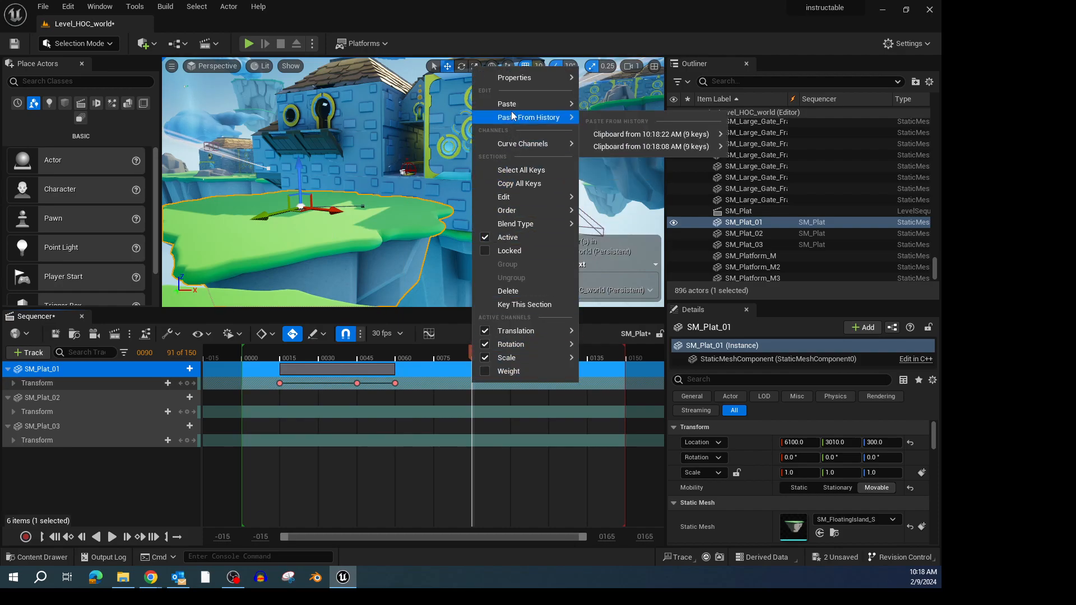
mouse_move(512, 106)
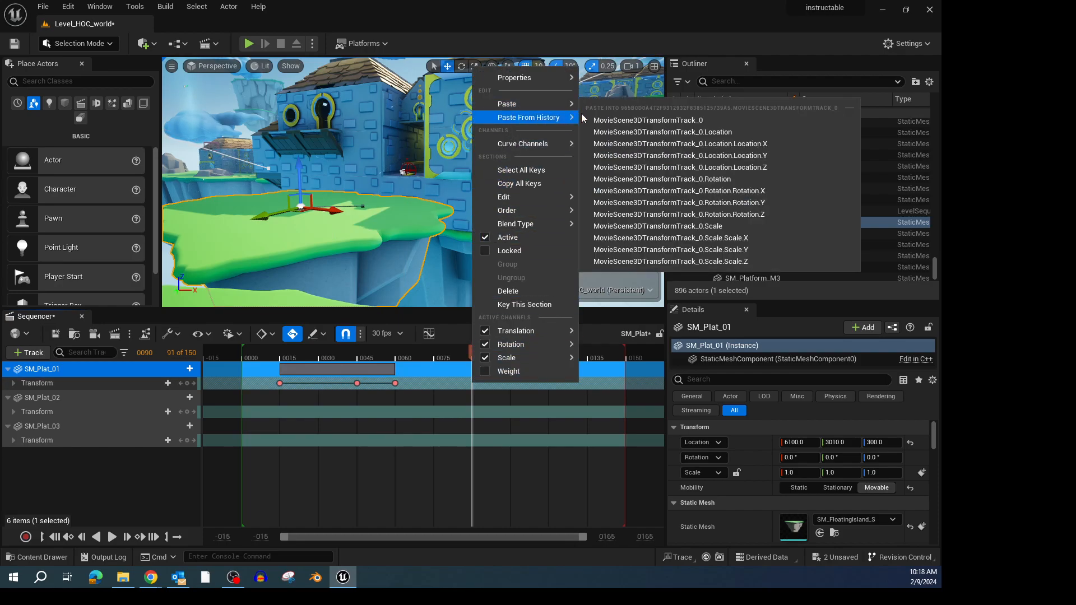
click(641, 133)
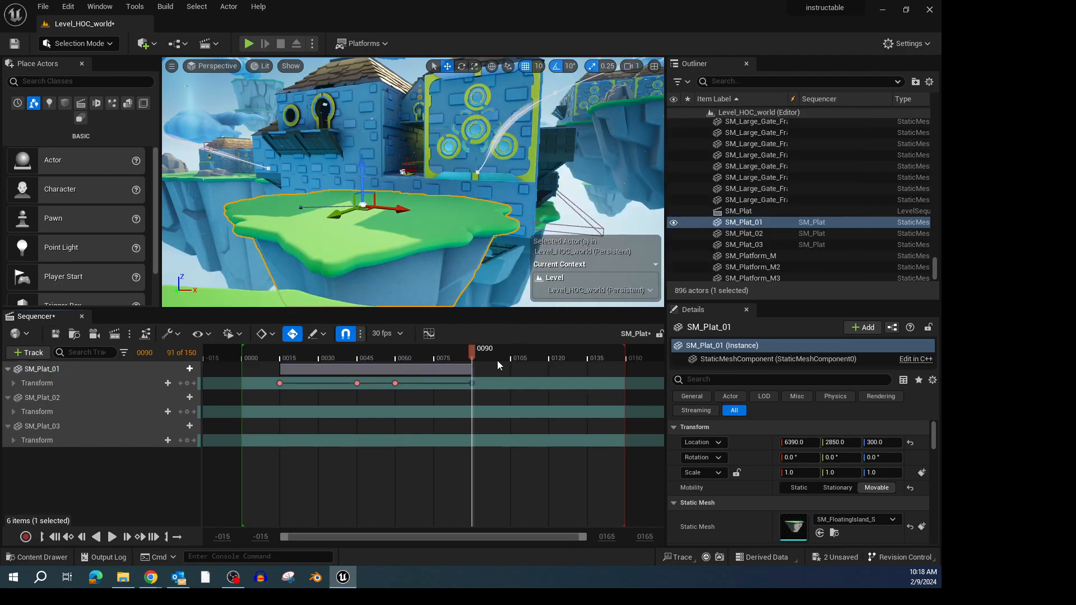
drag(469, 352, 394, 377)
drag(417, 378, 472, 377)
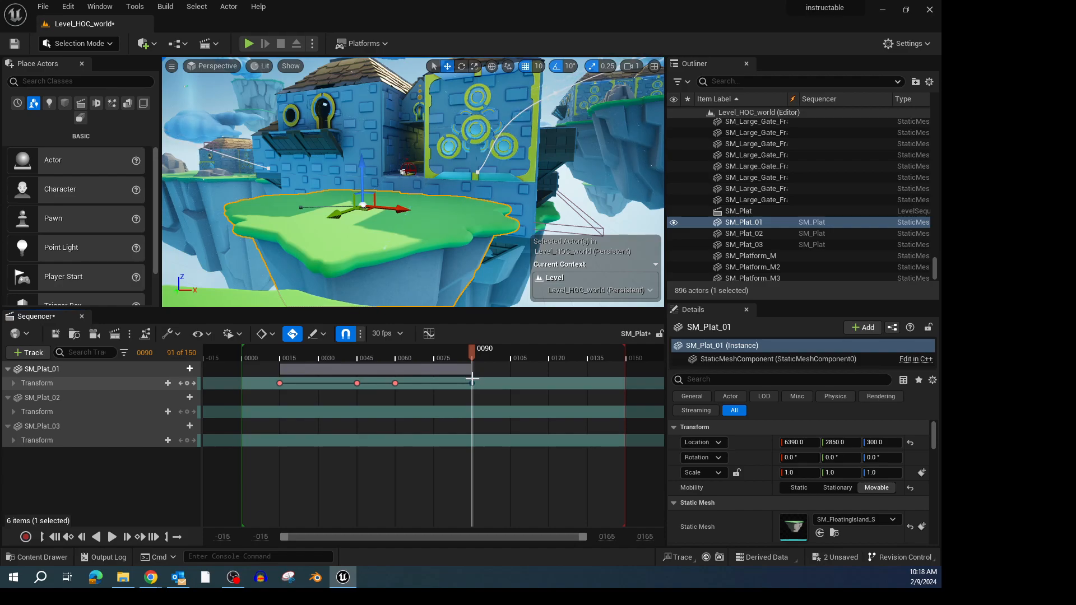
Shorten the sequence's playback range to end at frame 105 and scrub back through the island's animation
drag(471, 351, 511, 361)
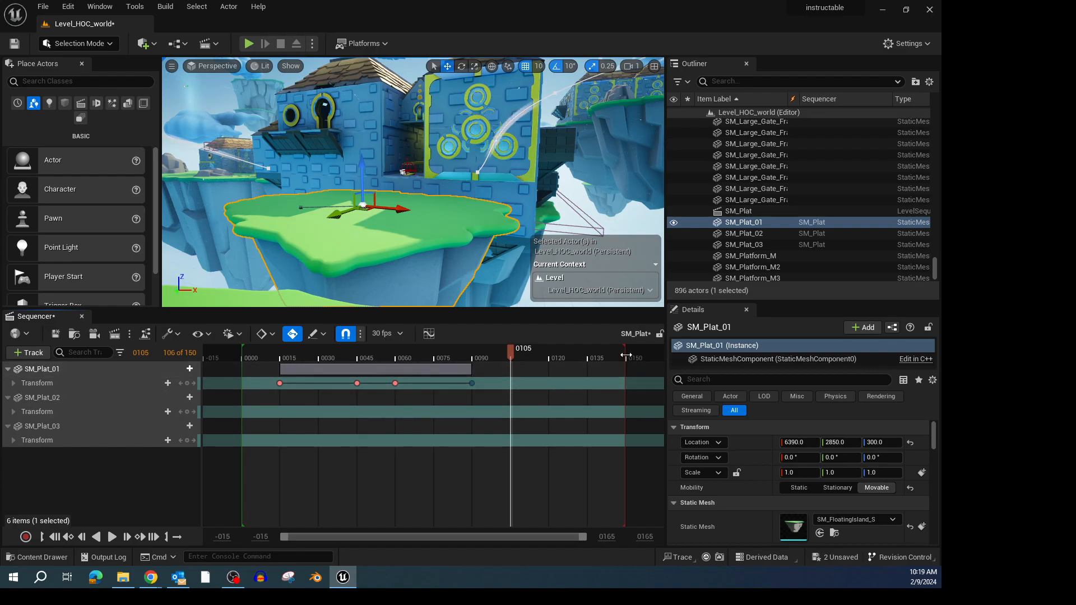
drag(625, 357, 513, 370)
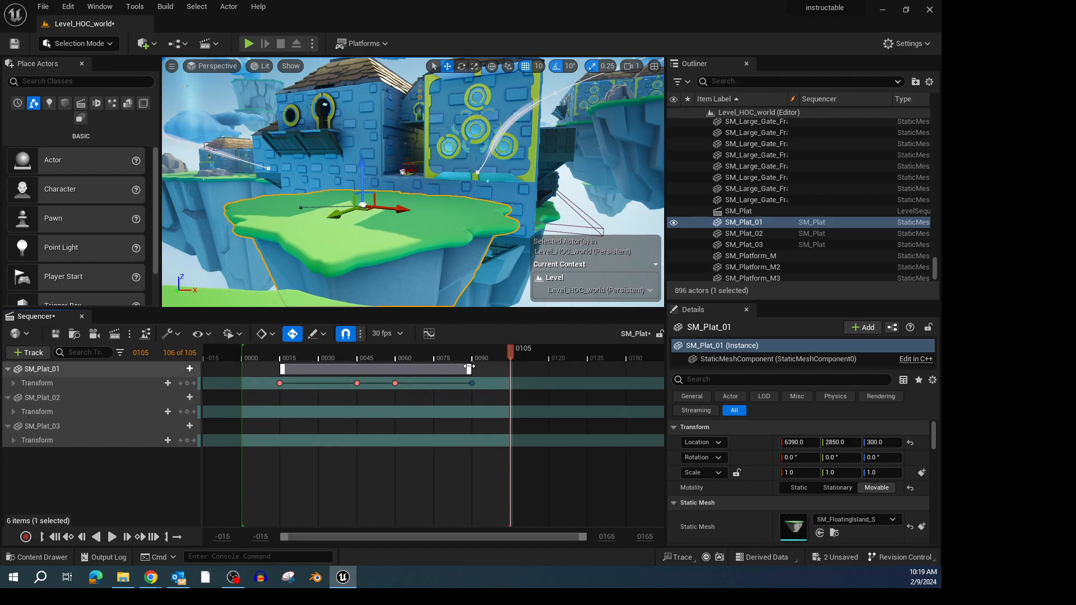
drag(507, 353, 261, 418)
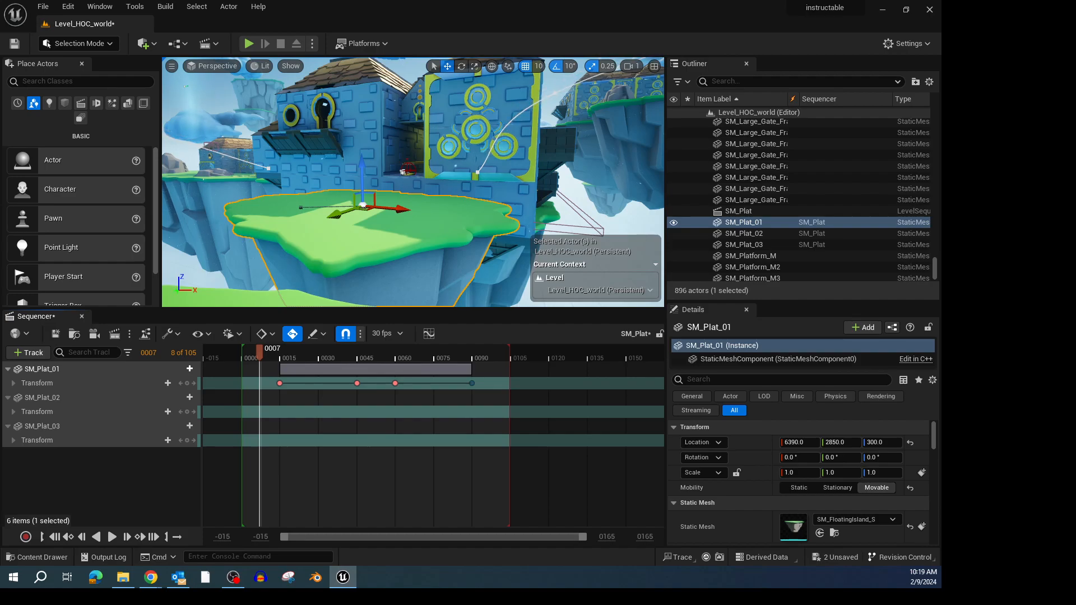
Test the level by starting play from the SM_Plat_01 island, and stop the play session
right_click(334, 227)
click(394, 526)
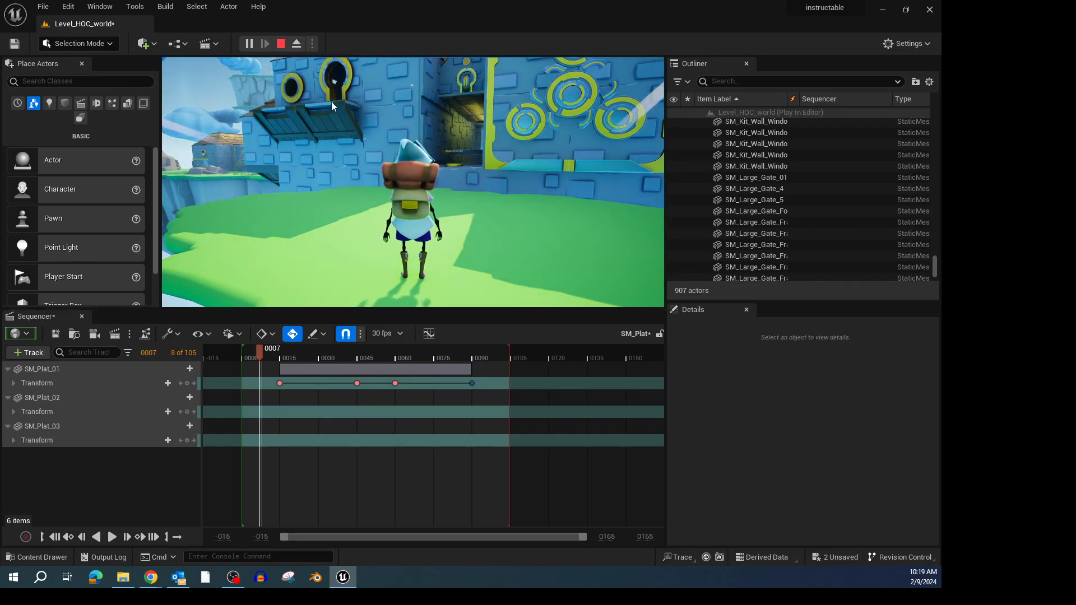
click(280, 48)
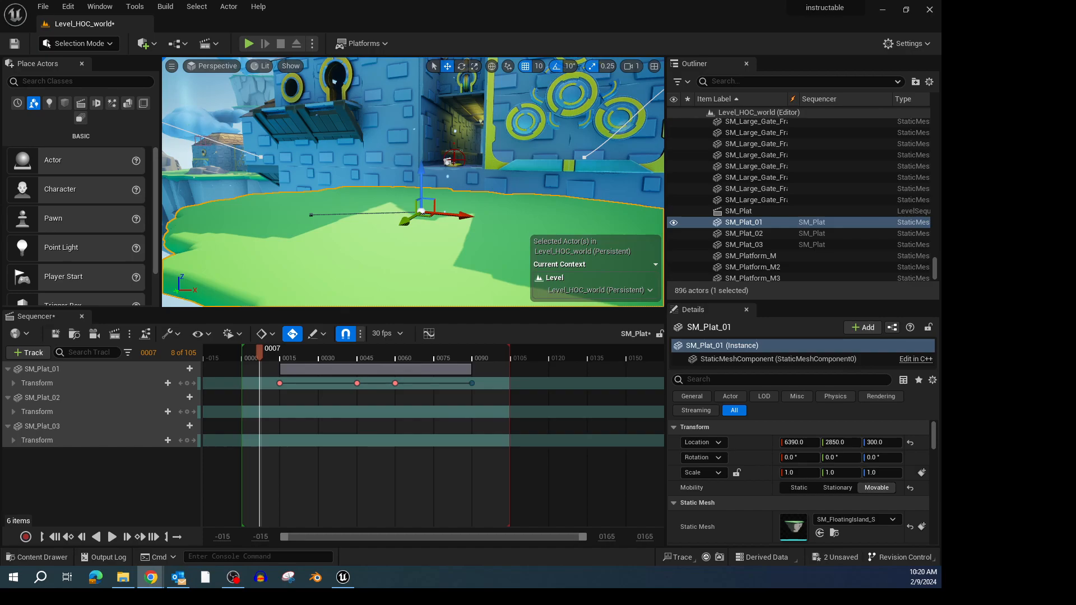
Save the SM_Plat level sequence
click(56, 336)
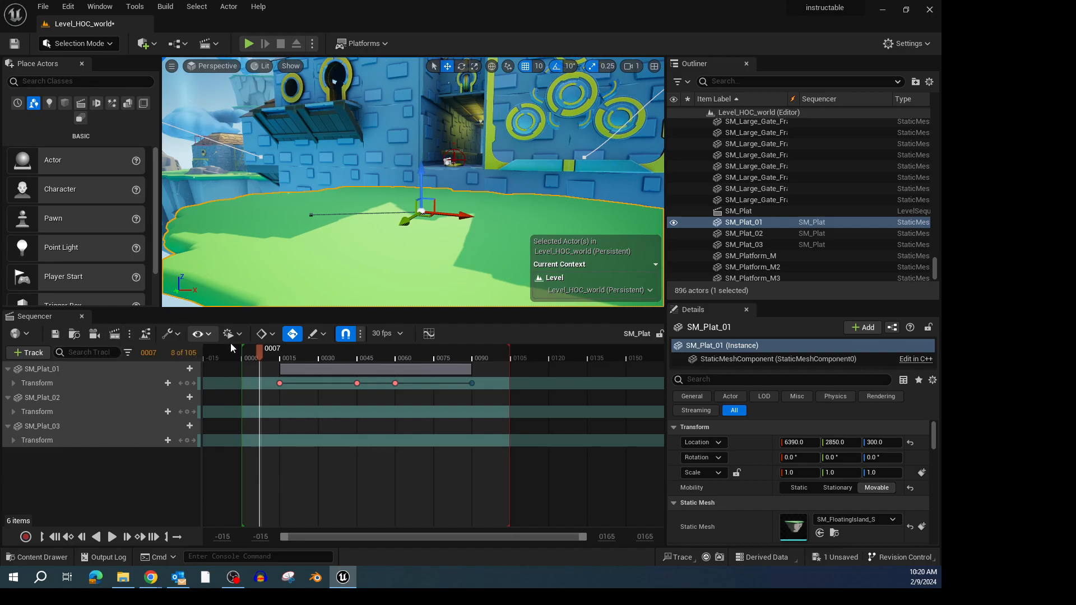
key(alt+Tab)
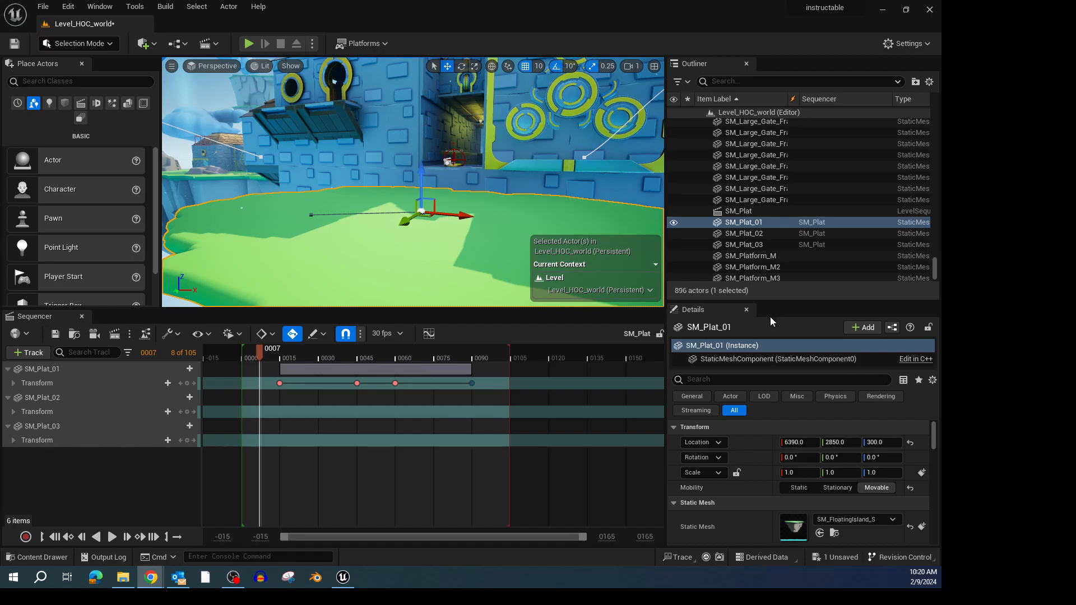
Enlarge the Details area of SM_Plat_01 and filter its properties by "play"
drag(771, 302, 762, 261)
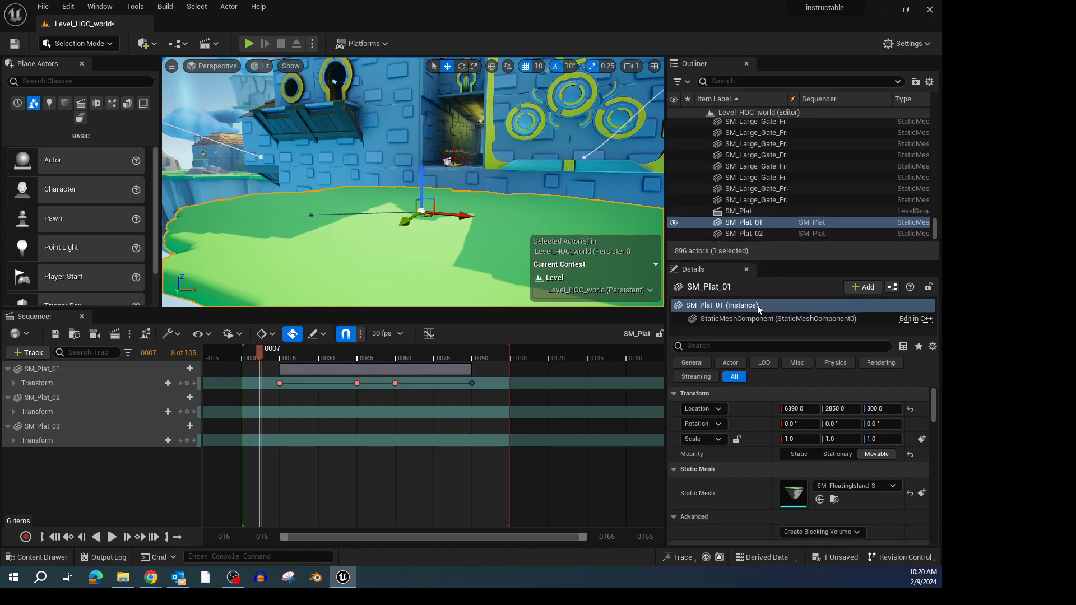
scroll(768, 410, down, 2)
mouse_move(935, 408)
mouse_down()
mouse_move(933, 527)
mouse_move(917, 399)
mouse_move(915, 412)
mouse_up()
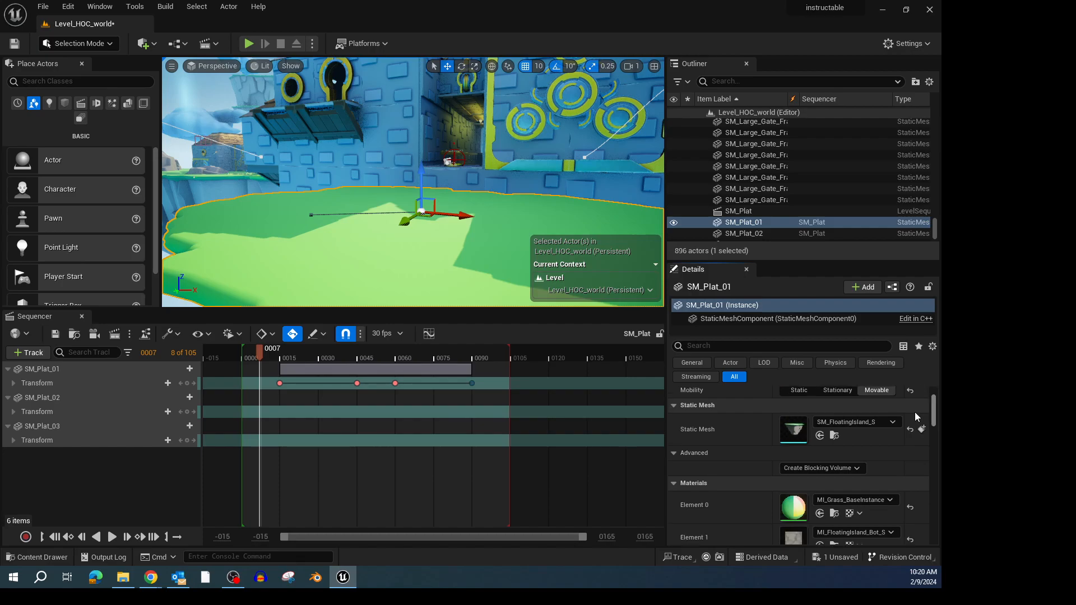
click(697, 346)
text(PLAY)
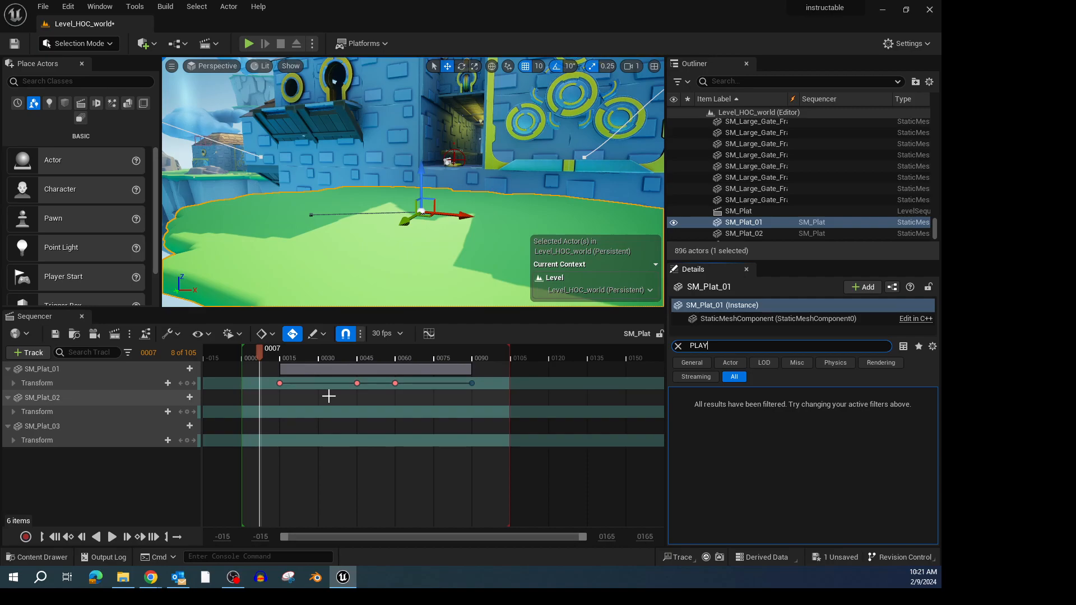
click(110, 382)
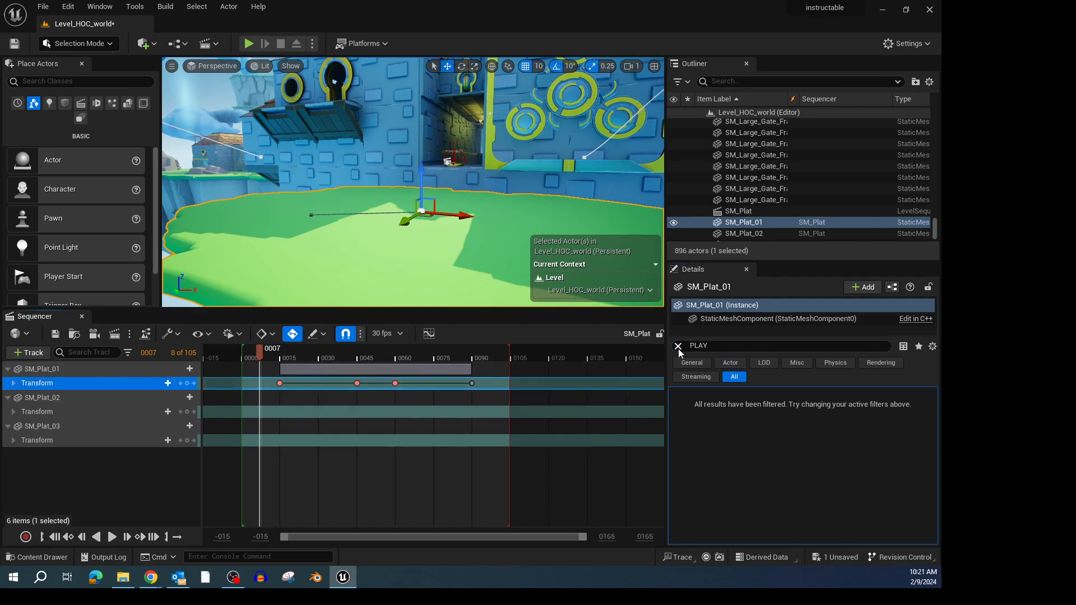
click(711, 345)
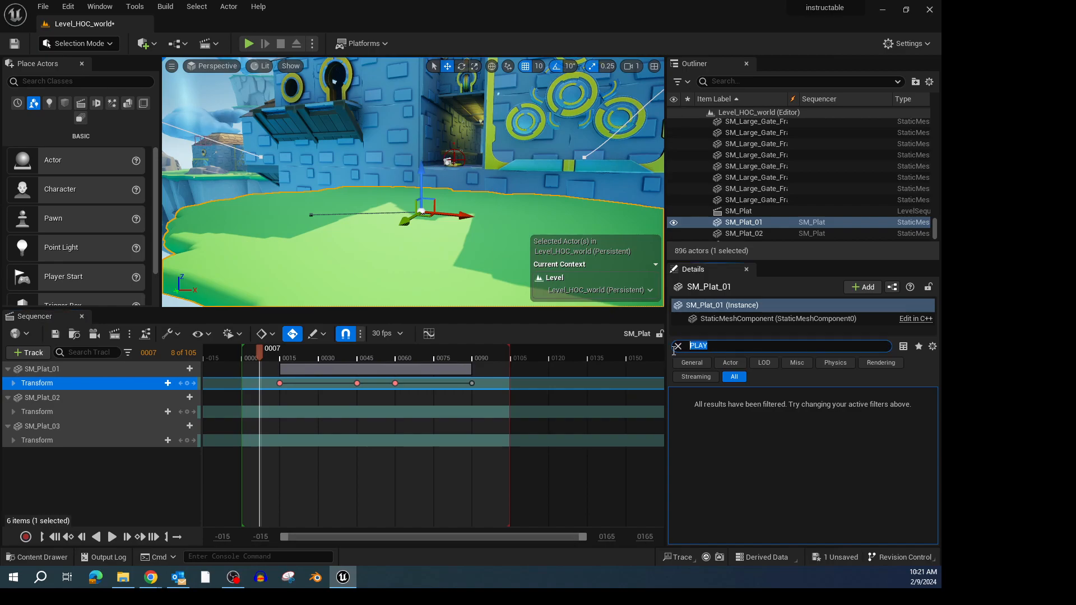
text(play)
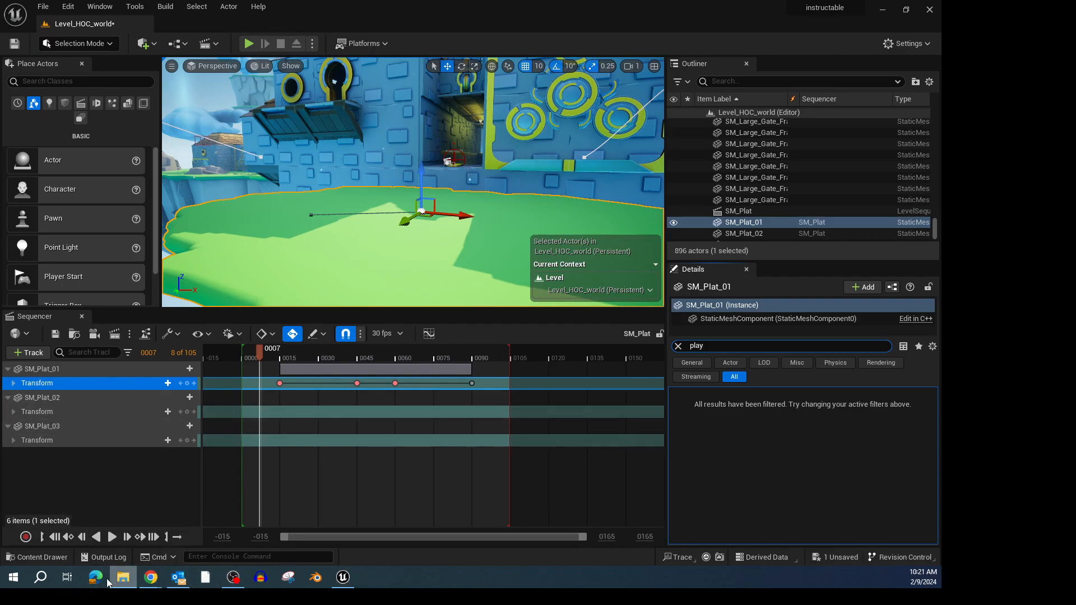
Locate the SM_Plat level sequence asset in the Hour_of_Code Sequences folder
click(56, 557)
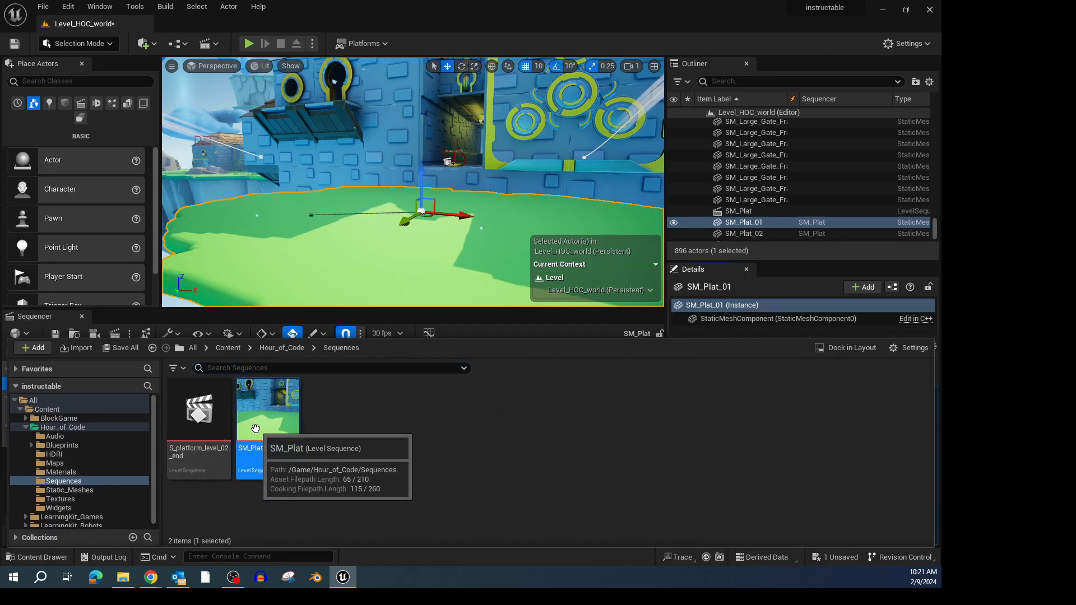
click(215, 424)
click(269, 416)
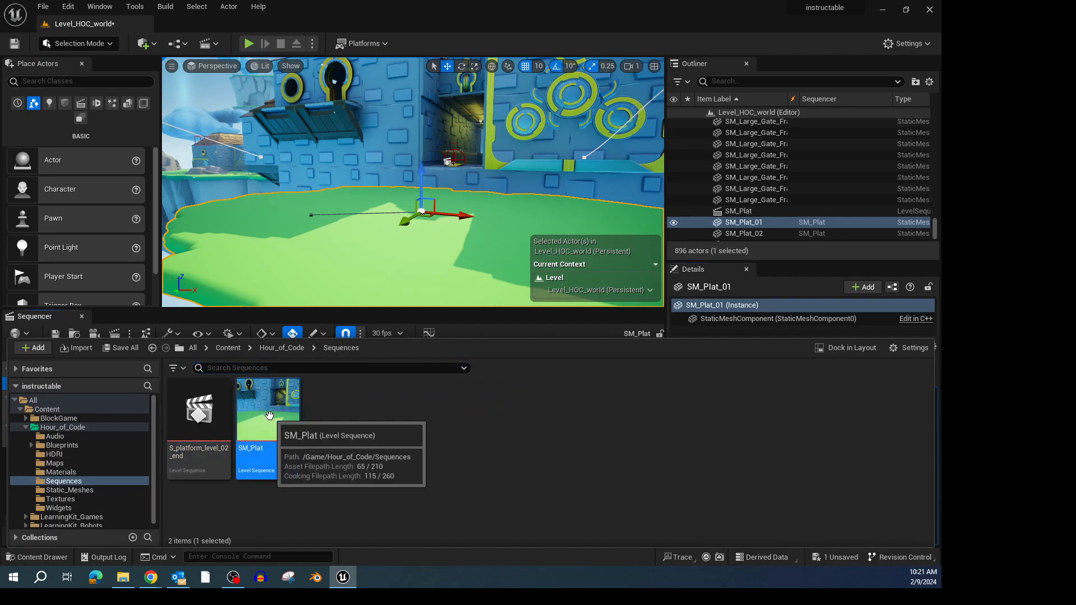
Select the SM_Plat level sequence actor in the level and move it to the side of the checkpoint
click(447, 161)
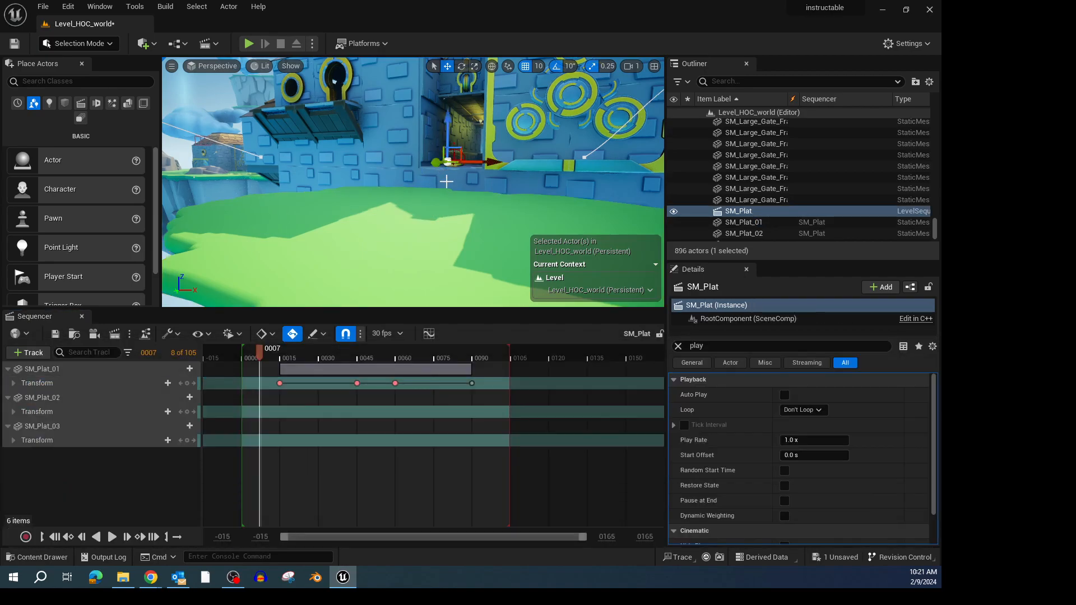
scroll(447, 182, up, 3)
scroll(470, 171, up, 4)
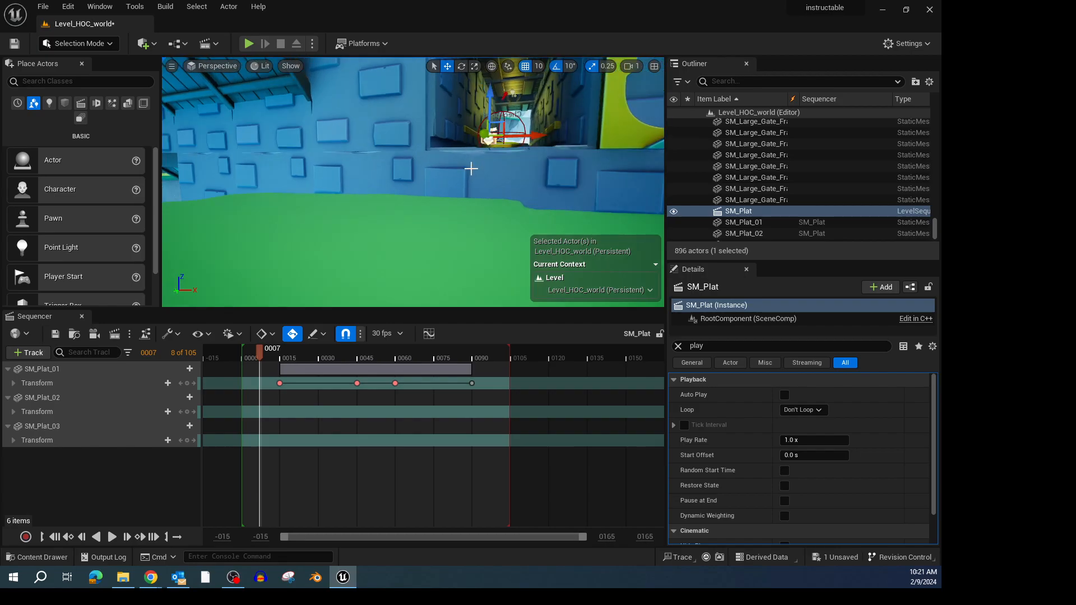
scroll(445, 187, up, 2)
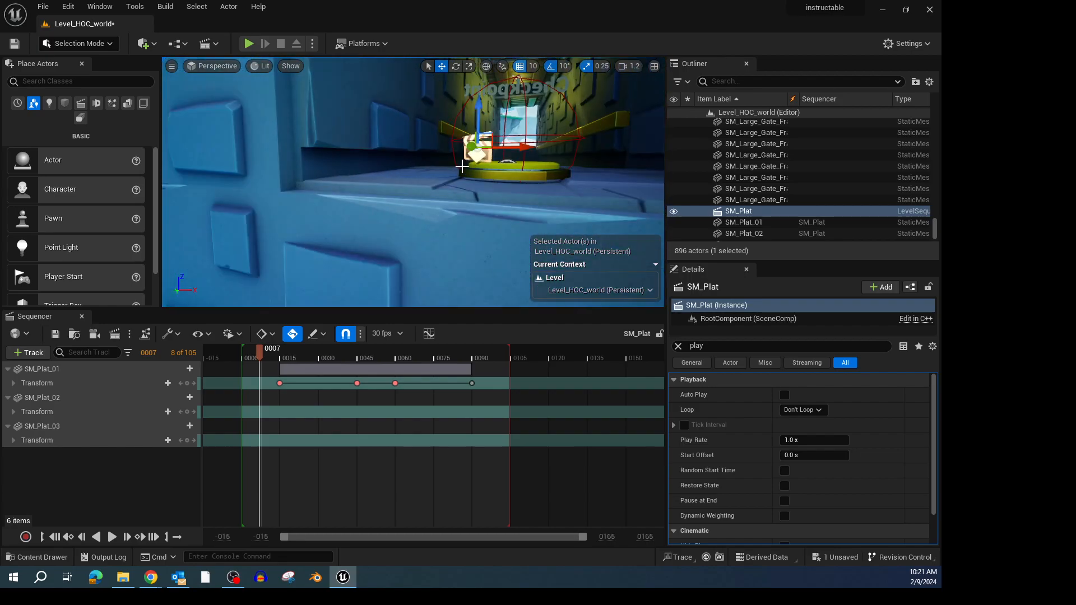
drag(477, 155, 436, 232)
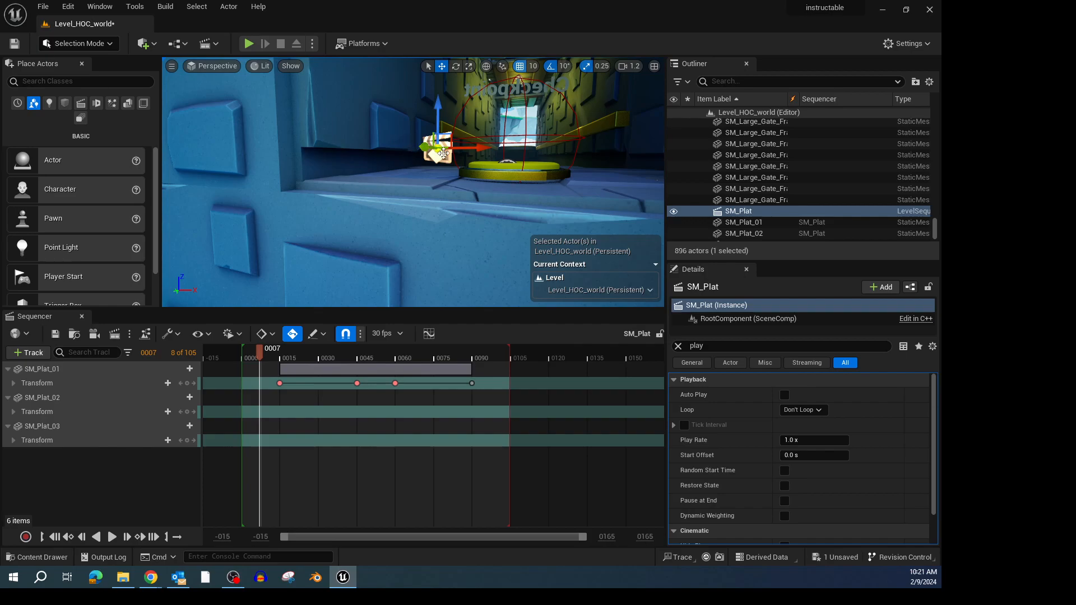
Enable Auto Play for the SM_Plat sequence actor and set its Loop option to Loop Indefinitely
click(785, 396)
click(814, 409)
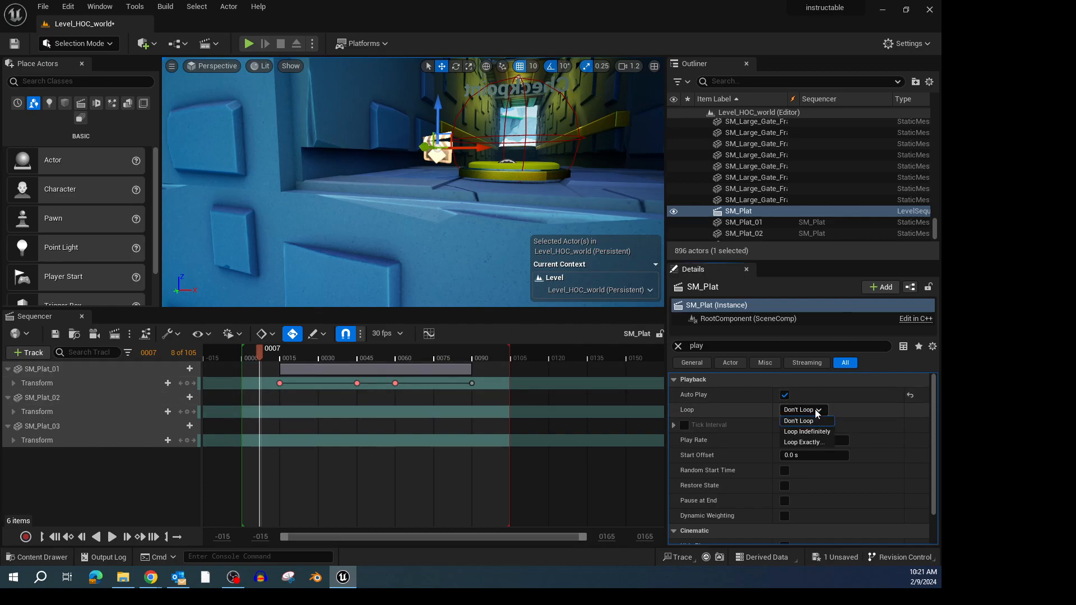
click(806, 432)
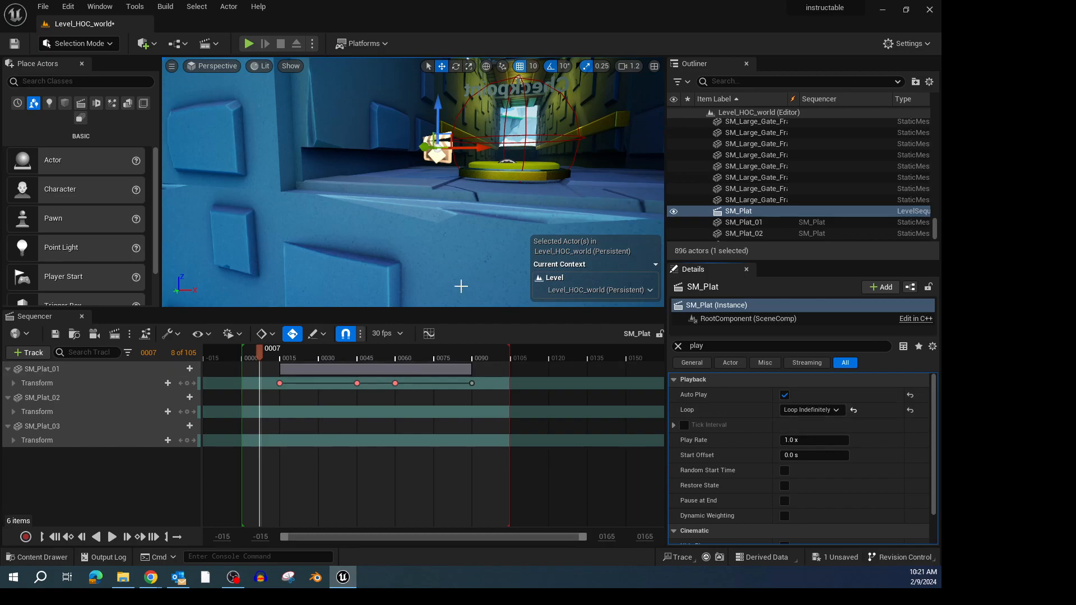
Play the level from the SM_Plat_01 island, ride the moving island, jump to the next one, and stop the session
scroll(461, 286, up, 3)
scroll(460, 285, down, 5)
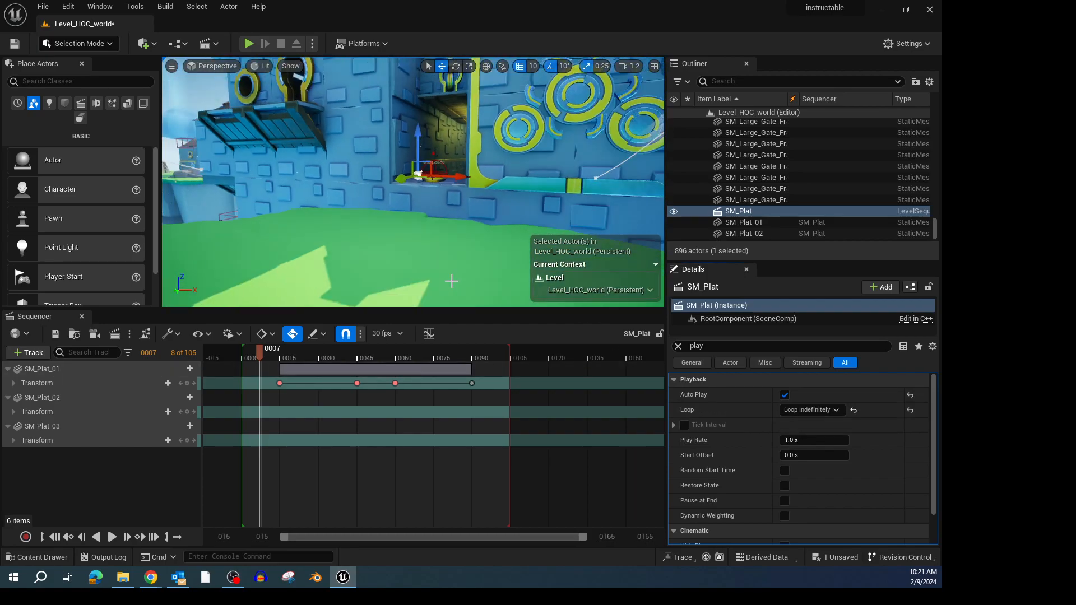
scroll(448, 280, down, 2)
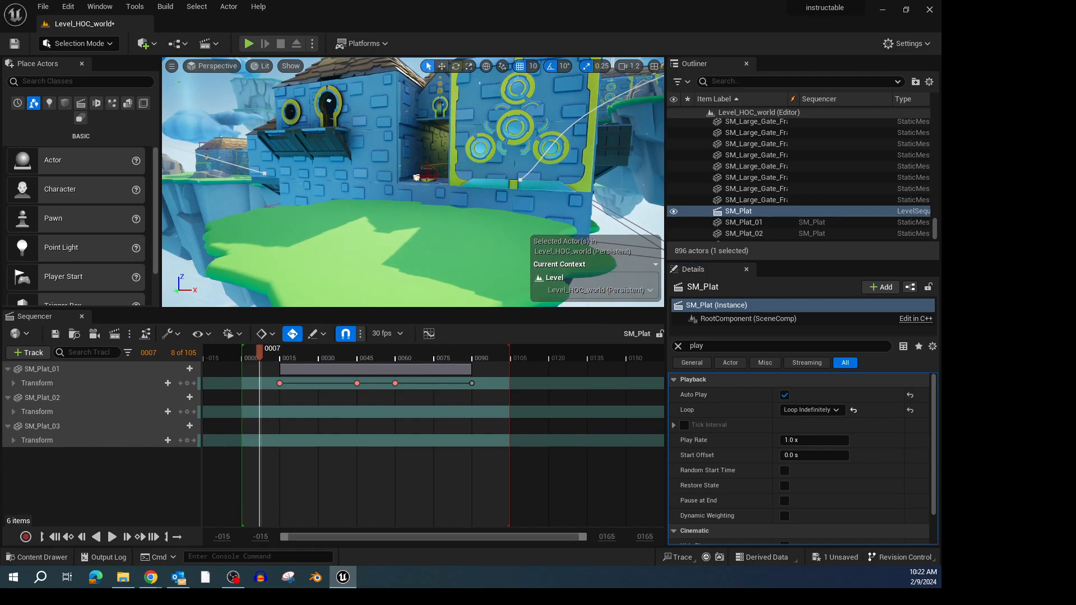
click(363, 255)
right_click(366, 255)
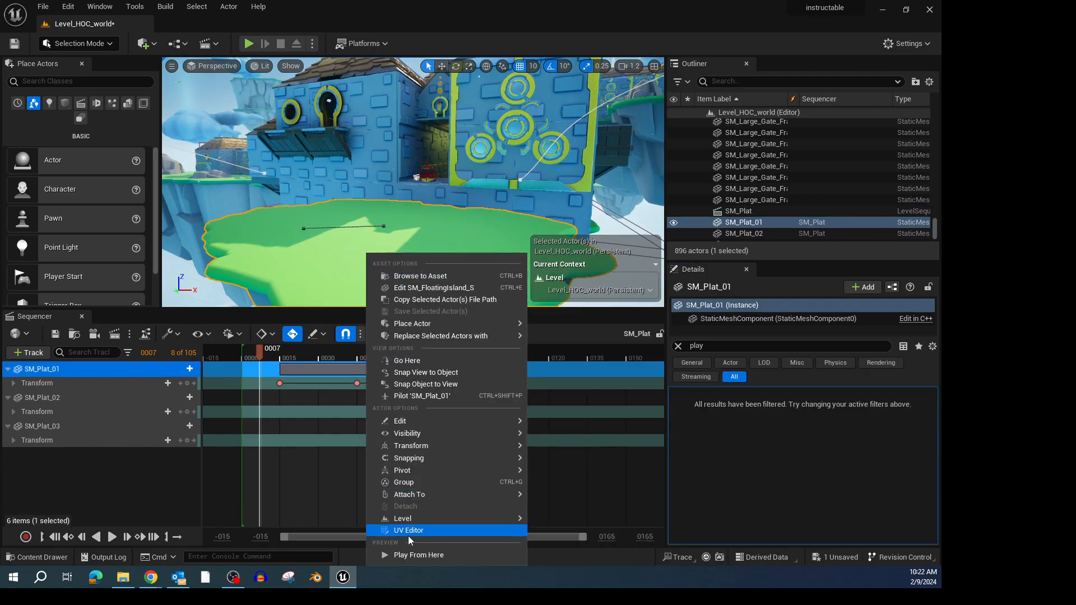
click(411, 554)
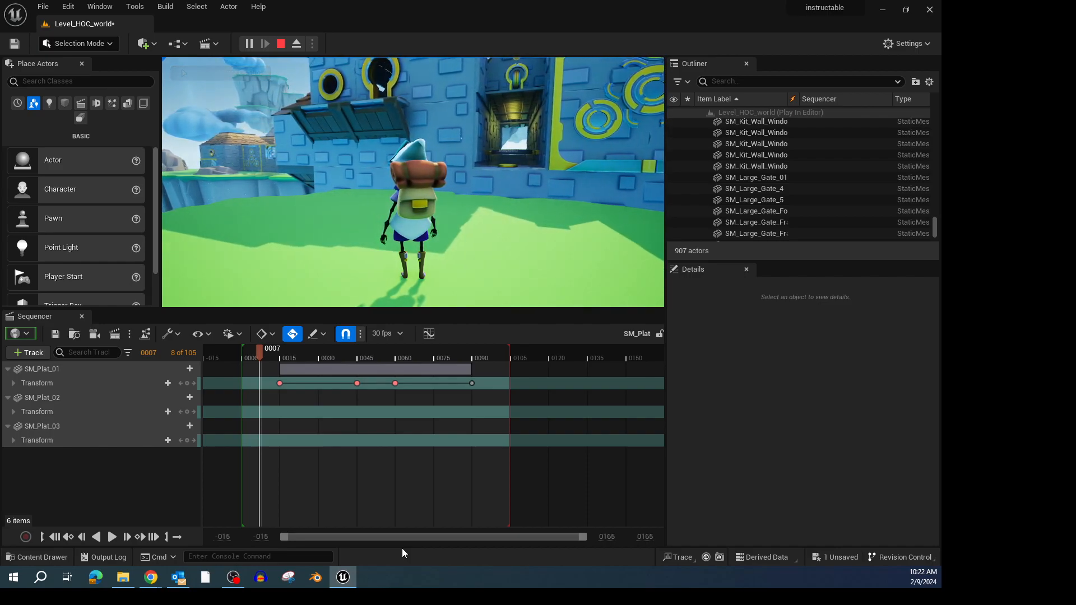
click(458, 241)
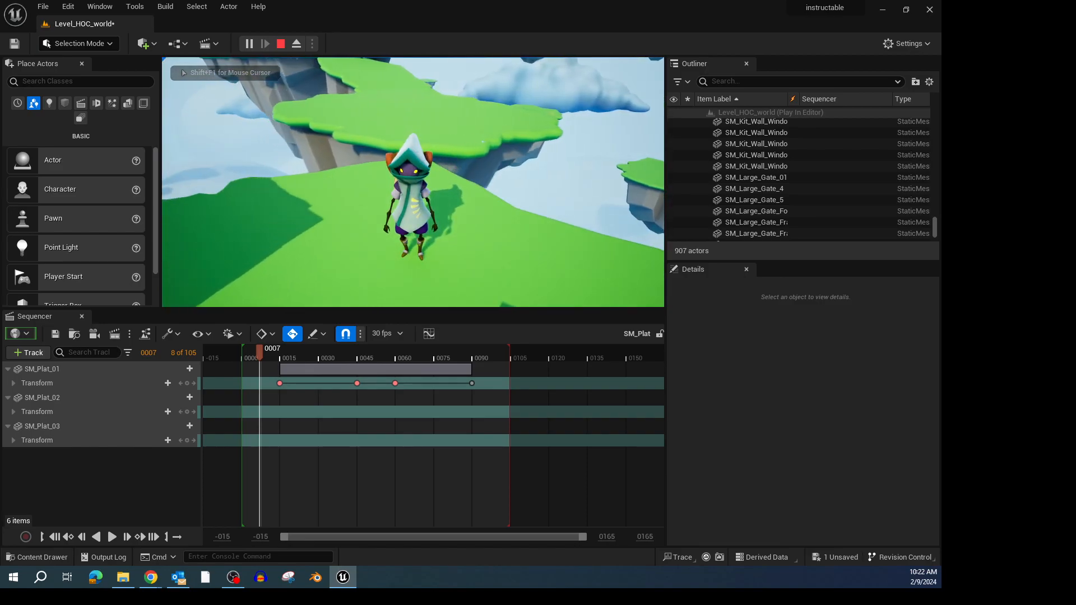
key(d)
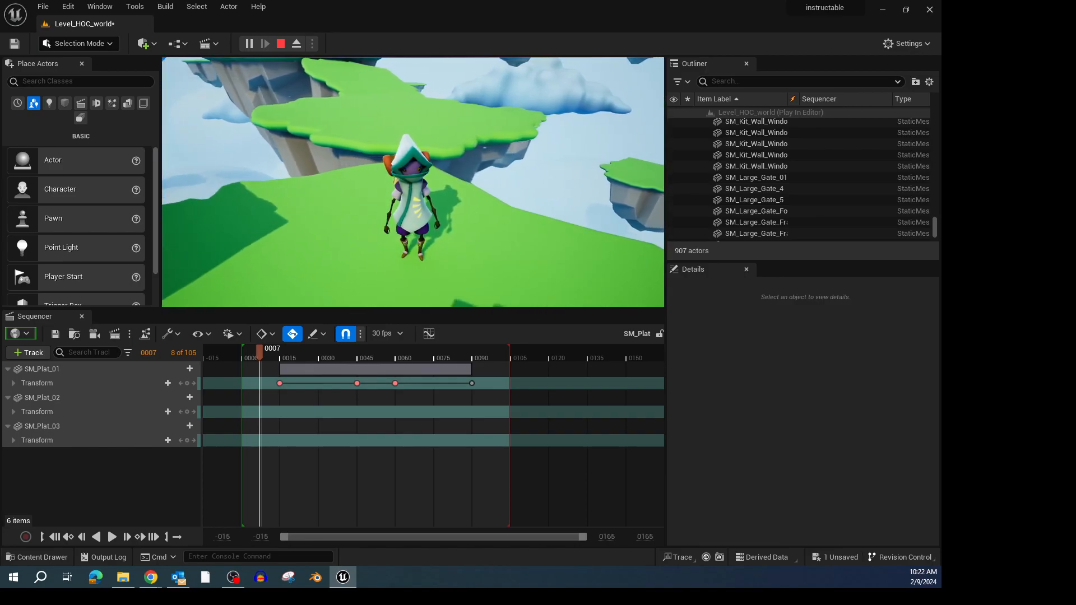
key(a)
key(w)
key(space)
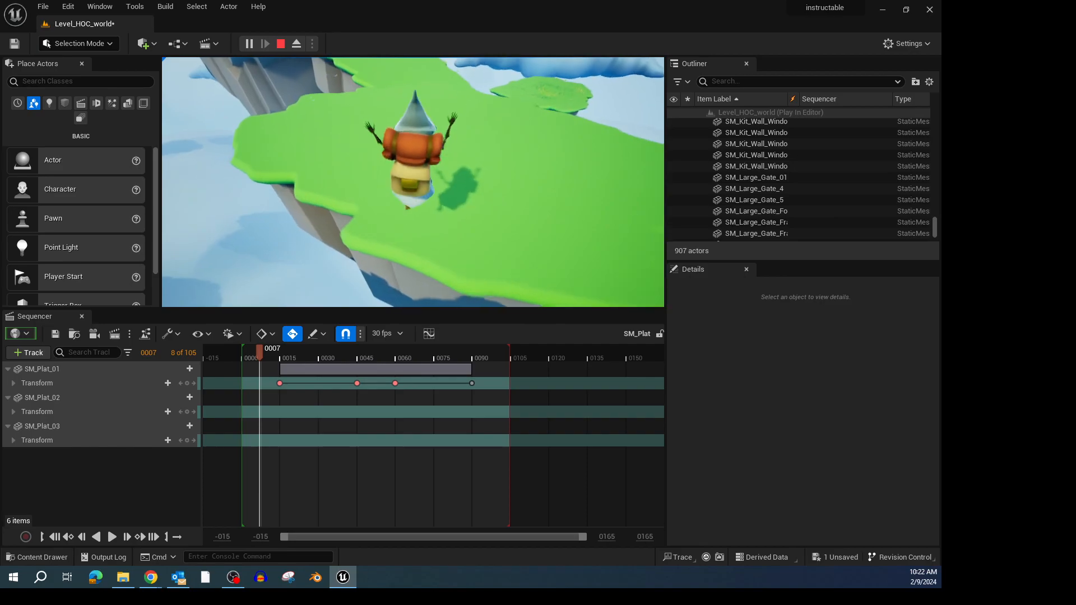
key(Escape)
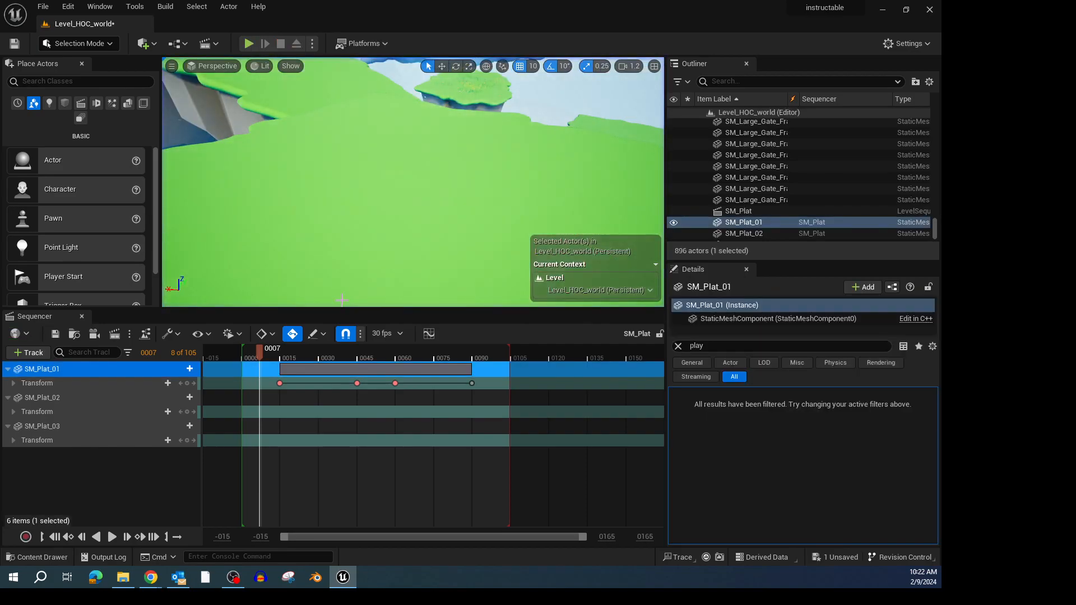
Select the SM_Plat_02 island and rotate it about its vertical axis as seen from above
key(w)
right_drag(381, 231, 404, 244)
key(s)
key(w)
click(462, 193)
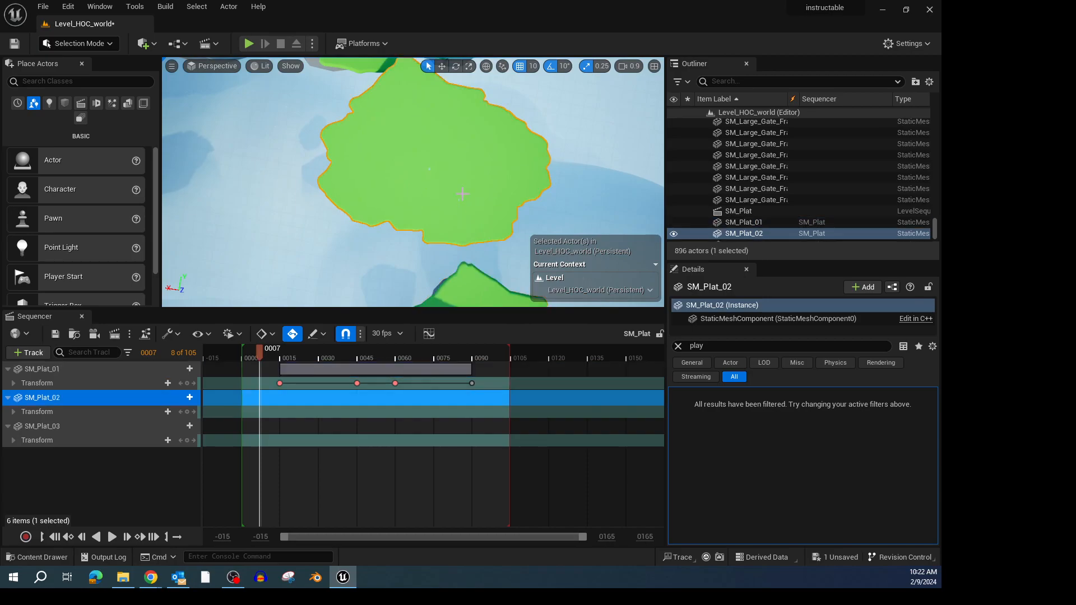
click(456, 68)
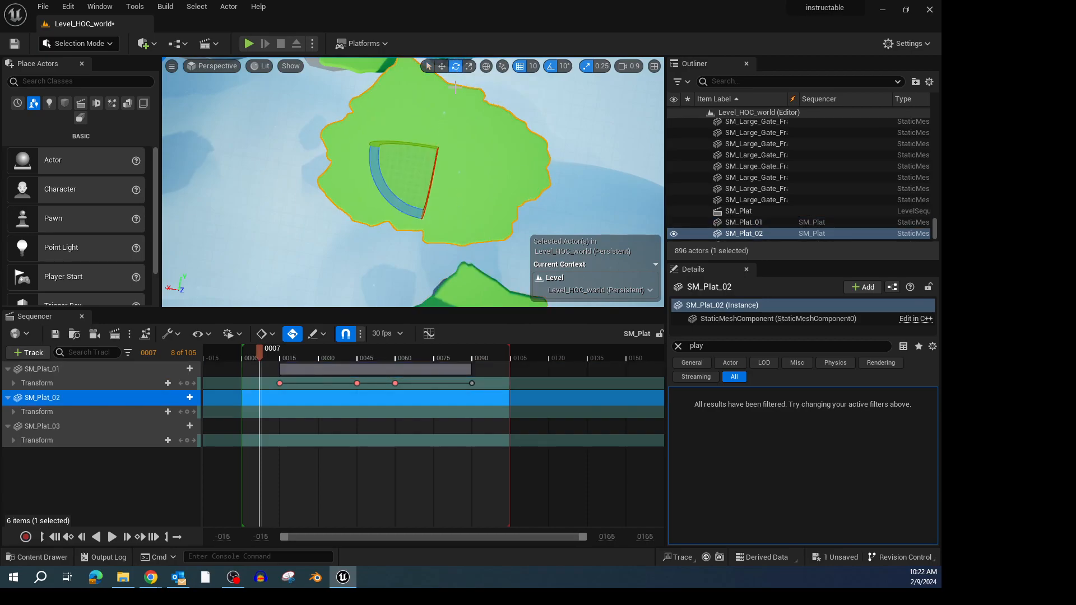
drag(395, 206, 365, 174)
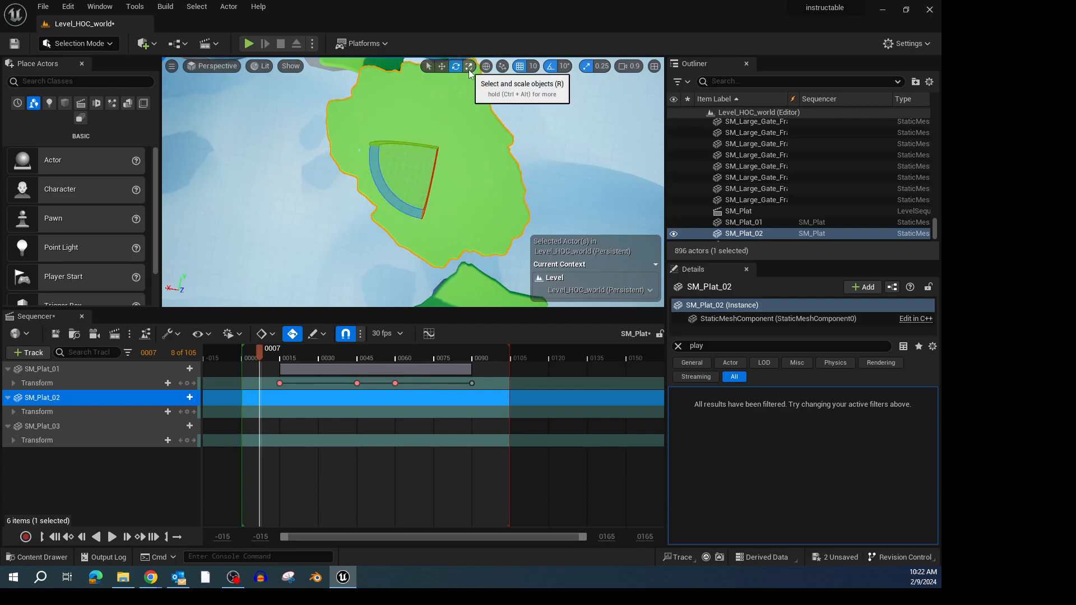
Move SM_Plat_02 horizontally to leave a gap between it and the neighbouring islands
click(441, 66)
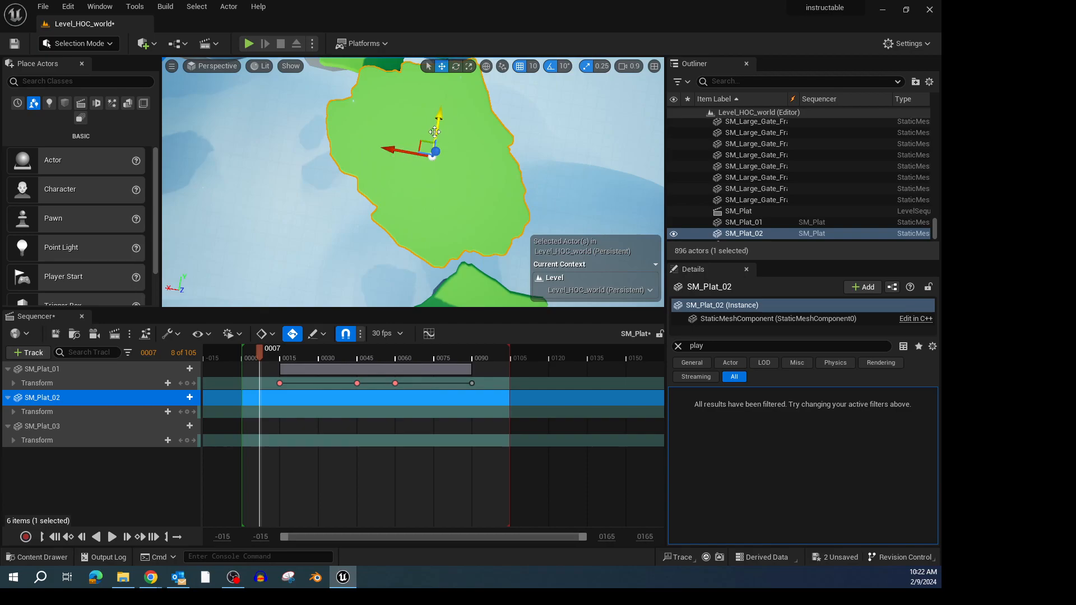
drag(421, 145, 420, 153)
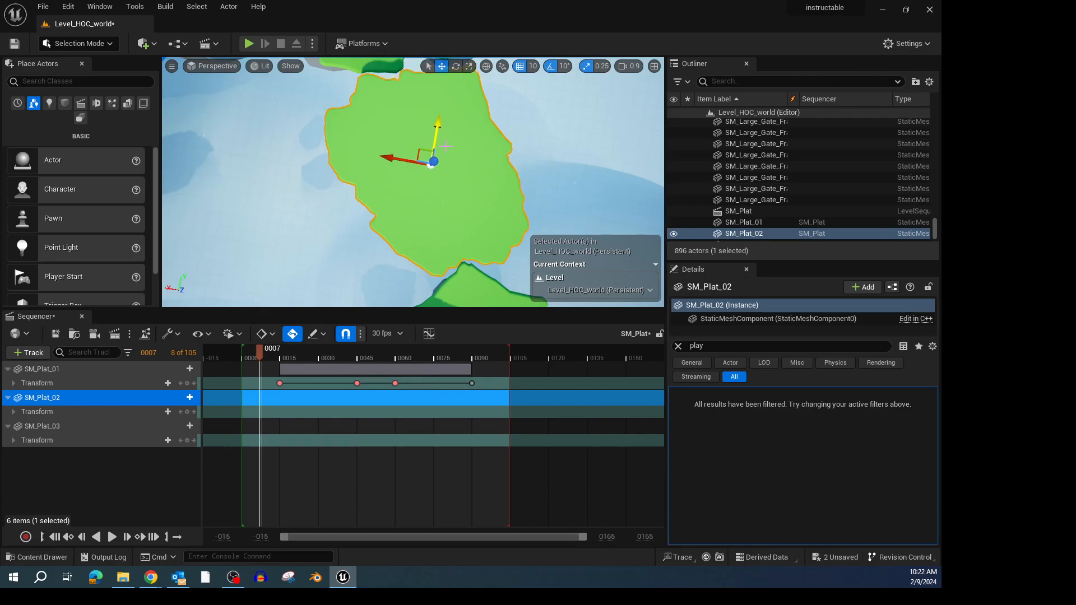
right_drag(474, 162, 488, 162)
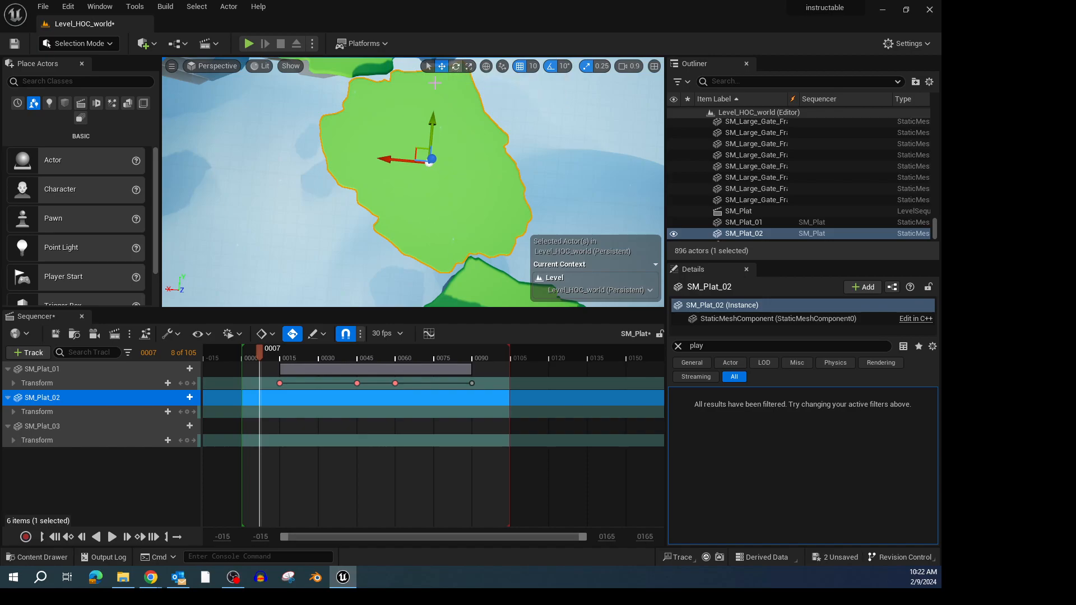
drag(417, 149, 465, 128)
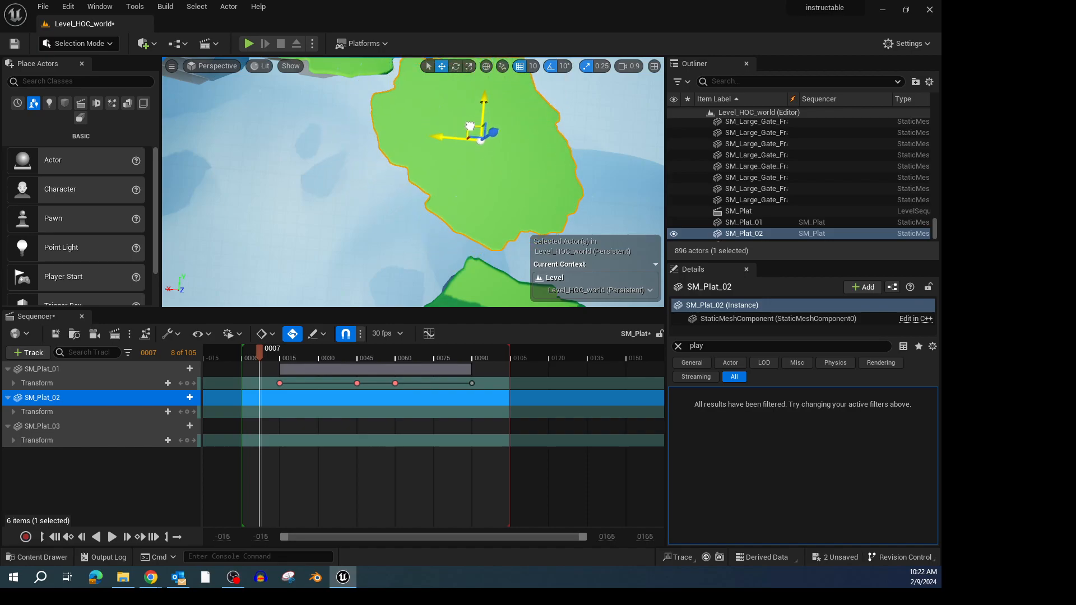
scroll(531, 151, down, 6)
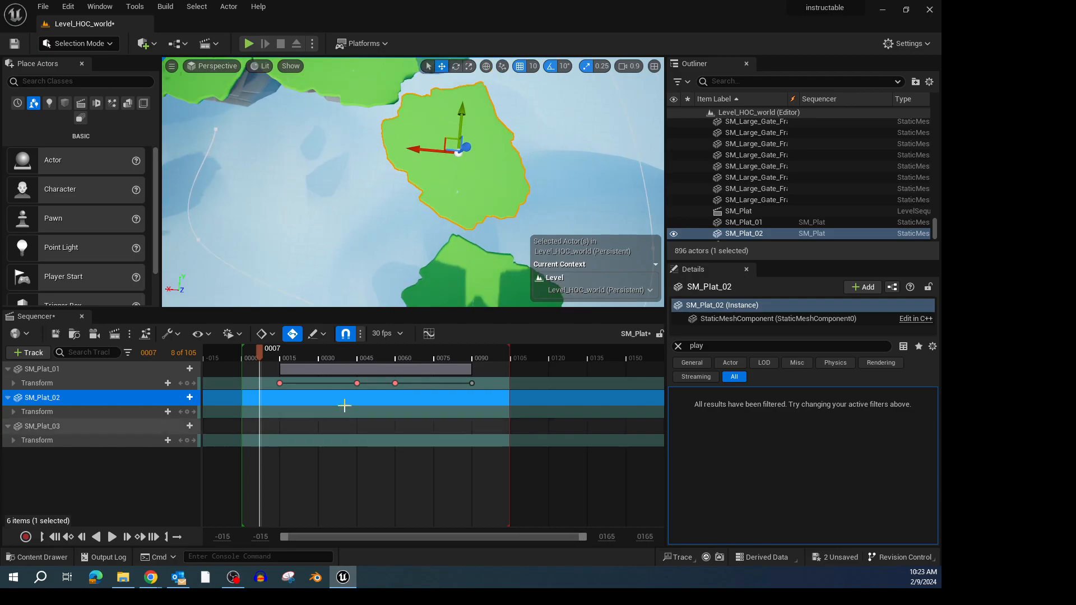
Key SM_Plat_02's transform at frames 15 and 45, and rotate the island about its vertical axis at frame 45
drag(259, 347, 281, 349)
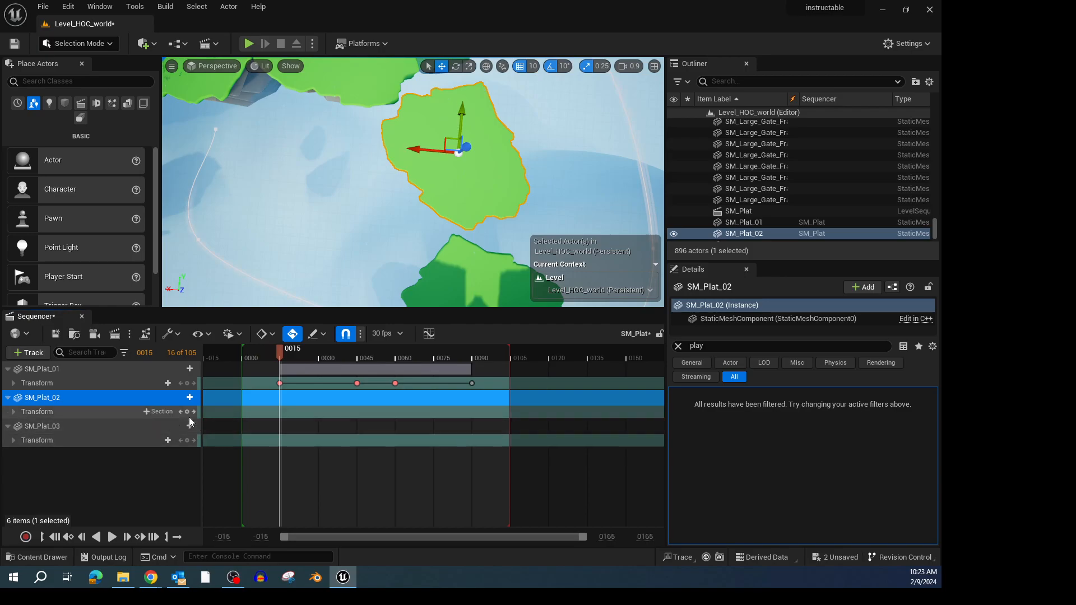
click(188, 412)
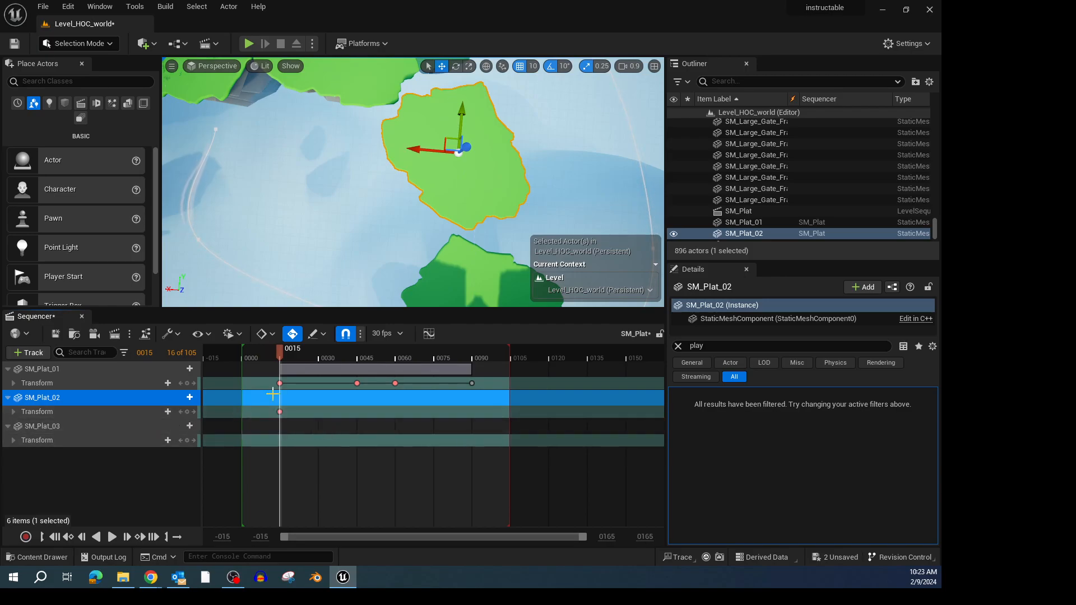
drag(281, 352, 358, 363)
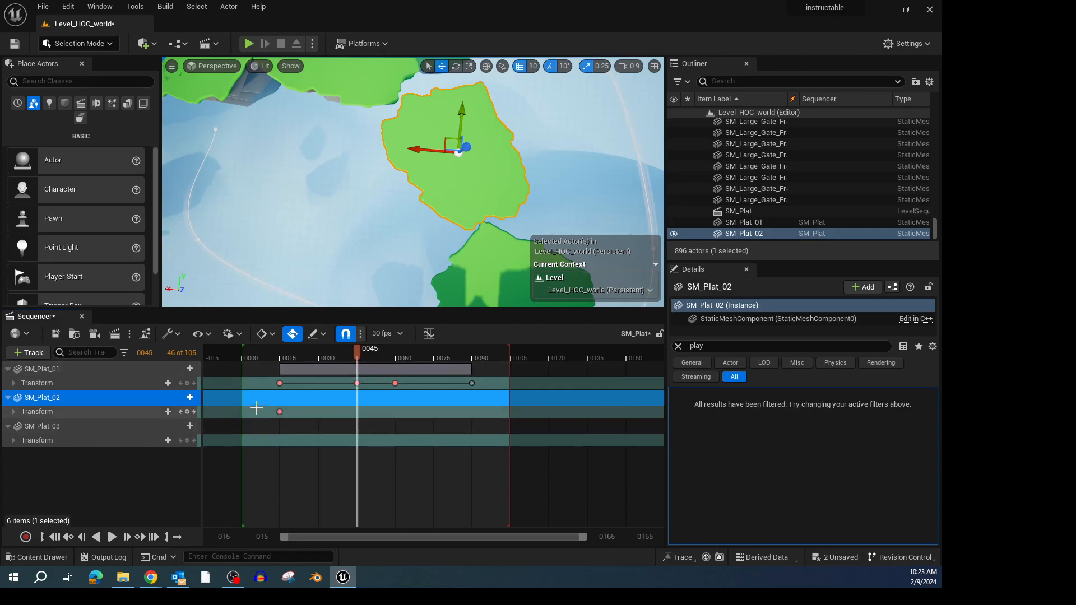
click(187, 411)
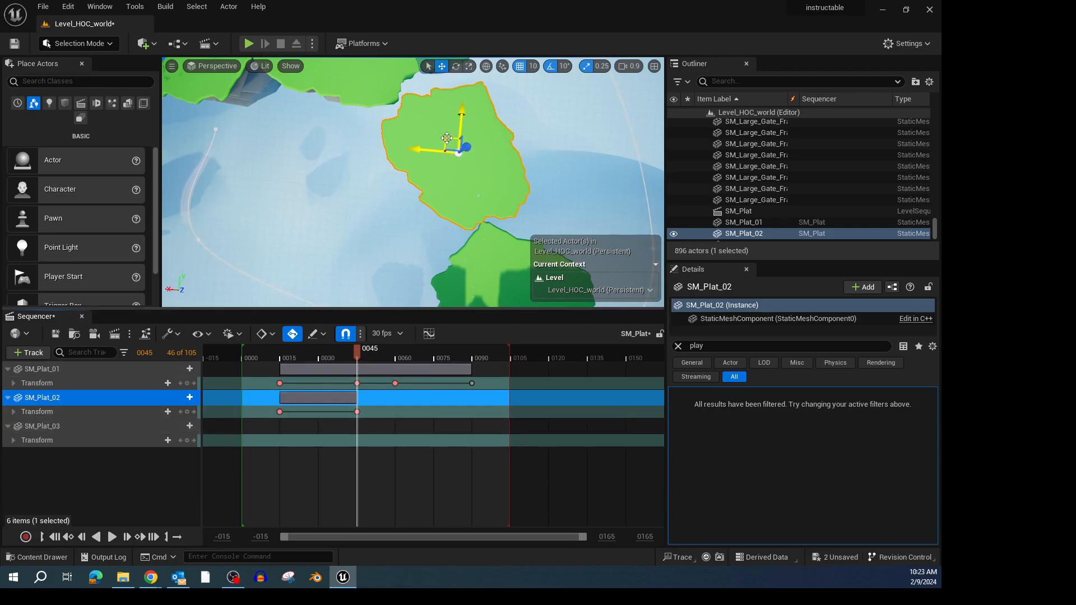
click(456, 66)
mouse_move(437, 211)
mouse_down()
mouse_move(395, 201)
mouse_move(435, 208)
mouse_up()
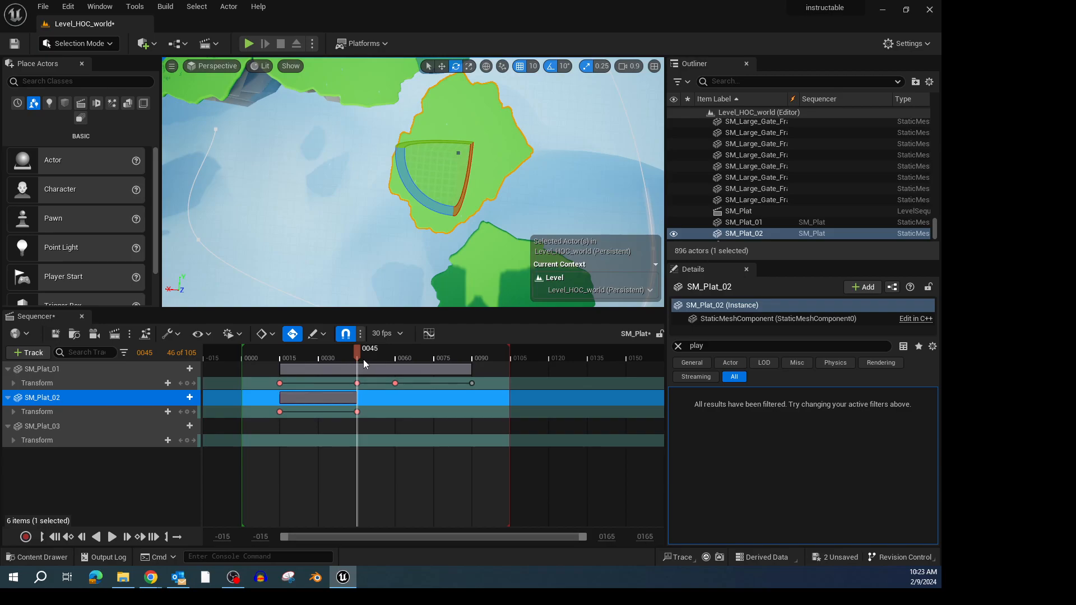
Key SM_Plat_02's transform at frame 60 and paste a copy of its frame 15 key at frame 89
drag(357, 350, 396, 354)
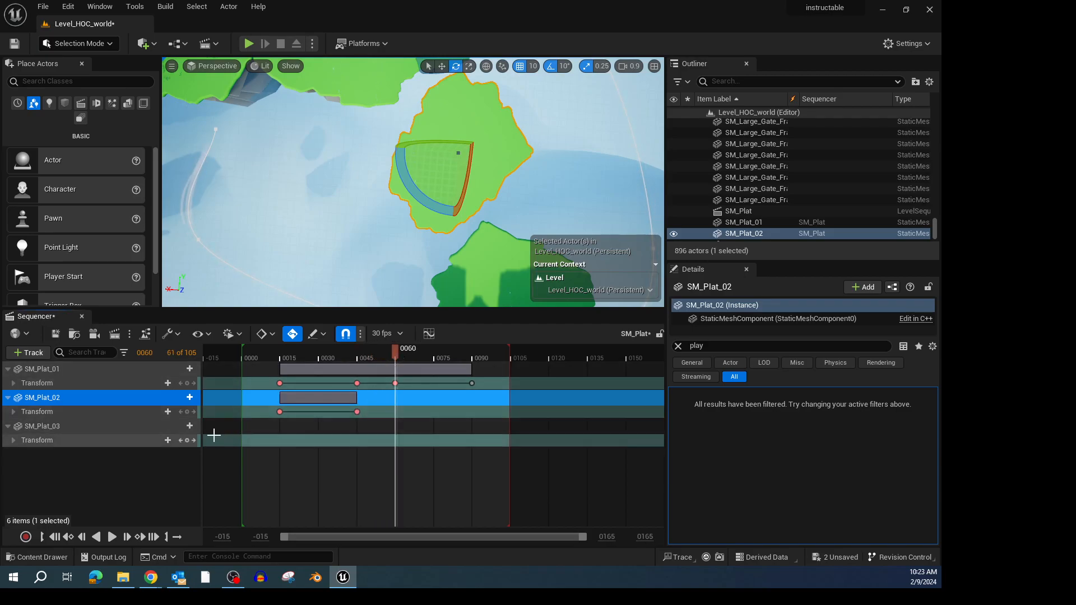
click(188, 412)
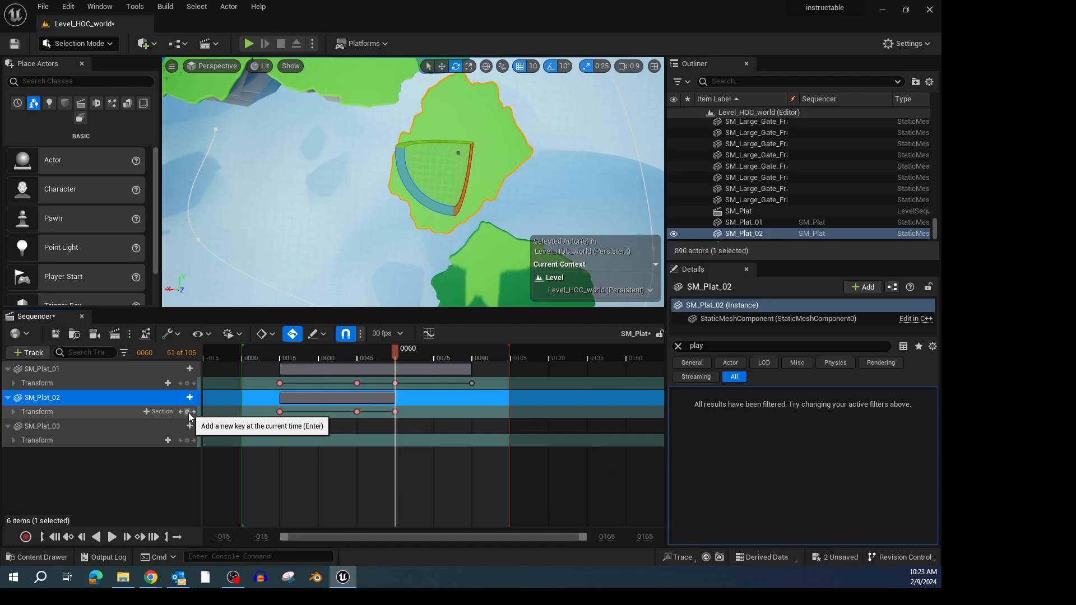
drag(395, 351, 470, 368)
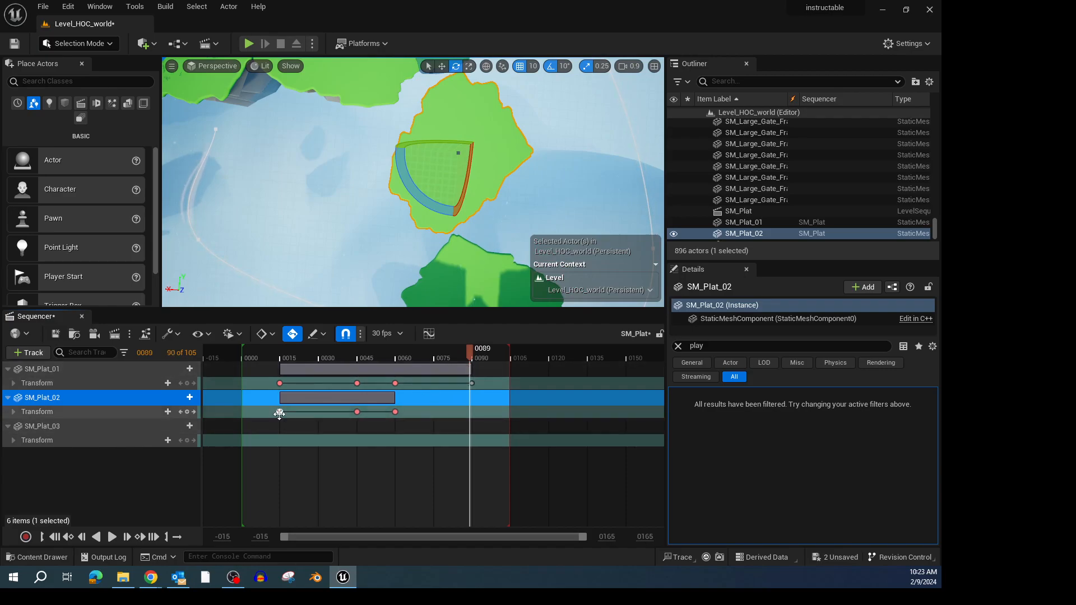
right_click(279, 411)
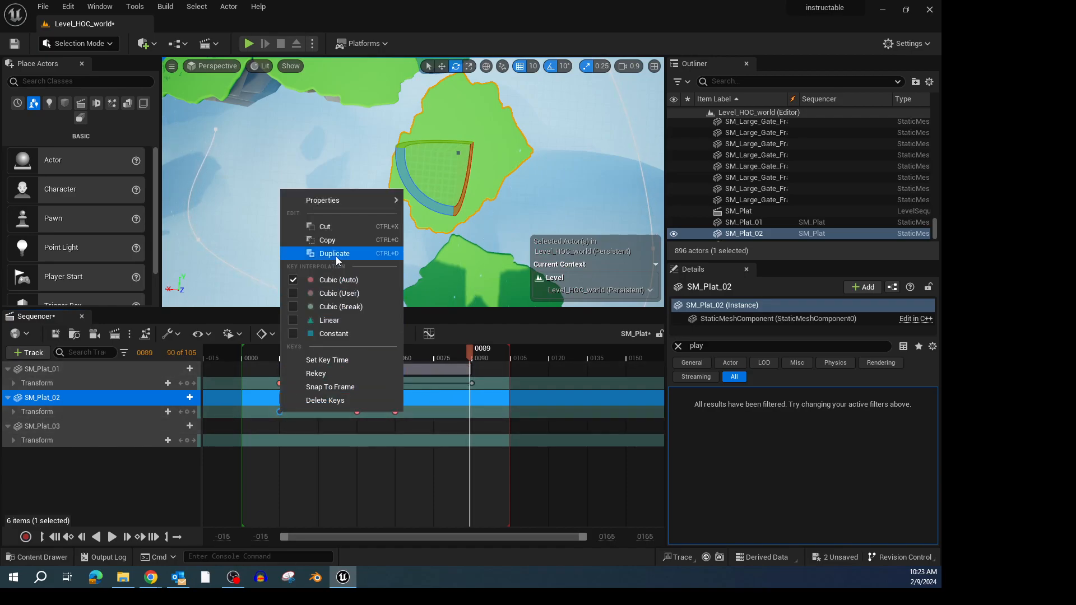
click(320, 241)
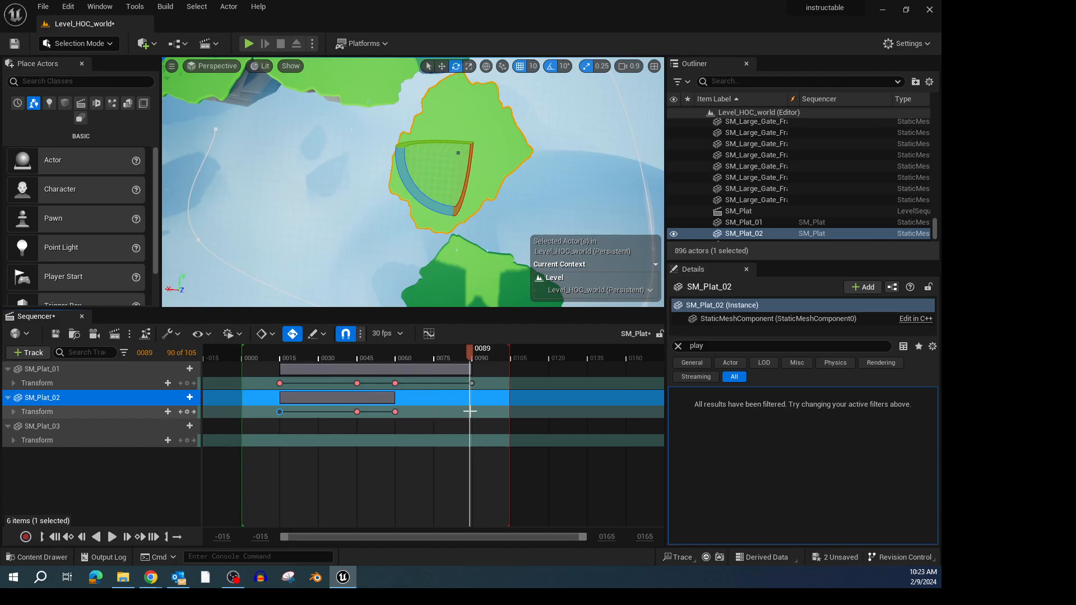
right_click(470, 411)
mouse_move(511, 132)
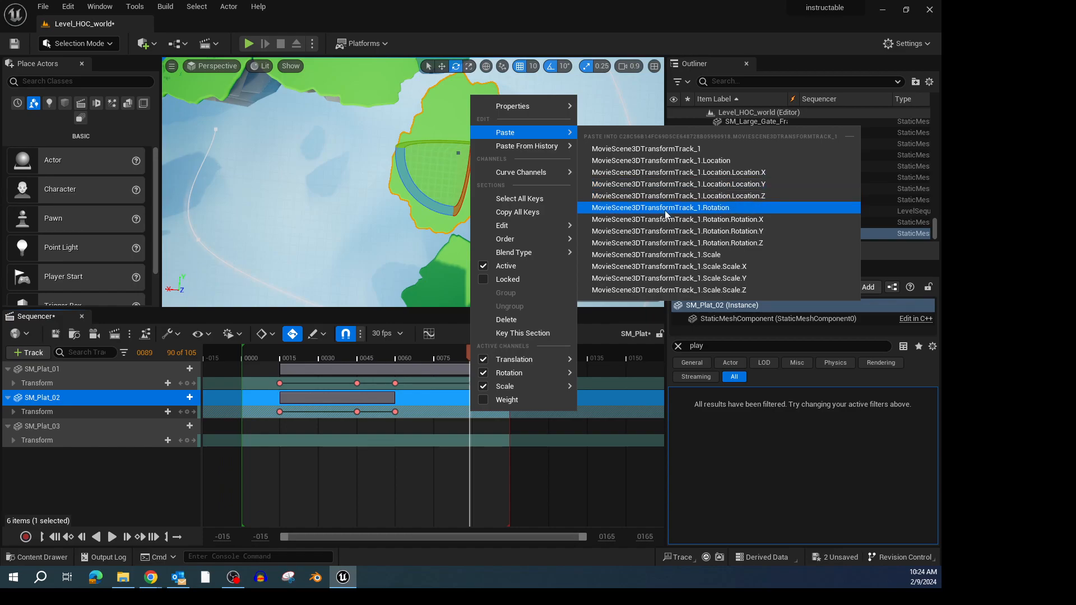
click(661, 149)
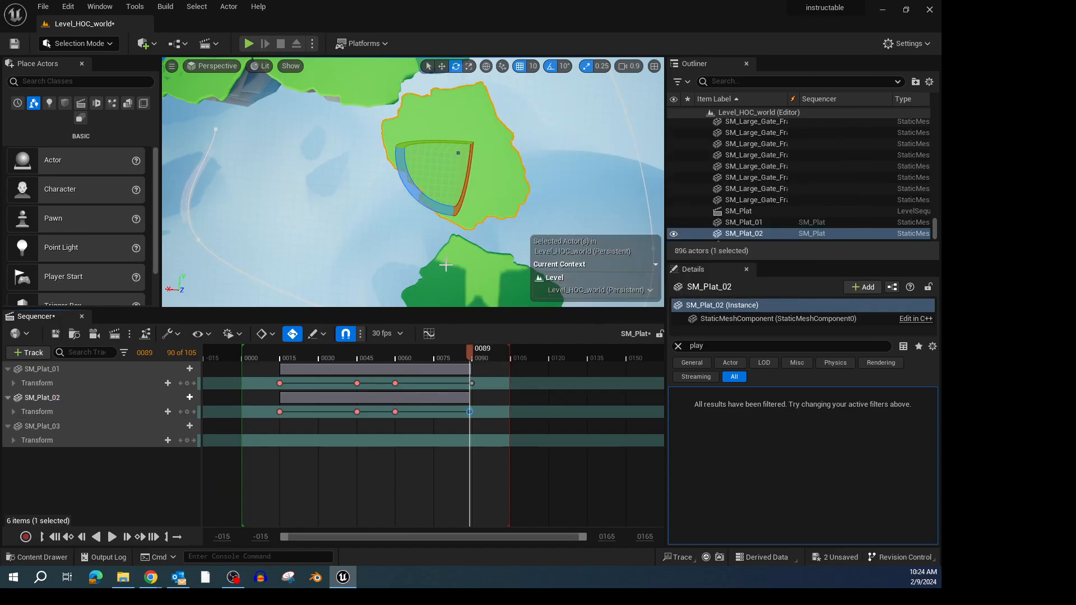
mouse_move(471, 357)
mouse_down()
mouse_move(244, 356)
mouse_move(473, 354)
mouse_move(285, 364)
mouse_move(456, 349)
mouse_move(288, 350)
mouse_move(469, 346)
mouse_up()
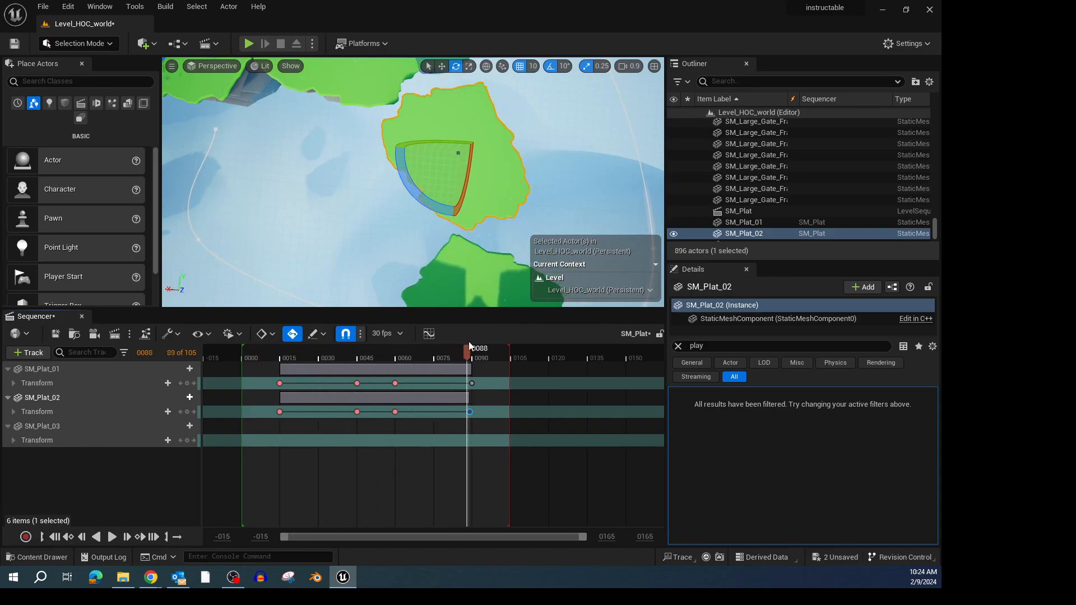
Key SM_Plat_03's transform at frames 15 and 45, and scale the island down at frame 45
right_drag(464, 214, 464, 214)
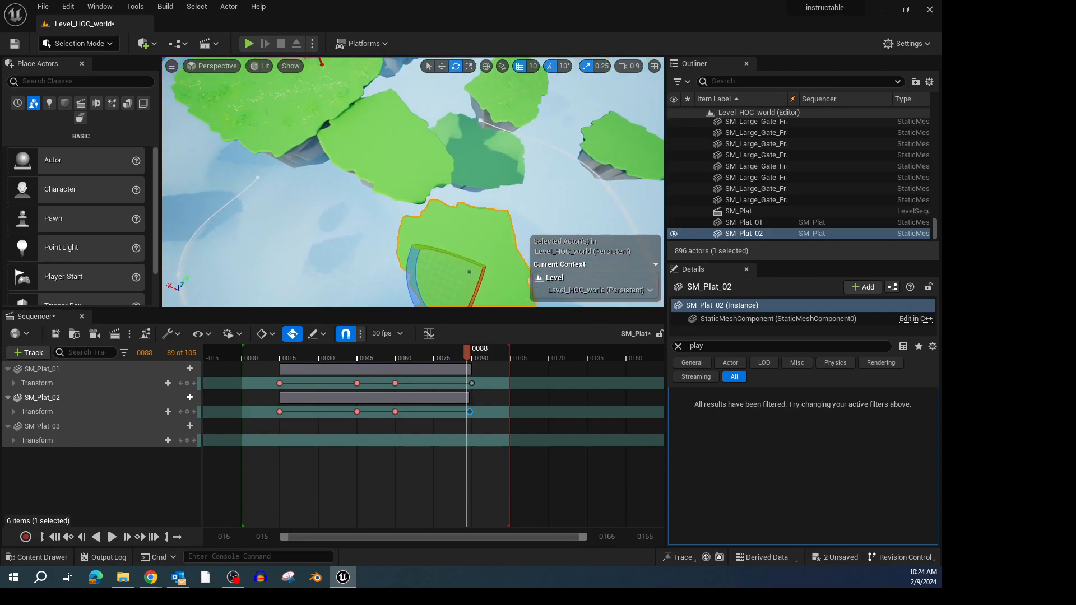
click(42, 426)
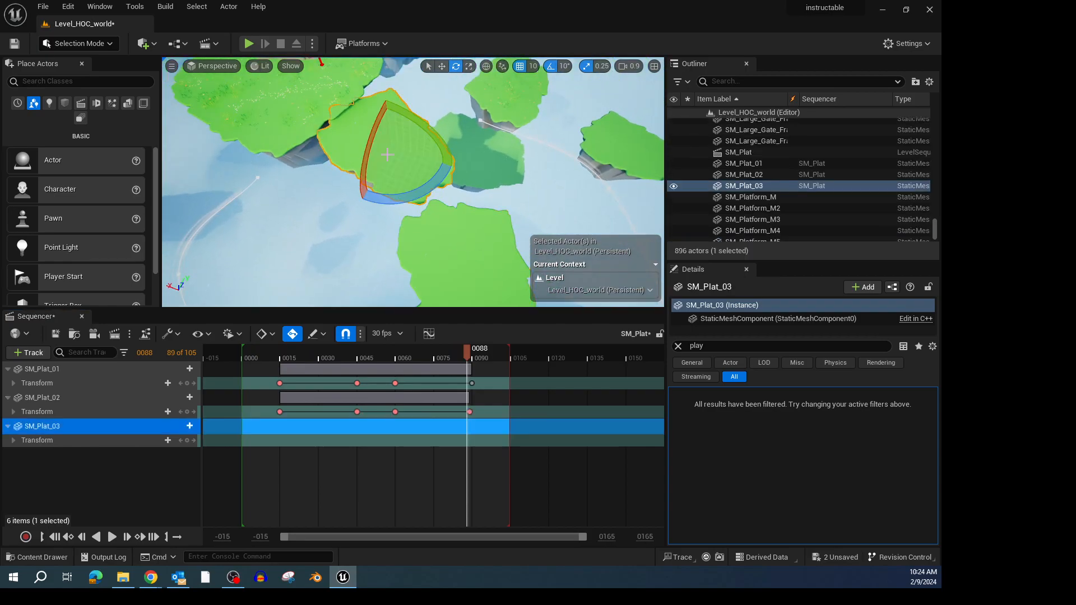
drag(467, 353, 279, 372)
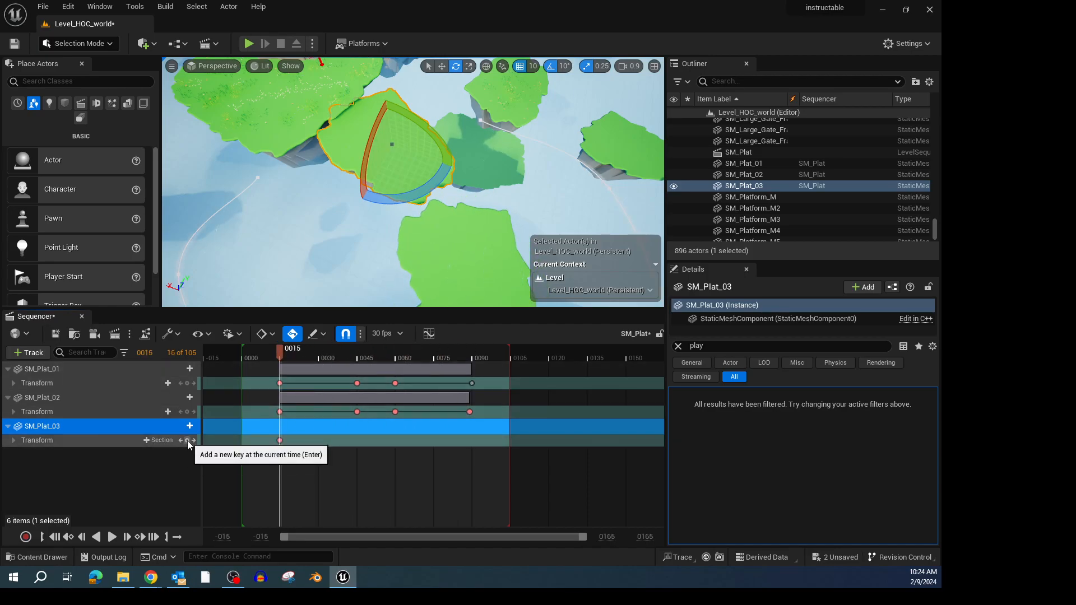
drag(282, 354, 357, 366)
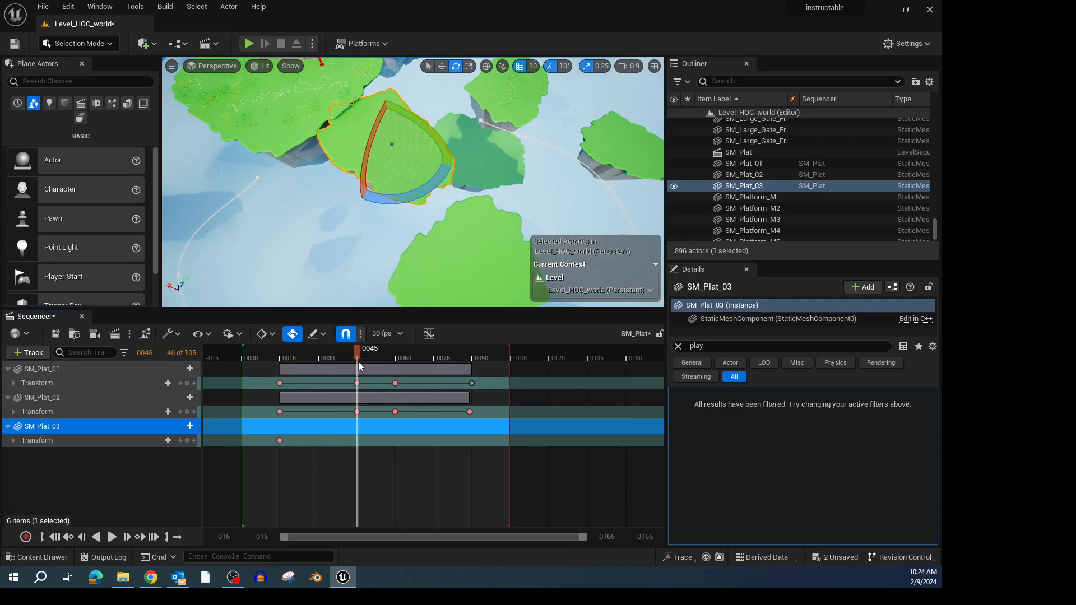
click(188, 441)
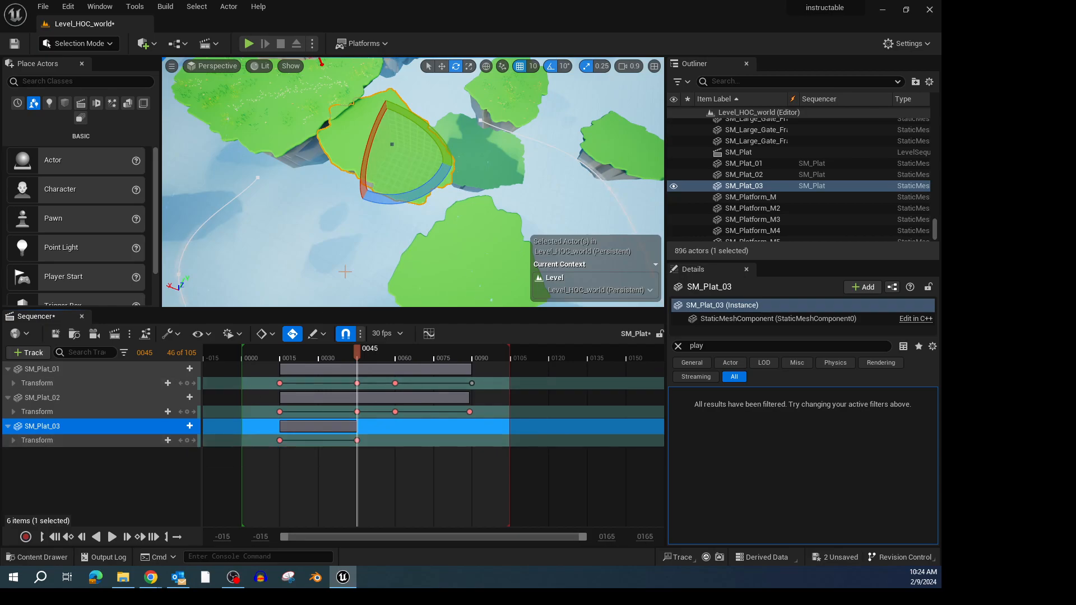
click(468, 66)
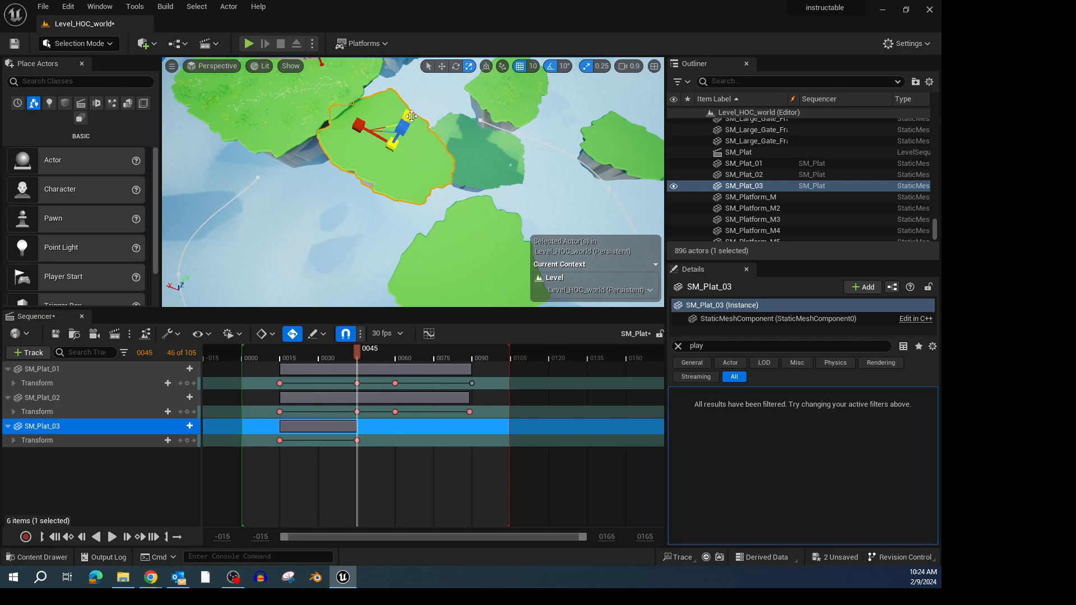
drag(392, 151, 386, 160)
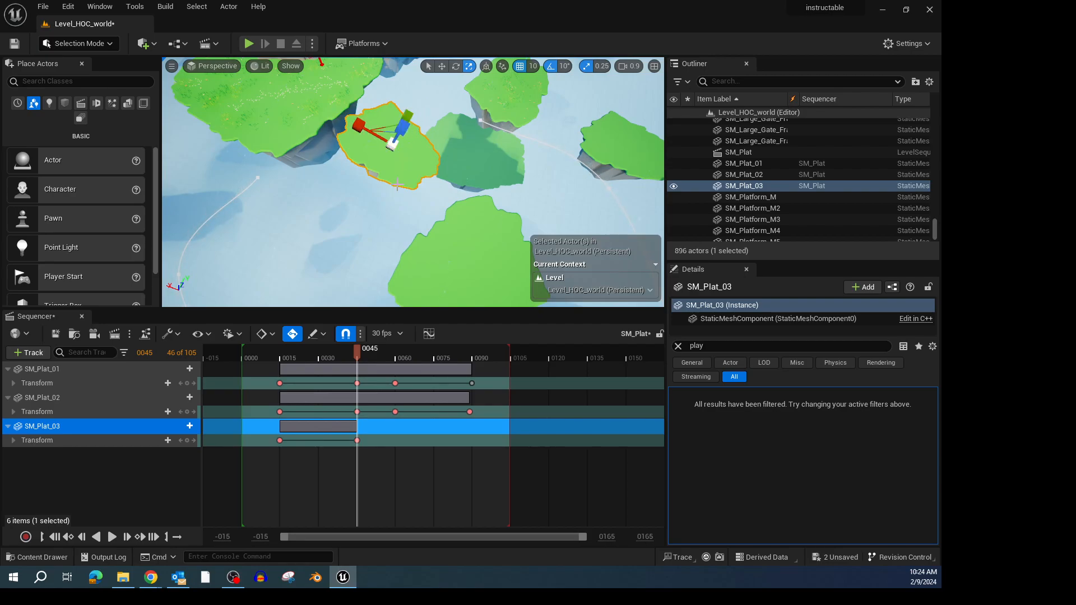
Key SM_Plat_03's transform at frame 60 and paste a copy of its frame 15 key at frame 89
drag(358, 354, 397, 362)
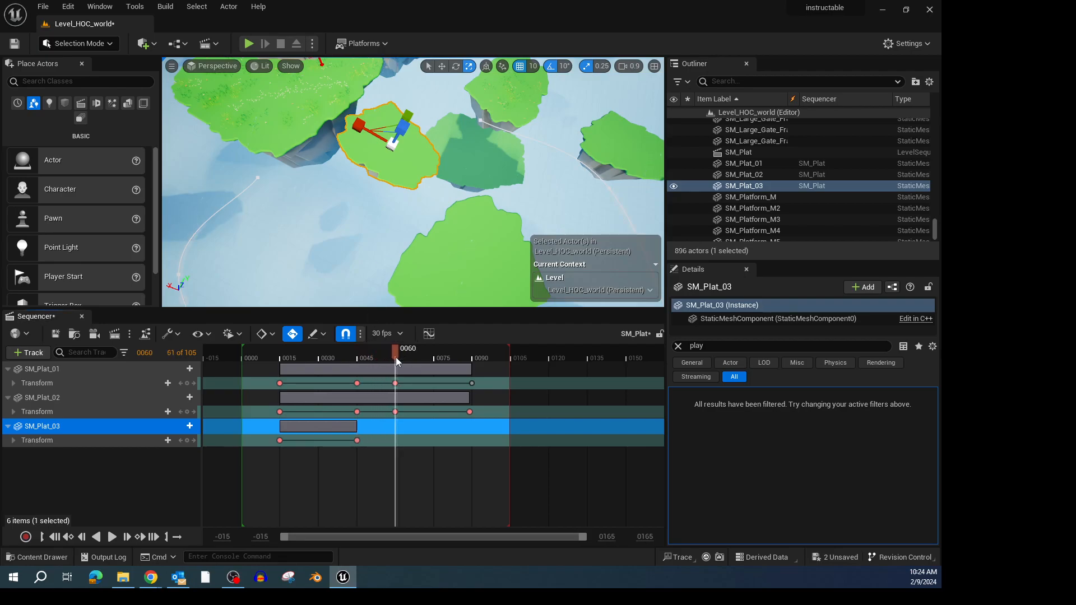
click(188, 441)
drag(396, 351, 471, 364)
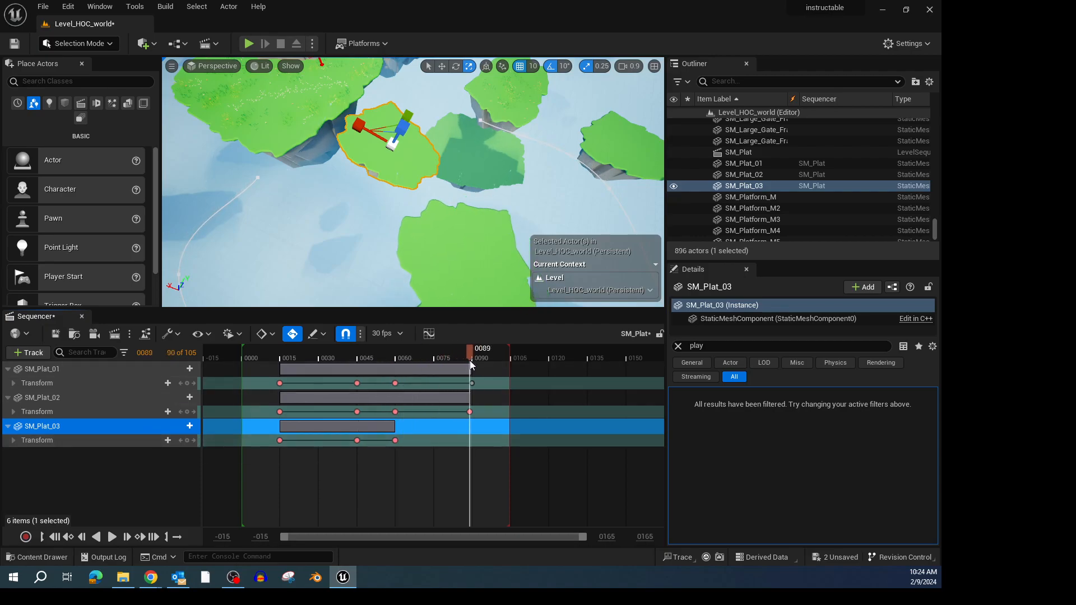
right_click(280, 441)
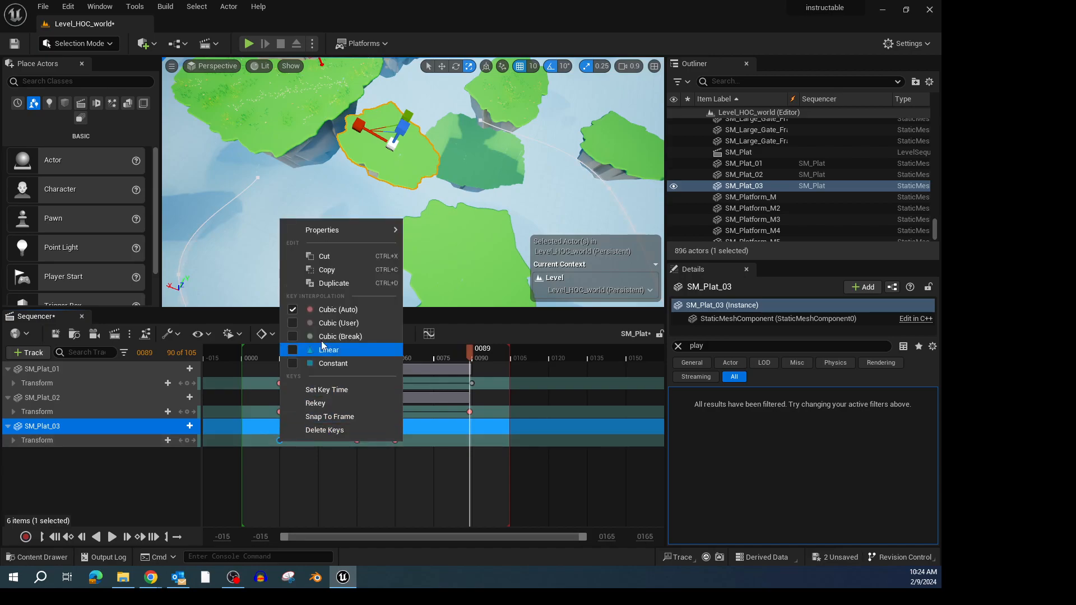
click(333, 271)
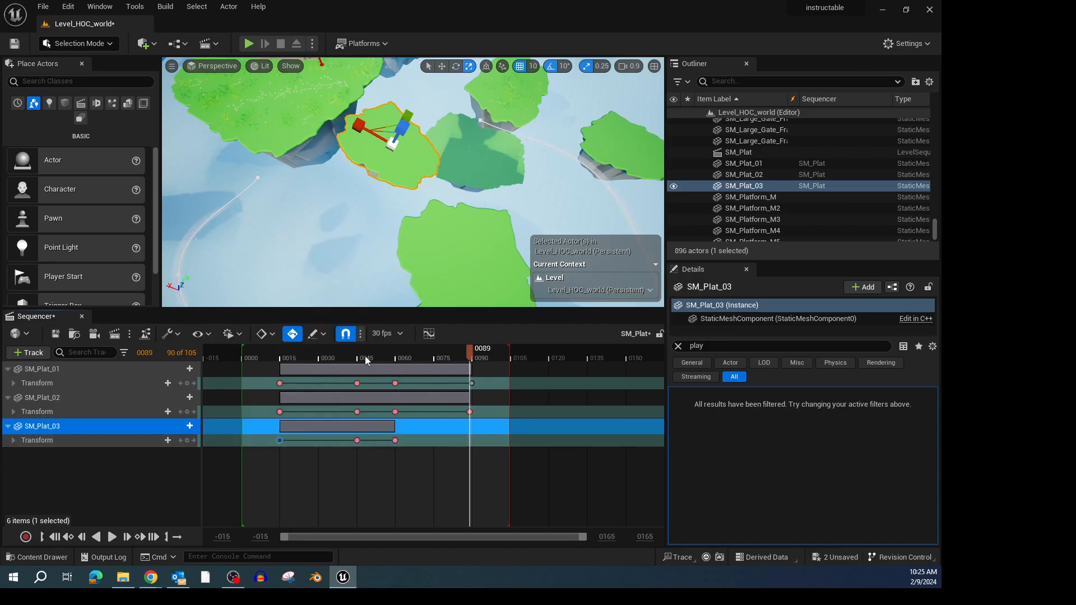
right_click(470, 442)
mouse_move(511, 168)
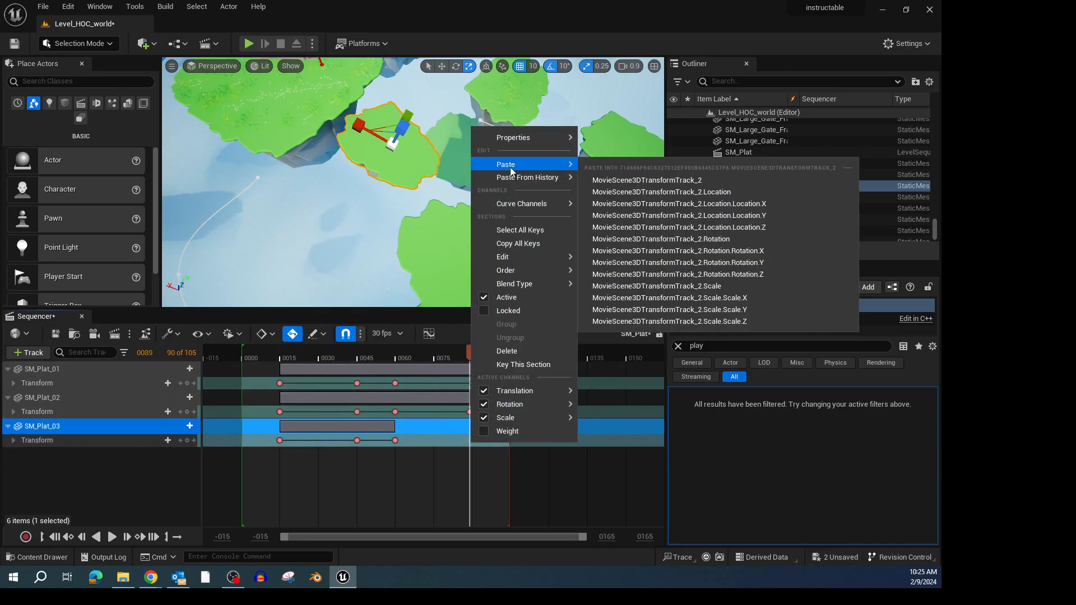
click(633, 180)
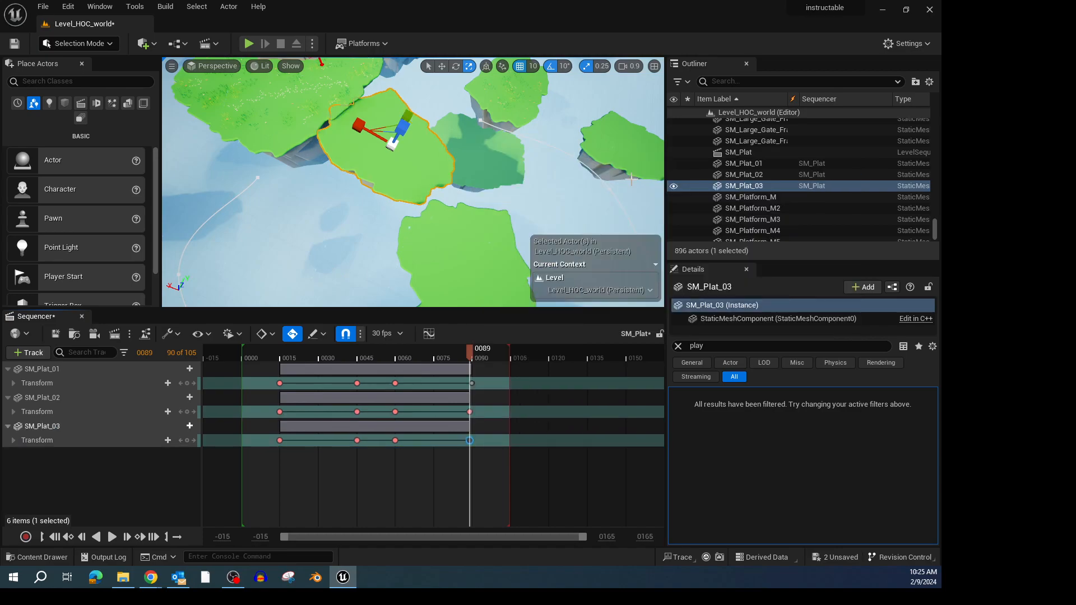
Return the sequence to frame 1 and start playing the level from the SM_Plat_01 island beside the blue tower
drag(469, 353, 243, 369)
right_drag(500, 228, 269, 236)
right_drag(392, 197, 397, 182)
scroll(392, 197, up, 8)
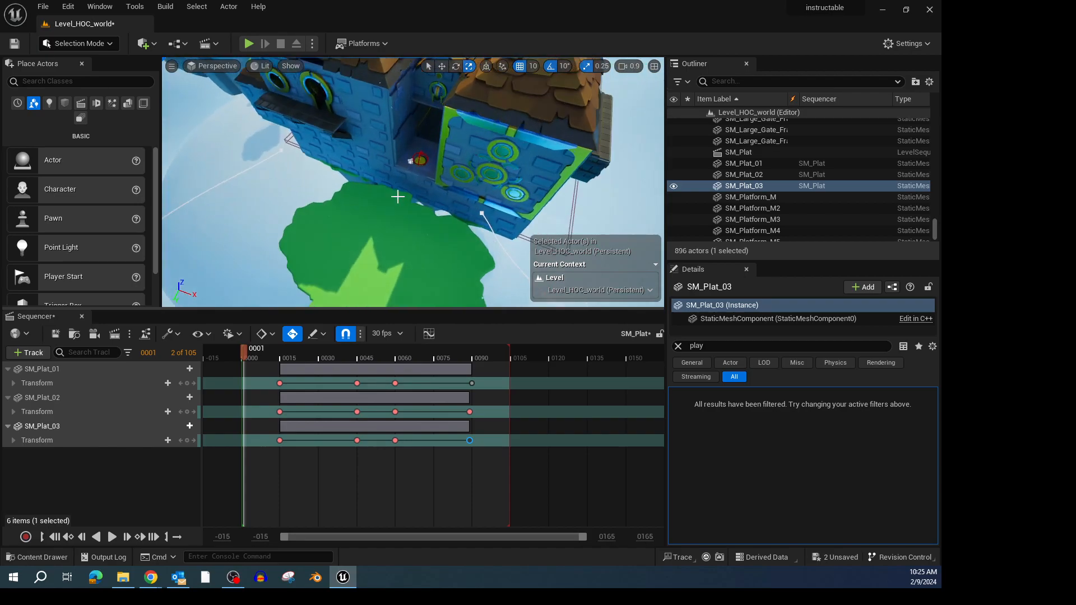
scroll(392, 198, up, 3)
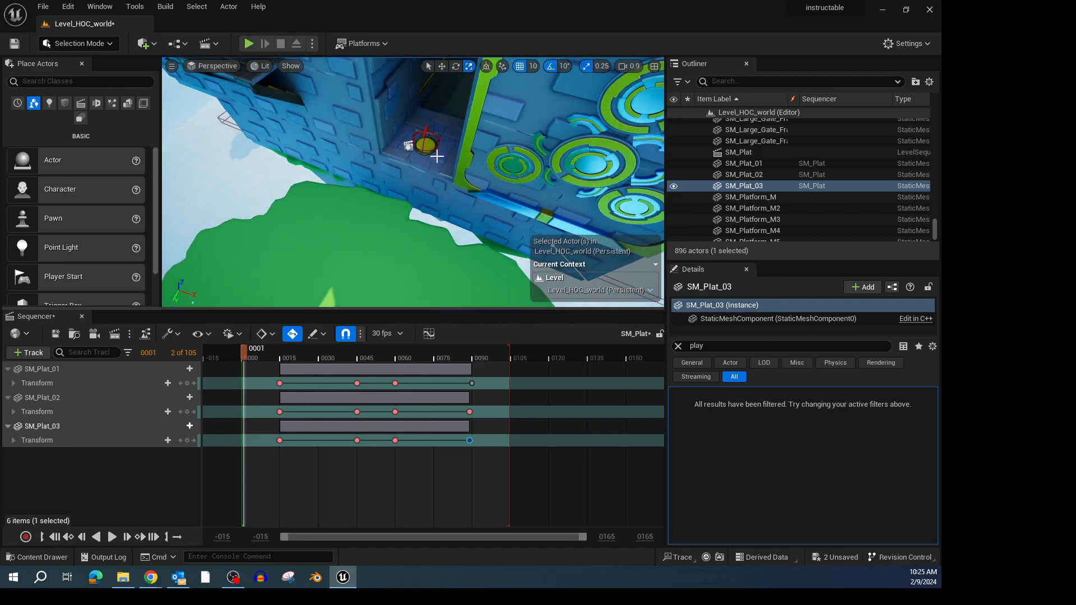
click(314, 289)
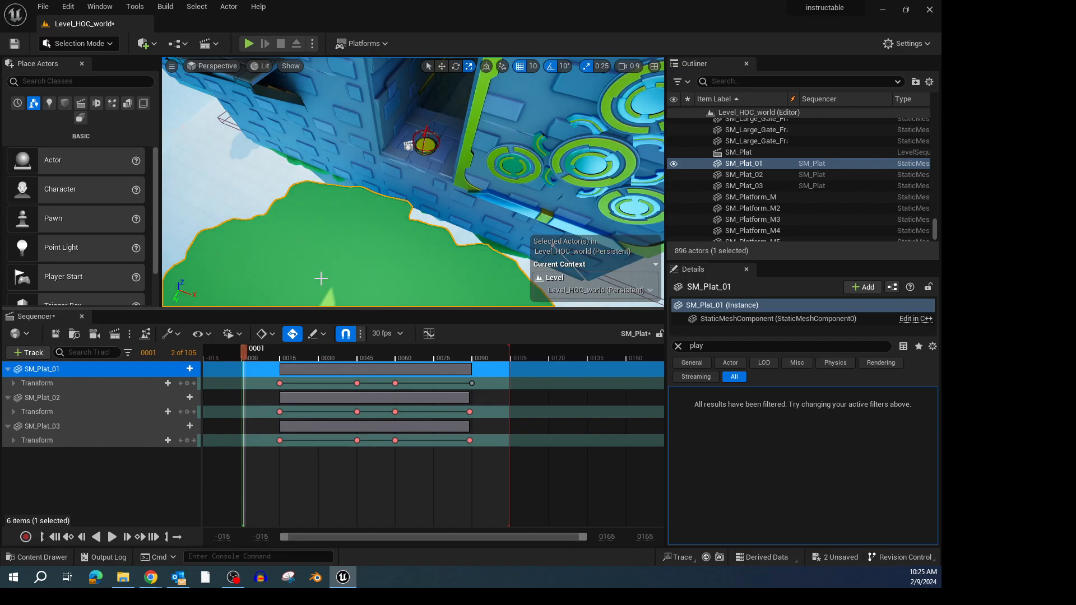
right_click(320, 278)
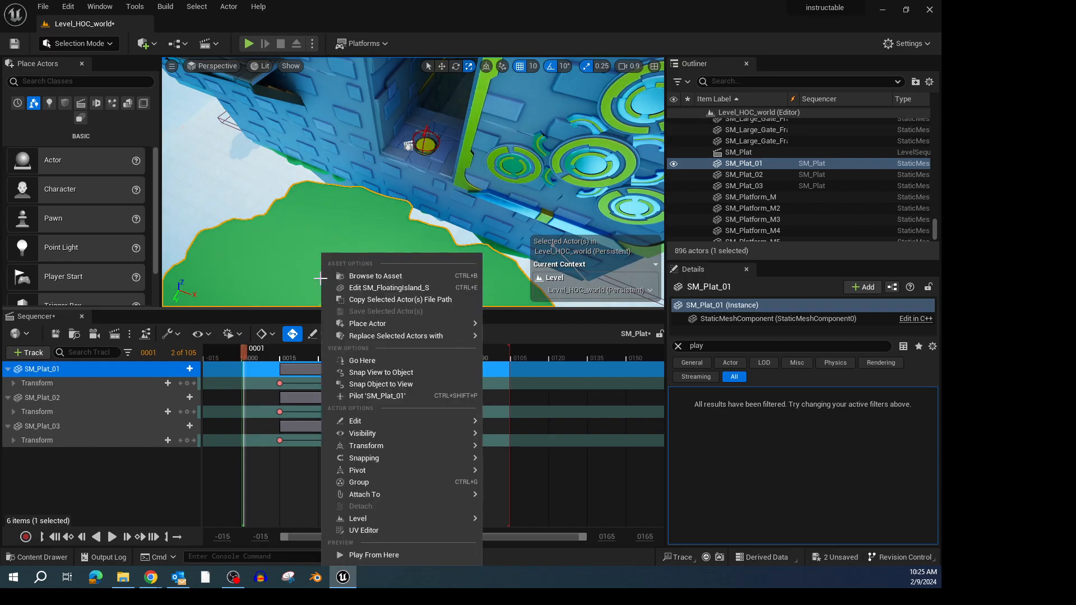
click(370, 553)
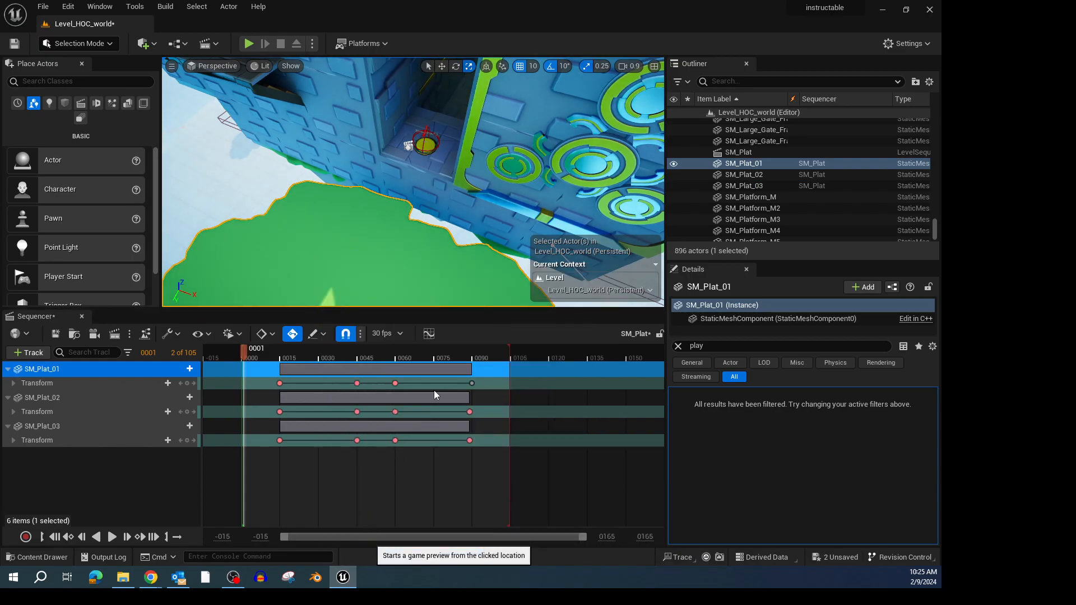
key(alt+p)
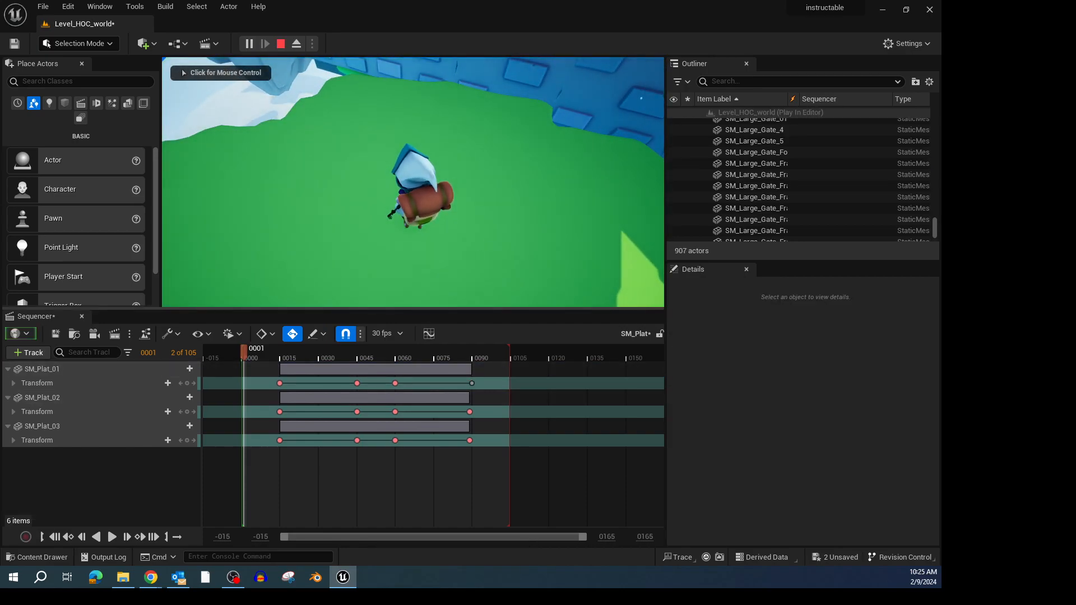
Run and jump the character from the island towards the tower, continue to the round yellow platforms, and stop the session
click(413, 182)
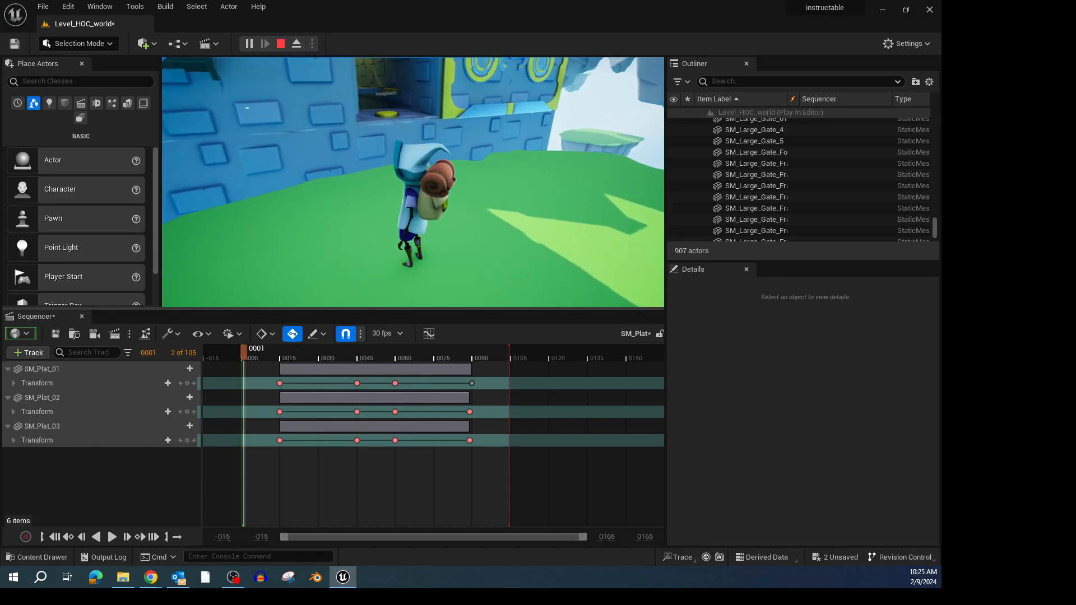
key(w)
key(space)
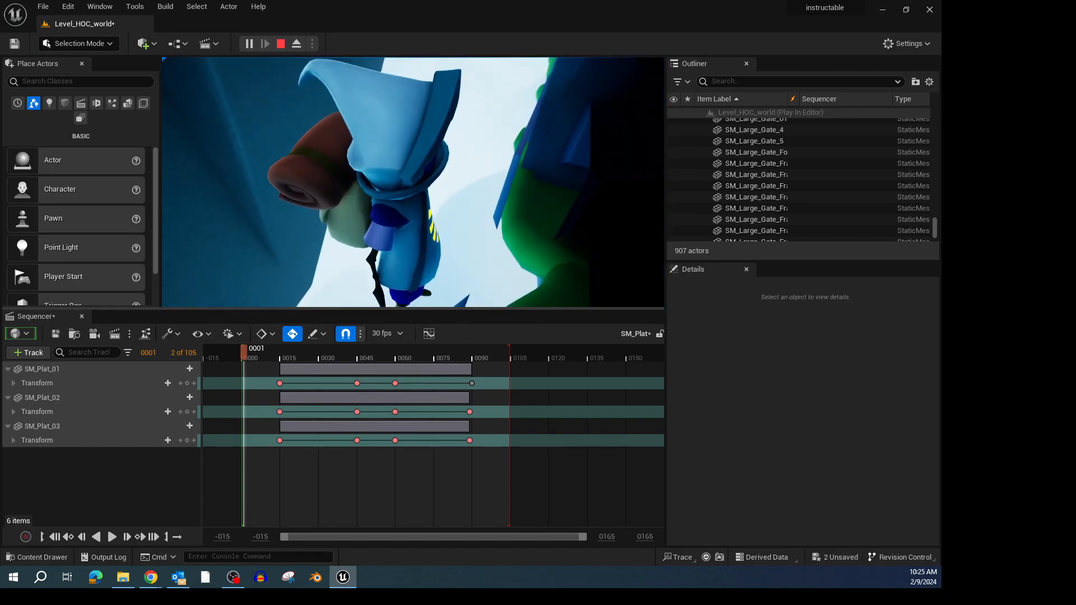
key(w)
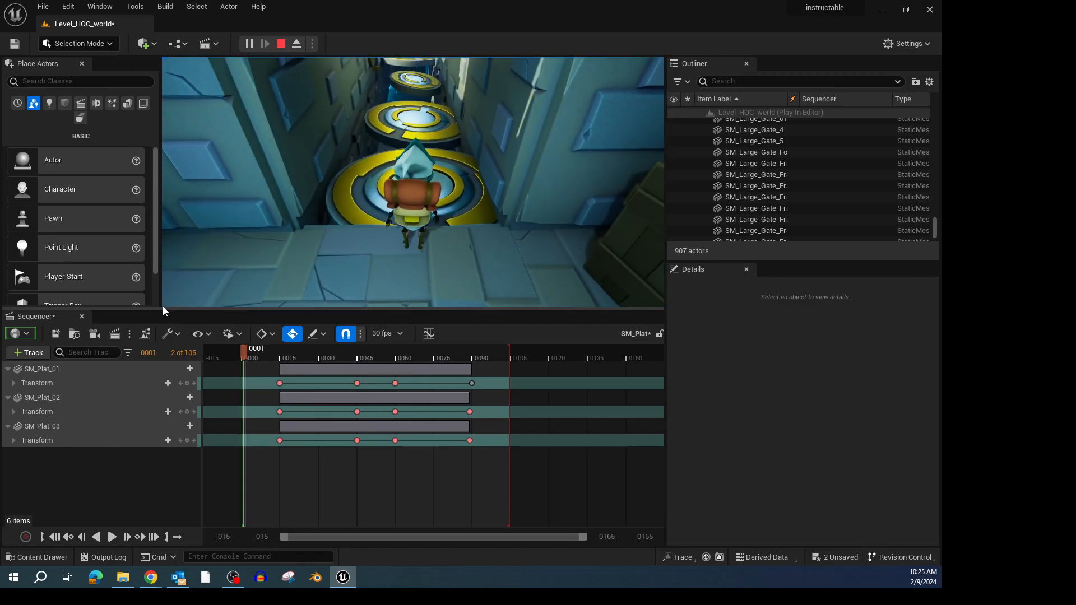
key(Escape)
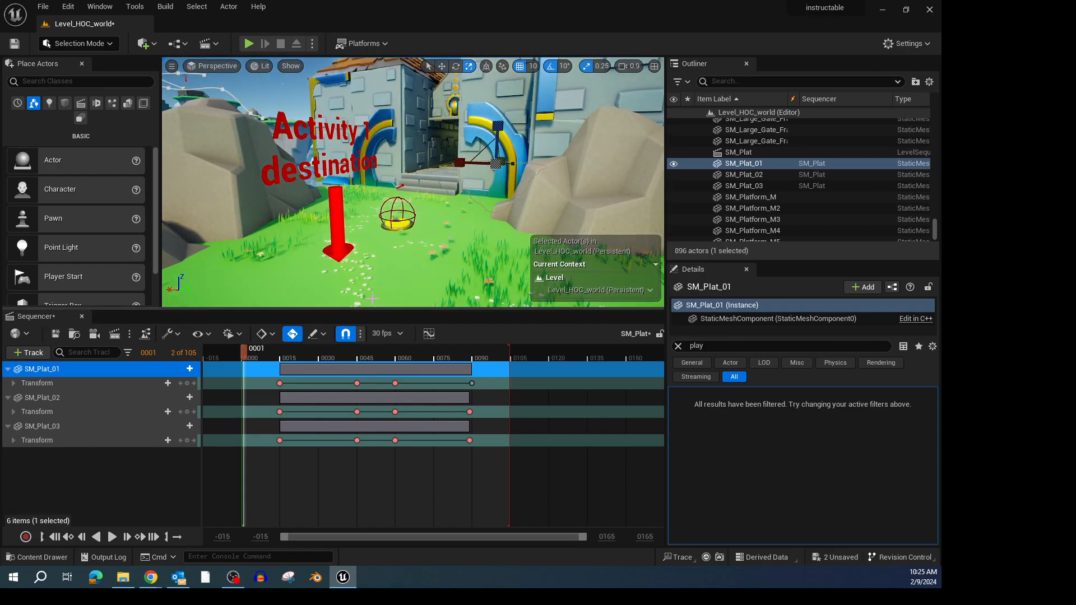
Playtest the level from the grass before the tower entrance, running and jumping the character through the corridor to the checkpoint at its far end
right_click(395, 264)
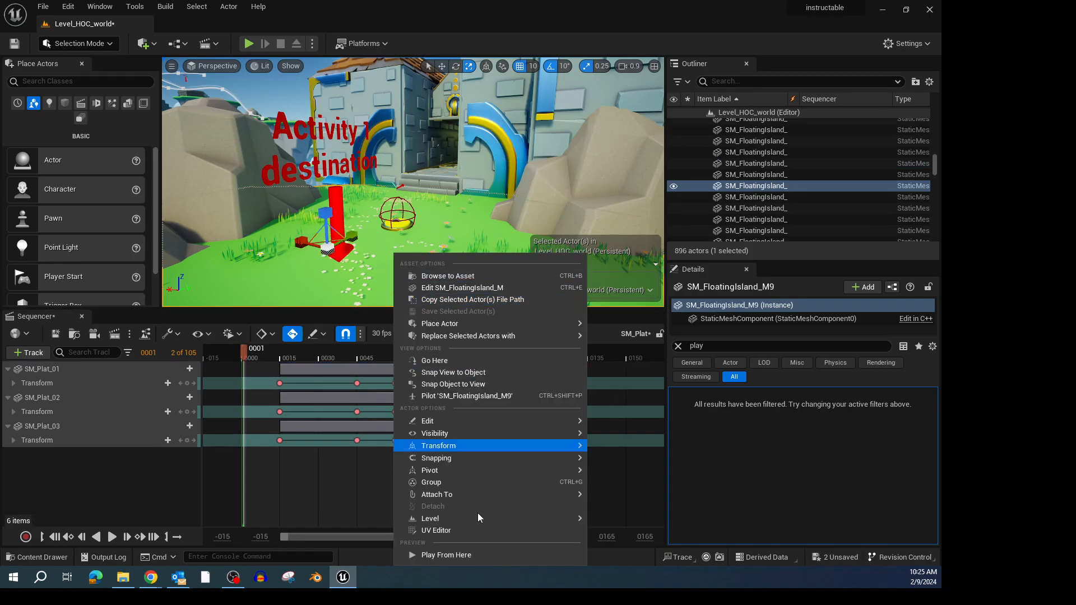
click(455, 558)
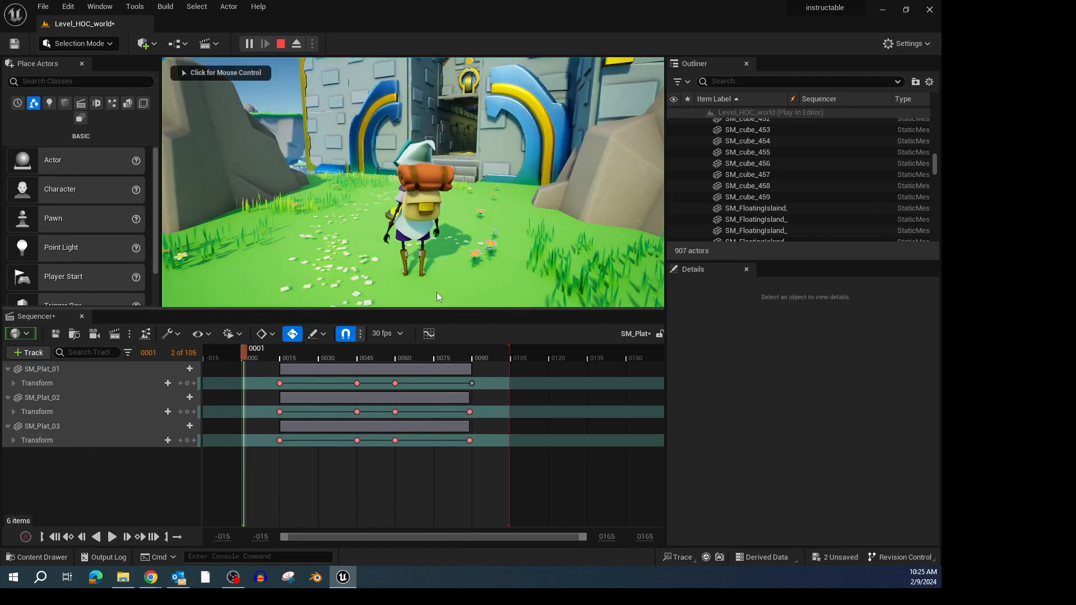
click(436, 294)
key(w)
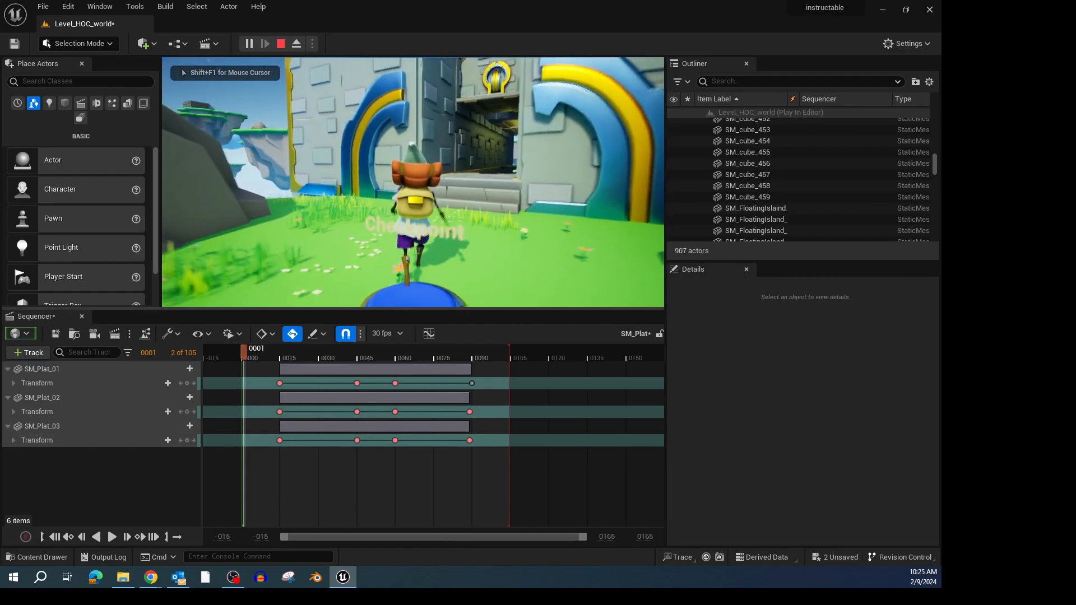
key(w)
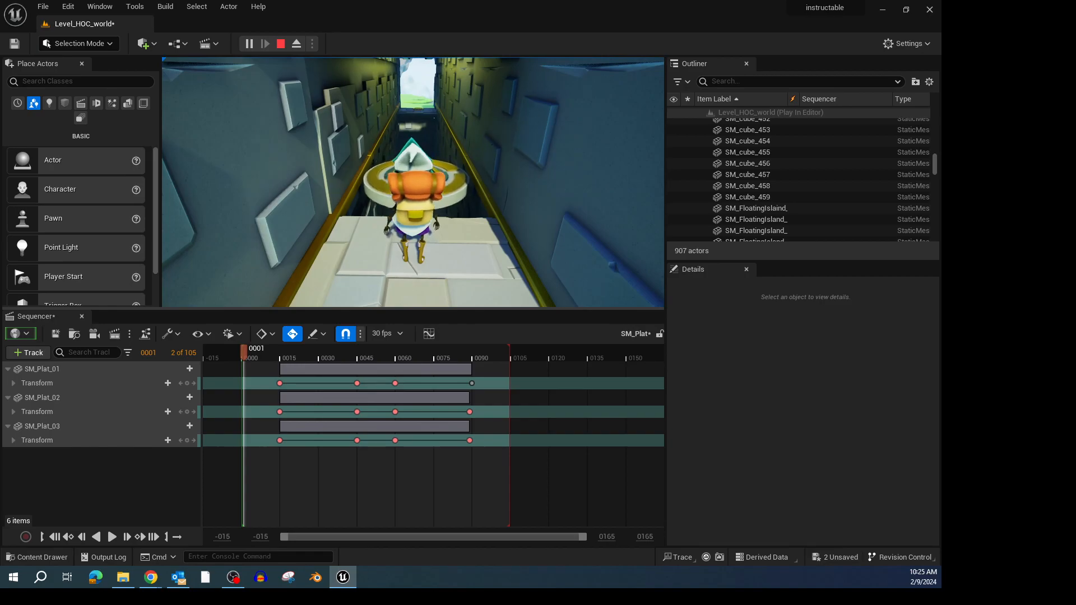
key(w)
key(space)
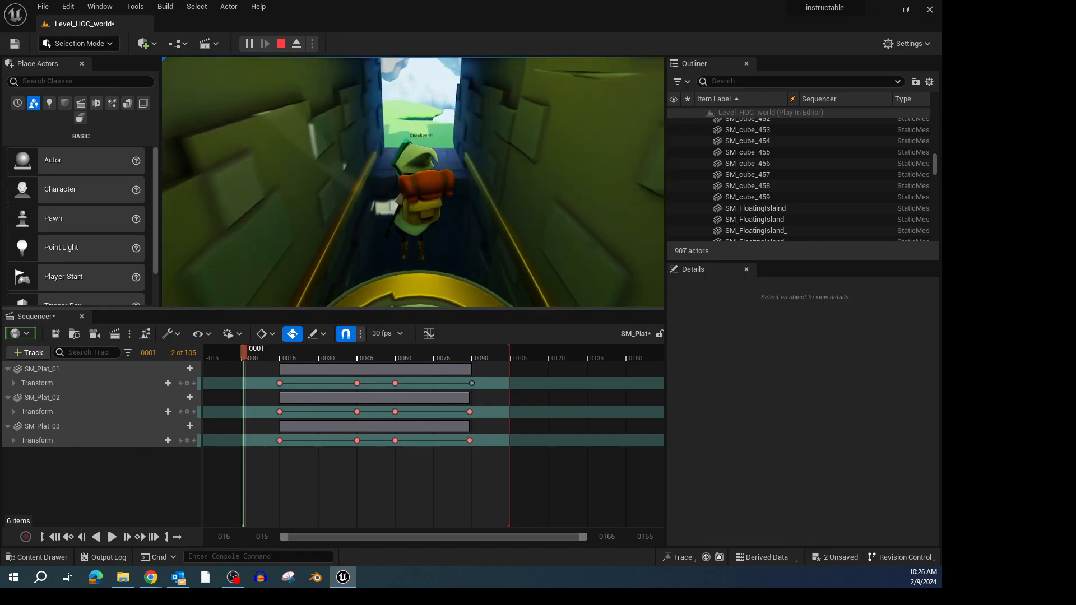
key(w)
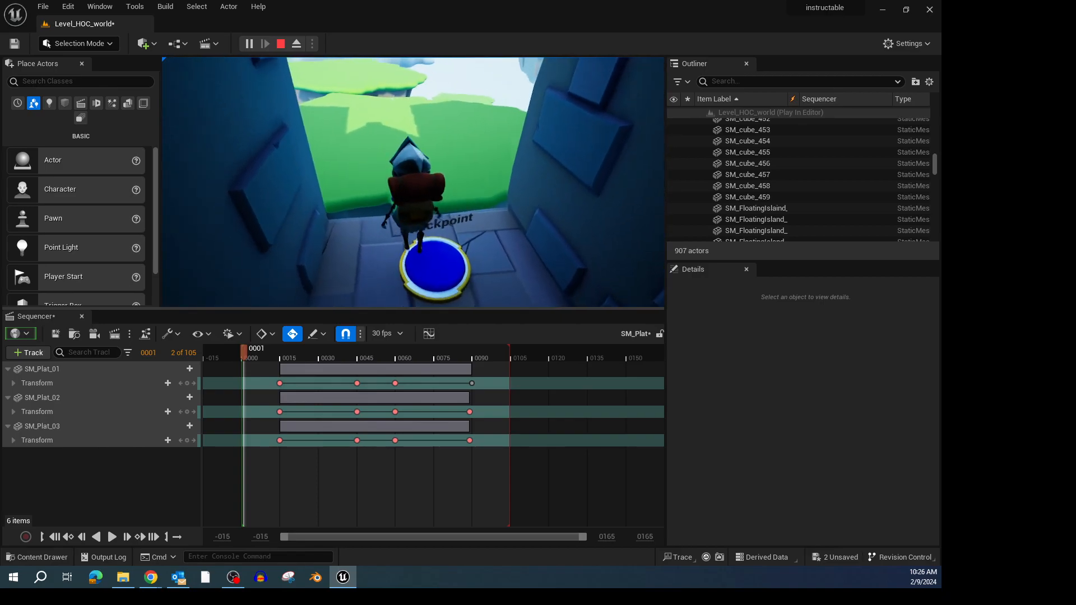
key(w)
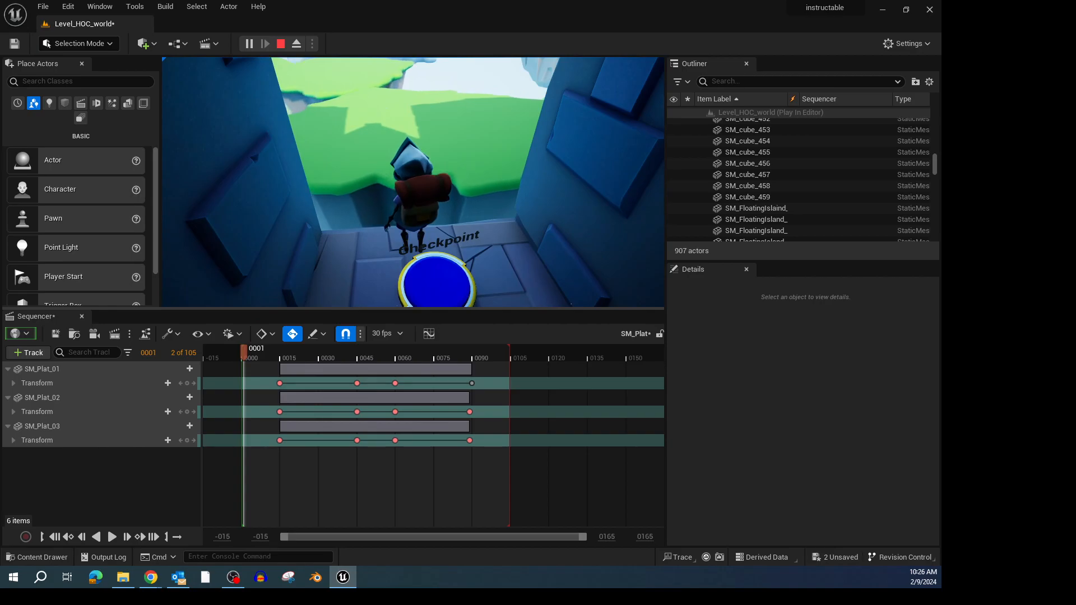
Jump the character from the tower exit across the floating islands to the Activity 2 destination island, and stop the session
key(space)
key(w)
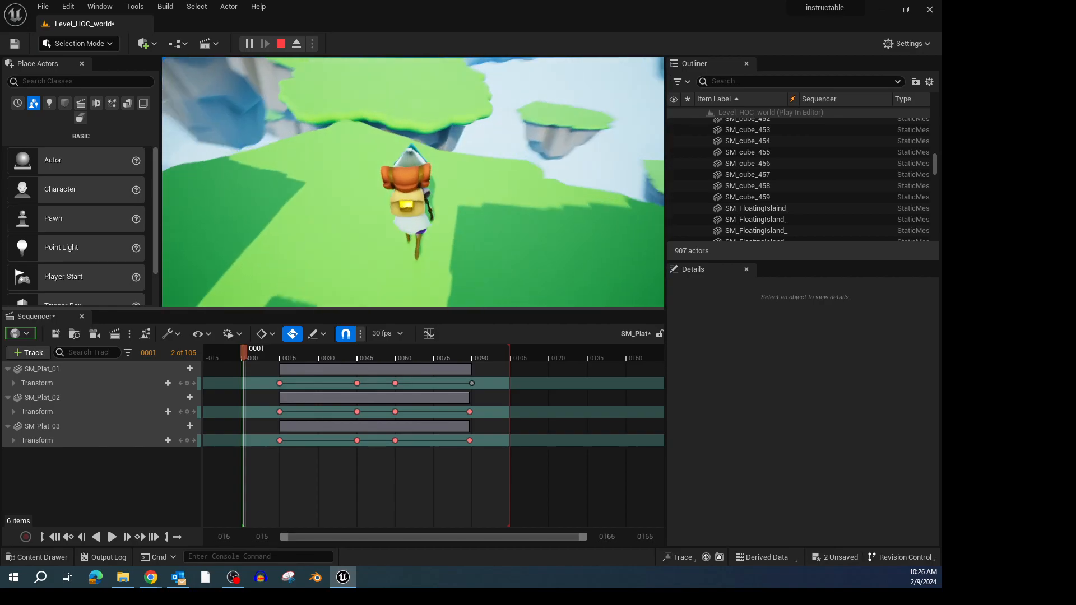
key(w)
key(space)
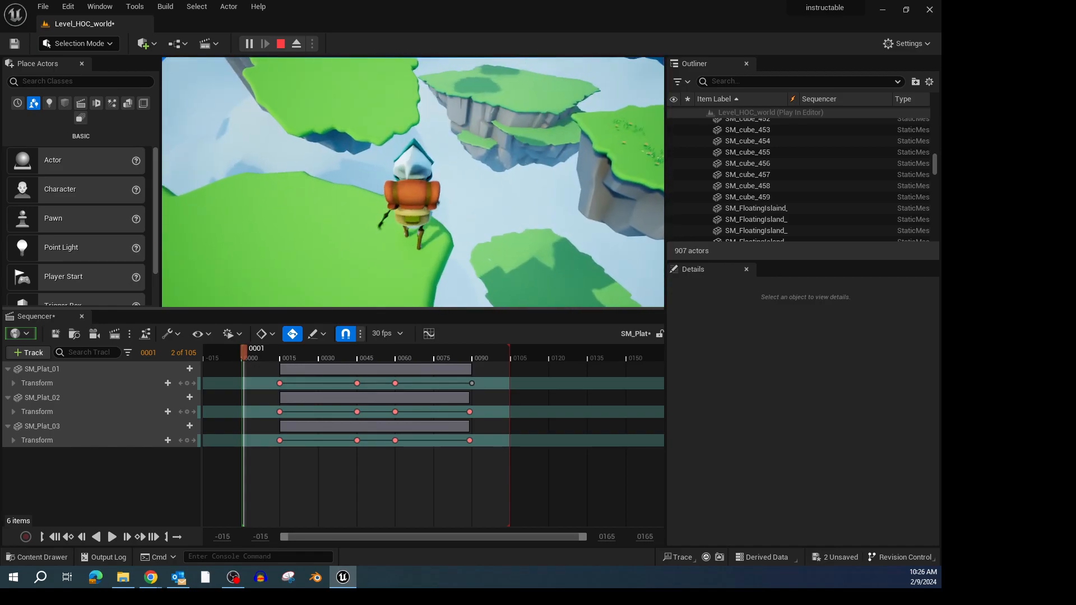
key(w)
key(space)
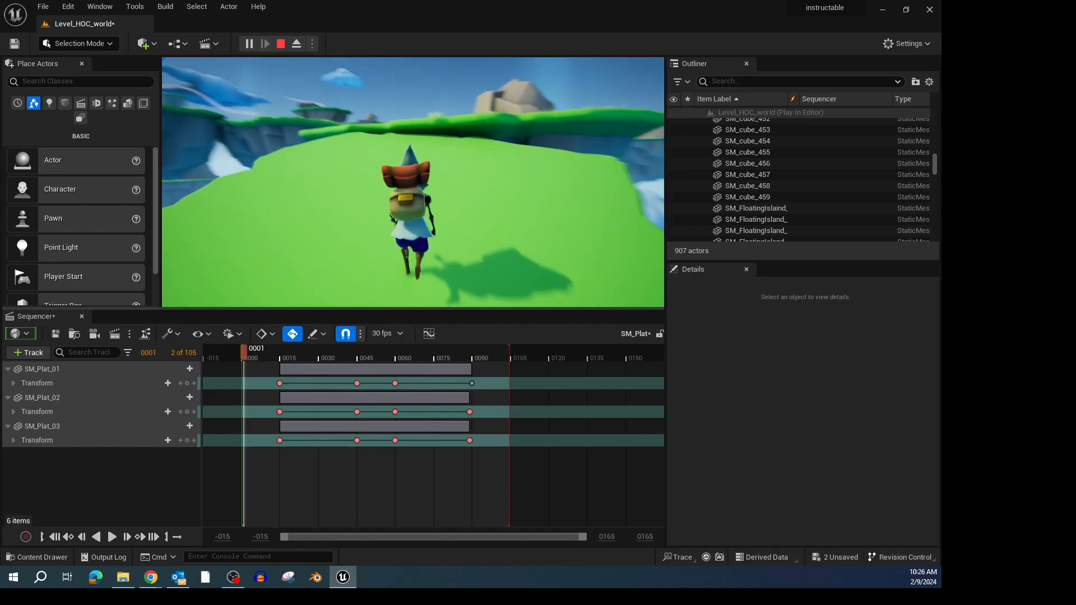
key(space)
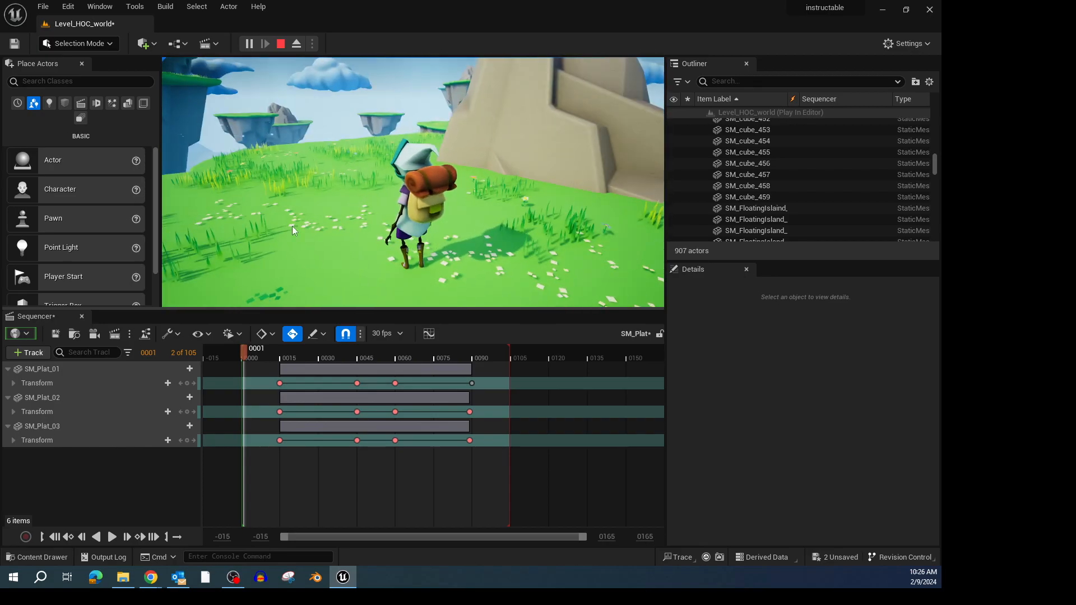
key(Escape)
Close the sequence editor, place a BP_checkpoint from the Hour_of_Code Blueprints folder on the grass near the Activity 2 destination, and save the level
scroll(347, 212, down, 5)
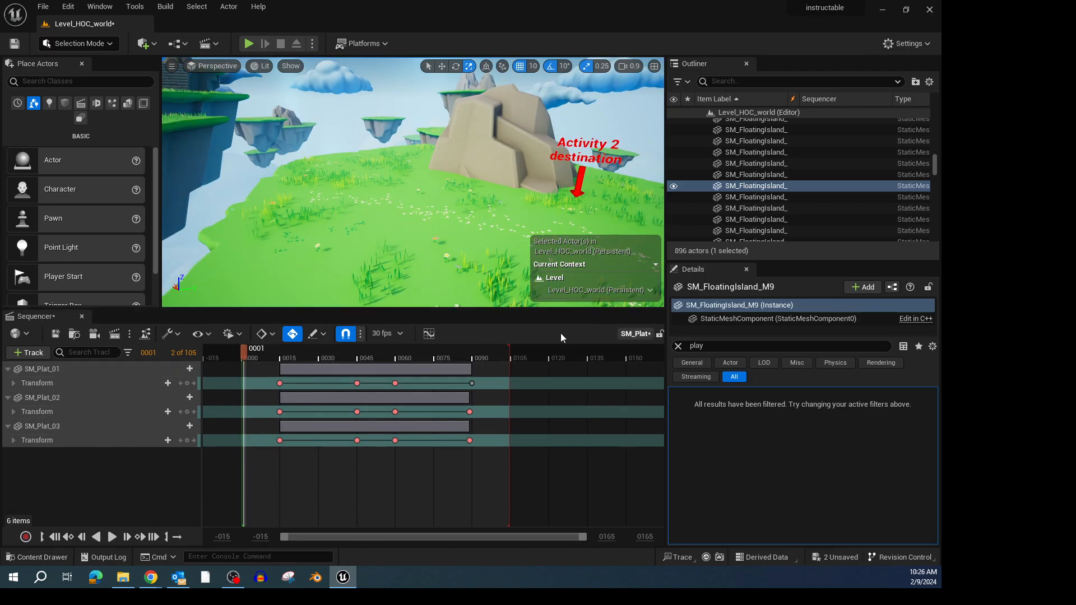
click(81, 316)
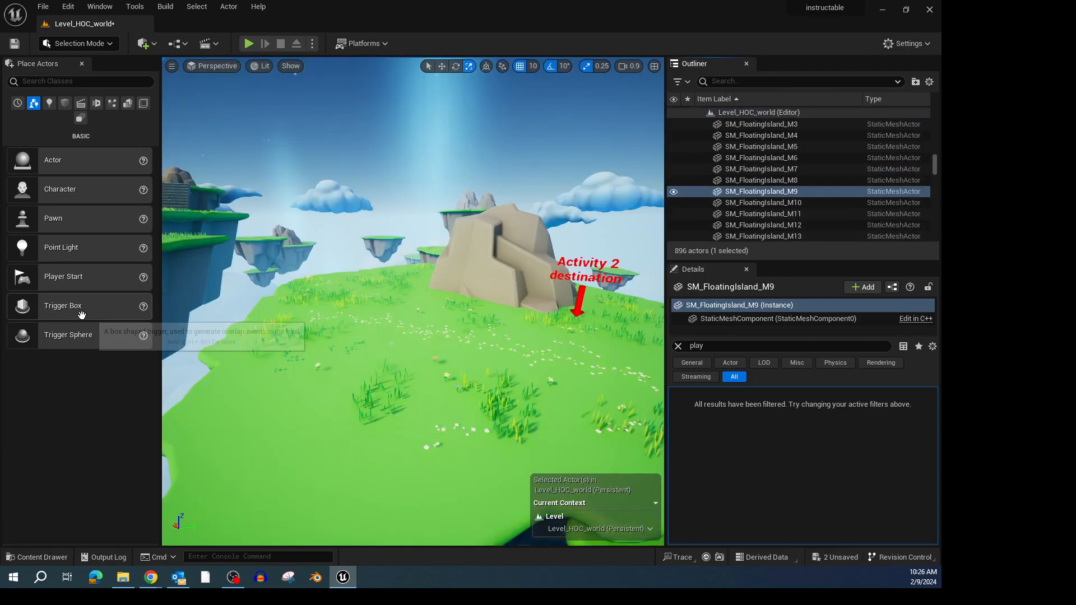
click(45, 558)
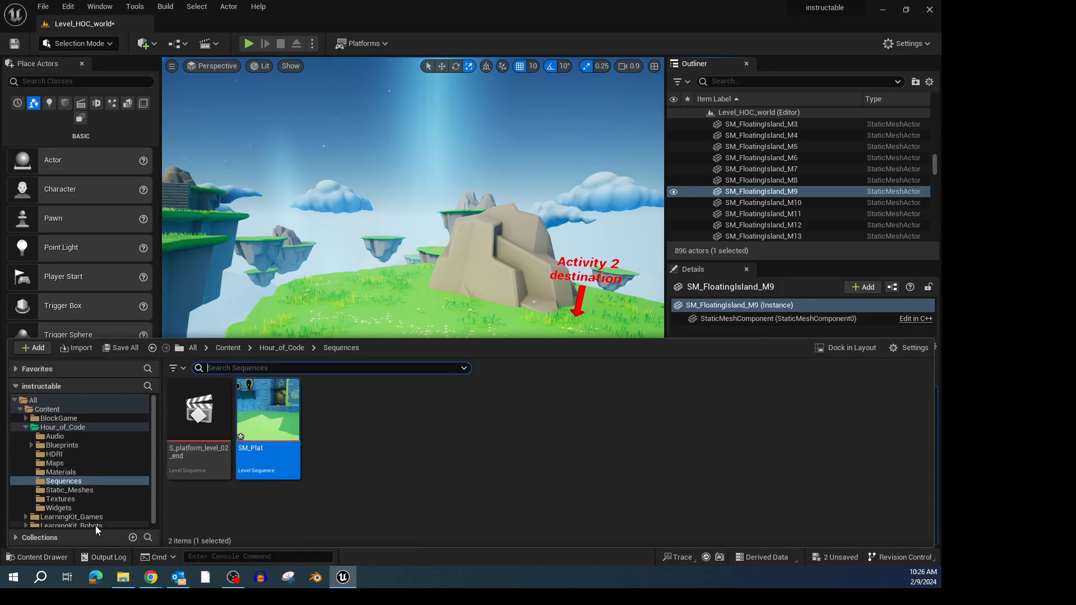
click(53, 445)
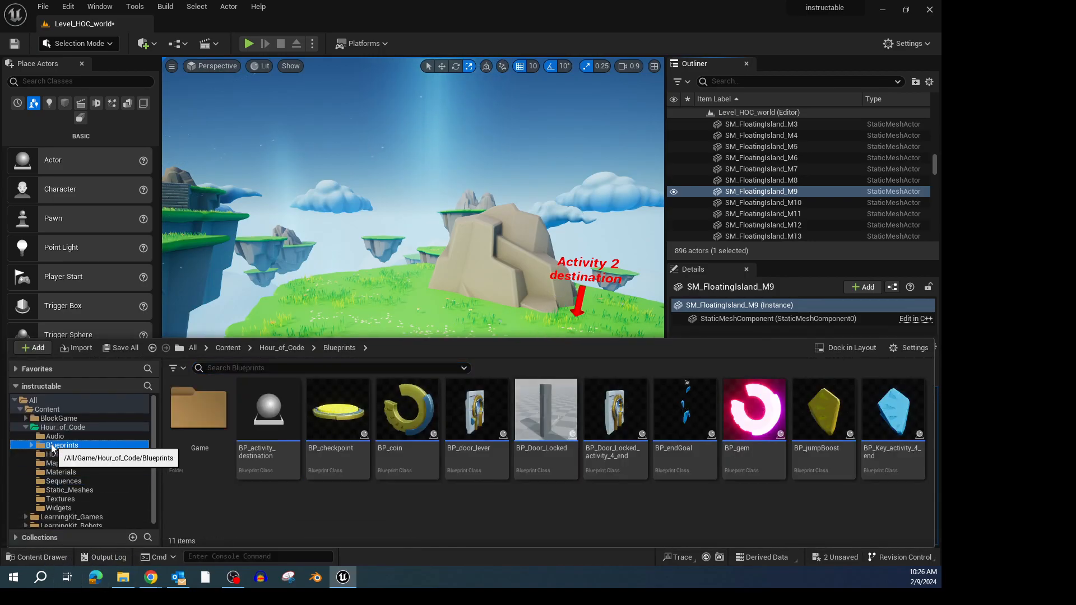
drag(360, 415, 533, 370)
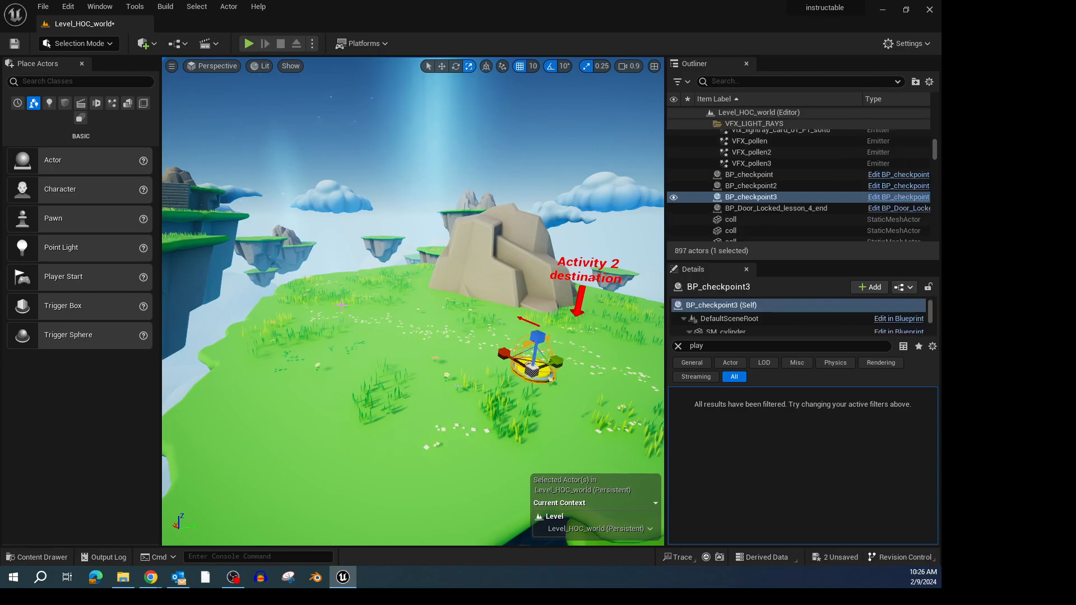
click(15, 43)
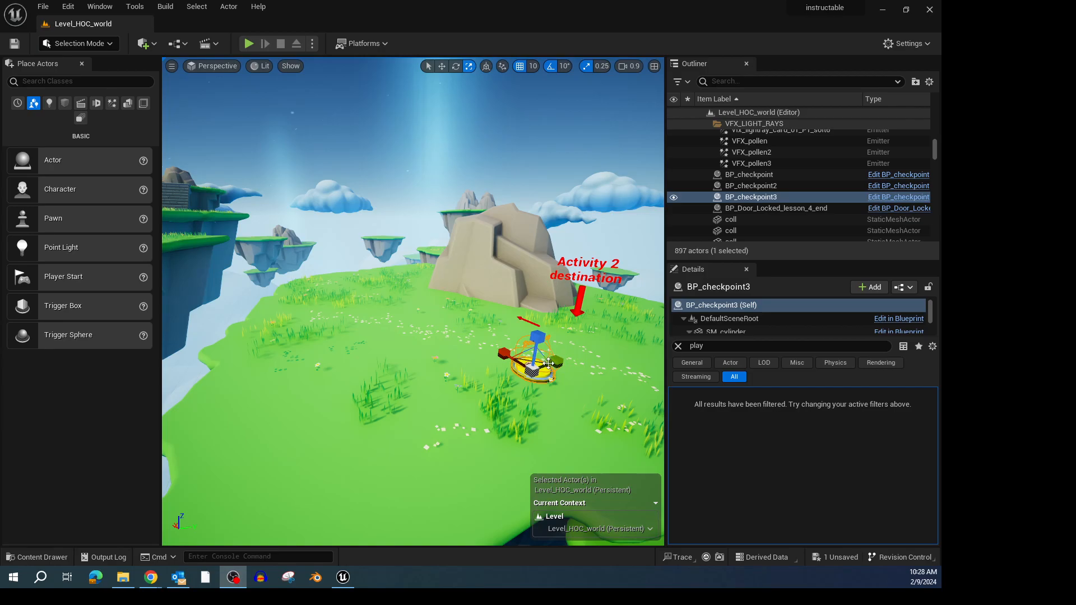
Open the BP_checkpoint blueprint class from the Blueprints folder in its editor
mouse_move(575, 348)
right_down()
mouse_move(536, 343)
mouse_move(616, 361)
mouse_move(576, 347)
right_up()
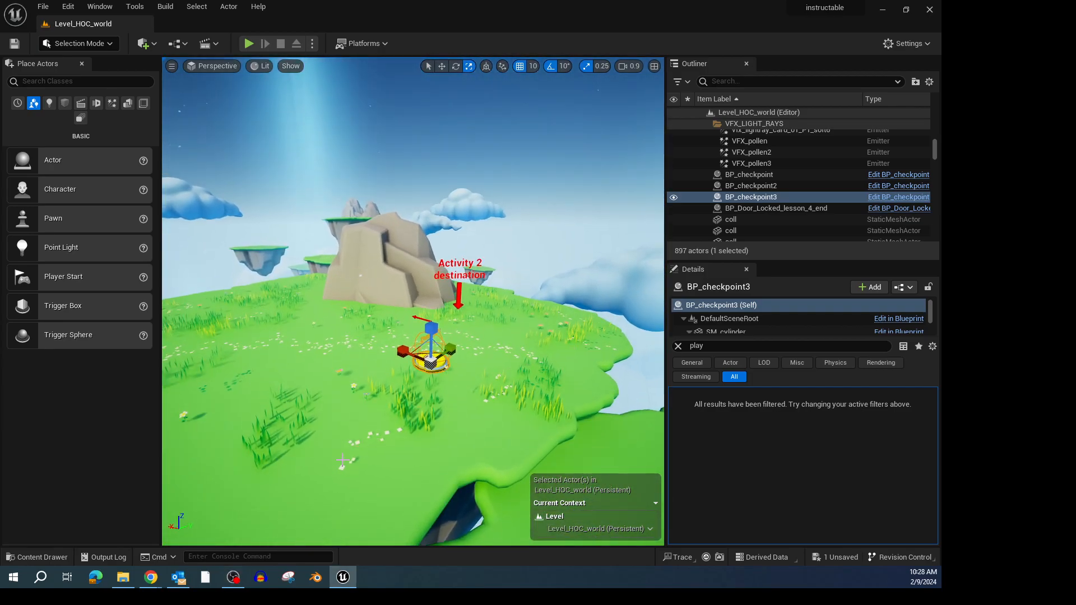
click(37, 557)
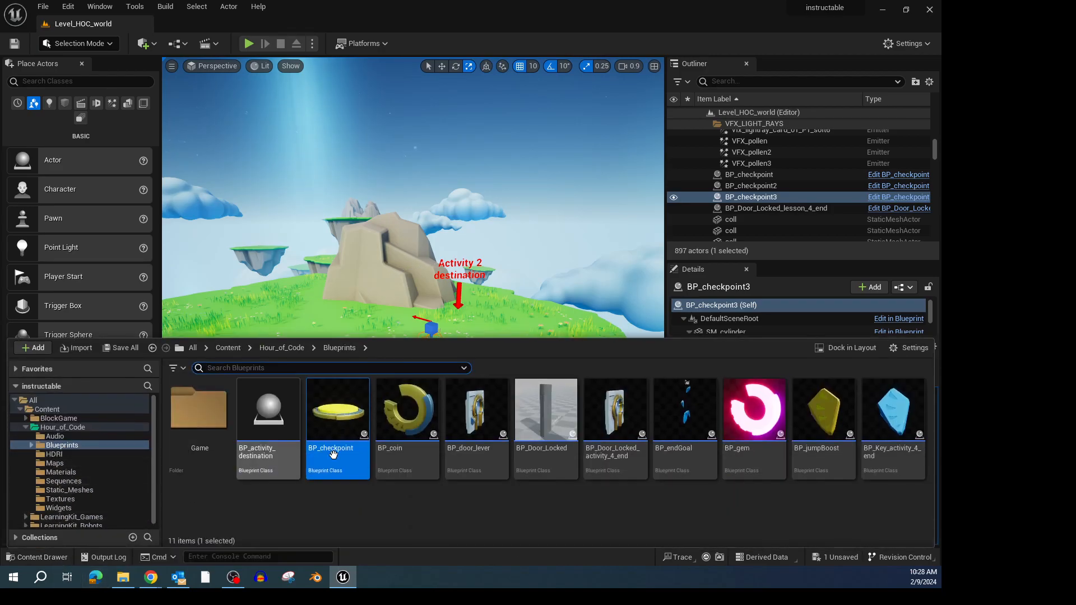
double_click(337, 419)
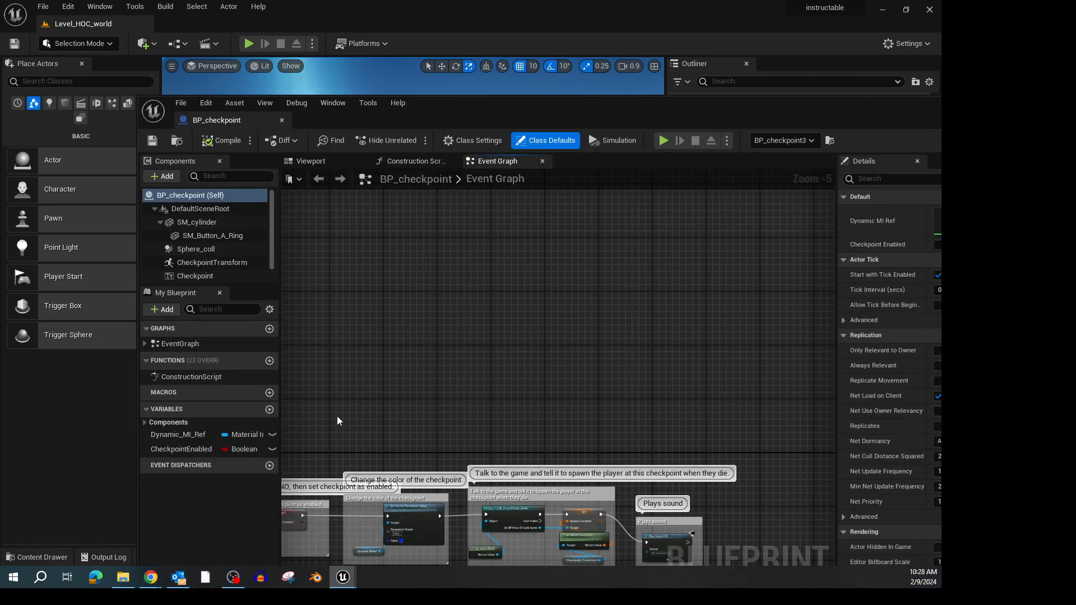
Examine the commented node groups in the BP_checkpoint Event Graph, from the overlap event through the checkpoint color change
right_drag(468, 410, 653, 278)
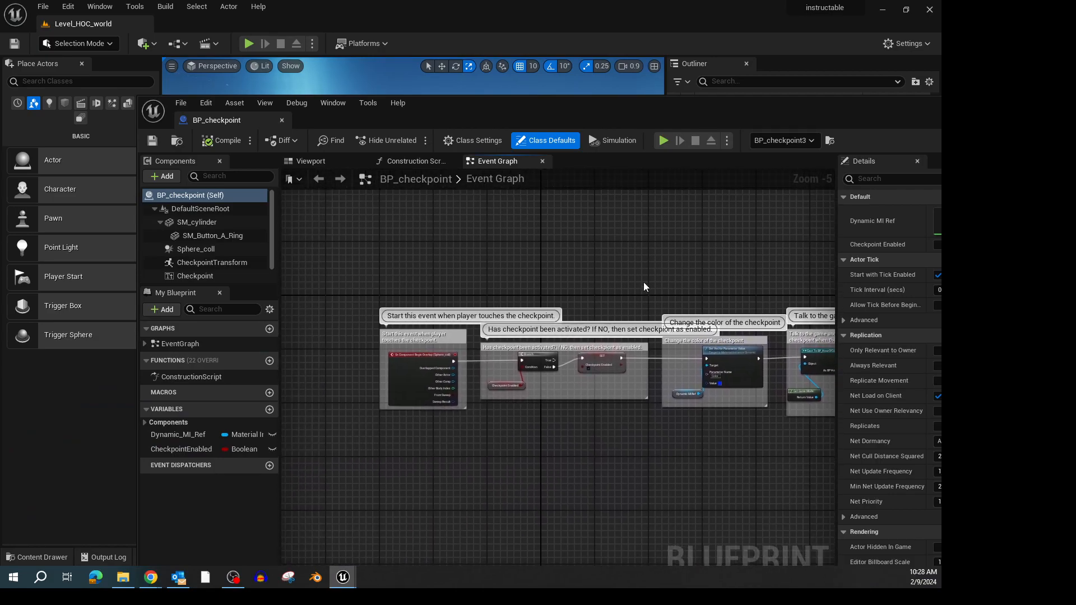
scroll(579, 311, up, 3)
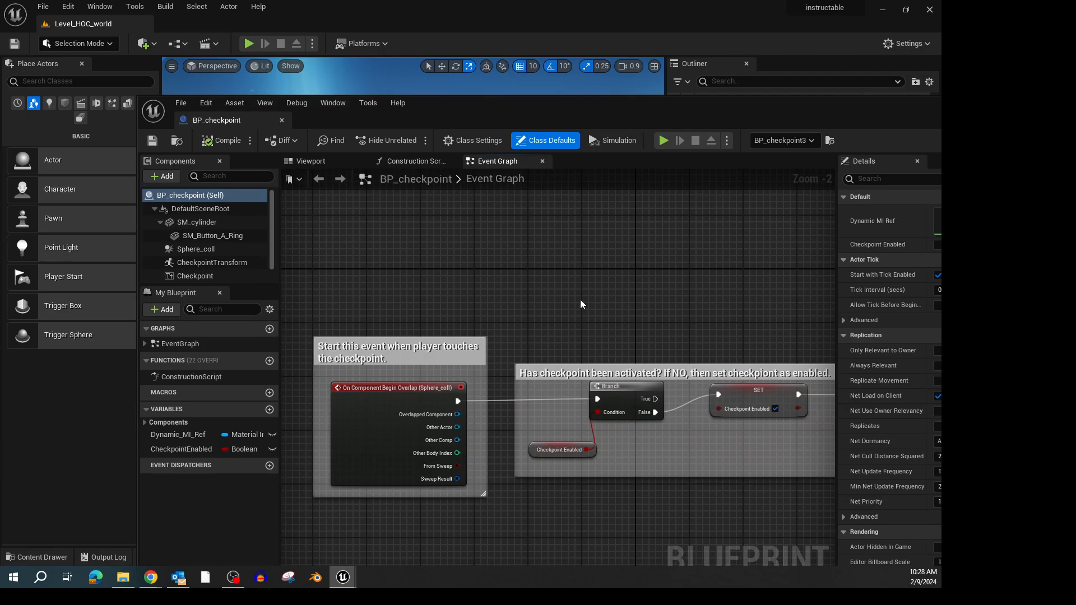
scroll(580, 304, up, 1)
right_drag(573, 298, 647, 291)
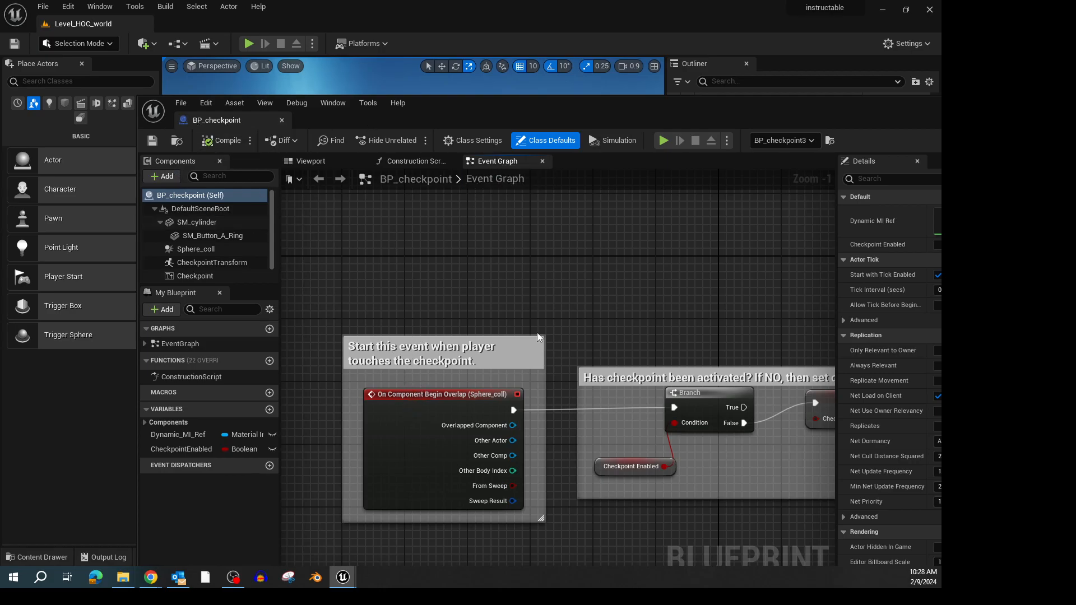
right_drag(652, 346, 372, 302)
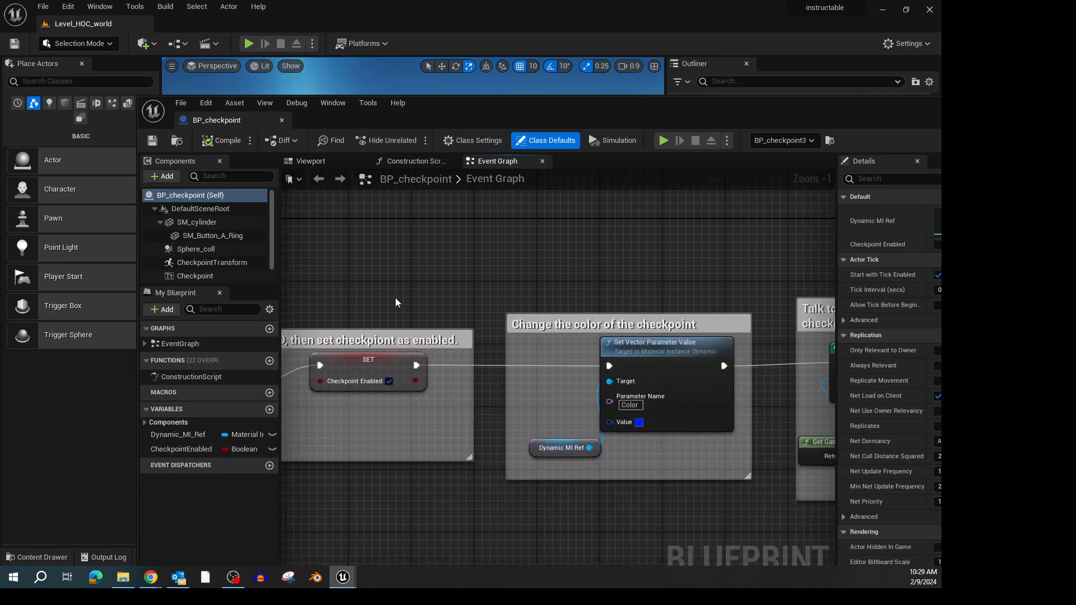
right_drag(688, 271, 363, 301)
right_drag(592, 288, 696, 288)
right_drag(448, 271, 624, 265)
right_drag(411, 248, 558, 254)
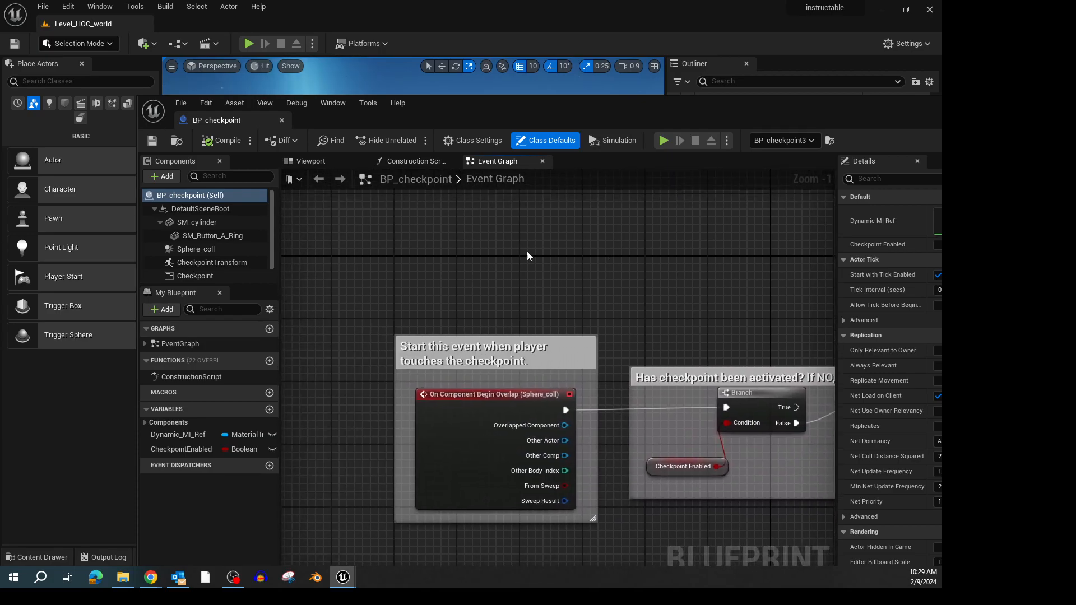
Move the BP_checkpoint editor window up and detach its Event Graph into a separate, widened floating window
click(314, 161)
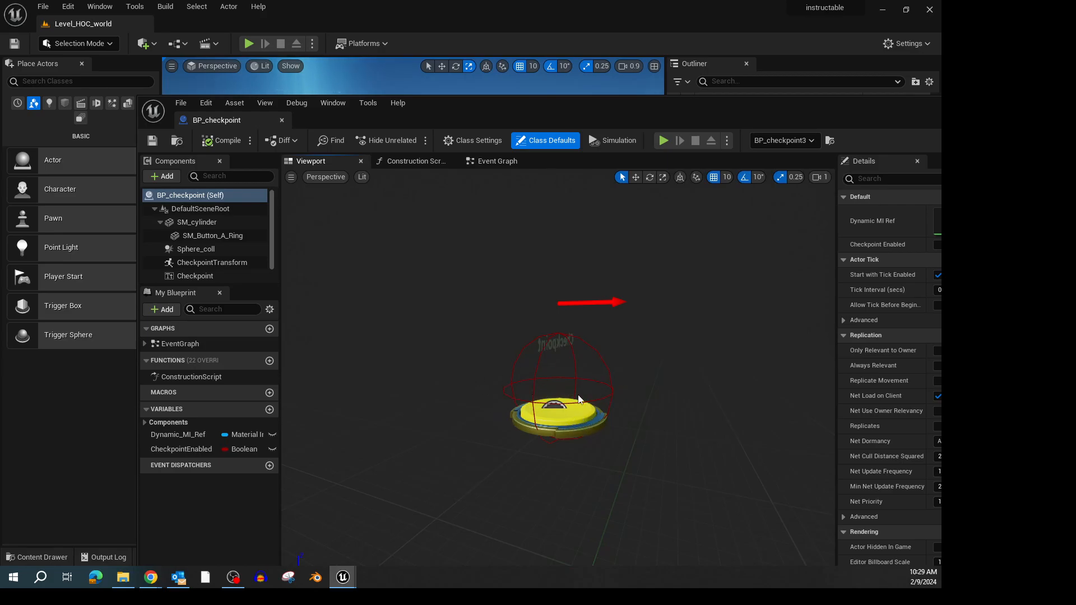
click(471, 161)
click(314, 161)
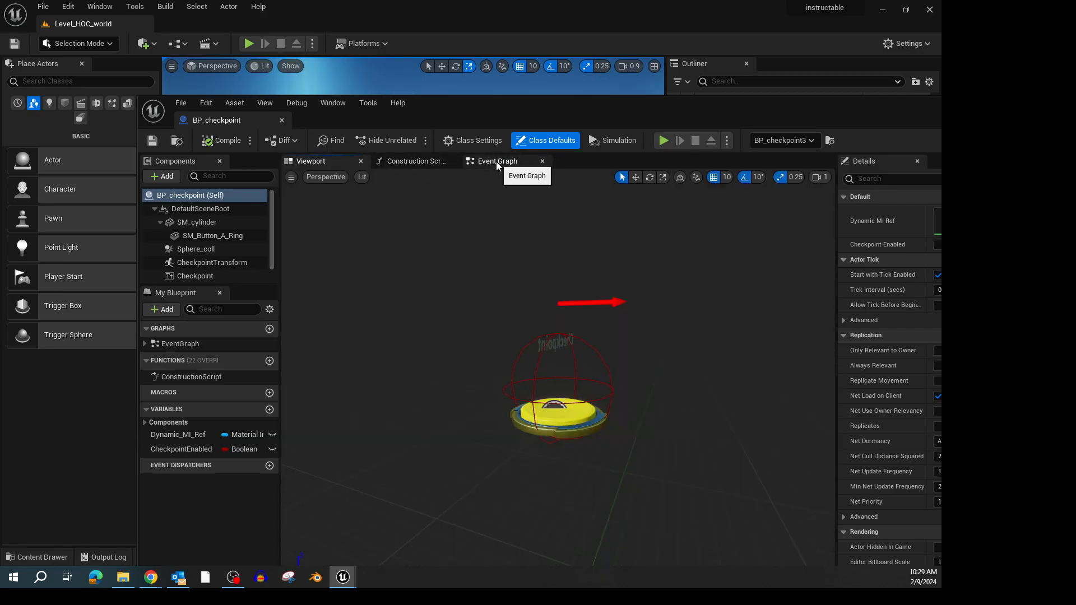
drag(553, 105, 425, 9)
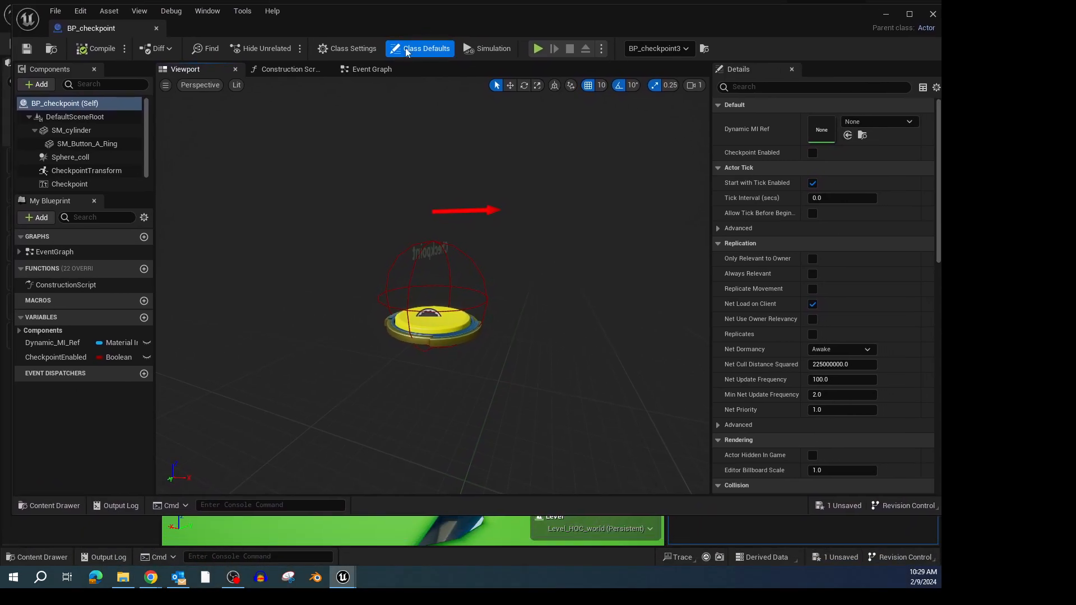
drag(375, 72, 352, 390)
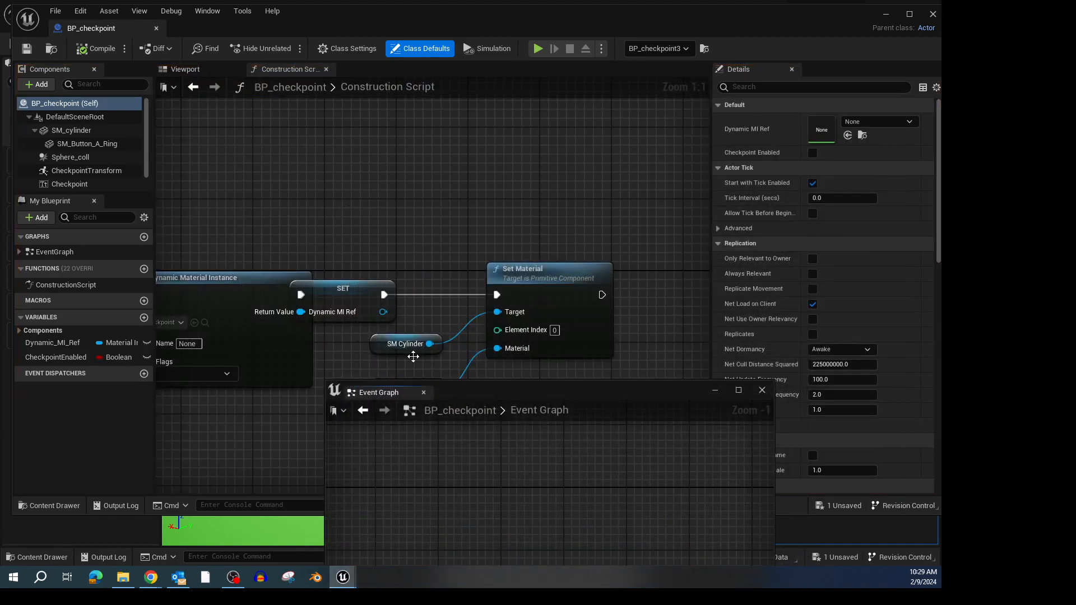
drag(486, 391, 247, 269)
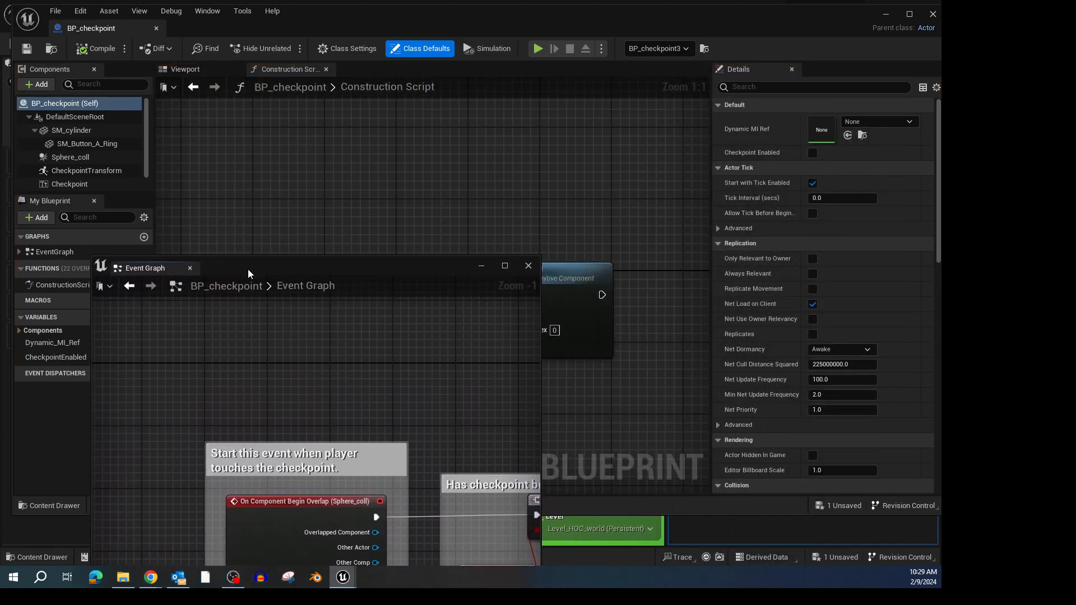
drag(542, 395, 862, 396)
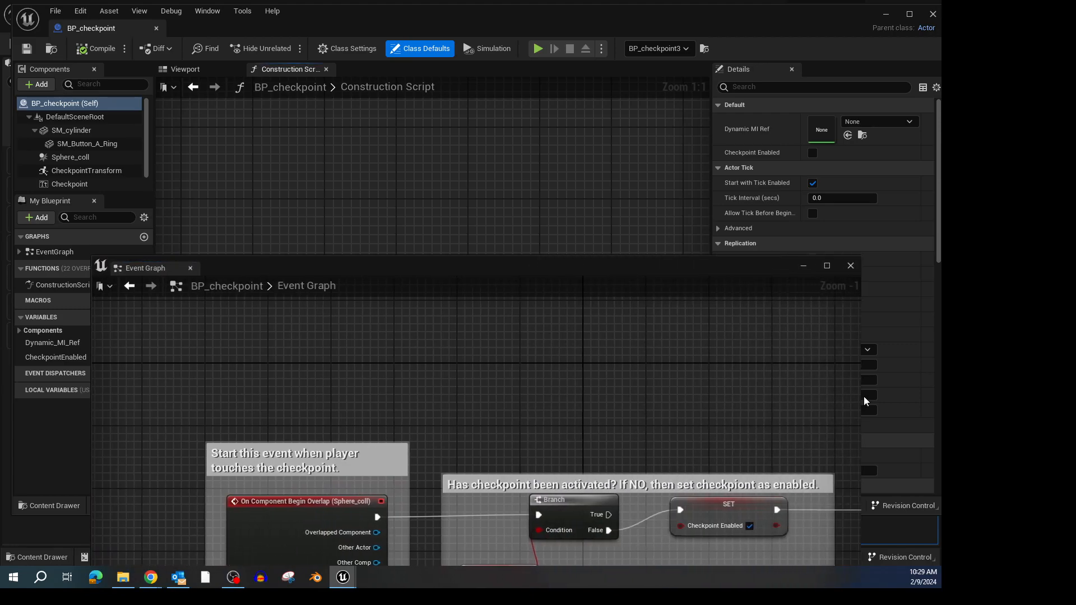
Arrange the widened Event Graph window below the checkpoint's 3D preview so both are visible, and select the SM_cylinder component
click(185, 69)
right_drag(416, 211, 409, 260)
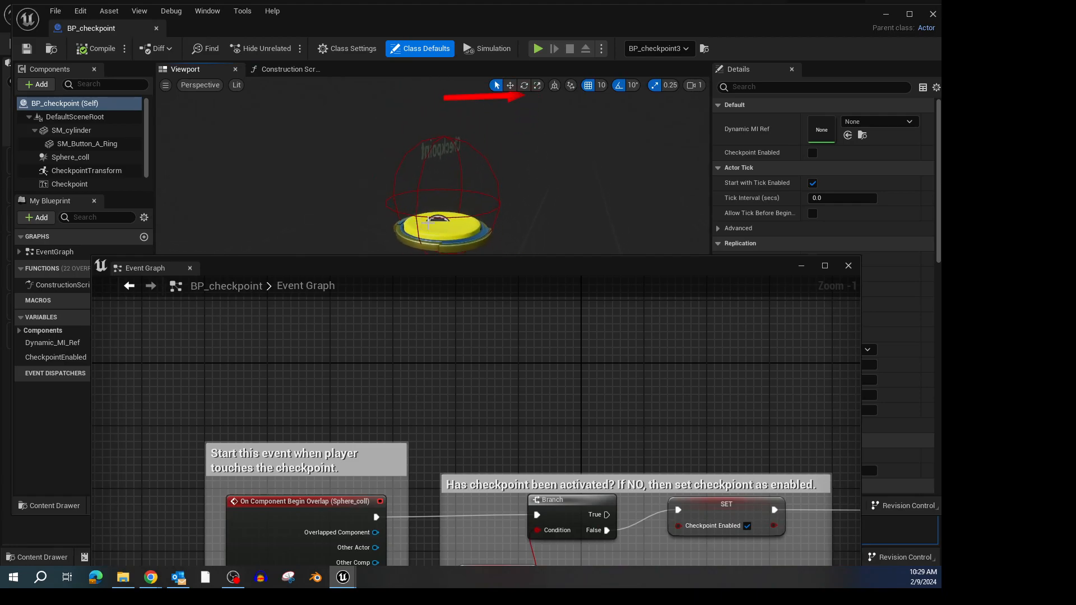
drag(344, 270, 277, 318)
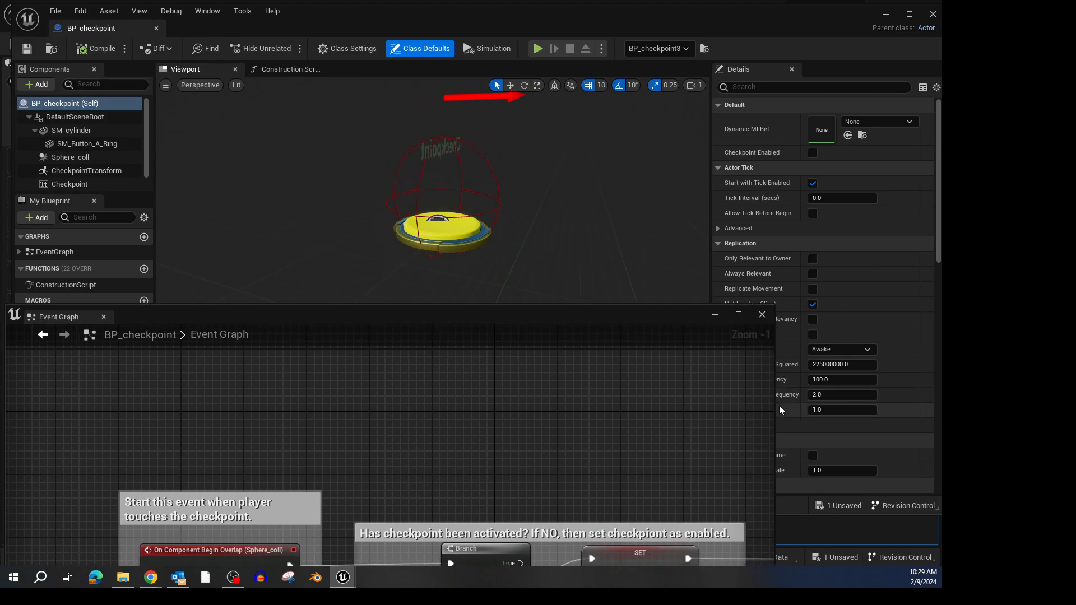
drag(776, 409, 919, 409)
right_drag(447, 442, 425, 363)
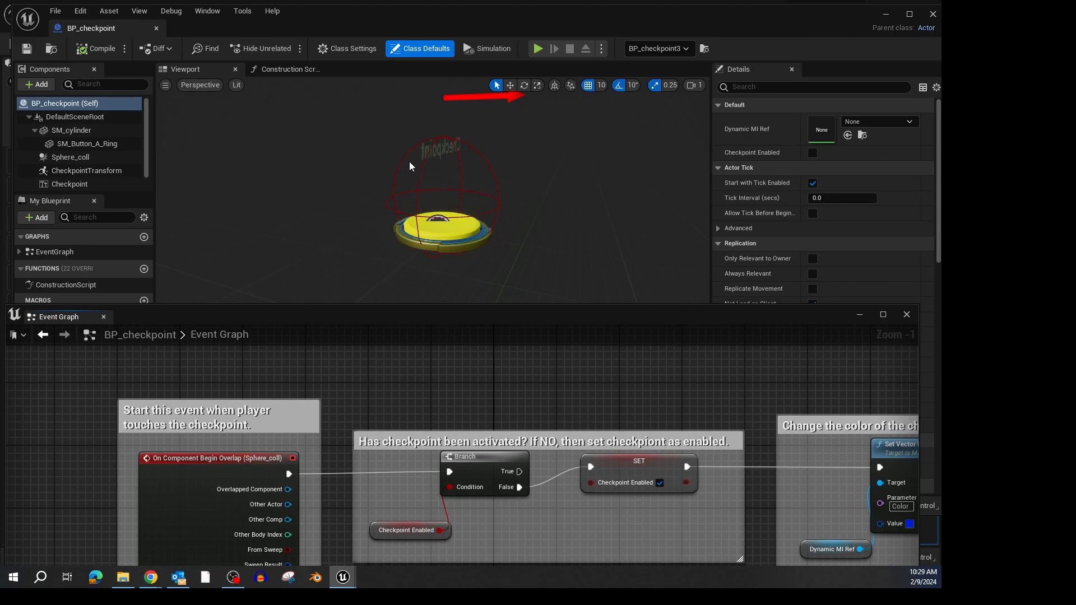
click(73, 132)
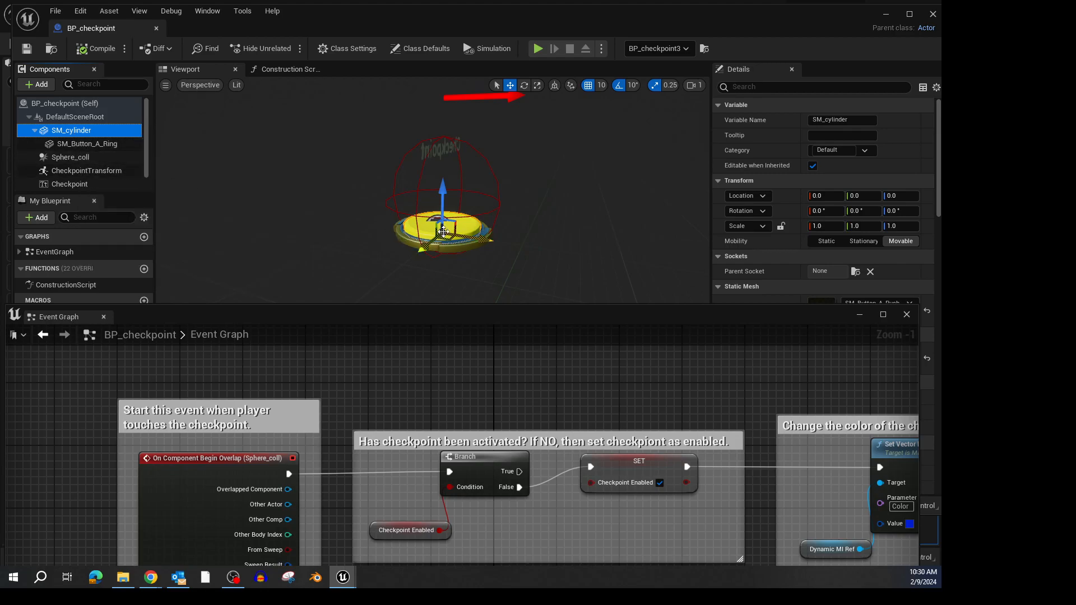
Inspect the checkpoint's SM_Button_A_Ring, Sphere_coll, CheckpointTransform, Checkpoint text and Arrow components one by one in the 3D preview
click(110, 145)
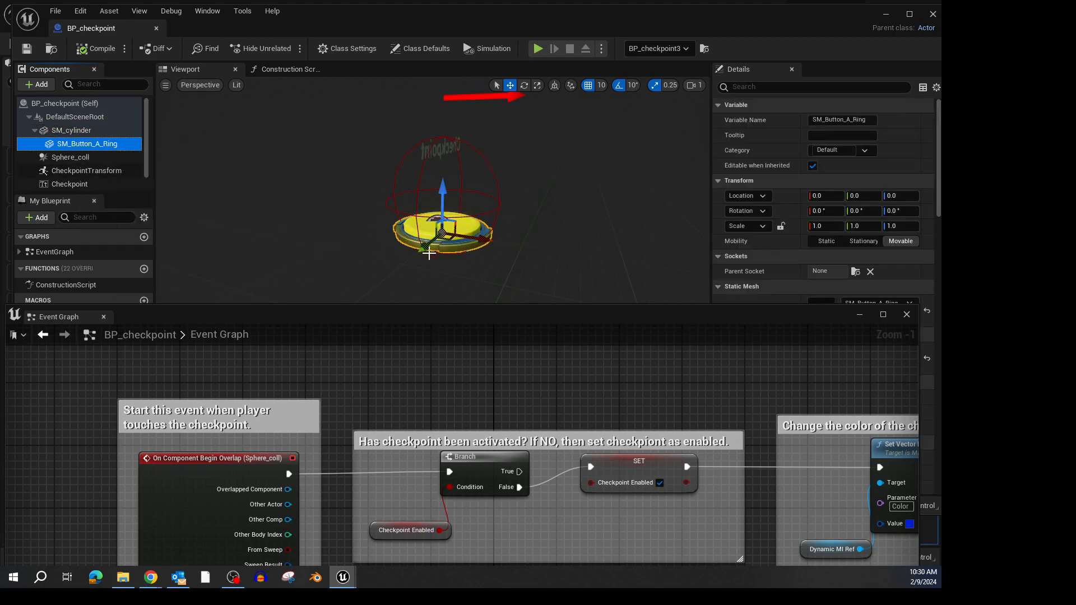
click(79, 159)
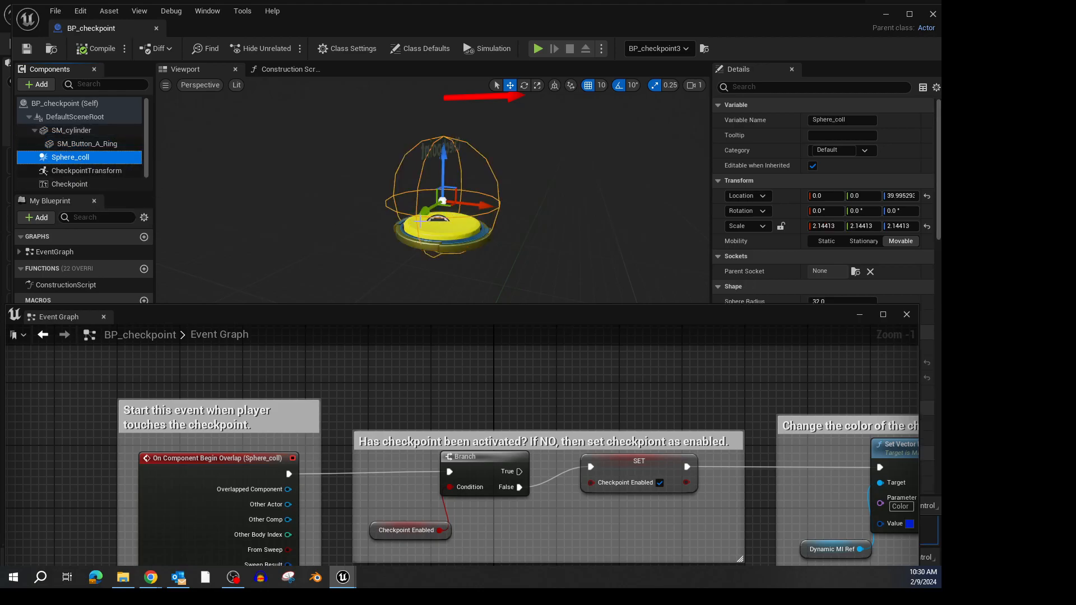
click(84, 171)
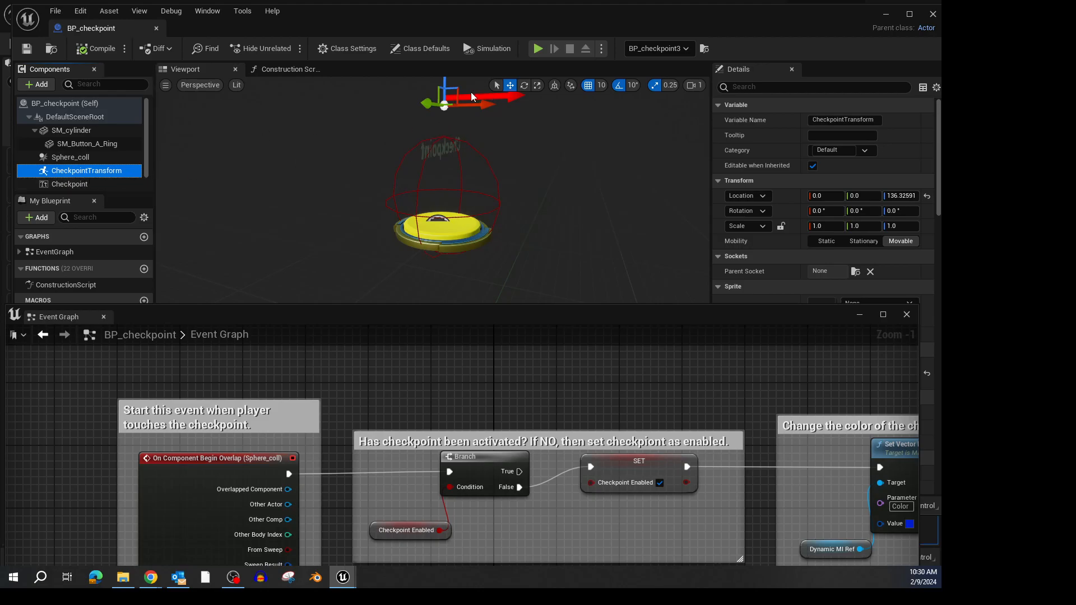
click(56, 184)
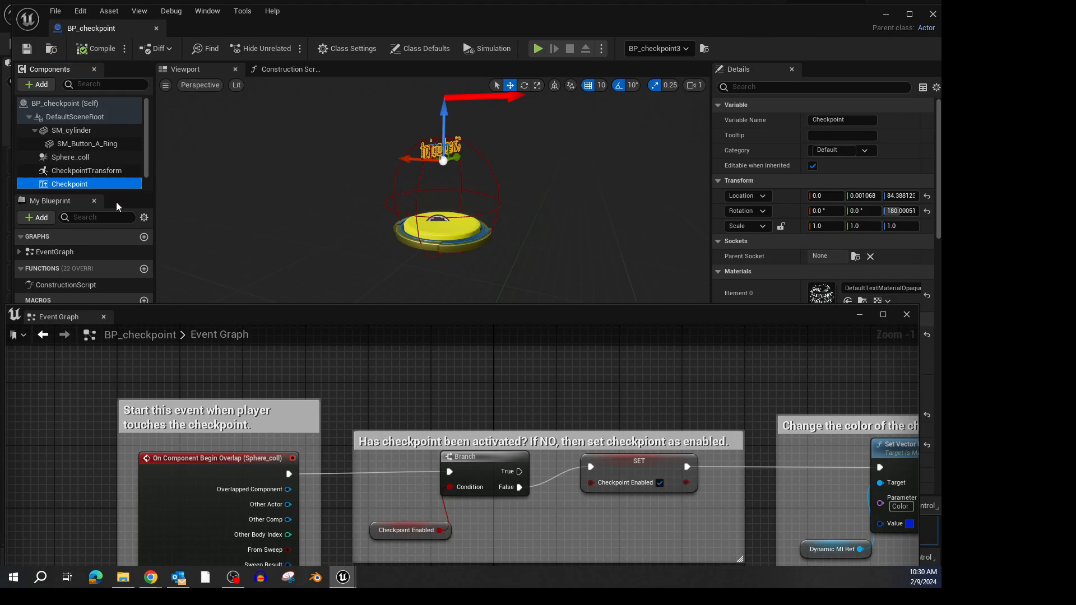
scroll(91, 176, down, 1)
click(63, 184)
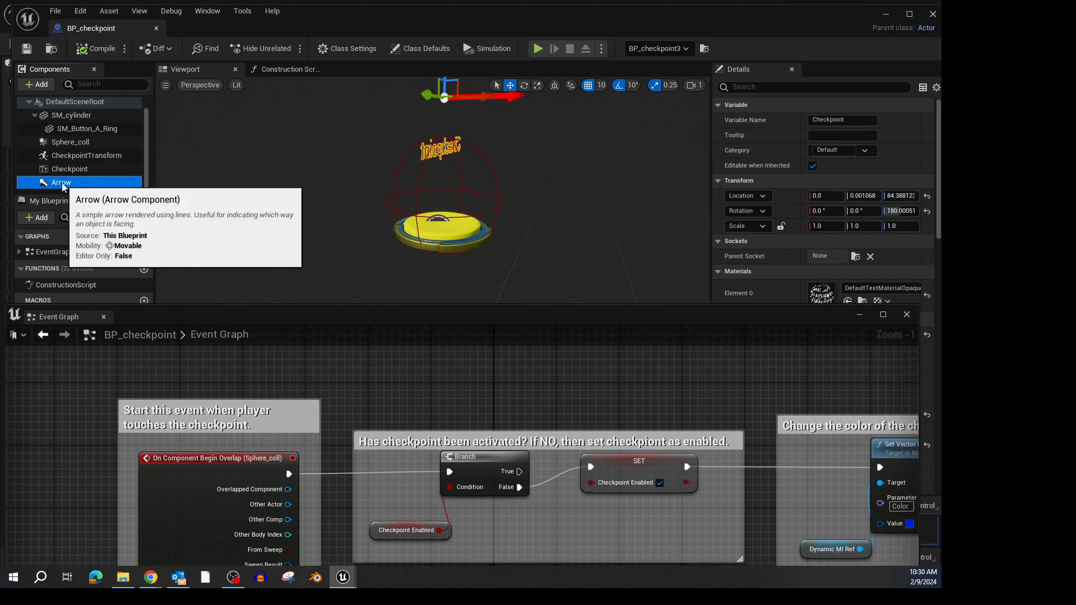
click(93, 156)
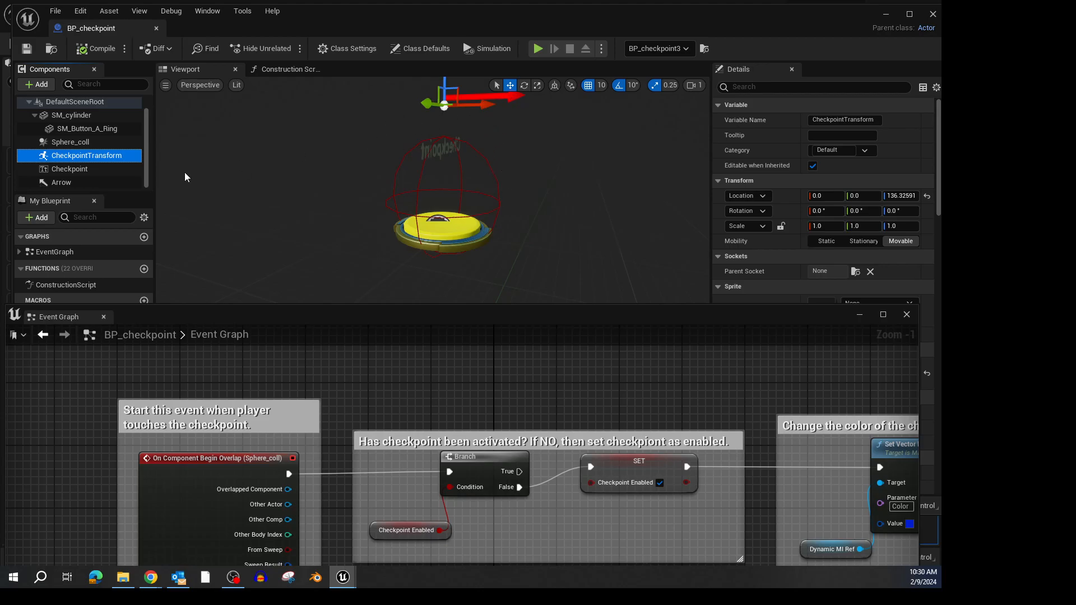
Examine the Sphere_coll overlap event and the Checkpoint Enabled branch logic in the Event Graph, highlighting the Sphere_coll component in the preview
right_drag(338, 359, 549, 360)
scroll(368, 378, up, 1)
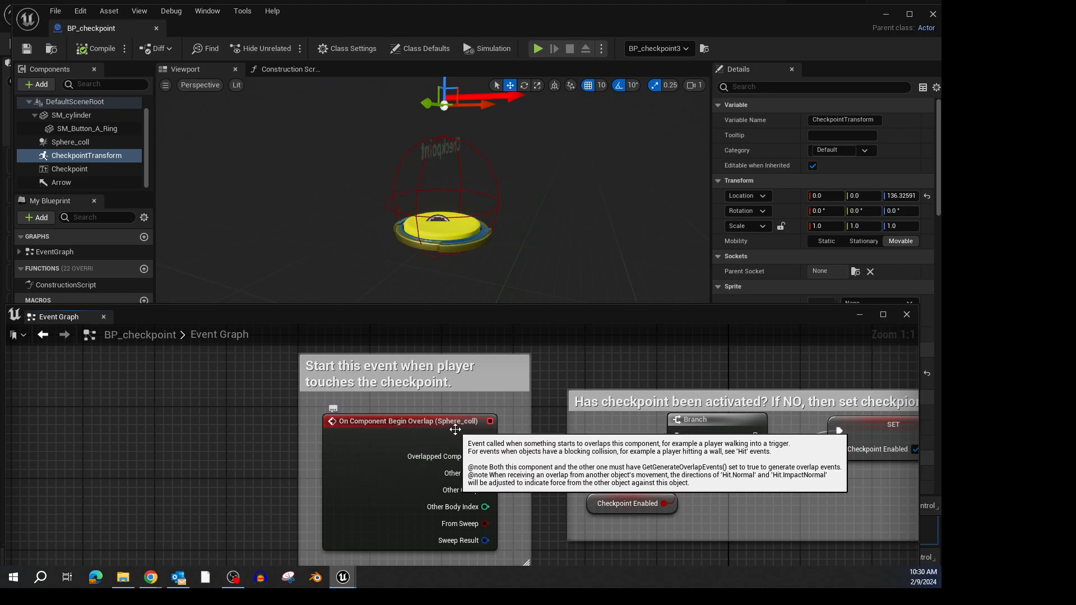
click(73, 142)
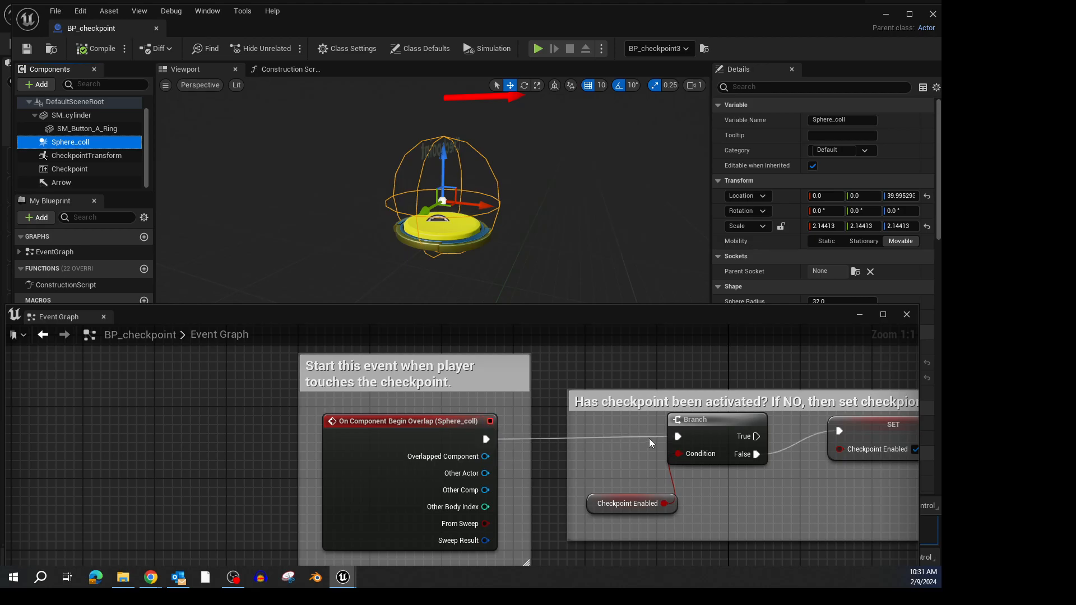
right_drag(713, 391, 368, 381)
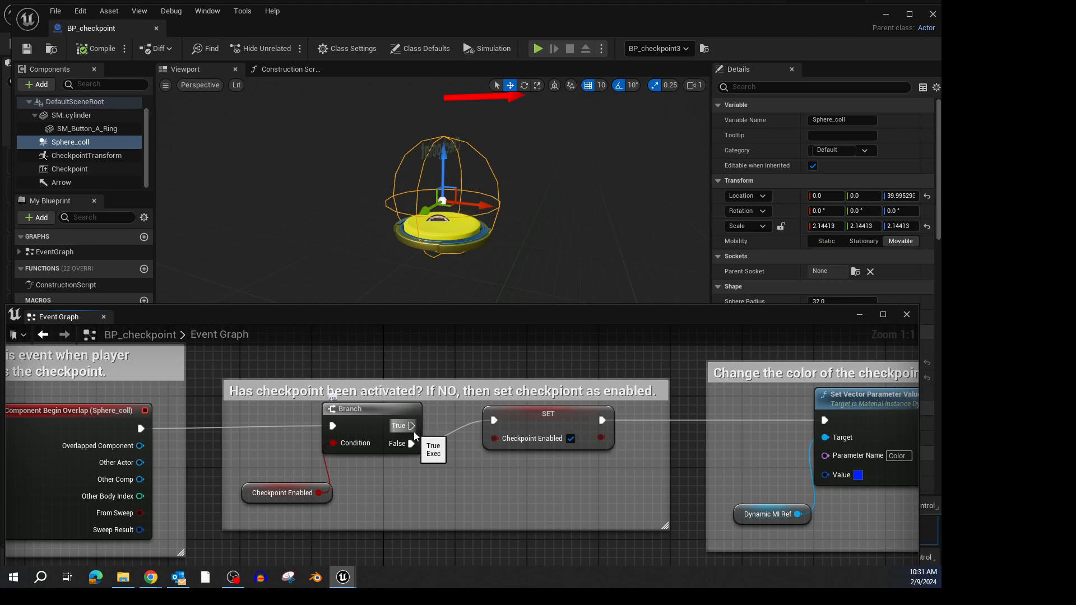
mouse_move(411, 425)
ctrl+mouse_down()
mouse_move(355, 439)
mouse_move(411, 443)
ctrl+mouse_up()
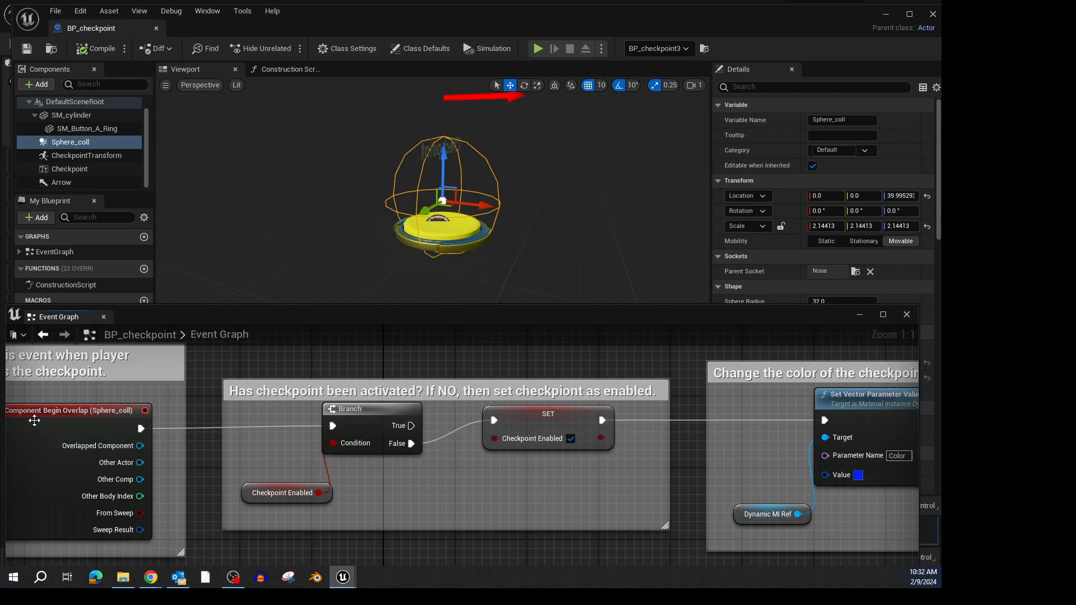
mouse_move(110, 417)
Examine the Event Graph groups that change the checkpoint color, set the spawn location and play the sound
right_drag(759, 399, 339, 397)
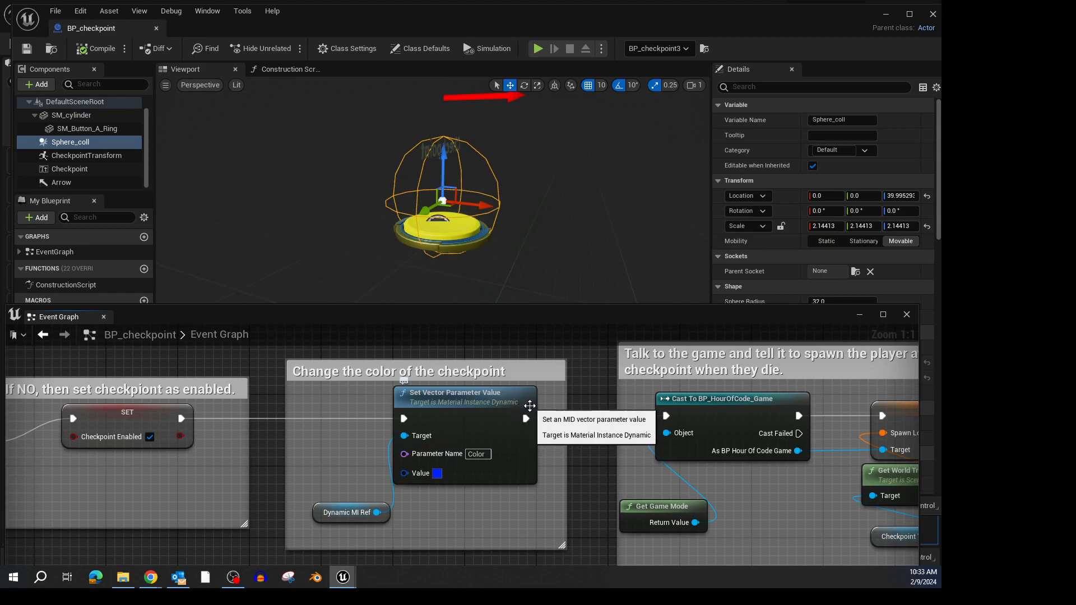
right_drag(795, 374, 560, 362)
right_drag(438, 385, 416, 376)
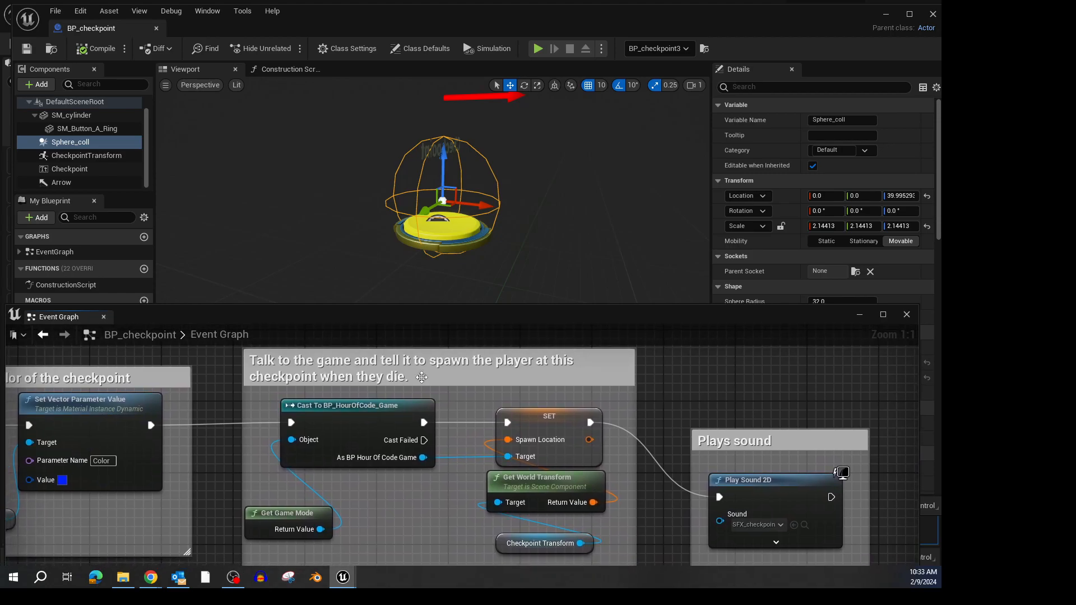
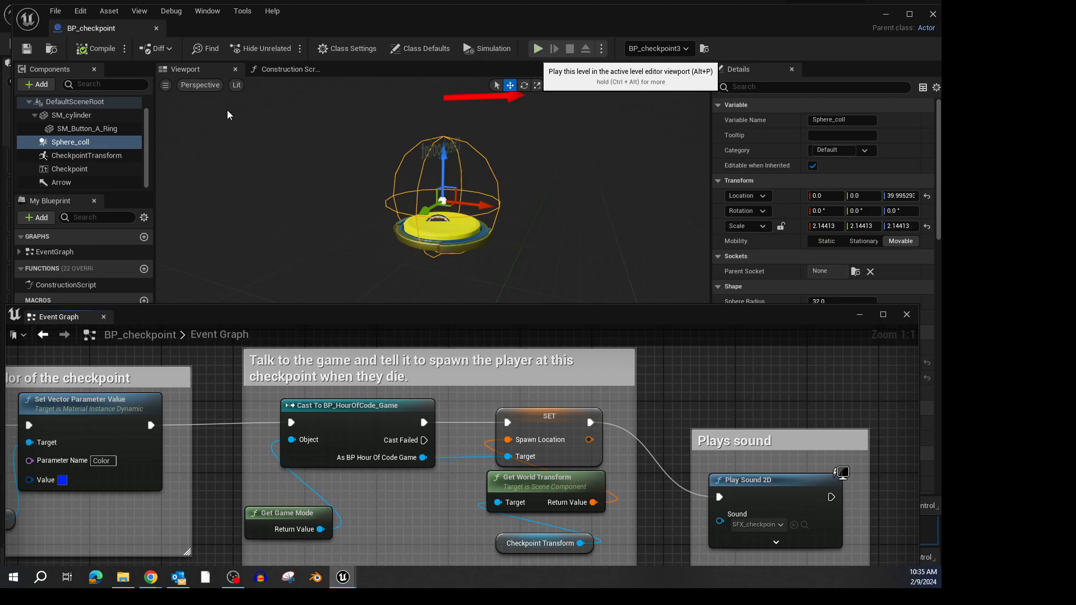
Start and stop a play session, and move the BP_checkpoint editor window down to uncover the Level_HOC_world viewport
key(alt+p)
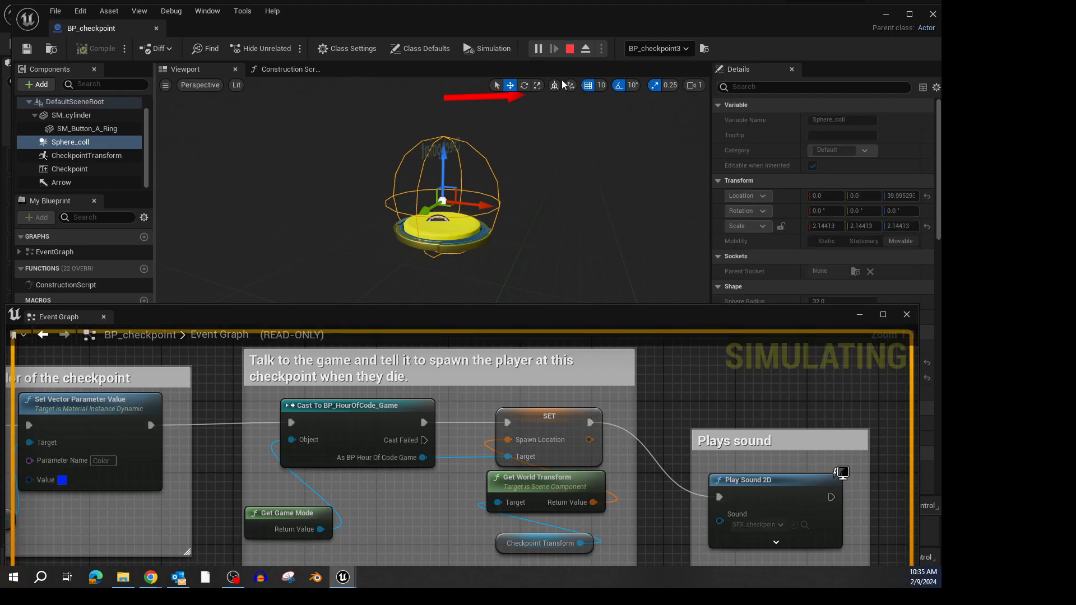
click(570, 49)
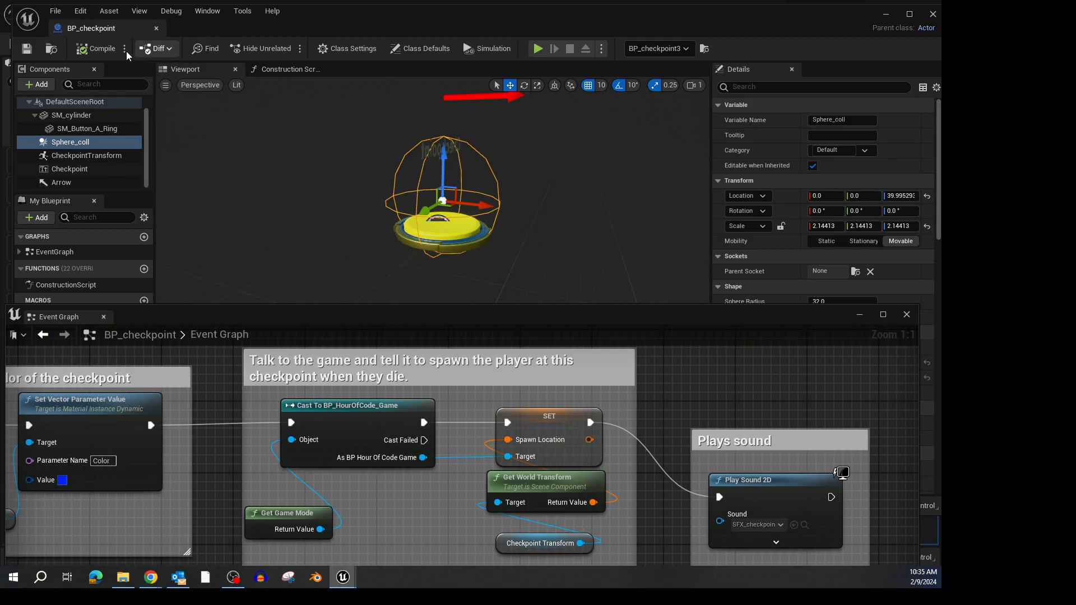
drag(204, 30, 329, 325)
click(270, 135)
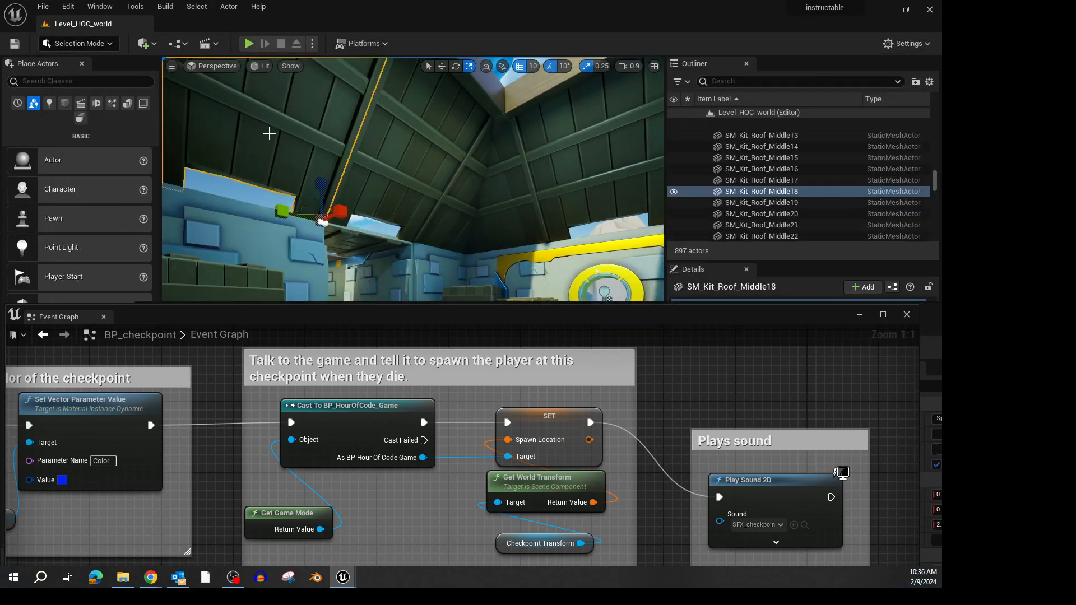
Run a brief playtest of Level_HOC_world in the level viewport and end the session
key(f)
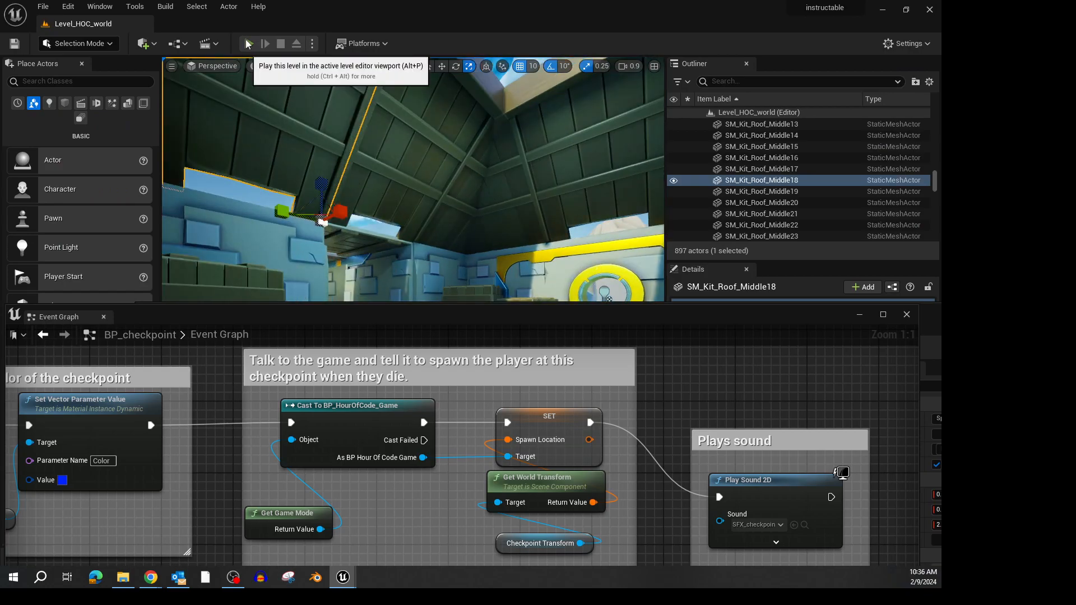
click(250, 43)
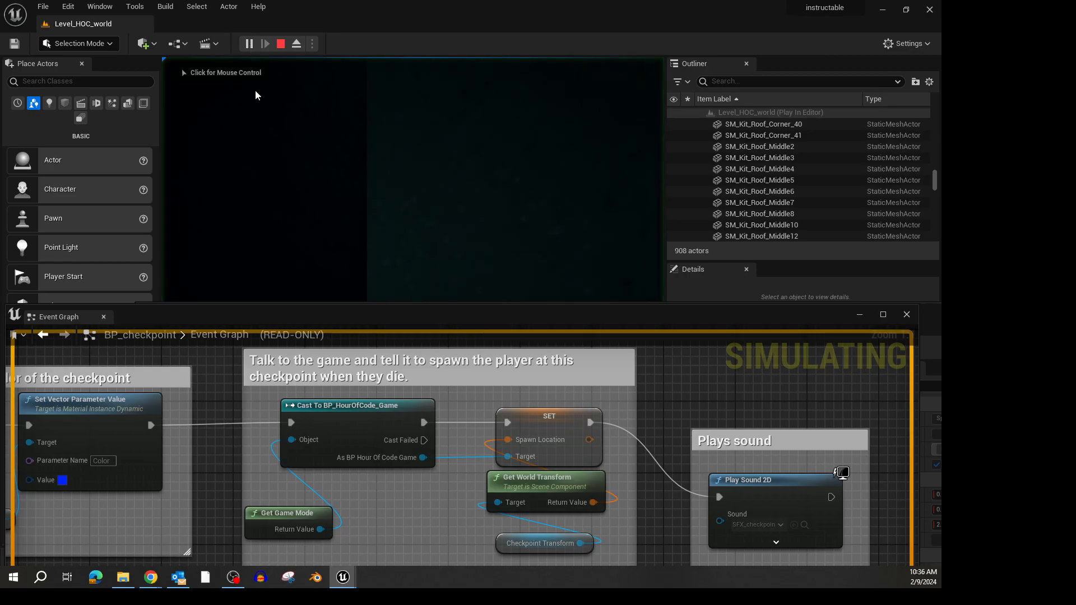
click(363, 213)
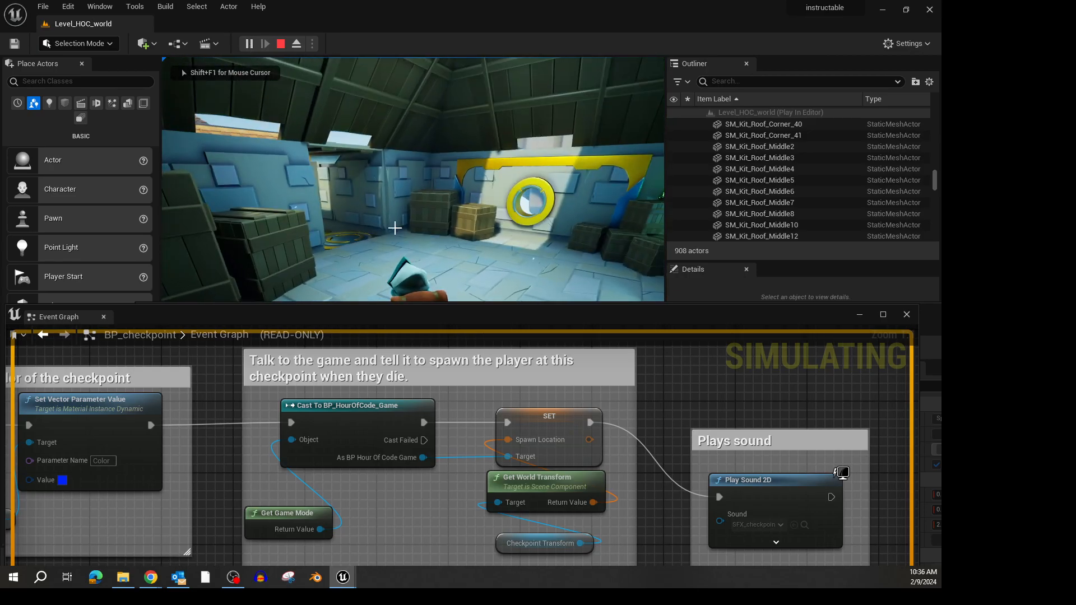
key(Escape)
key(F2)
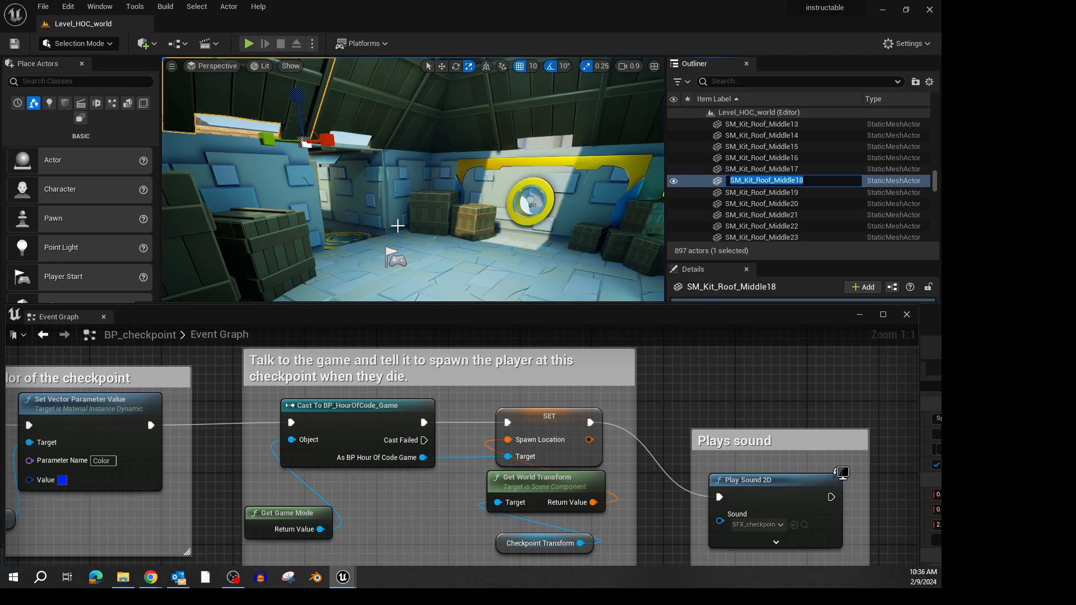
Recall saved camera views 1, 2 and 3 in the level viewport, and return to view 2 around the destination checkpoint
click(382, 226)
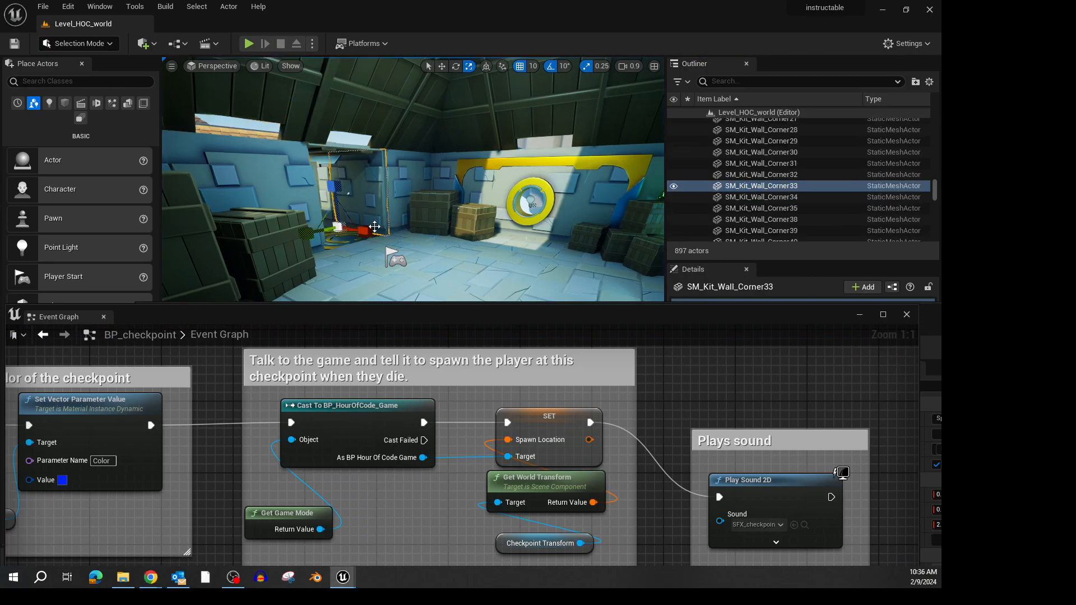
key(1)
key(2)
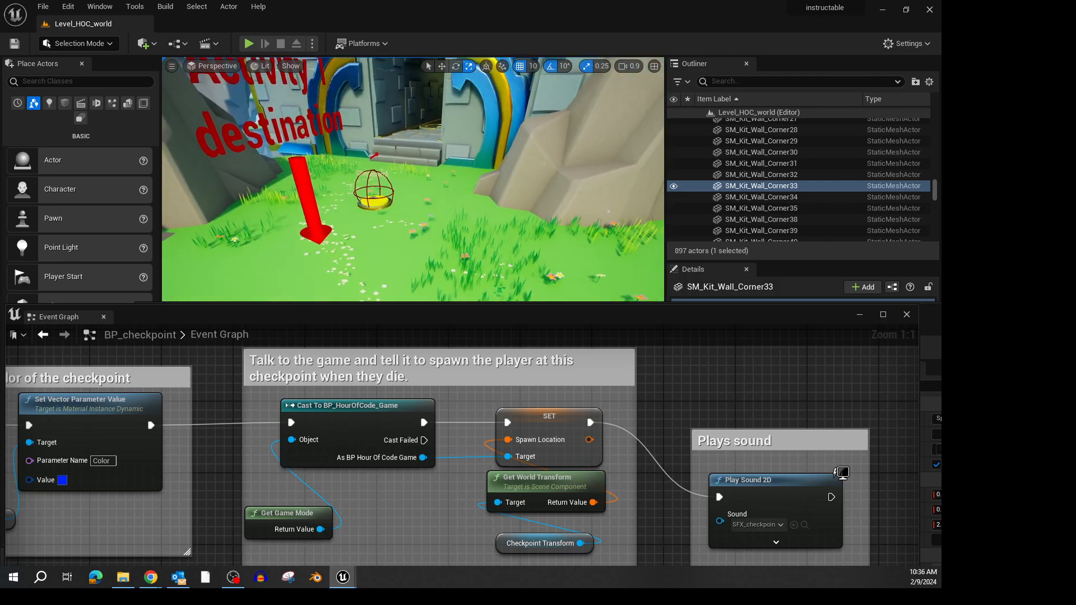
key(3)
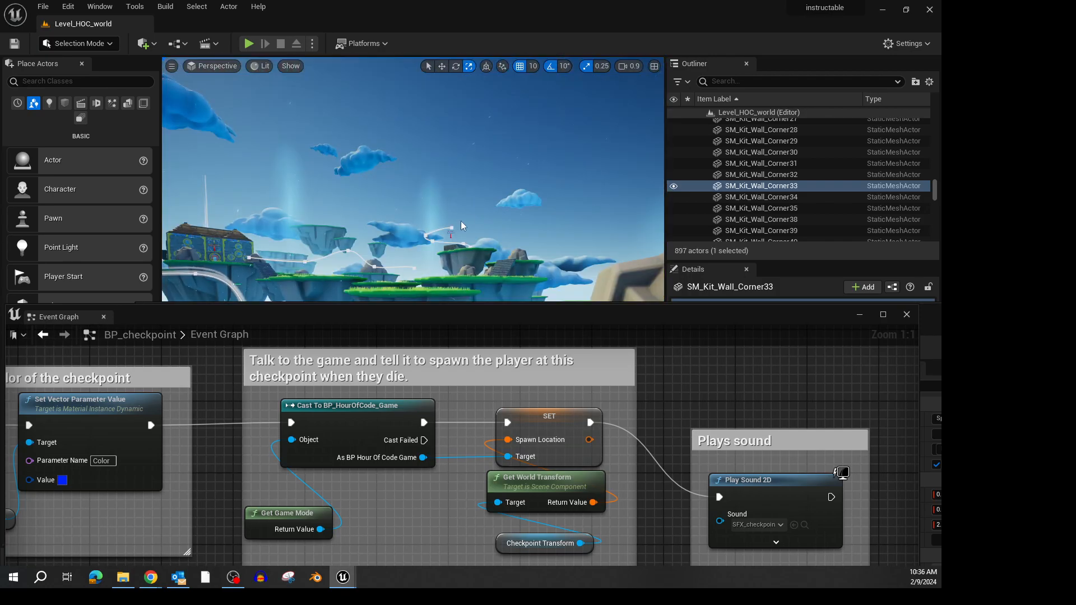
key(2)
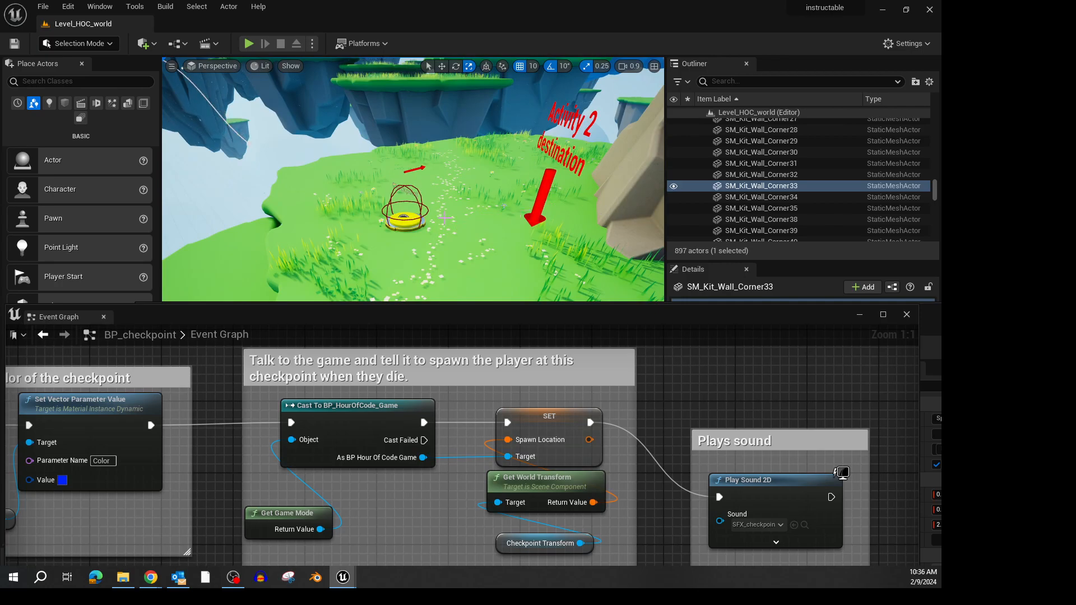
Select the floating island beneath the Activity 2 destination checkpoint and view the checkpoint from farther away and above
key(alt+Tab)
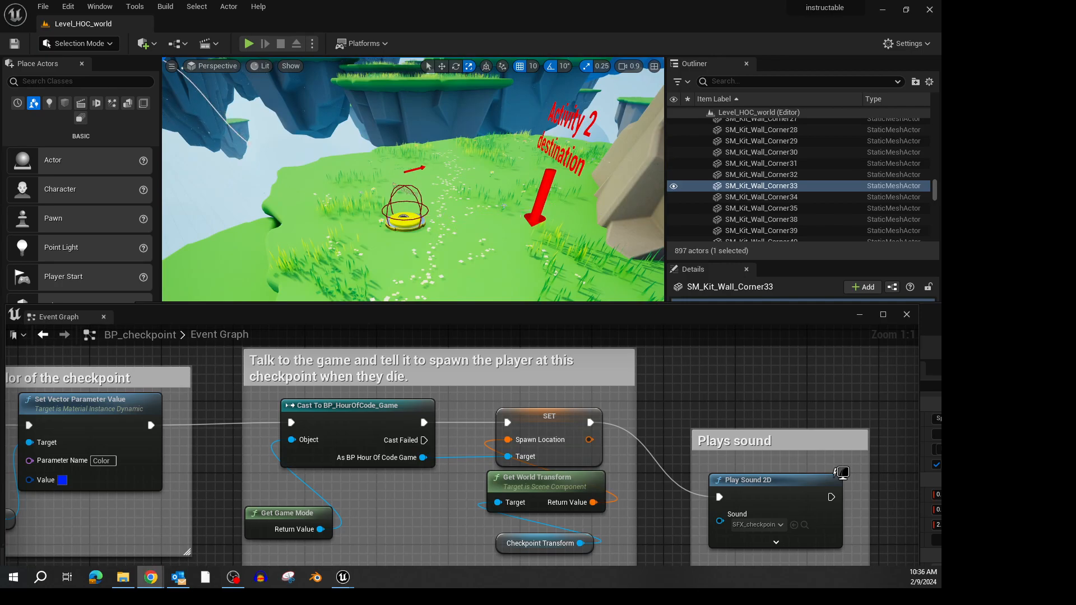
click(420, 221)
scroll(420, 221, down, 5)
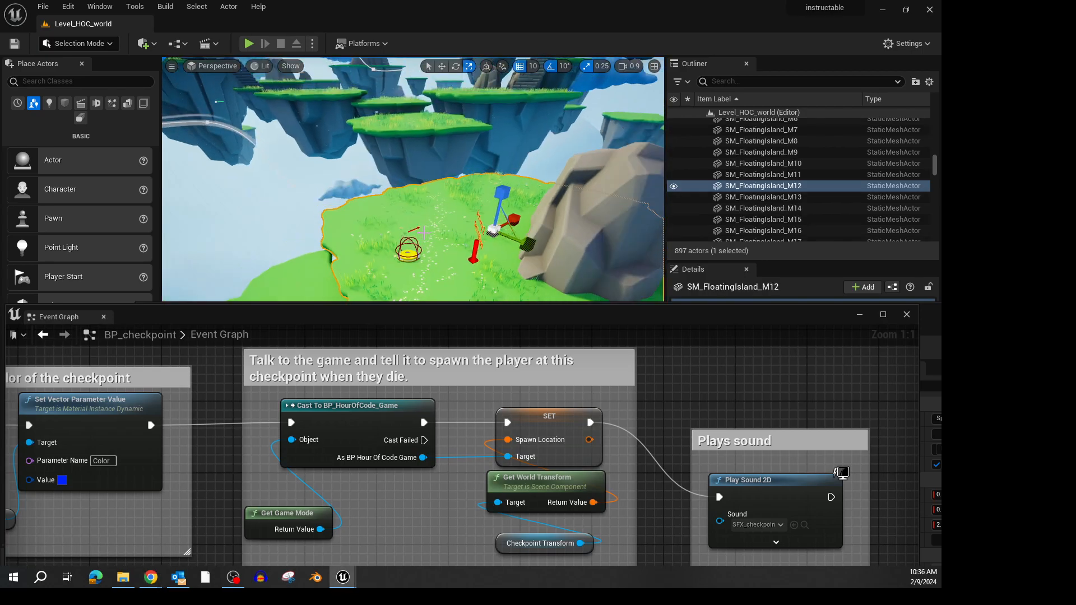
right_drag(419, 220, 442, 160)
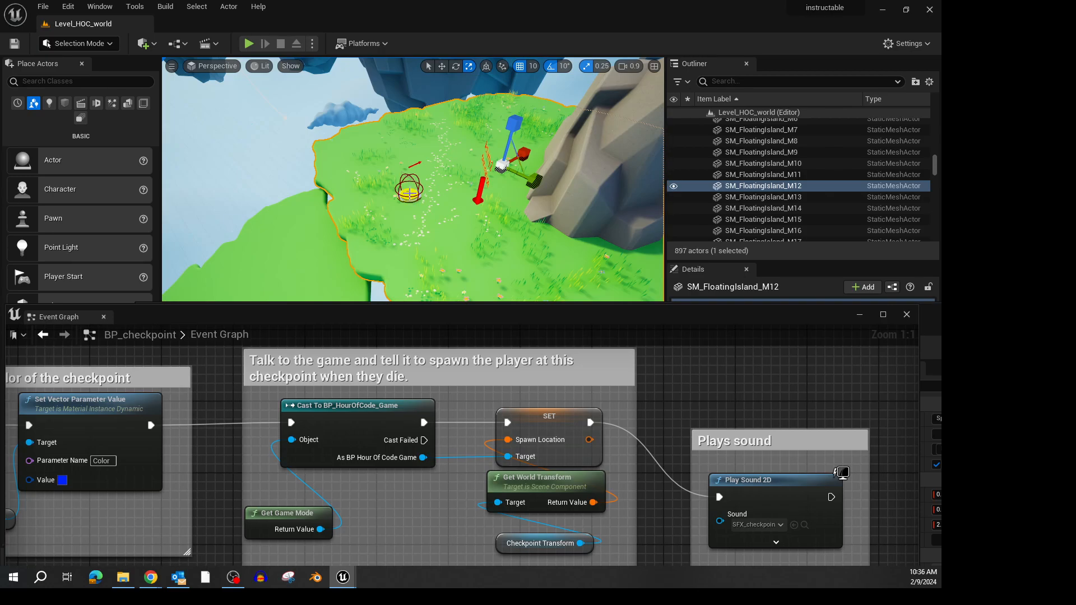
click(409, 193)
click(397, 228)
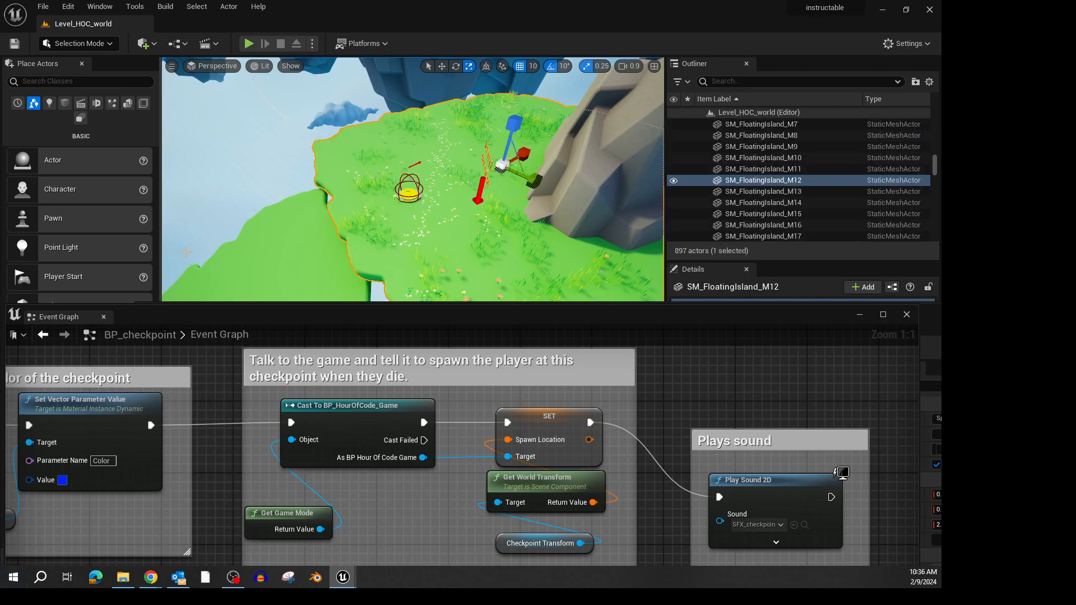
Move the floating Event Graph window aside and look inside the Blueprints folder under Hour_of_Code in the content browser
drag(183, 311, 246, 294)
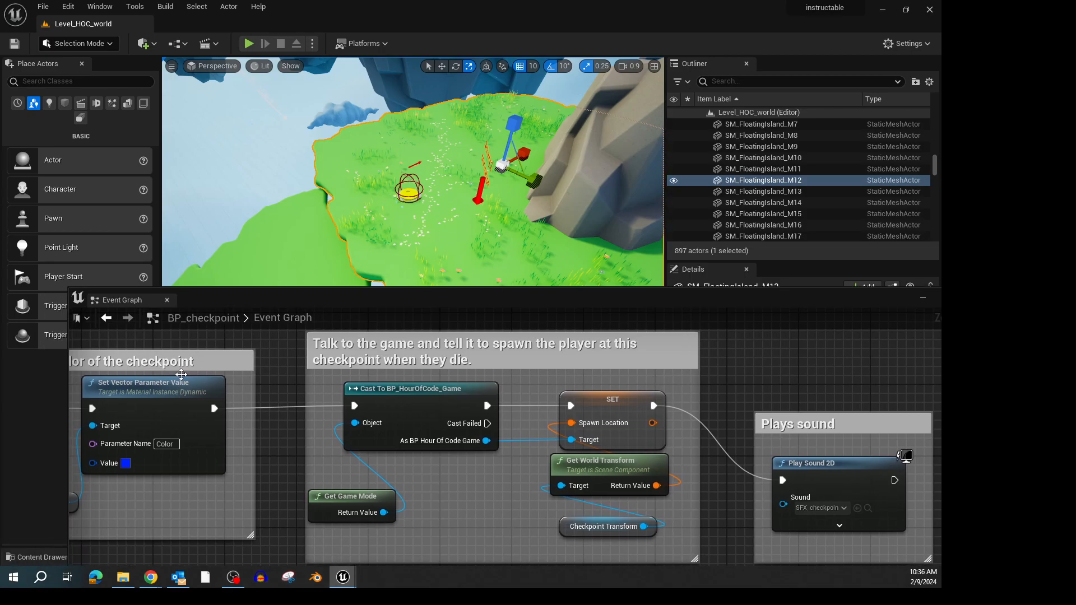
click(20, 557)
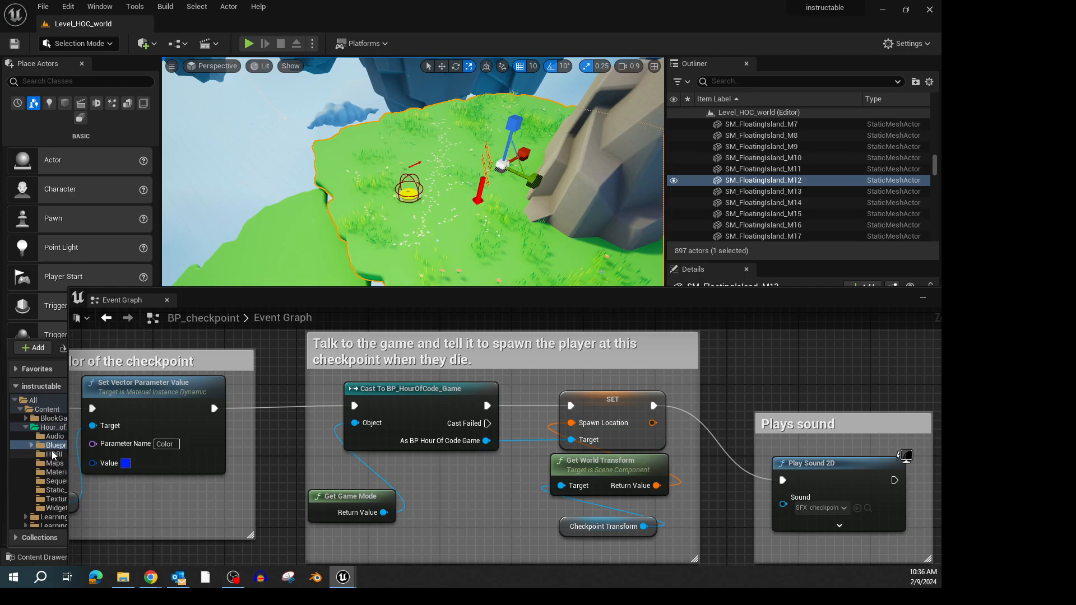
drag(244, 301, 435, 472)
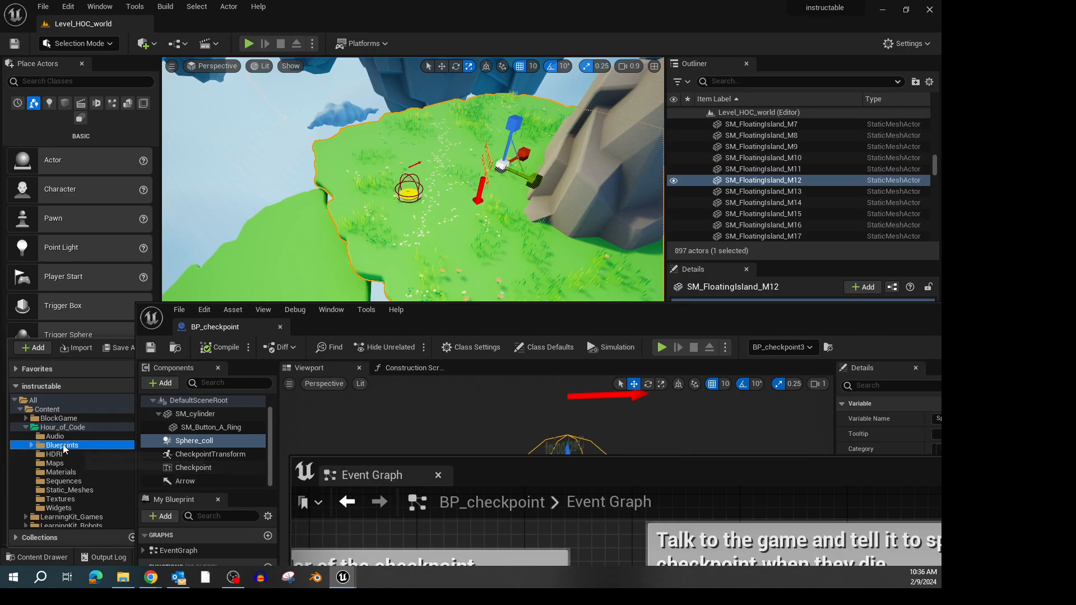
click(29, 446)
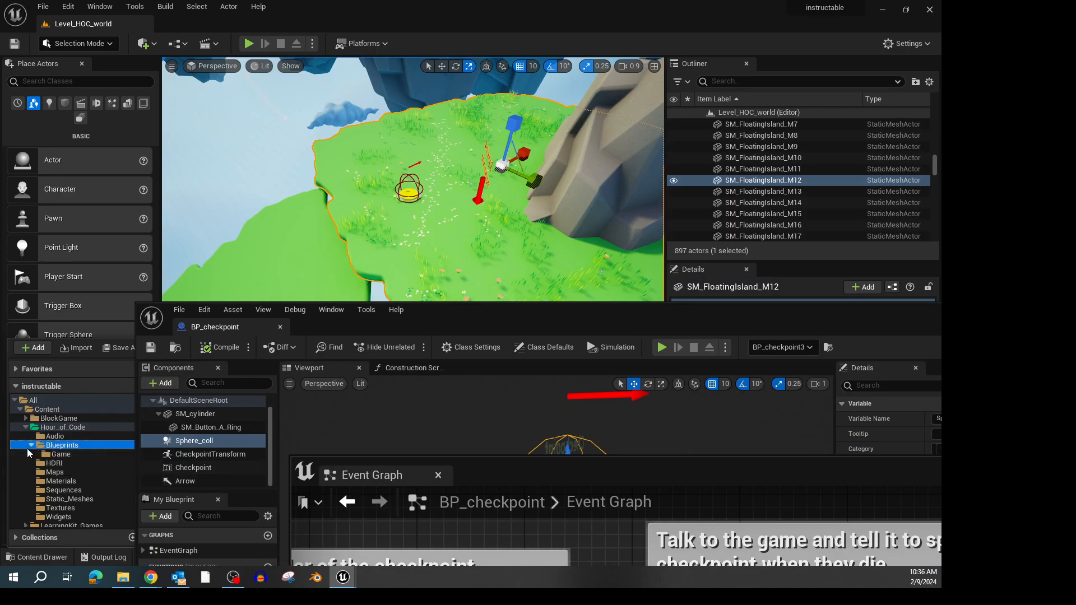
click(31, 445)
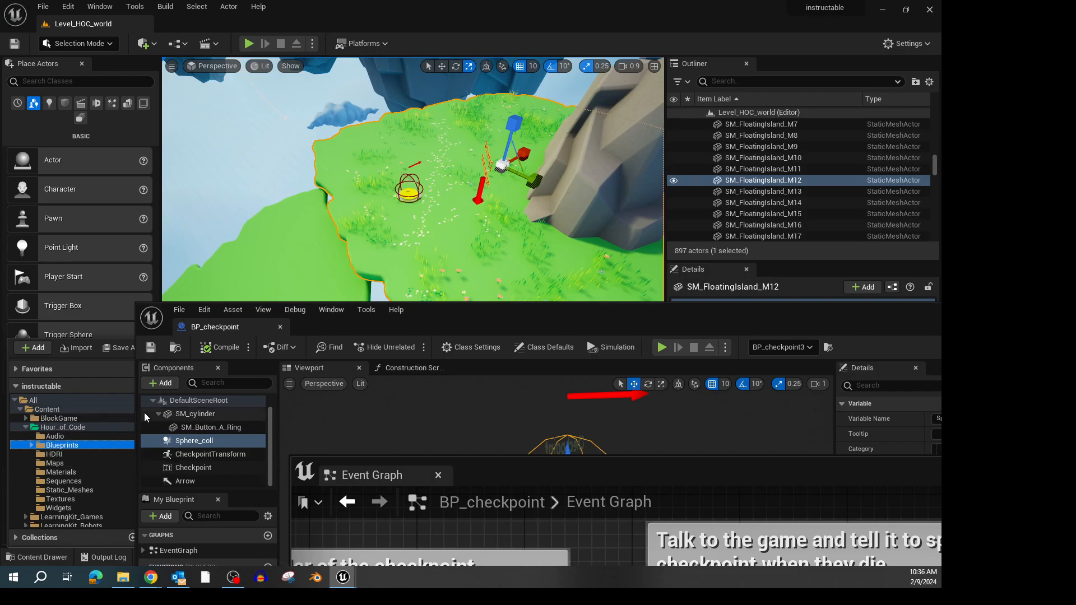
Dock the BP_checkpoint editor as a tab beside Level_HOC_world and move the floating Event Graph window up over it
drag(434, 315, 415, 184)
drag(213, 199, 317, 27)
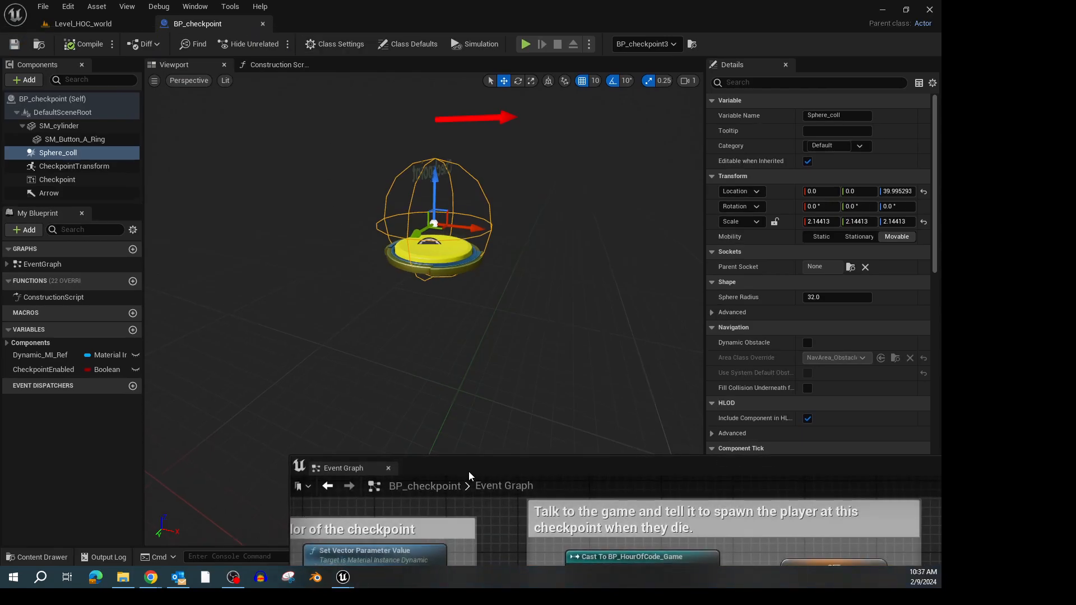
drag(468, 472, 442, 442)
drag(335, 439, 336, 27)
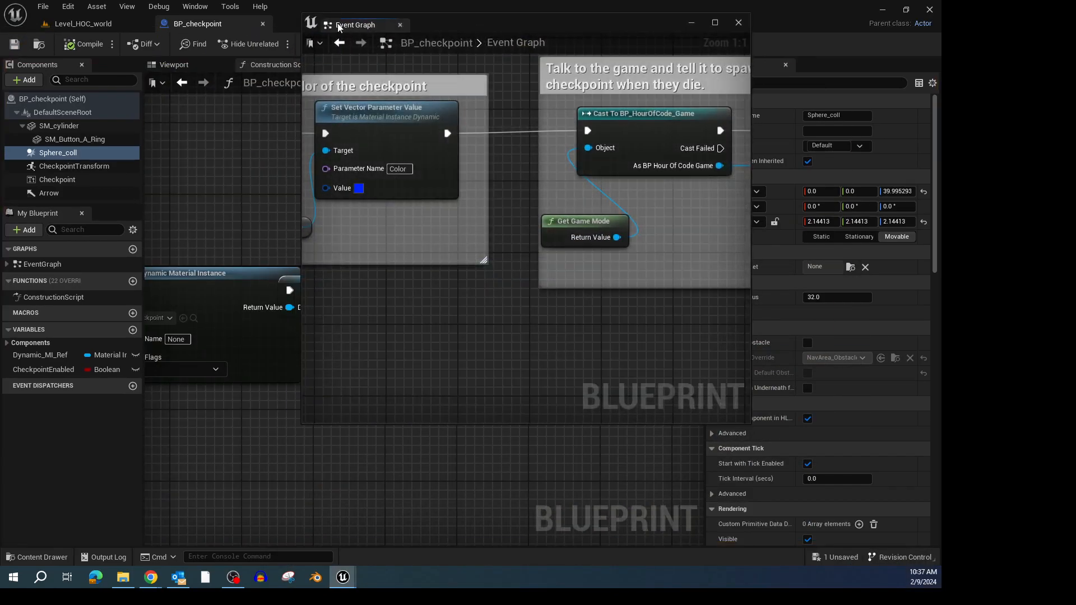
Place another BP_checkpoint from the Blueprints folder on the Activity 2 destination island in Level_HOC_world
click(41, 556)
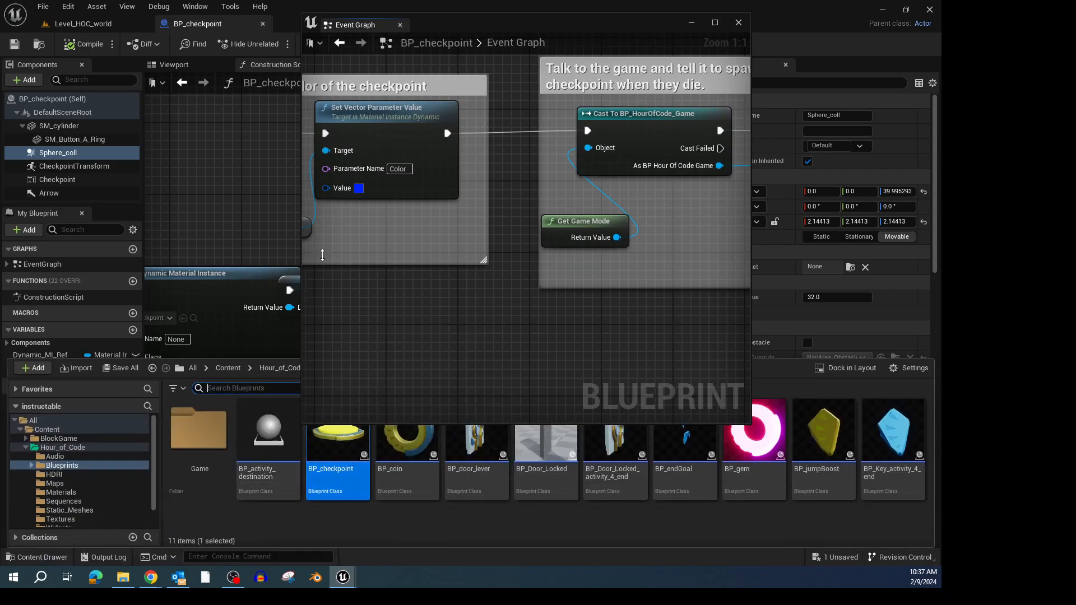
click(83, 24)
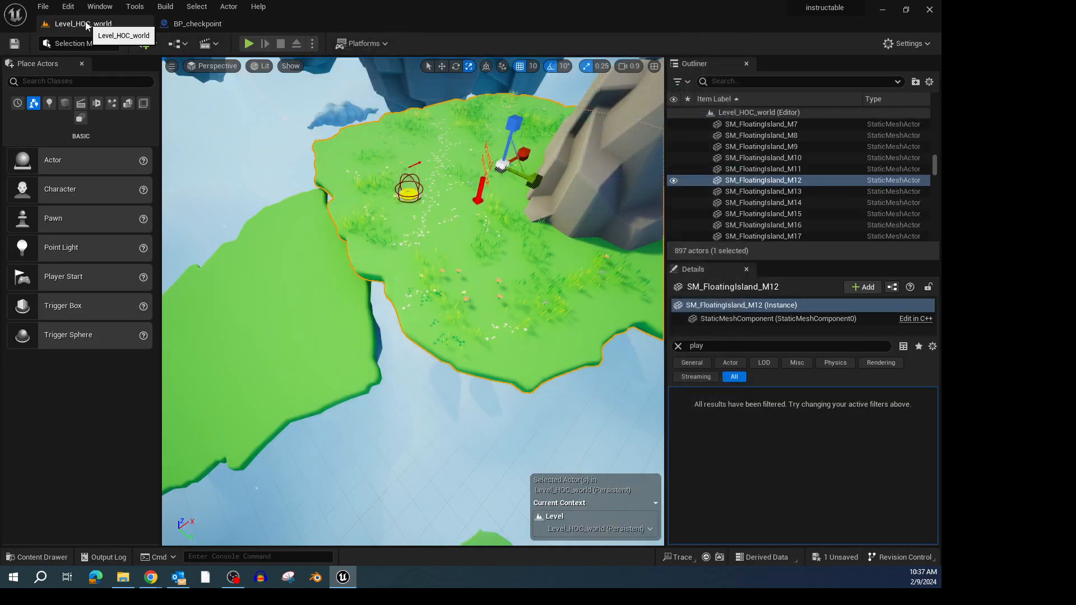
click(40, 557)
drag(336, 408, 444, 250)
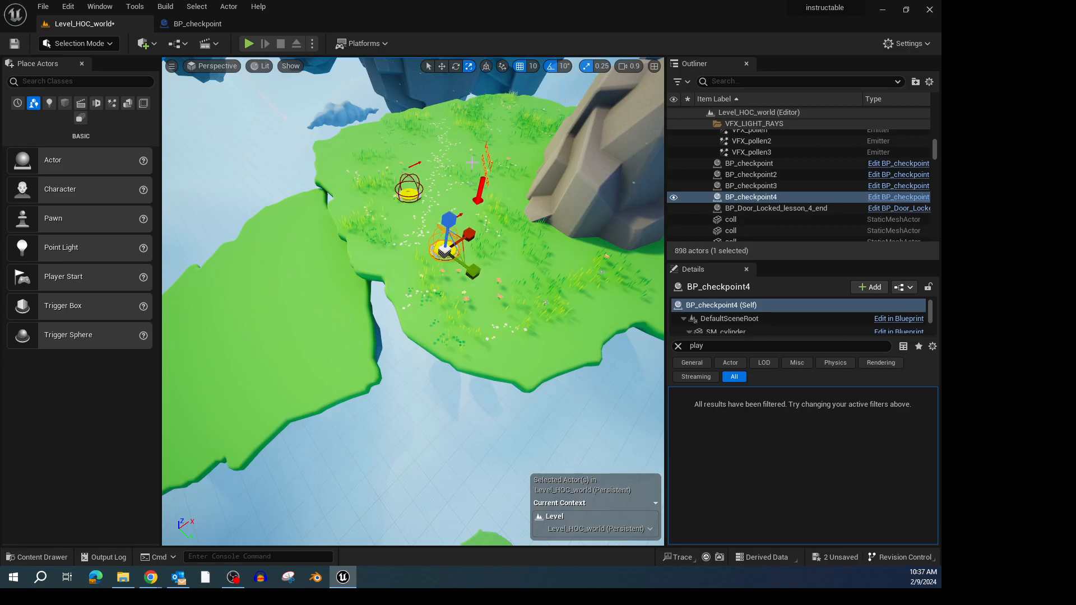
Scale the newly placed checkpoint up uniformly to several times its size and move it toward the island's near edge
drag(441, 250, 424, 223)
click(442, 67)
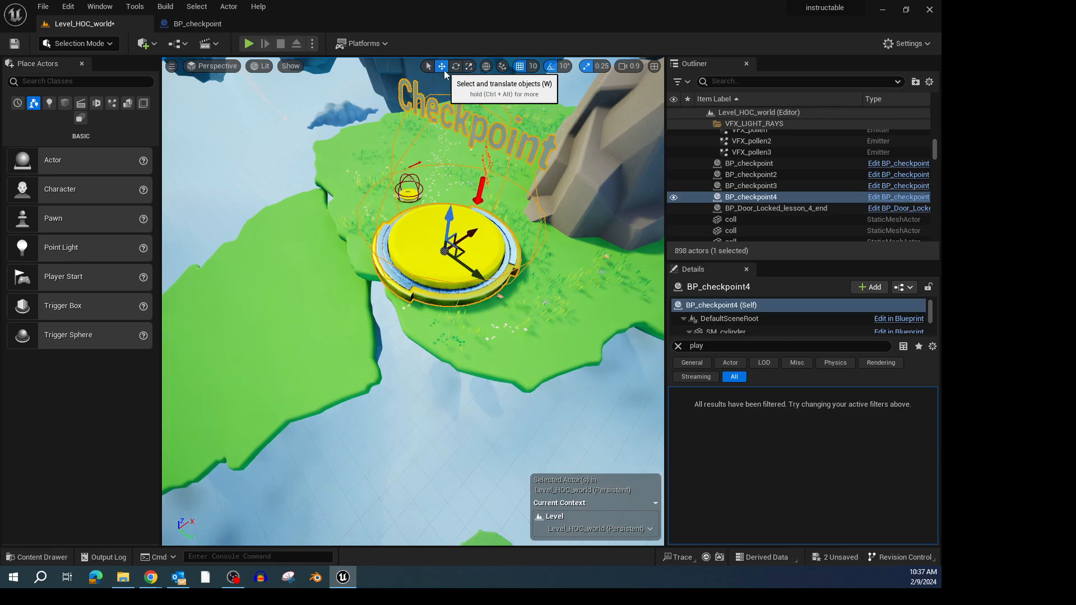
drag(478, 275, 510, 300)
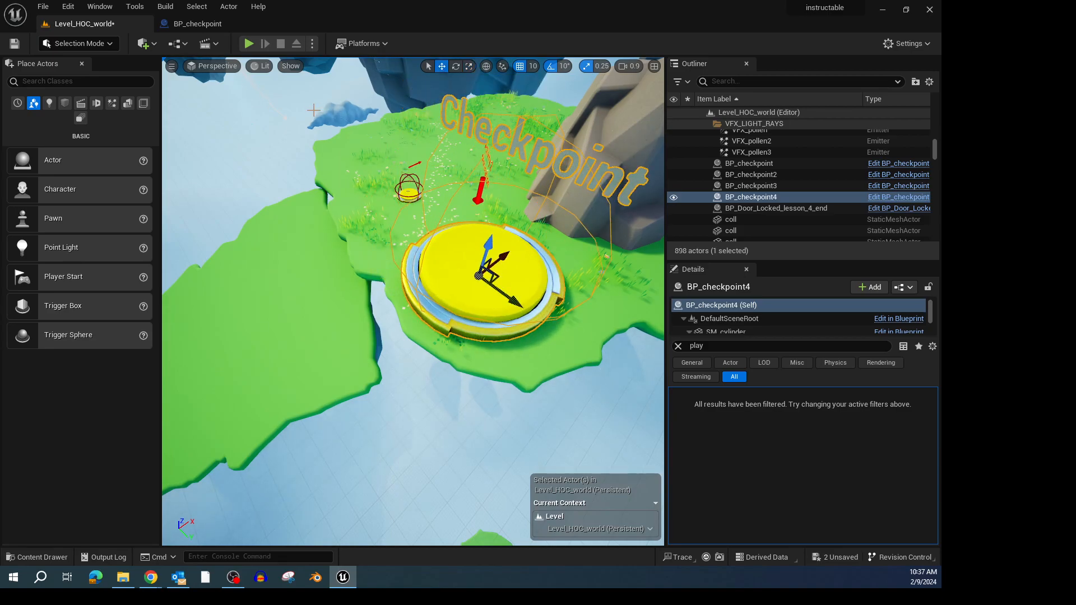
Start a playtest from a grassy spot on the island SM_FloatingIsland_M12 and take control of the character
right_click(372, 151)
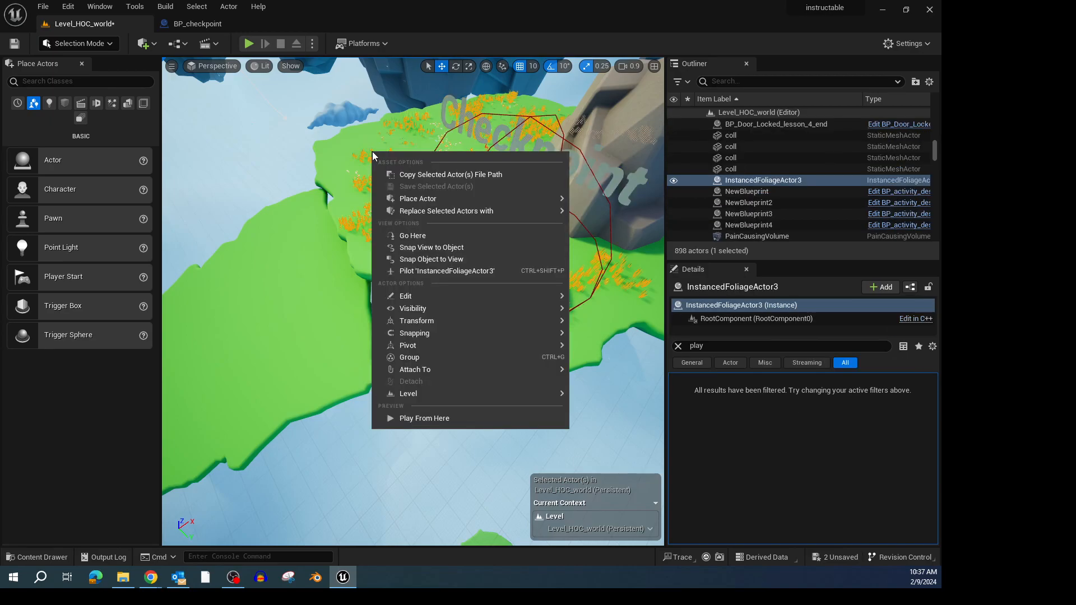
click(346, 149)
right_click(346, 149)
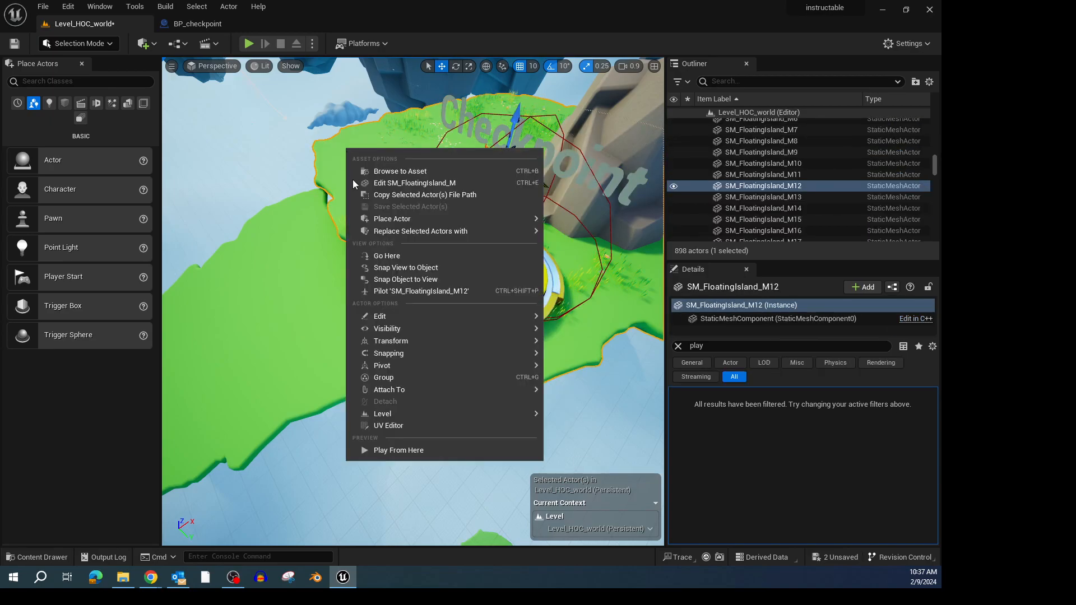
click(397, 450)
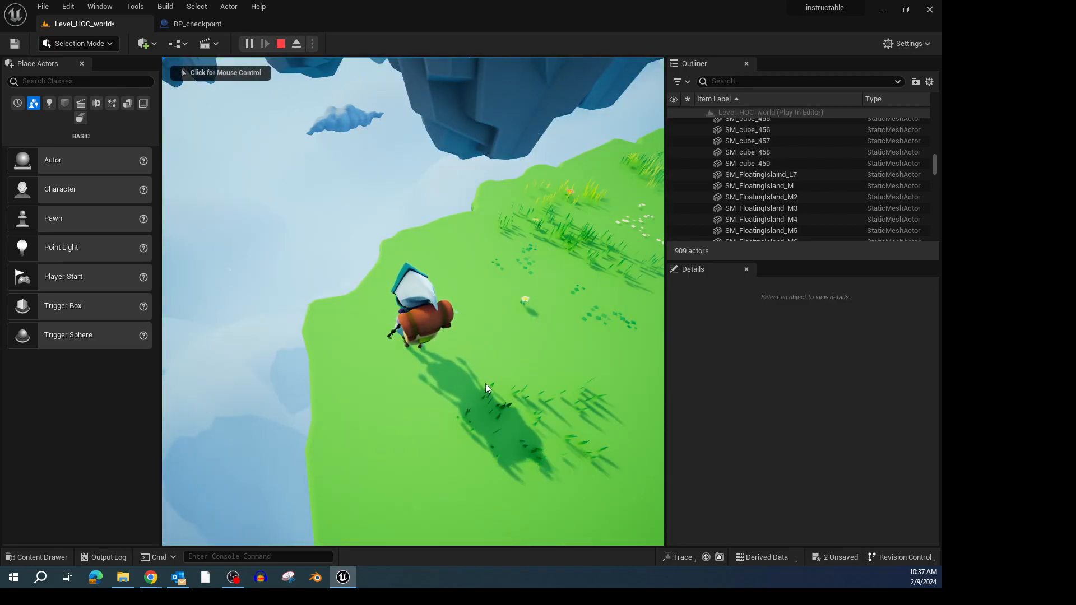
click(486, 386)
Run the character over the enlarged checkpoint and around the small one to test respawning, and end the playtest
key(w)
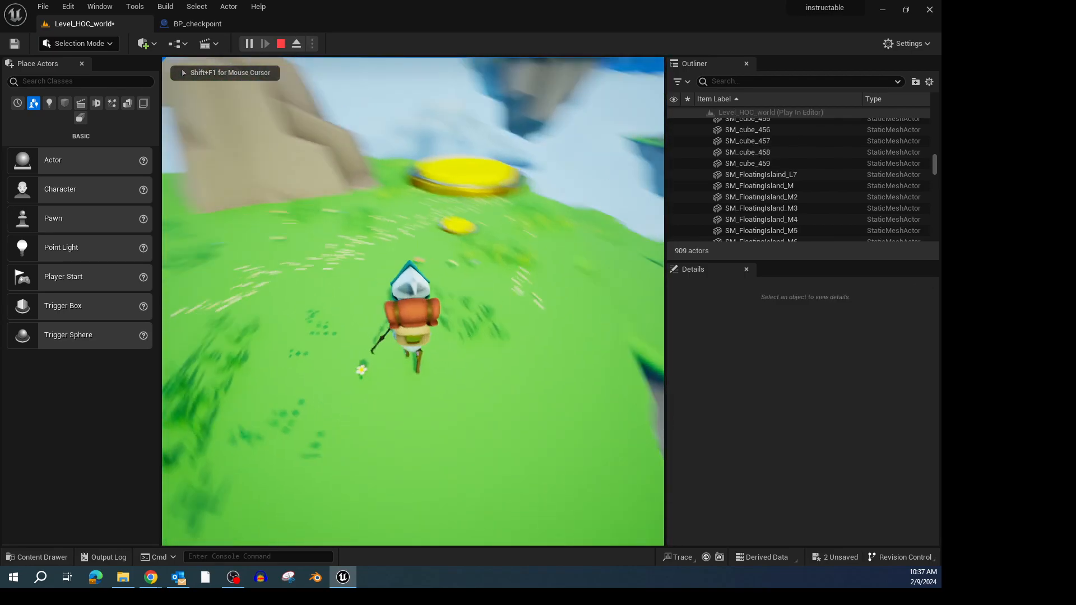
key(w)
key(w)
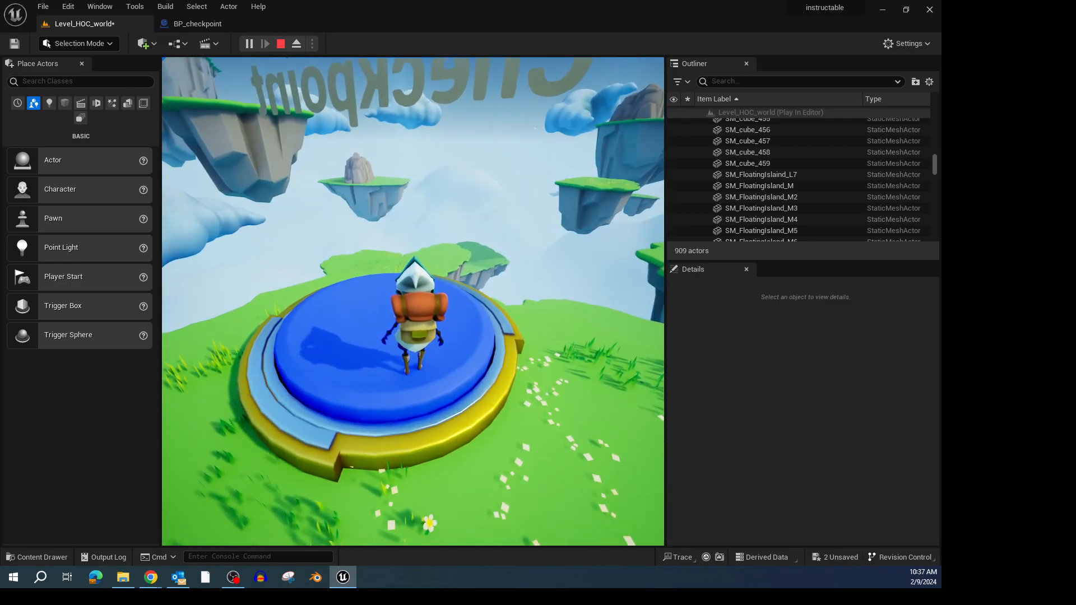
key(w)
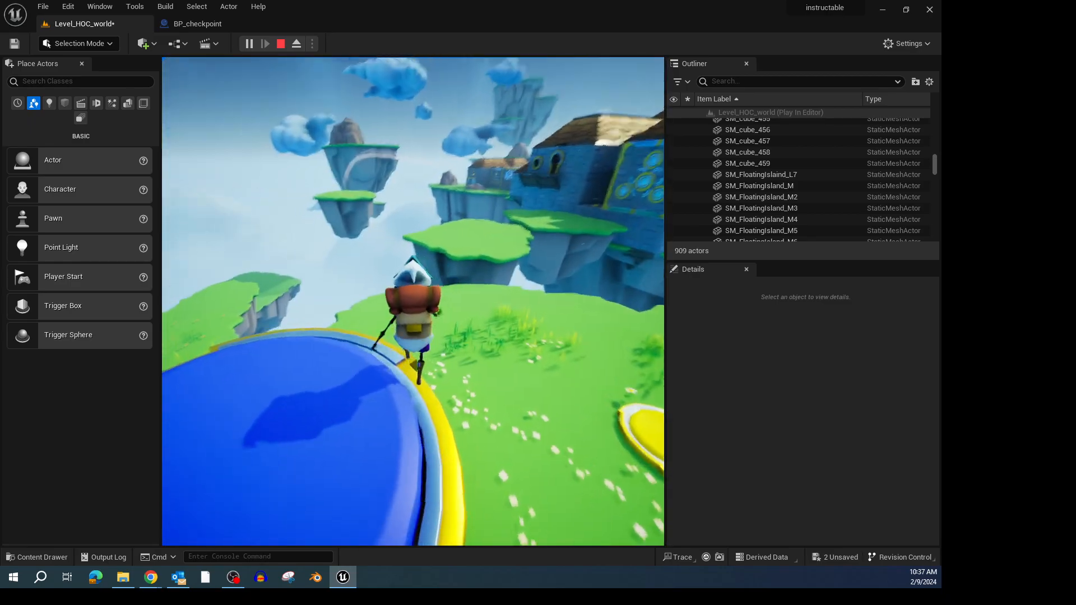
key(w)
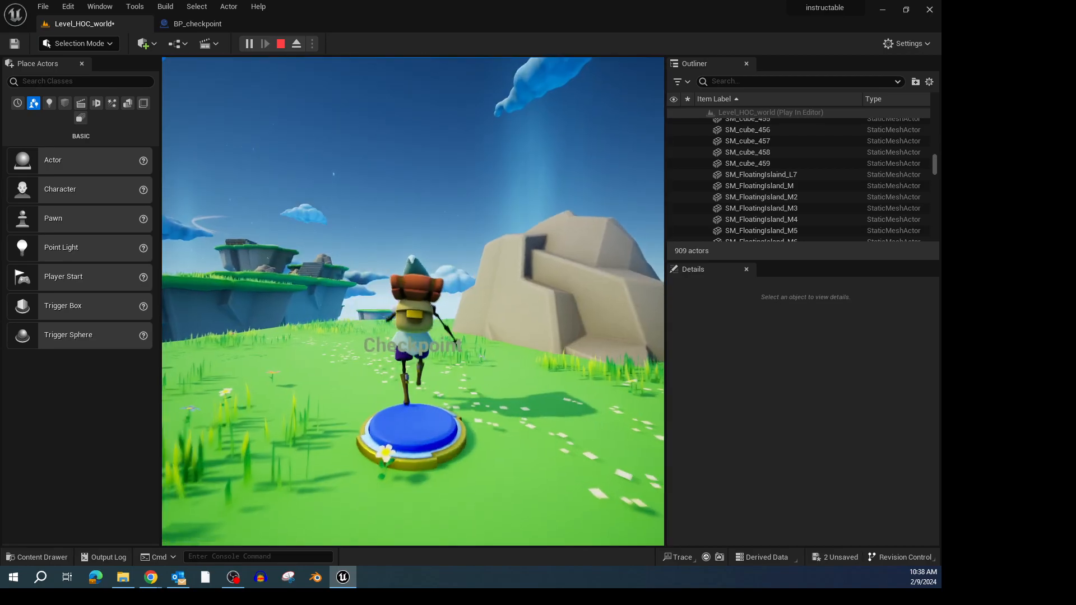
key(w)
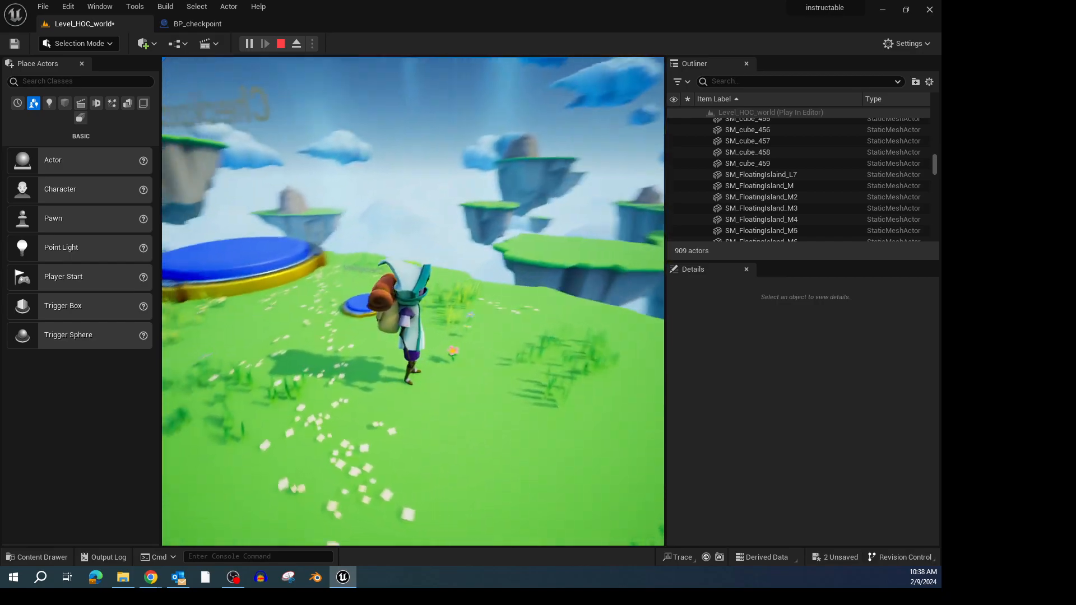
key(s)
key(w)
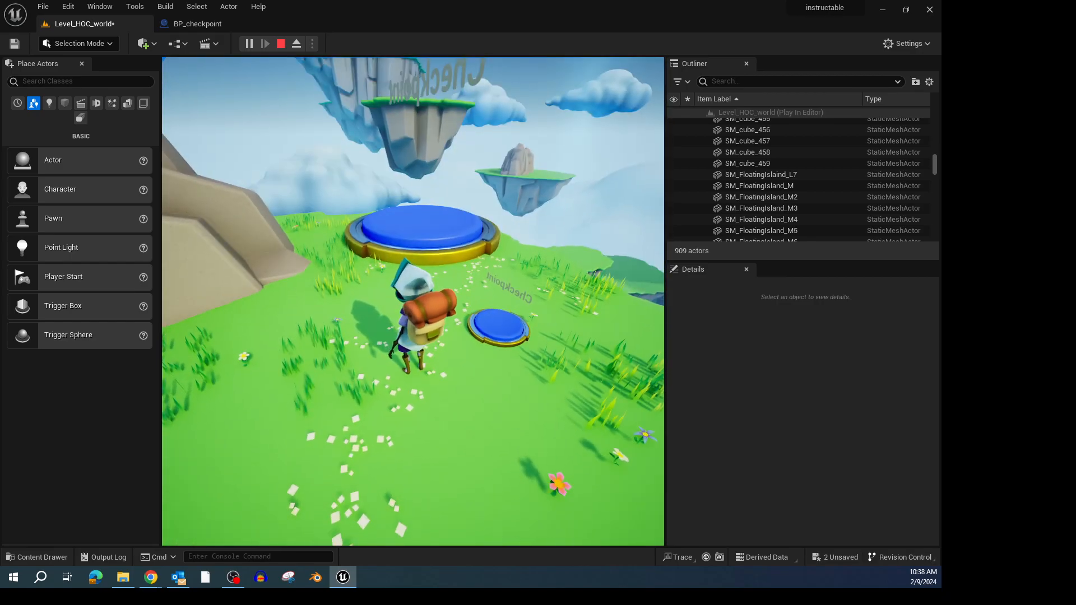
key(Escape)
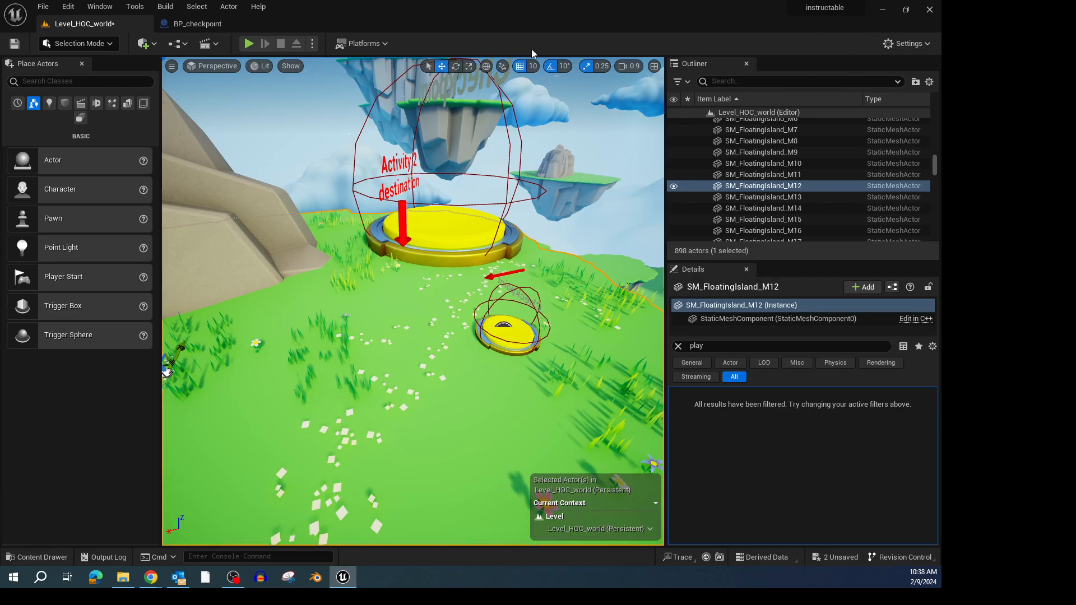
Return to BP_checkpoint and reposition and widen the Event Graph window to show the spawn location section
click(197, 23)
right_drag(579, 225, 591, 309)
drag(597, 27, 304, 73)
drag(459, 256, 827, 263)
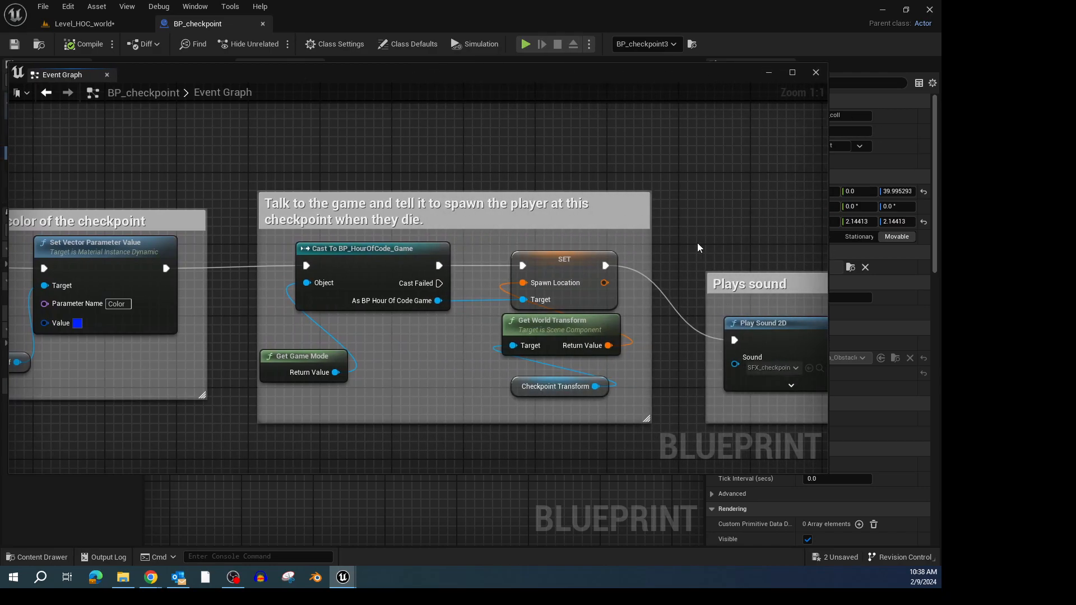
Move the Checkpoint Transform and Get World Transform nodes farther below the SET Spawn Location node
right_drag(697, 245, 596, 168)
drag(422, 317, 365, 435)
drag(418, 261, 388, 343)
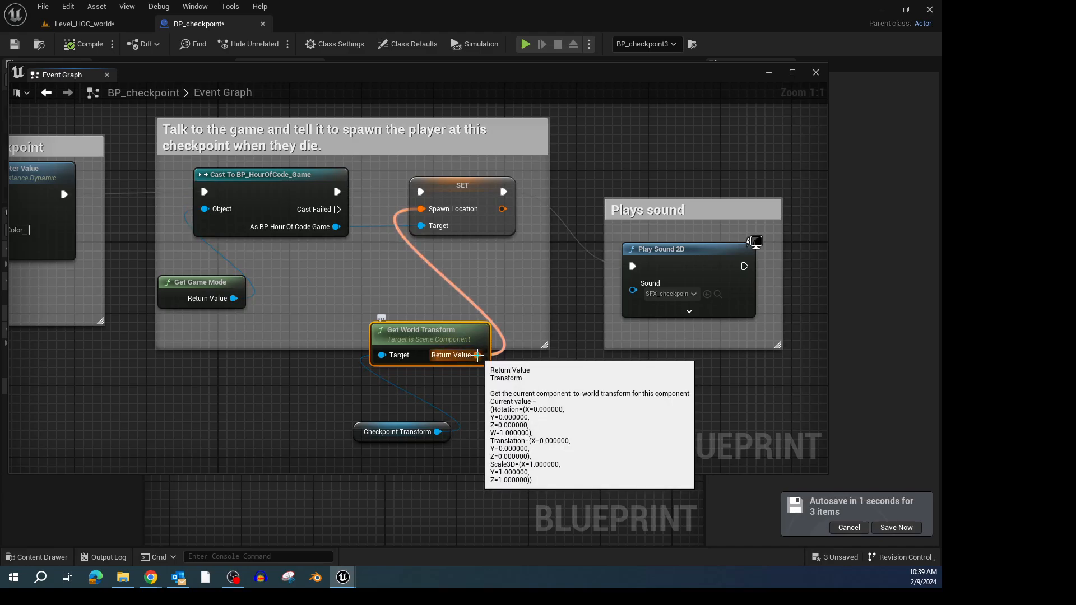
Disconnect Get World Transform from Spawn Location, split its Return Value struct pin, and shift the node up slightly
alt+click(478, 355)
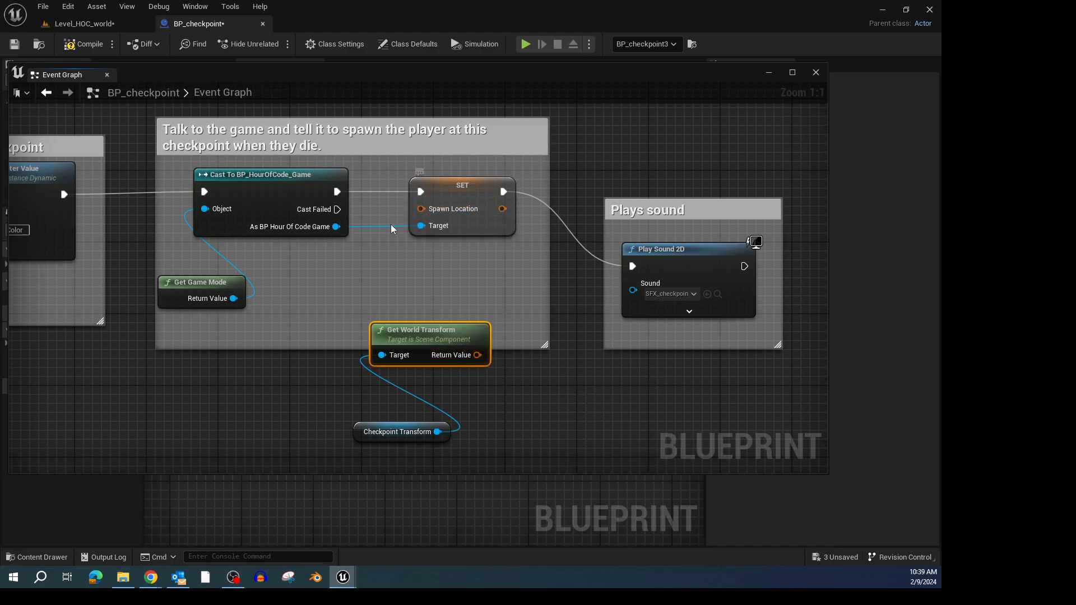
right_click(478, 356)
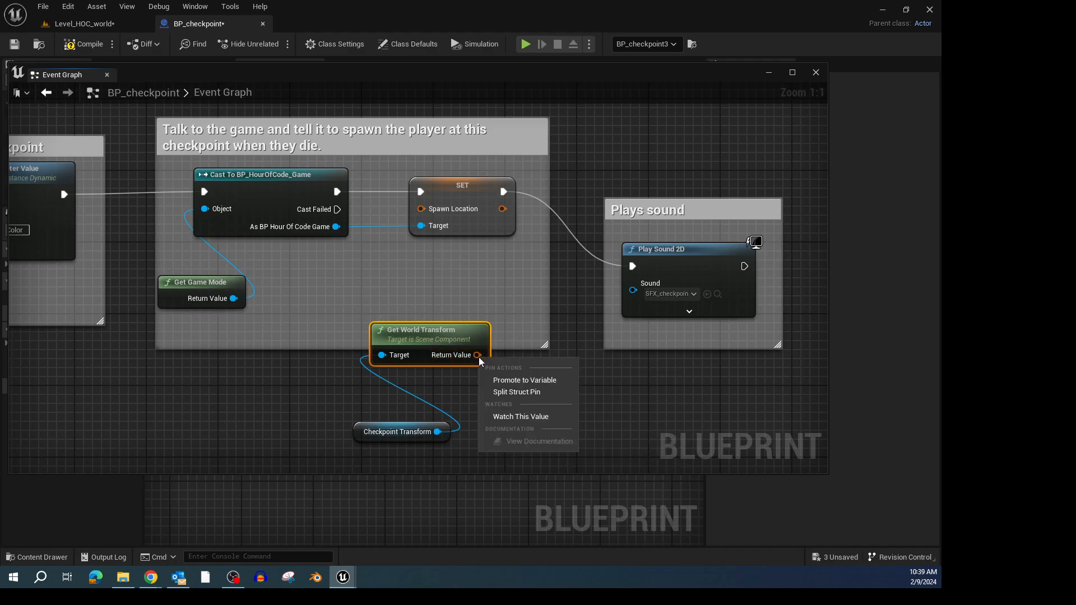
click(525, 397)
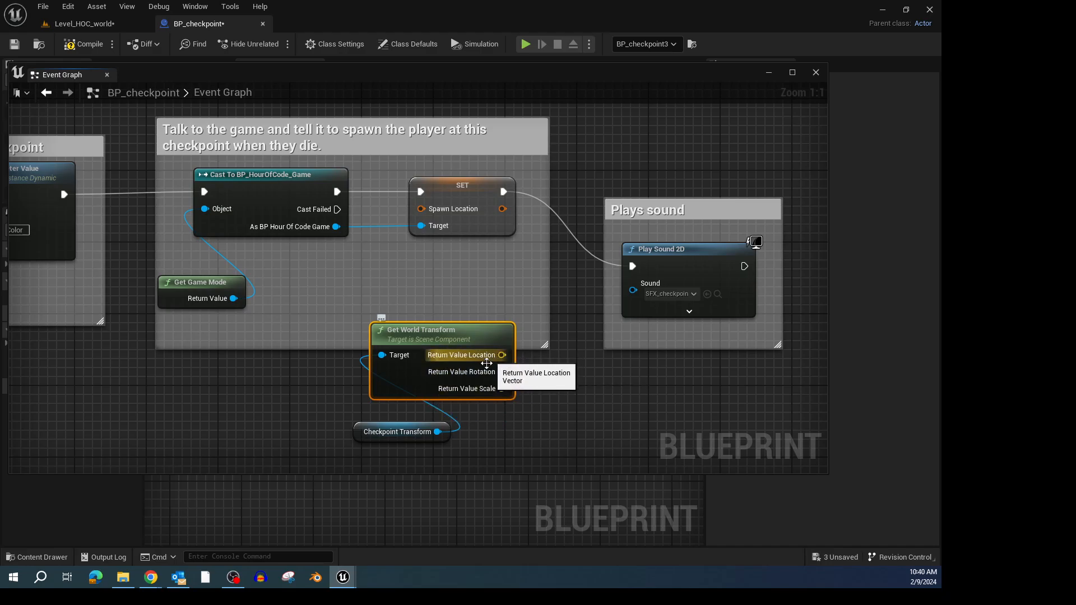
drag(473, 330, 474, 303)
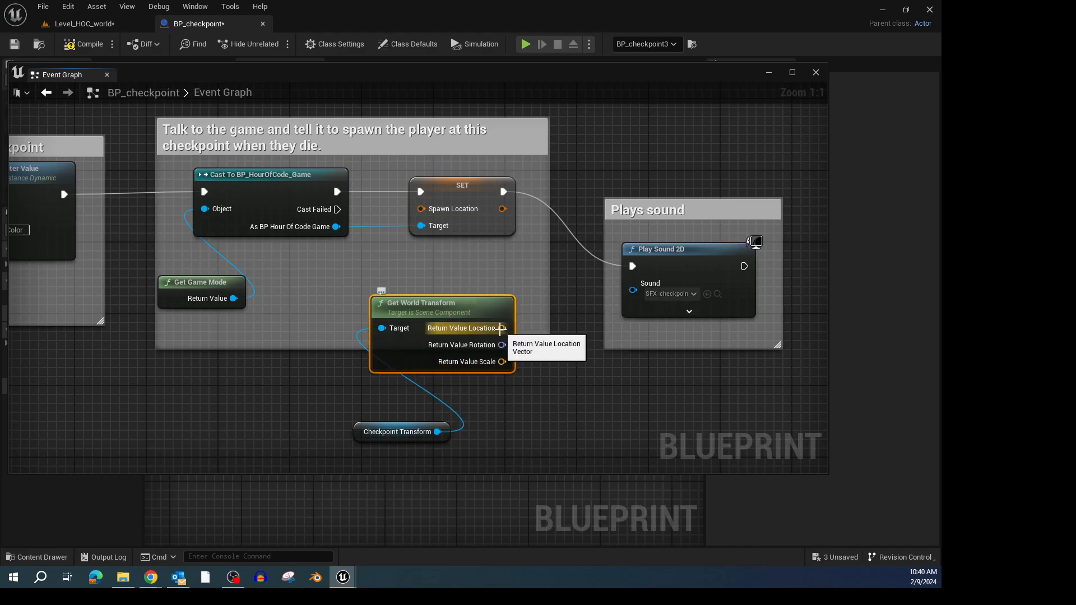
Connect Return Value Location to Spawn Location through a conversion node placed between them, and compile the blueprint
drag(500, 329, 422, 209)
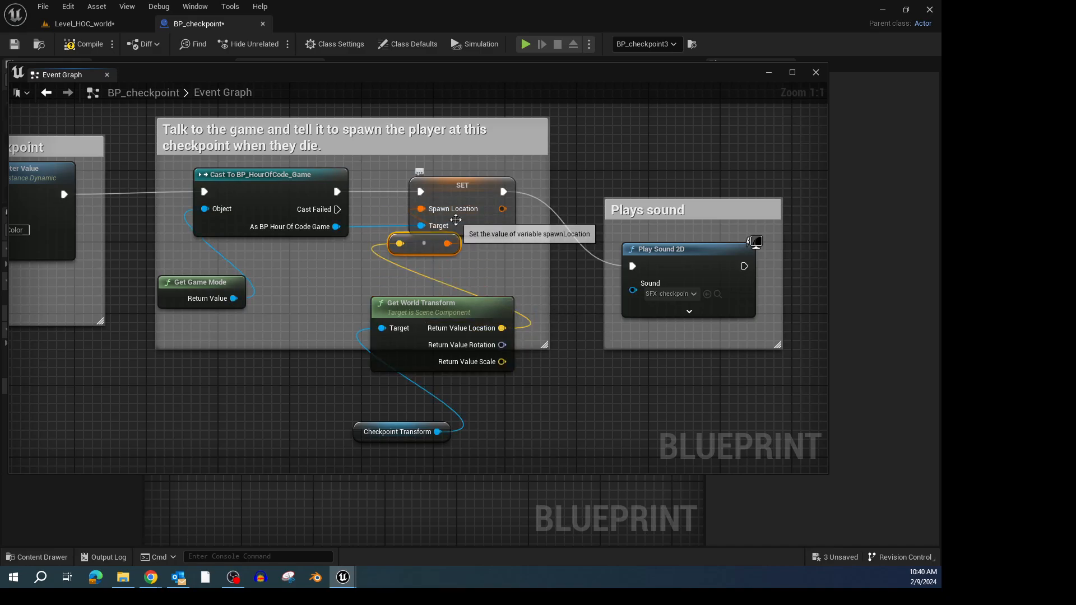
click(84, 52)
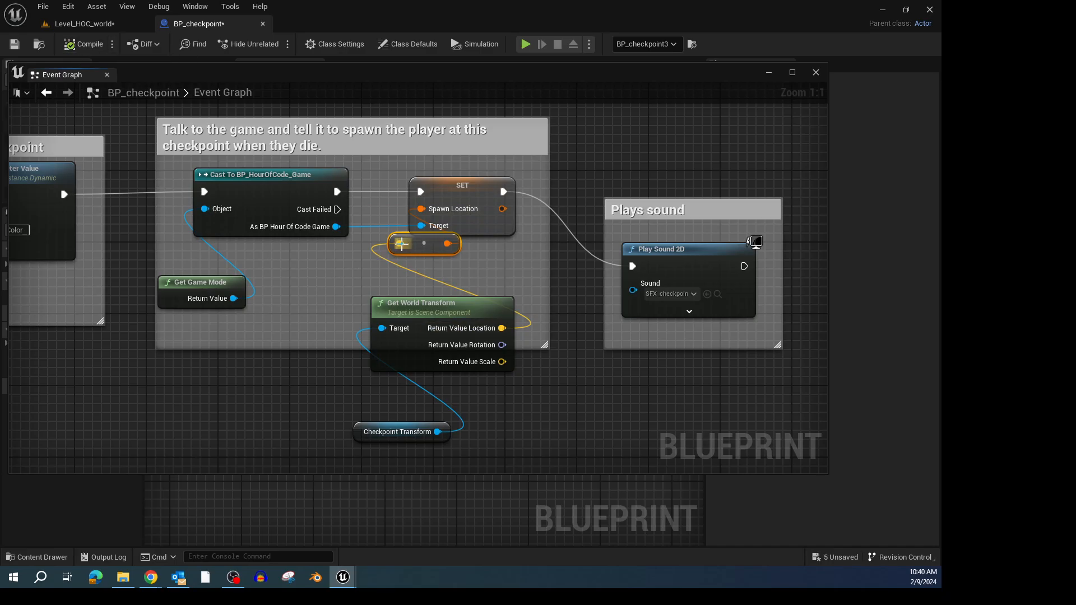
drag(417, 247, 392, 263)
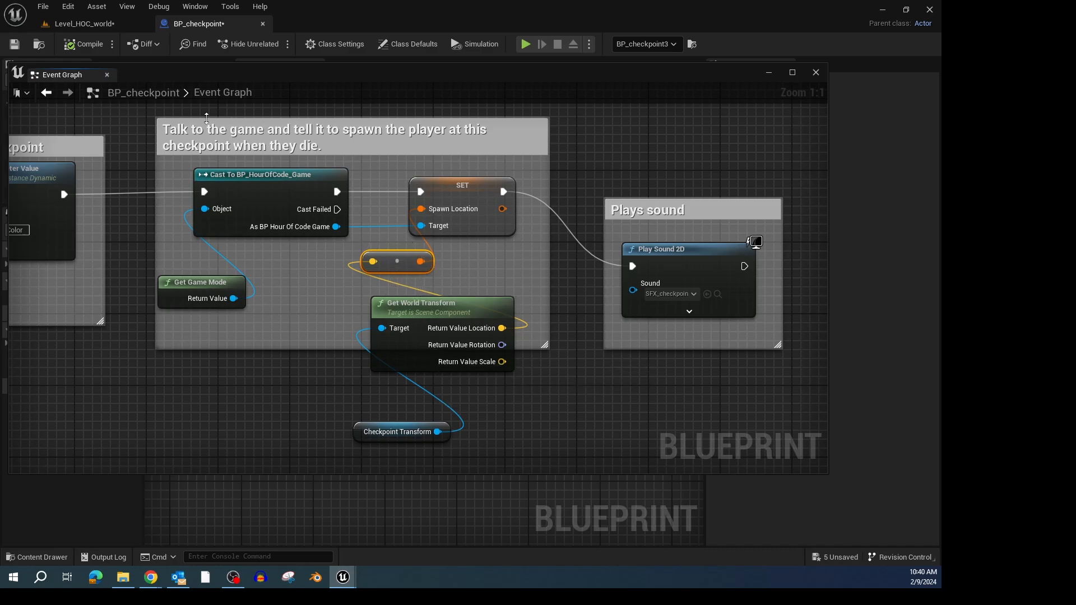
Start a playtest of Level_HOC_world from the grass in front of the two destination checkpoints
click(105, 25)
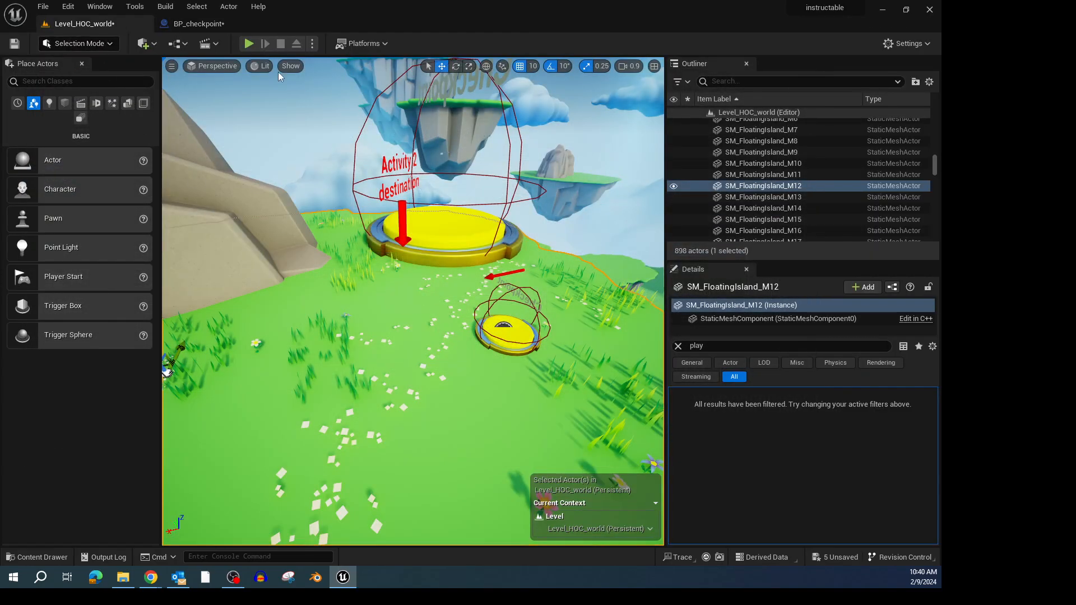
right_click(418, 402)
click(471, 392)
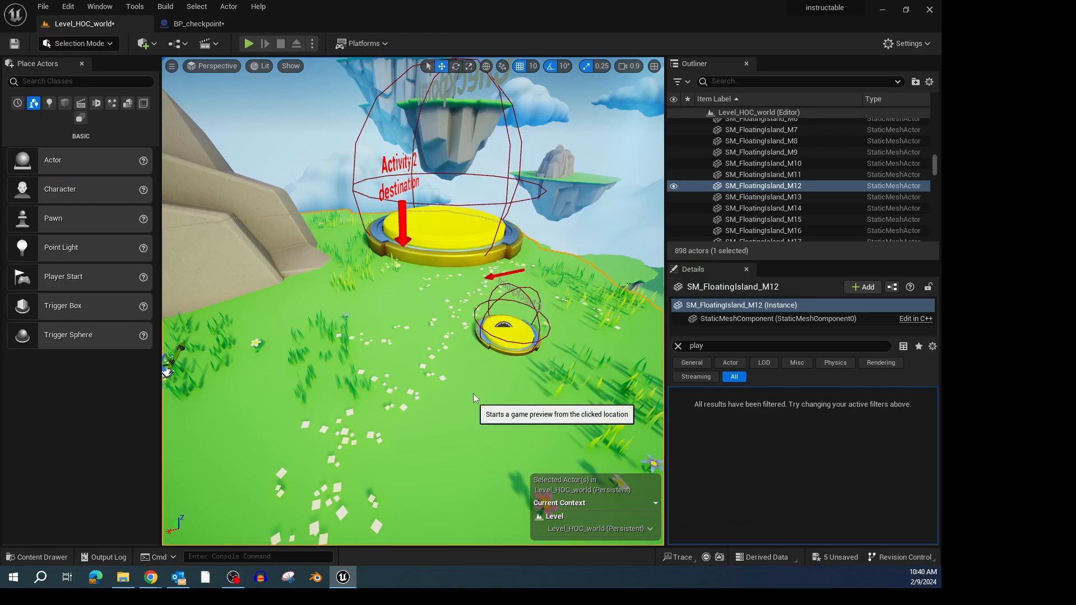
click(439, 384)
Run onto the large checkpoint to activate it and leap off the island to test respawning there
key(w)
key(a)
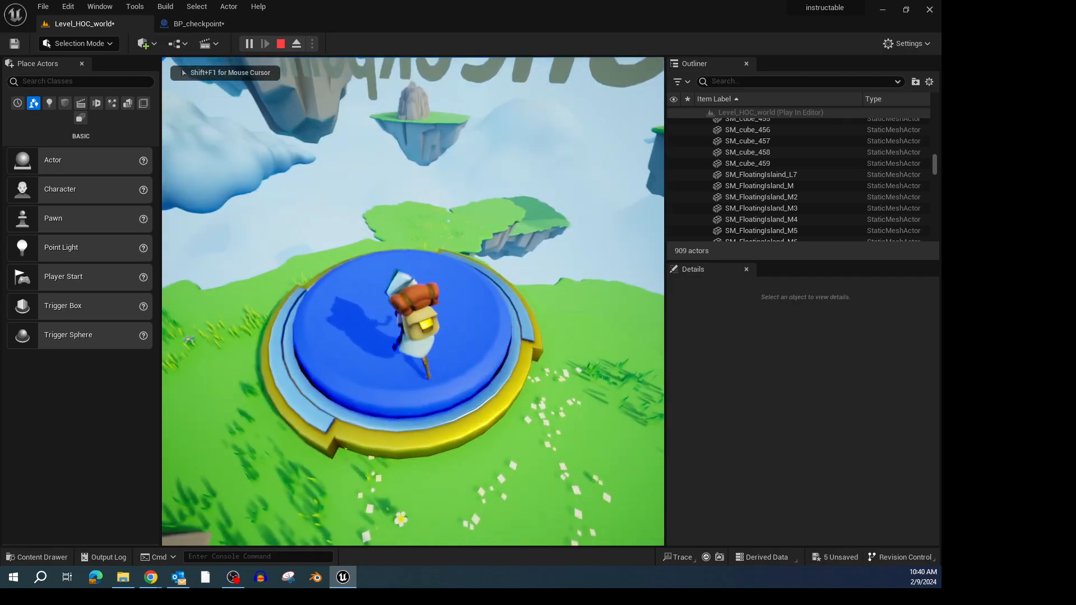
key(w)
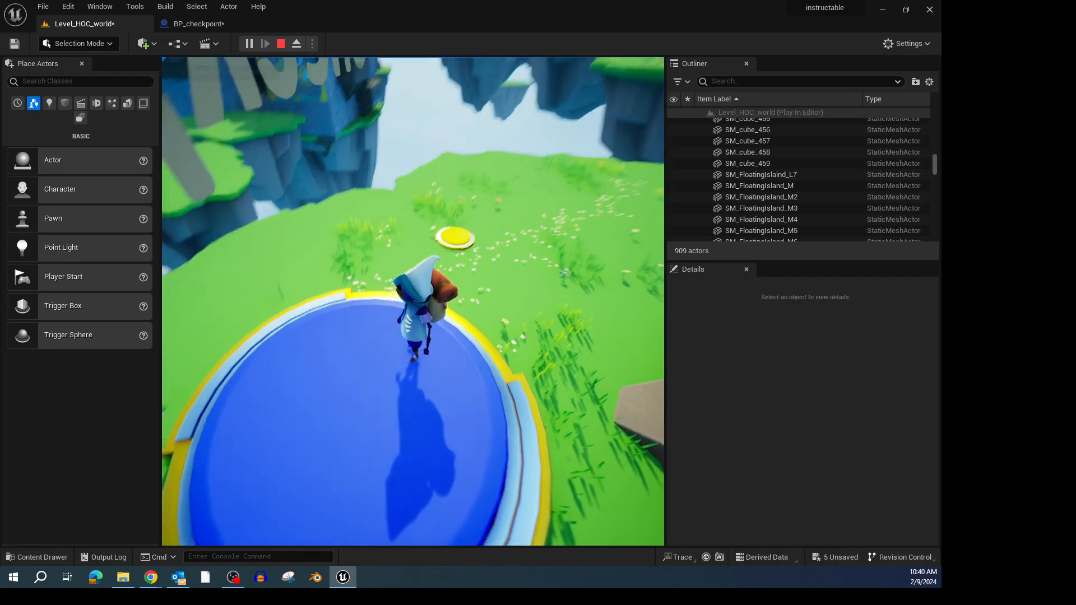
key(space)
key(w)
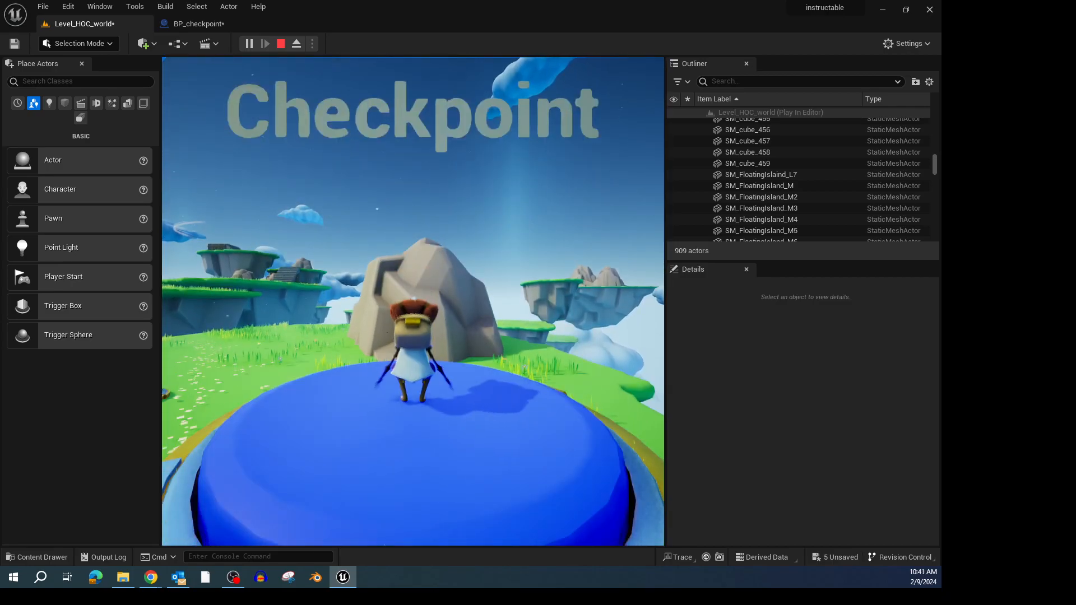
key(w)
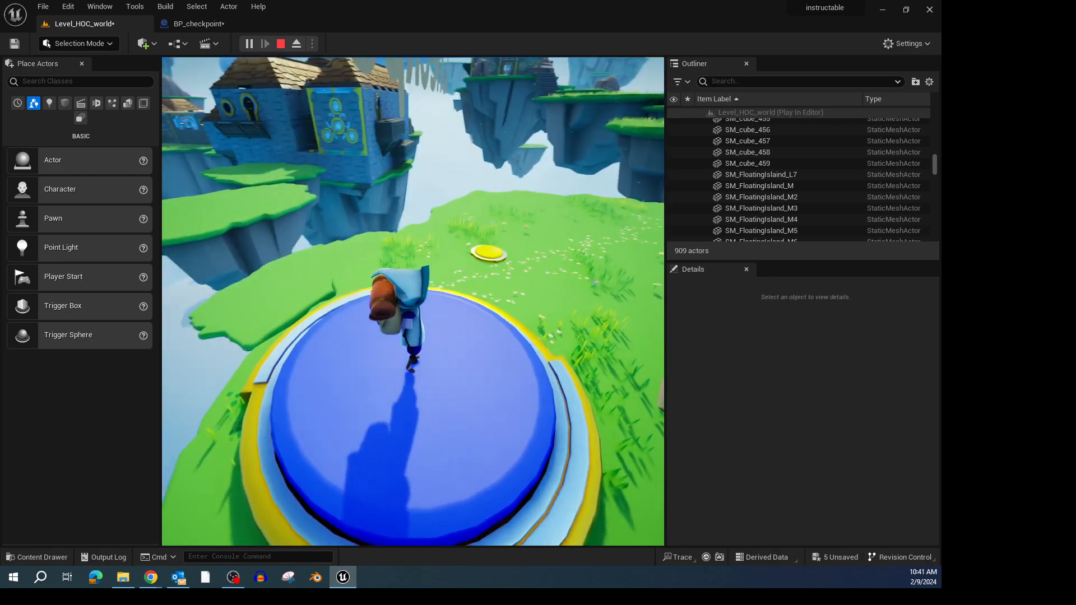
Activate the small checkpoint, run off the island to test respawning there, and end the playtest
key(w)
key(w)
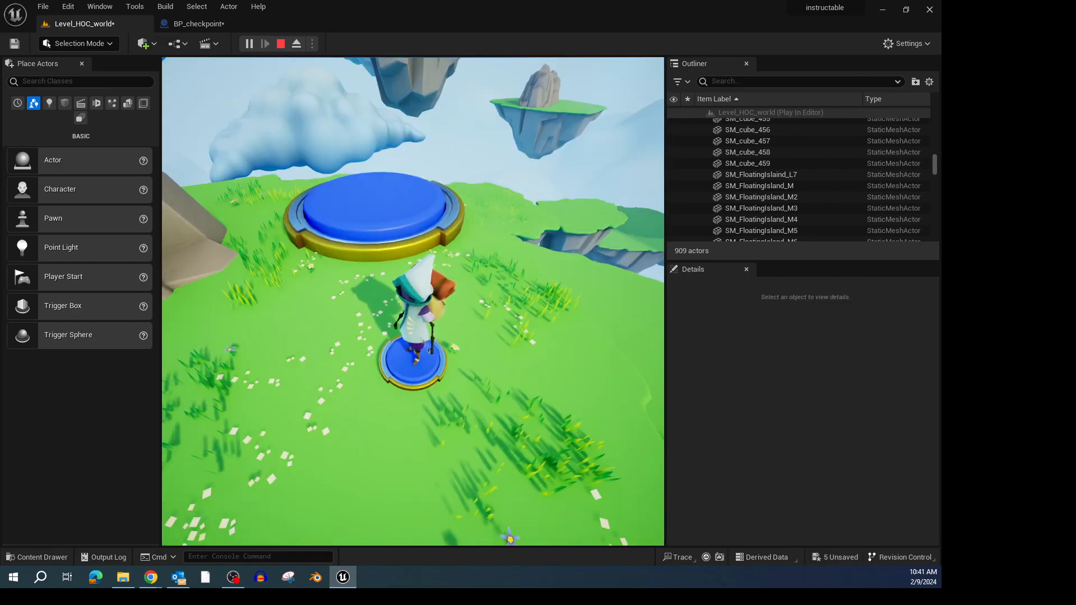
key(w)
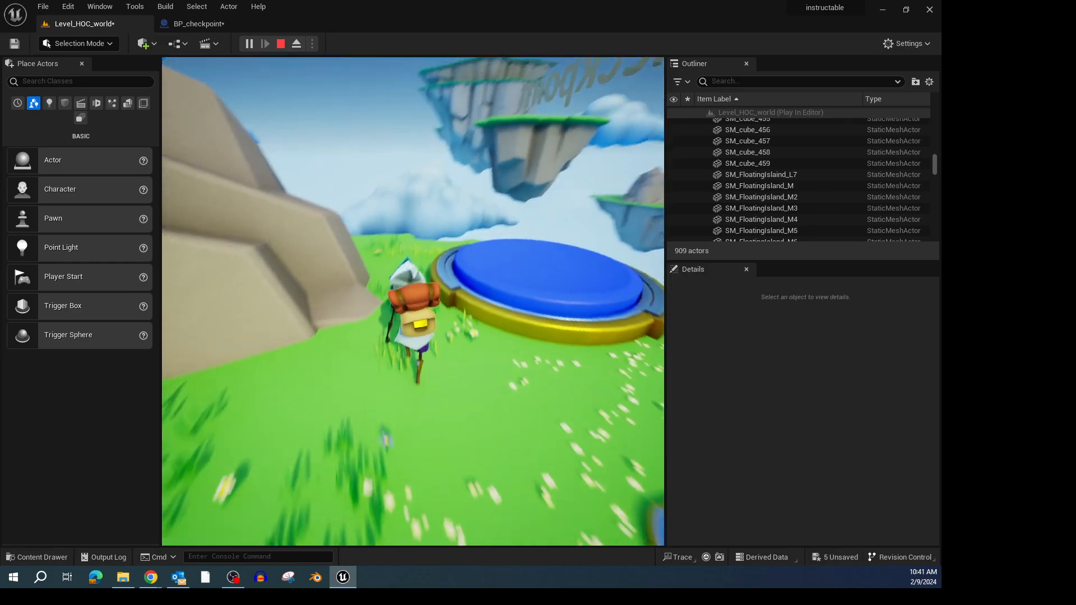
key(w)
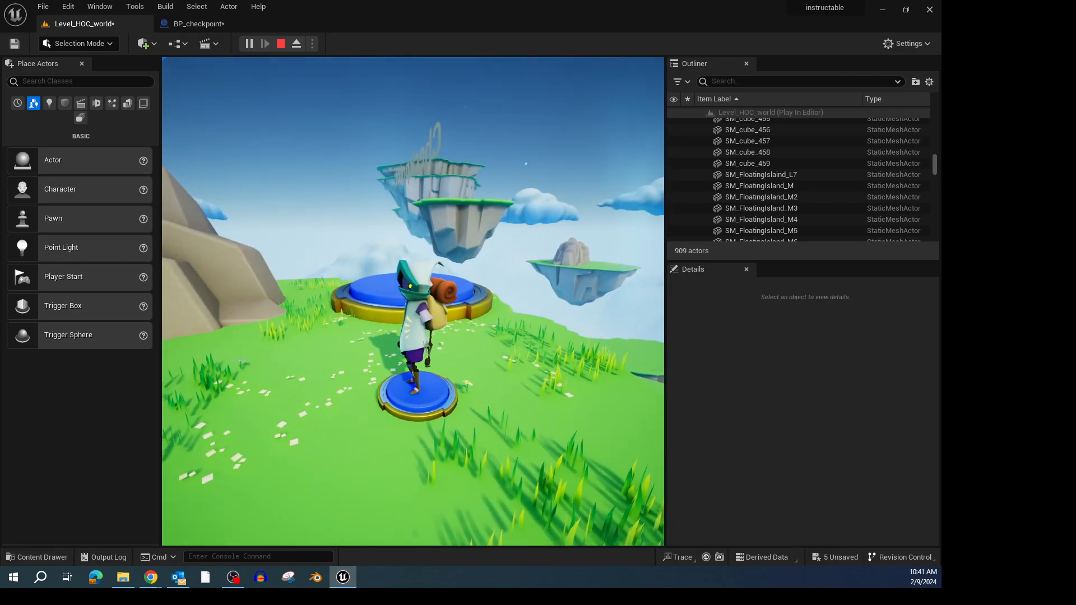
key(Escape)
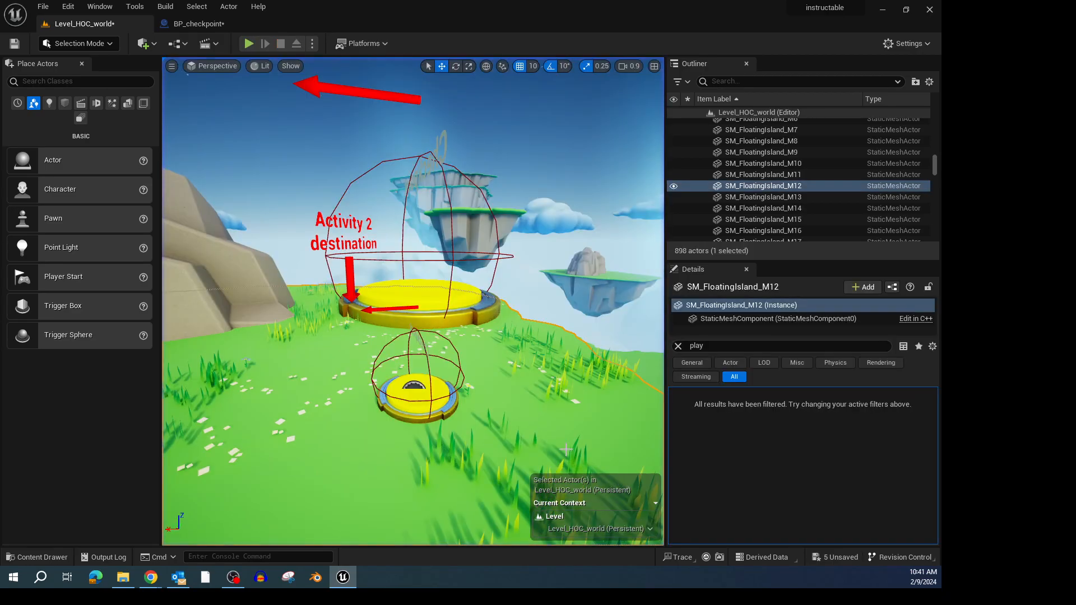
In BP_checkpoint, spread out the transform nodes and link Return Value Rotation to Spawn Location through a Make Transform node
click(201, 24)
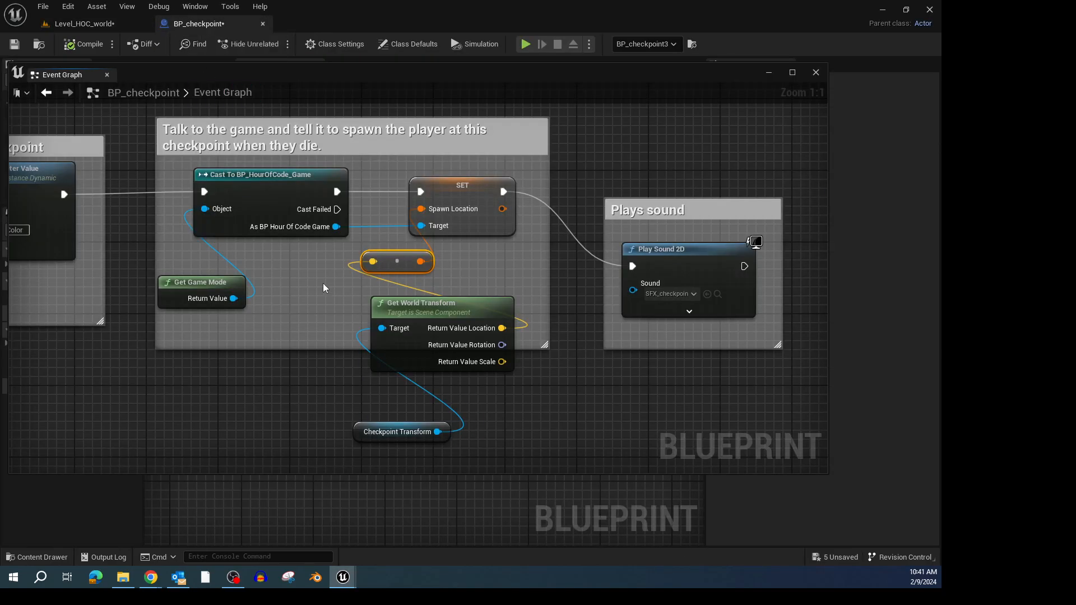
drag(452, 313, 471, 332)
drag(418, 419, 320, 401)
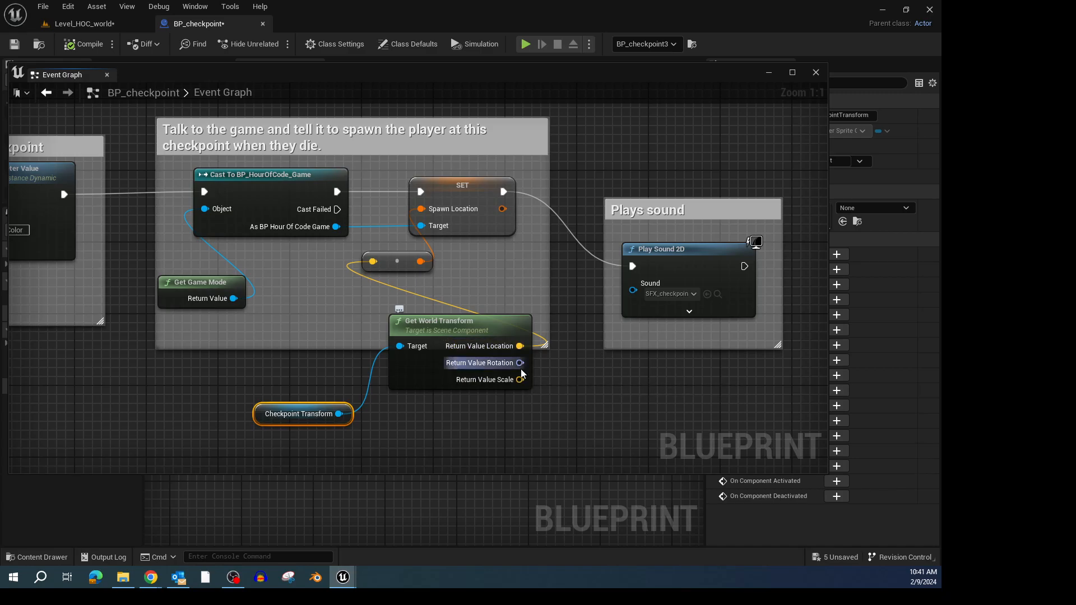
drag(520, 363, 419, 210)
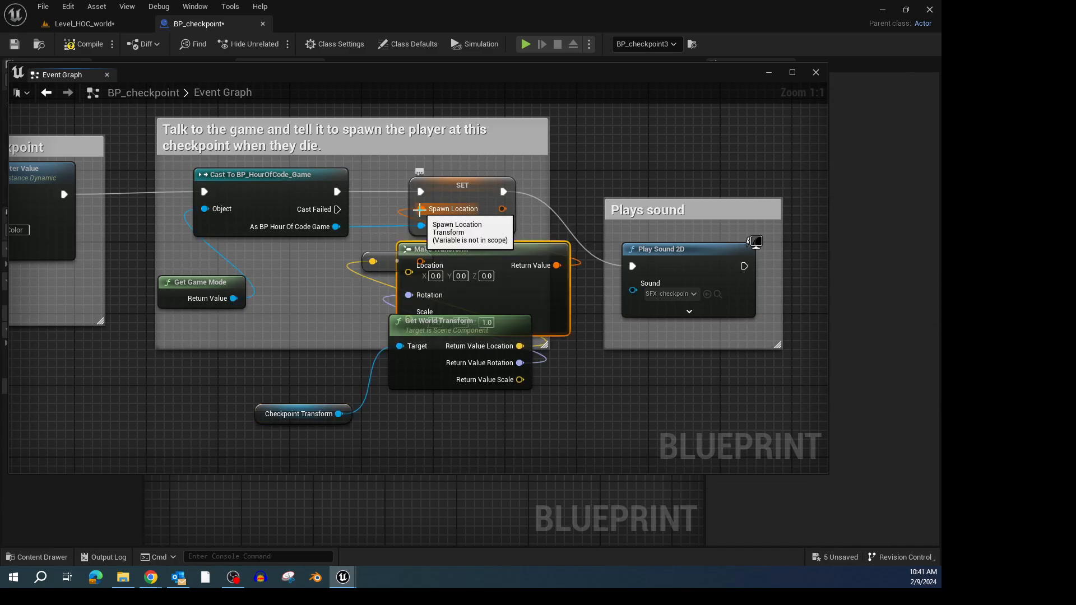
Separate the overlapping nodes so Make Transform follows Get World Transform, and connect Return Value Rotation to Make Transform's Rotation
drag(417, 321, 483, 407)
drag(419, 324, 386, 409)
drag(305, 414, 248, 396)
drag(371, 412, 298, 312)
drag(495, 333, 541, 341)
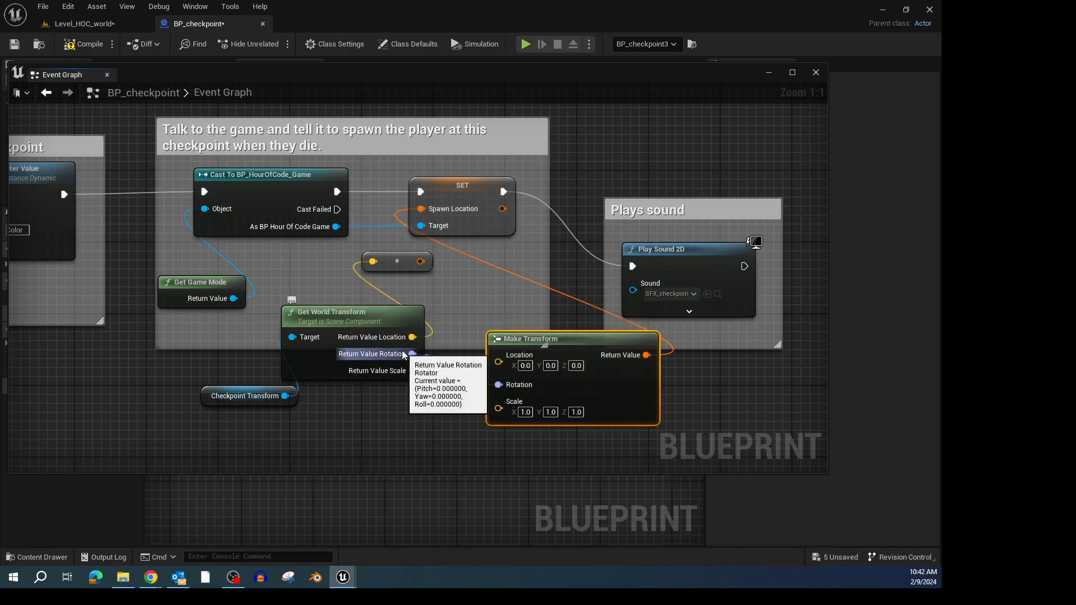
drag(404, 355, 498, 385)
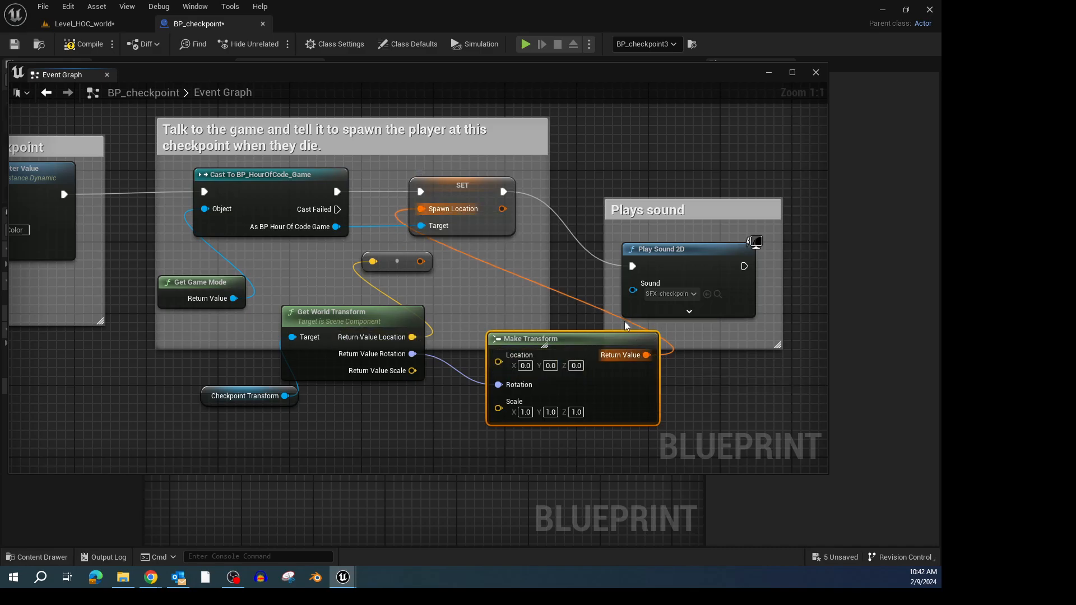
Delete the old location conversion node and connect Return Value Location to Make Transform's Location input
click(390, 262)
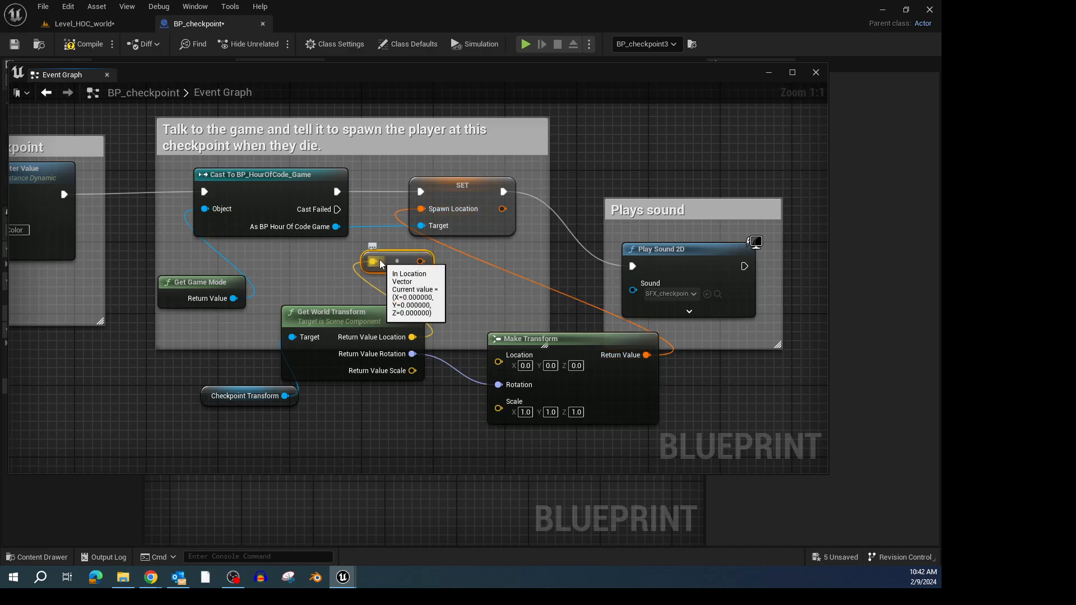
key(Delete)
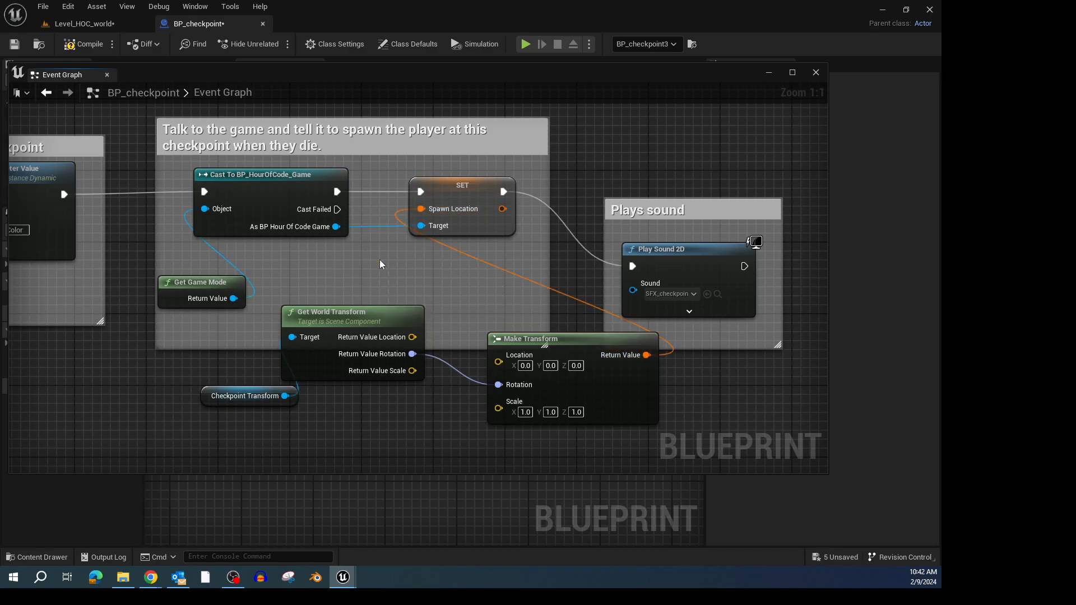
drag(413, 337, 425, 338)
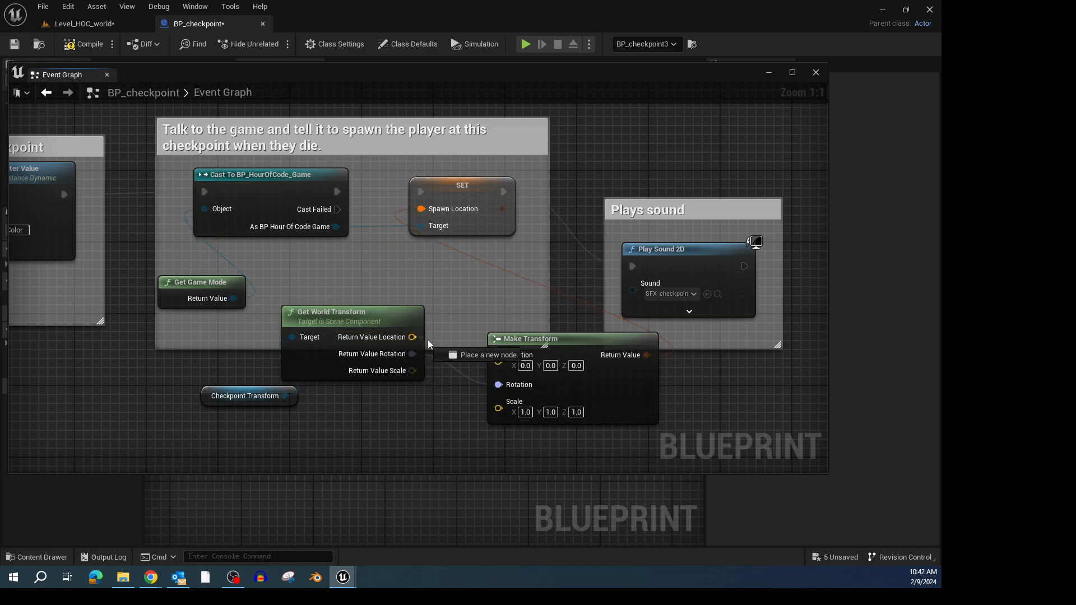
drag(485, 361, 498, 361)
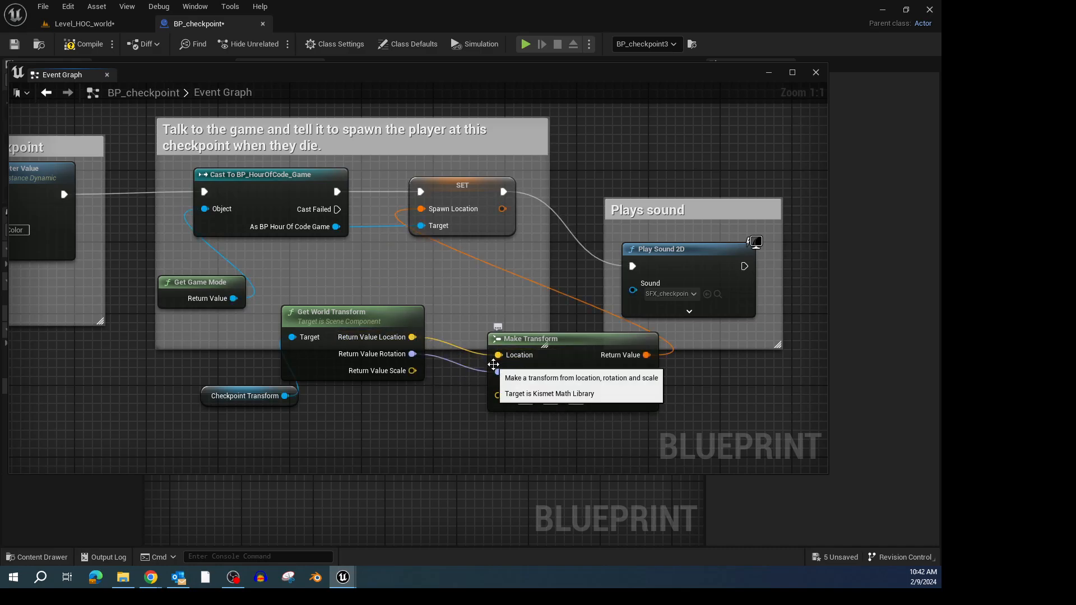
Arrange Make Transform, Get World Transform and Checkpoint Transform compactly below the SET node, and compile and save the blueprint
drag(564, 345, 510, 282)
click(367, 321)
drag(367, 321, 358, 321)
drag(285, 395, 243, 407)
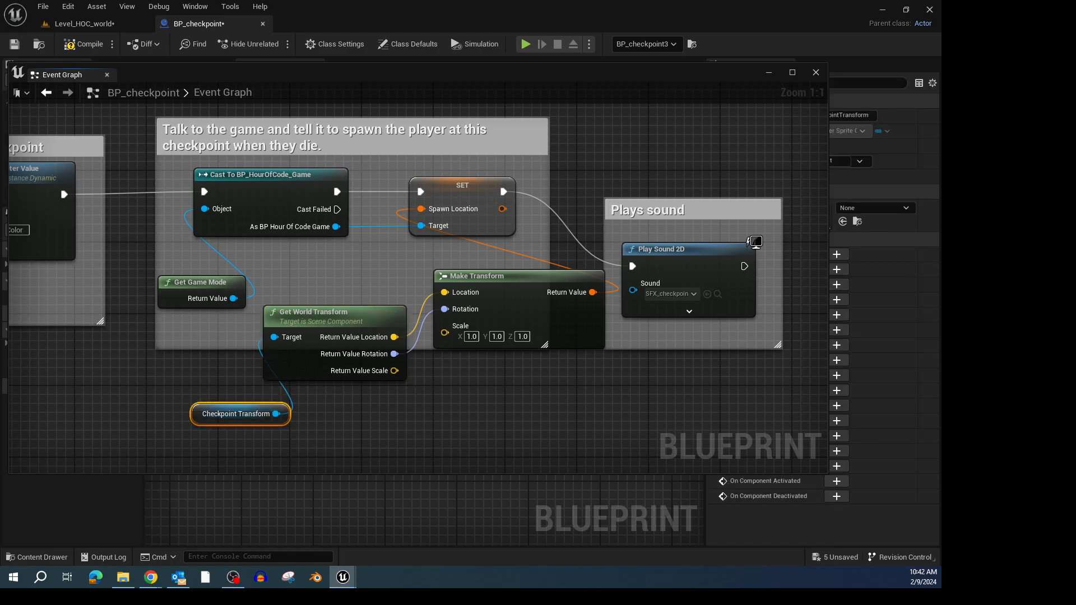
click(83, 47)
click(14, 44)
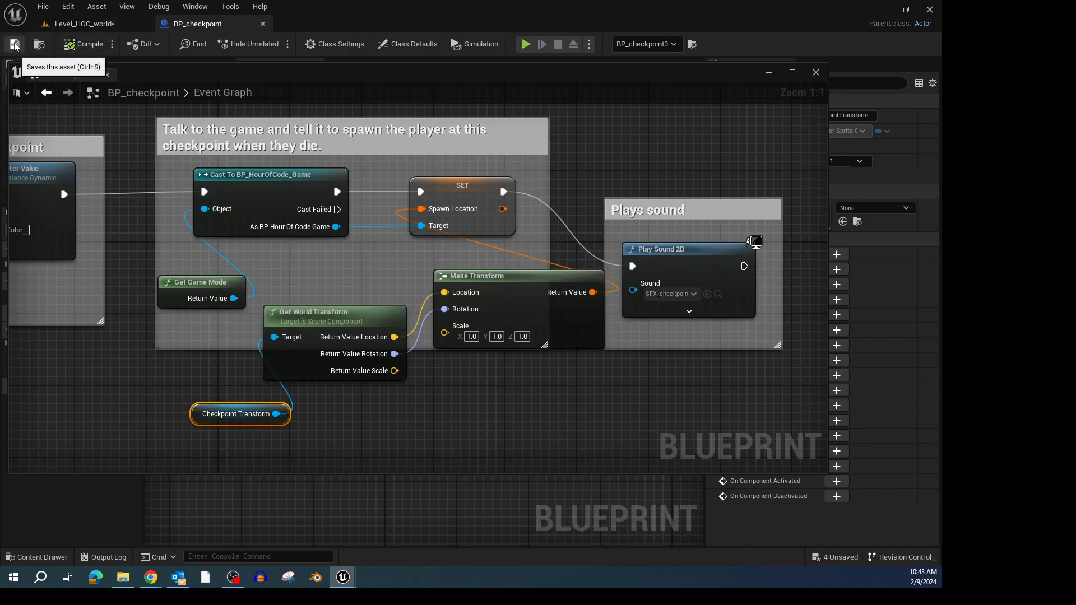